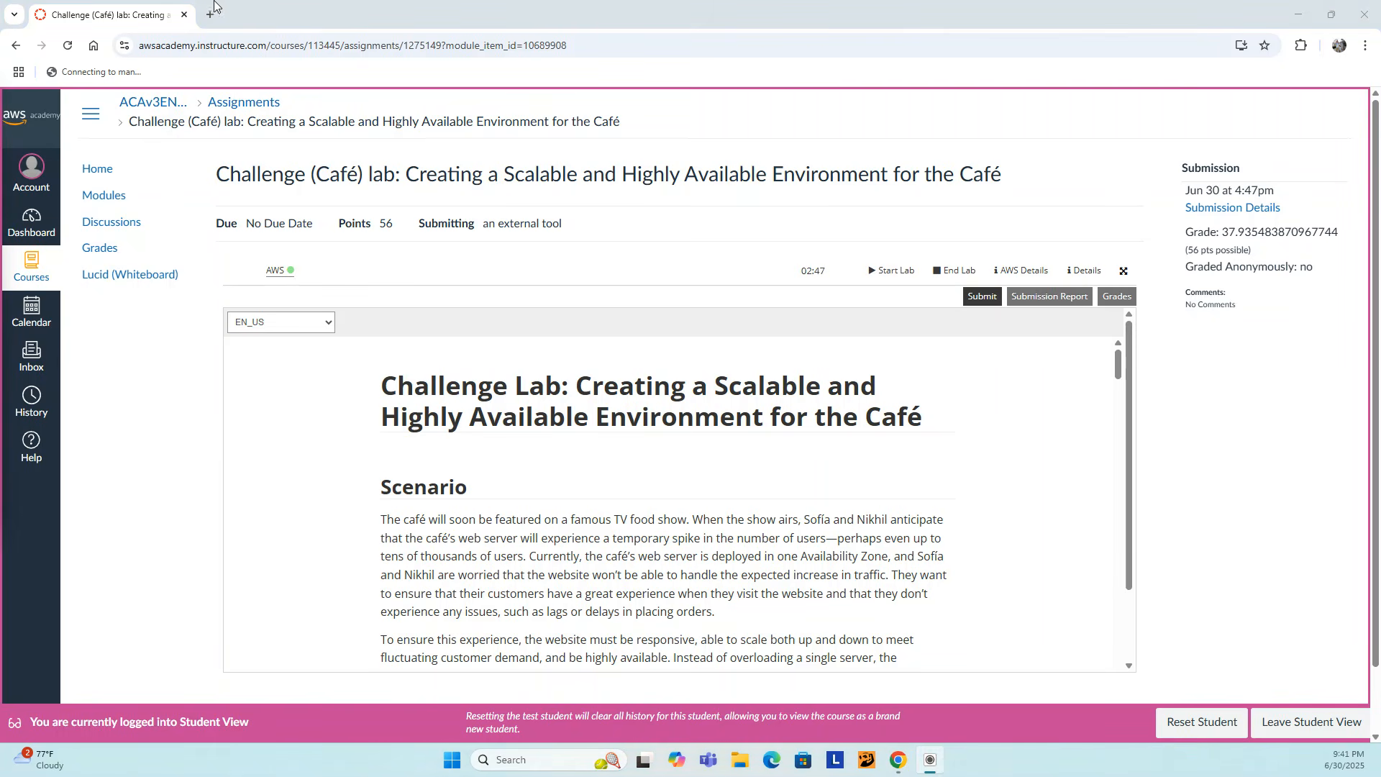
- Launch the AWS Management Console from the lab page and open the lab's multiple choice questions from the AWS details
left_click(279, 272)
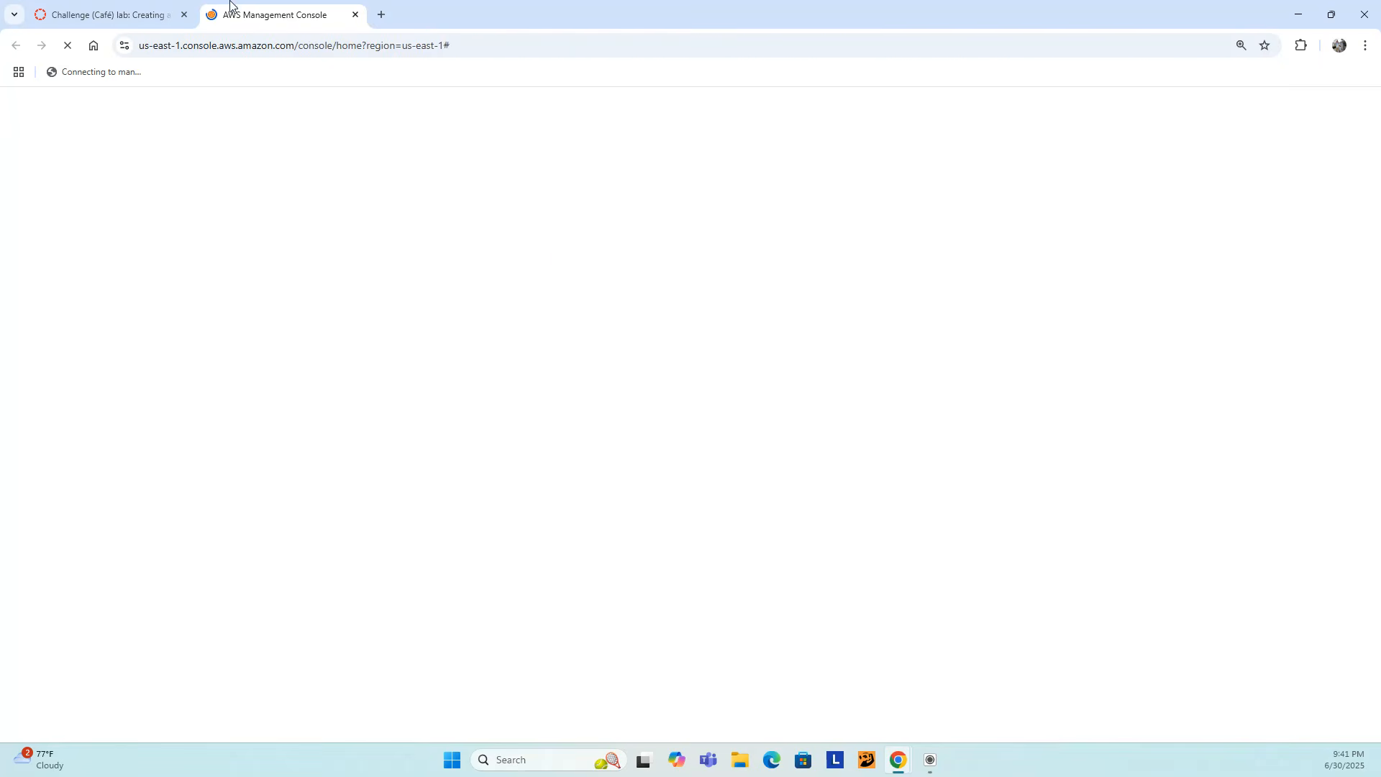
left_click(128, 15)
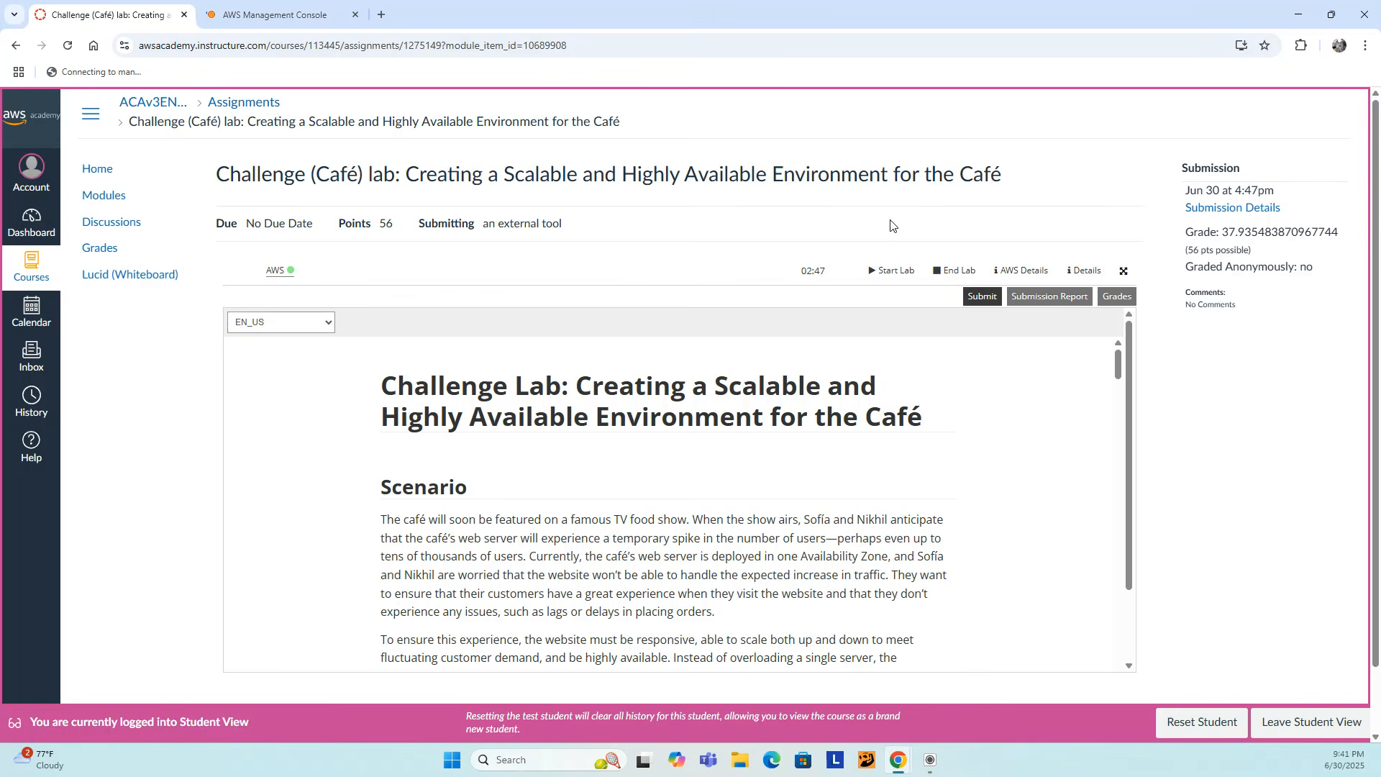
left_click(1027, 271)
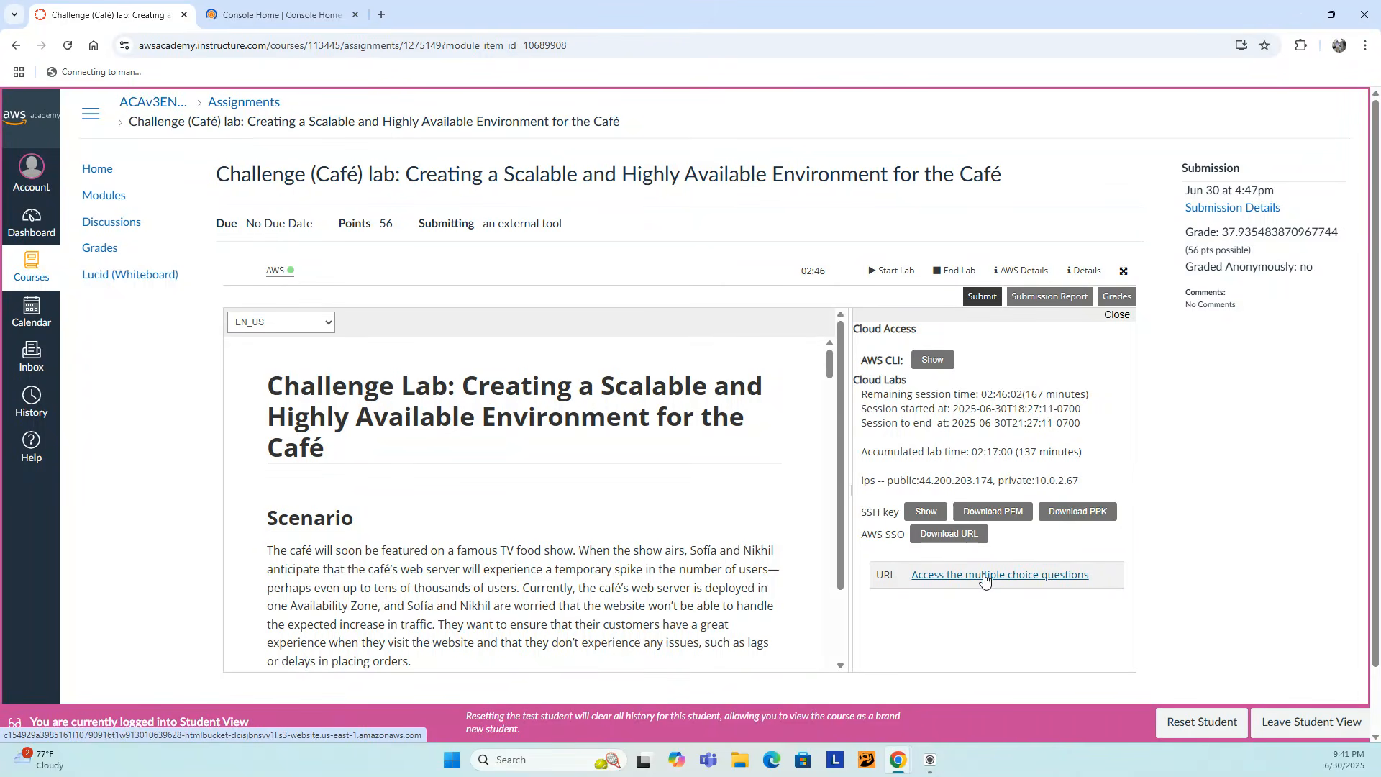
left_click(984, 579)
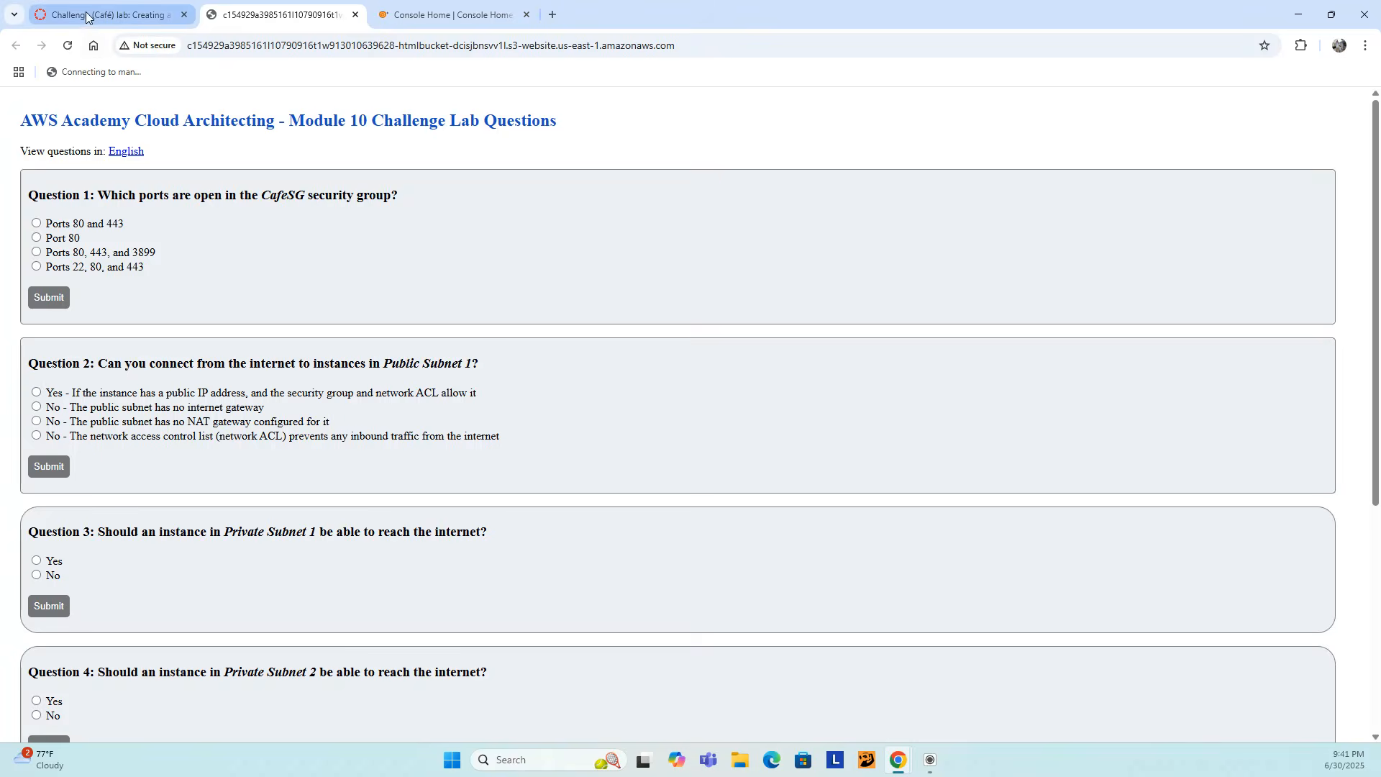
- Read the lab instructions from the scenario through the architecture diagrams to Task 1: Inspecting your environment
left_click(87, 16)
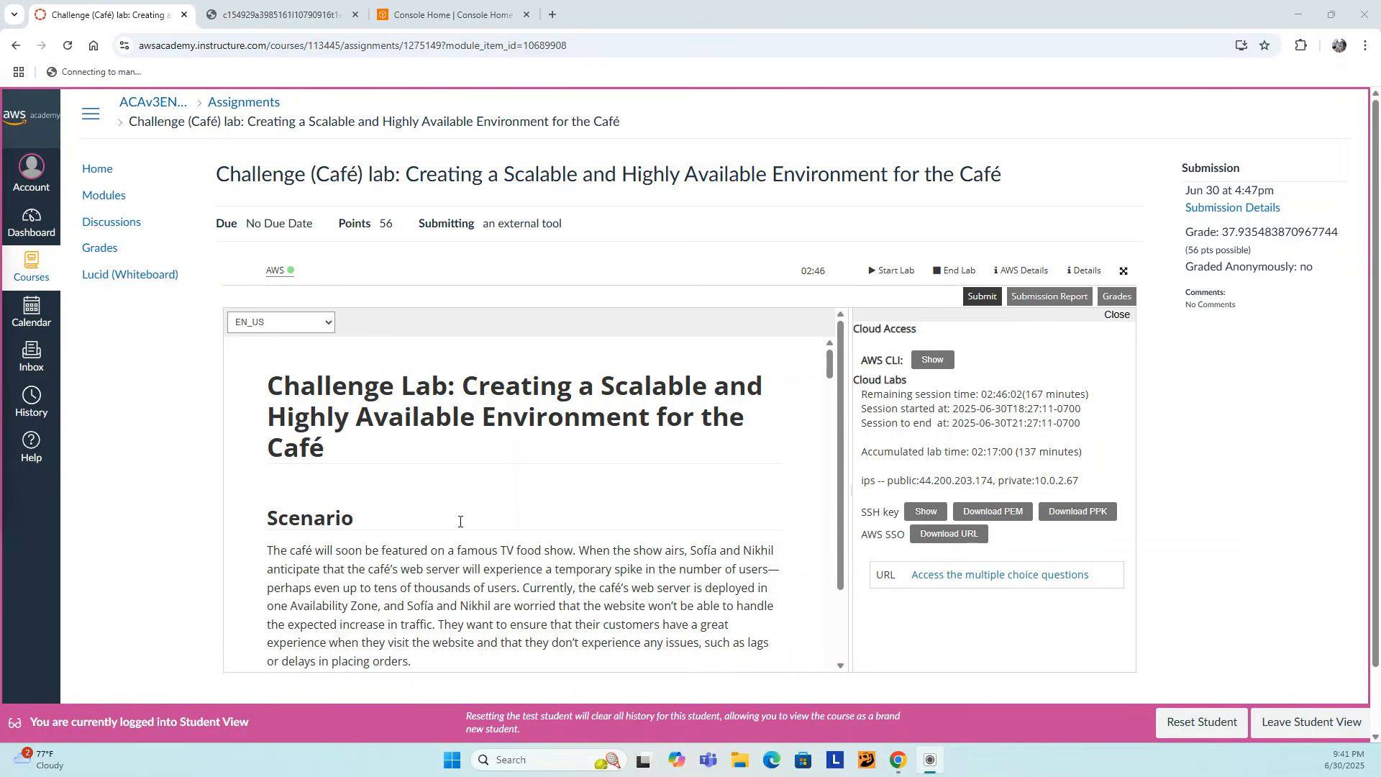
scroll(461, 521, "down", 4)
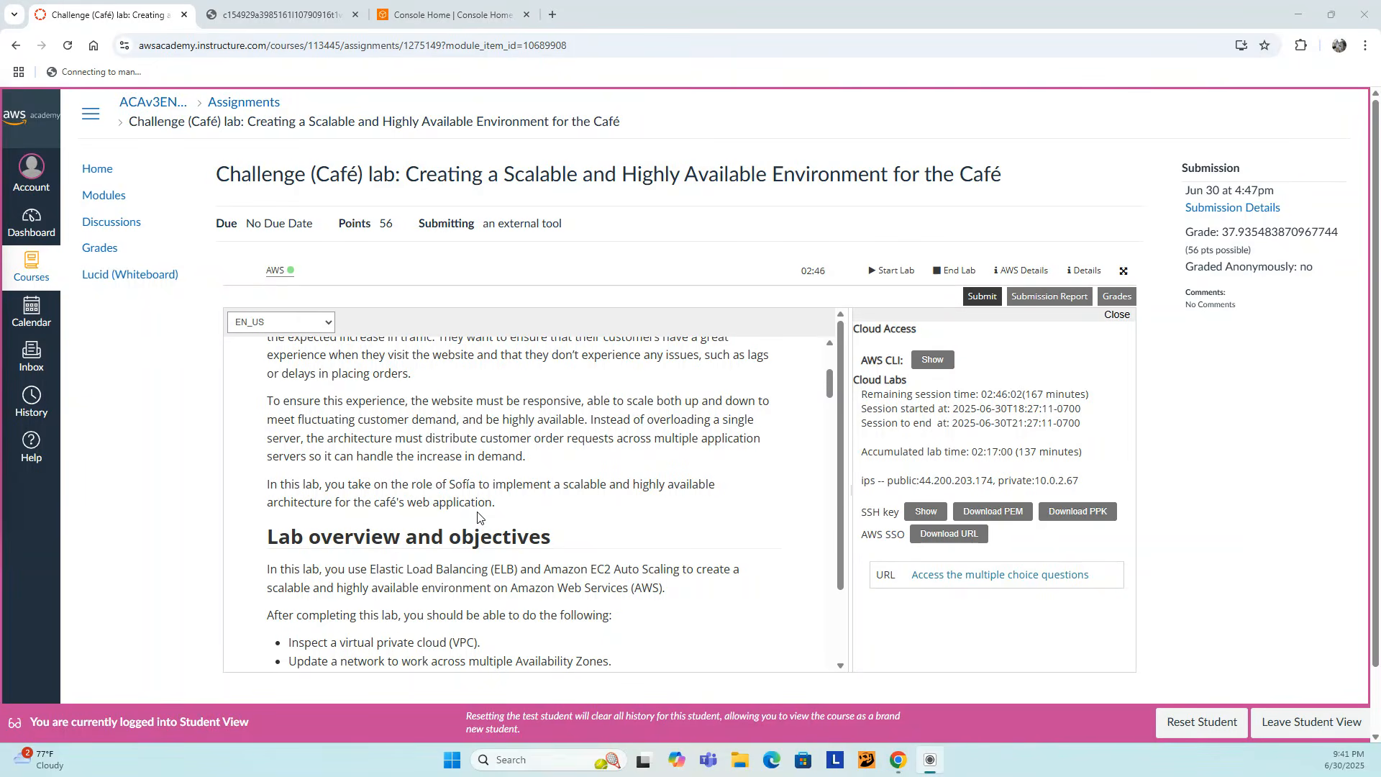
scroll(477, 516, "down", 6)
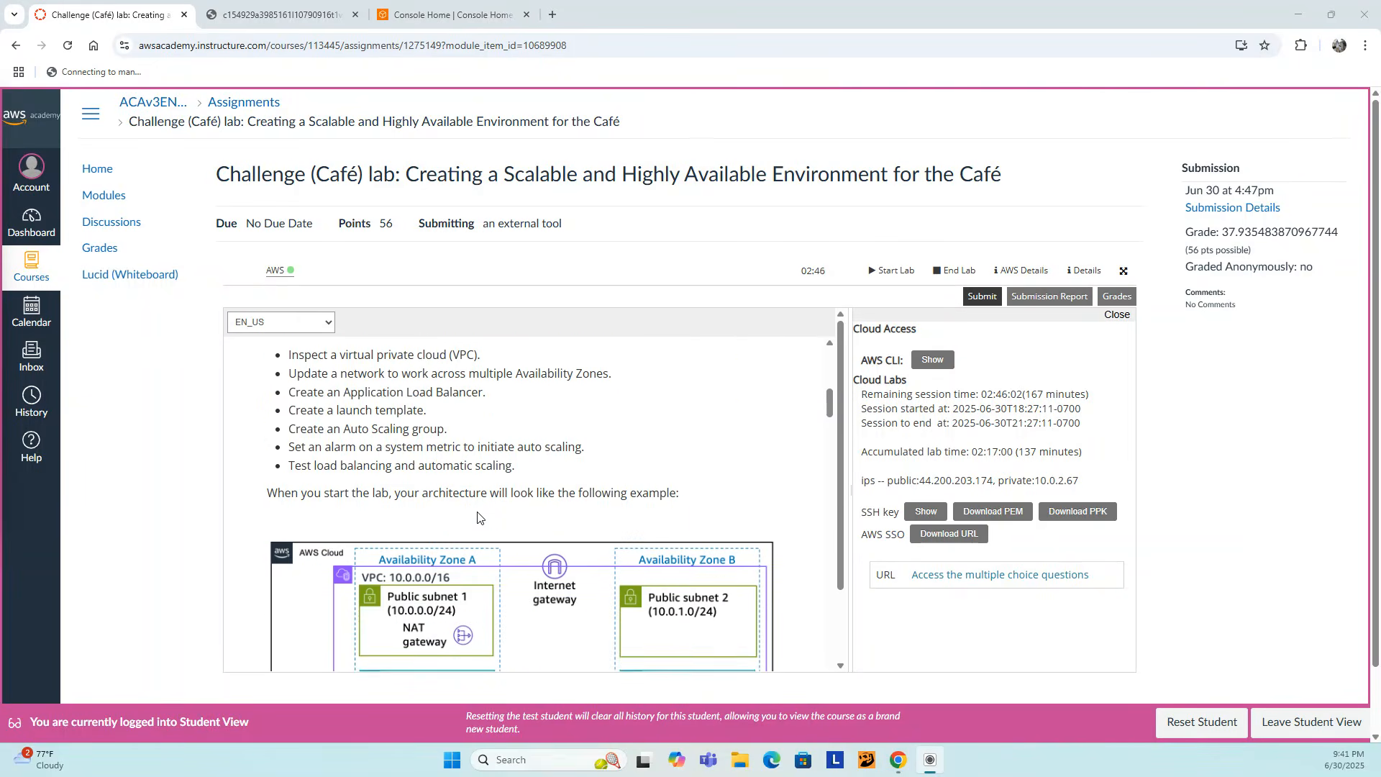
scroll(597, 492, "down", 6)
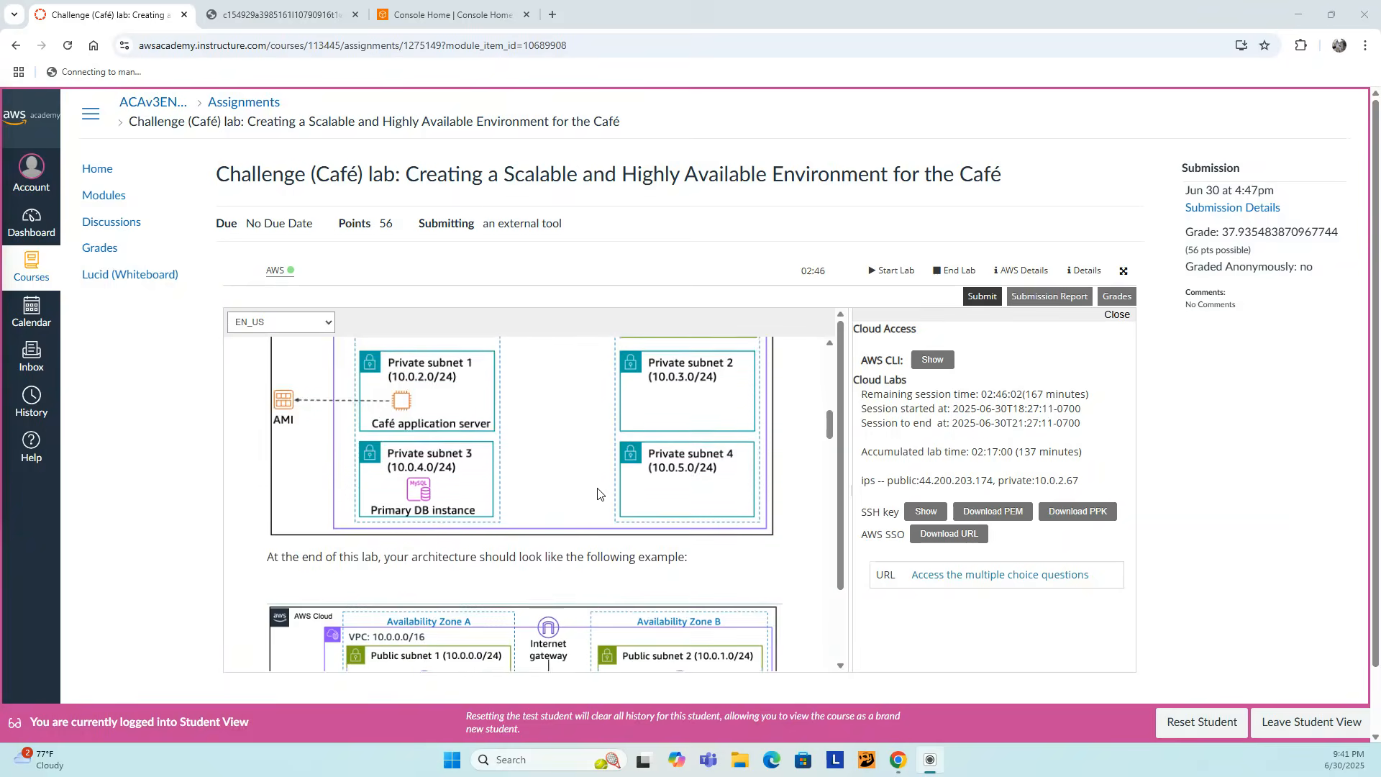
scroll(597, 492, "up", 1)
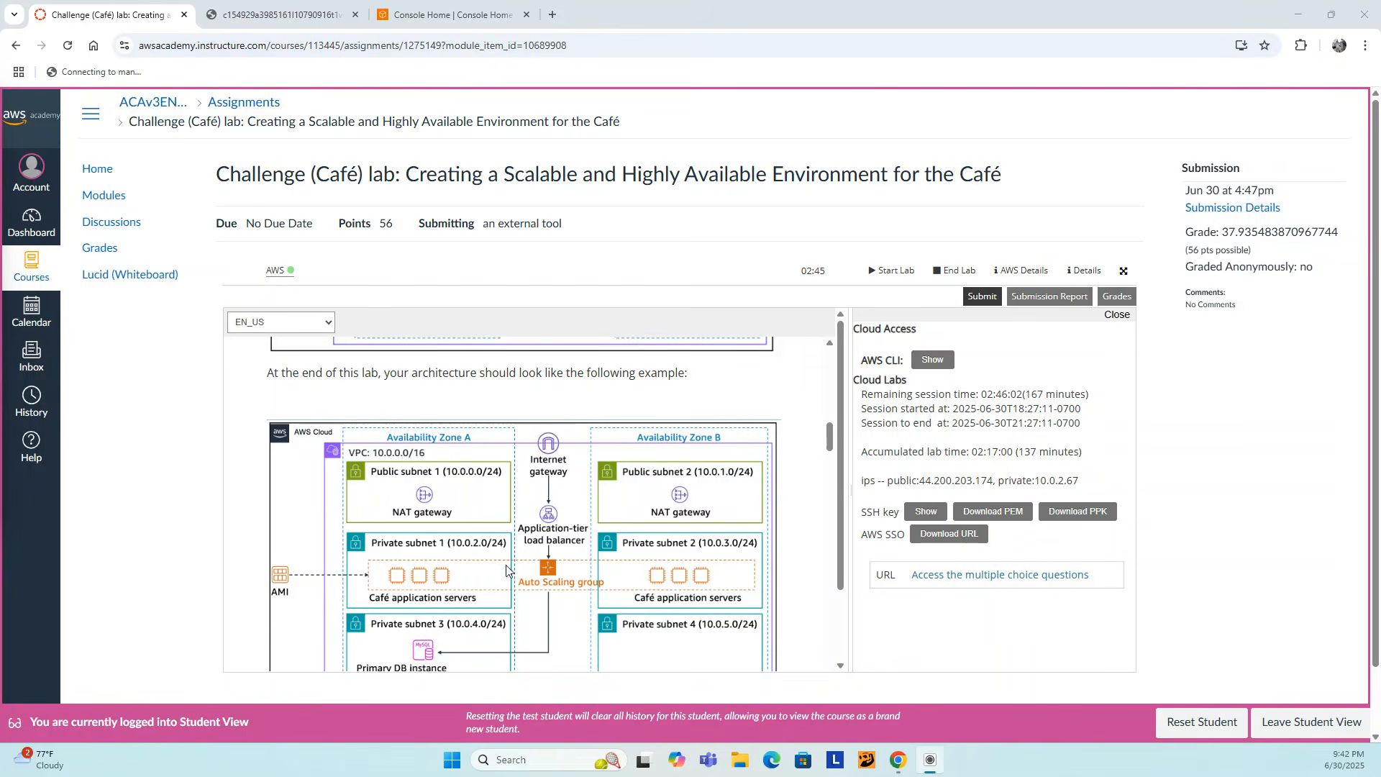
scroll(480, 555, "down", 4)
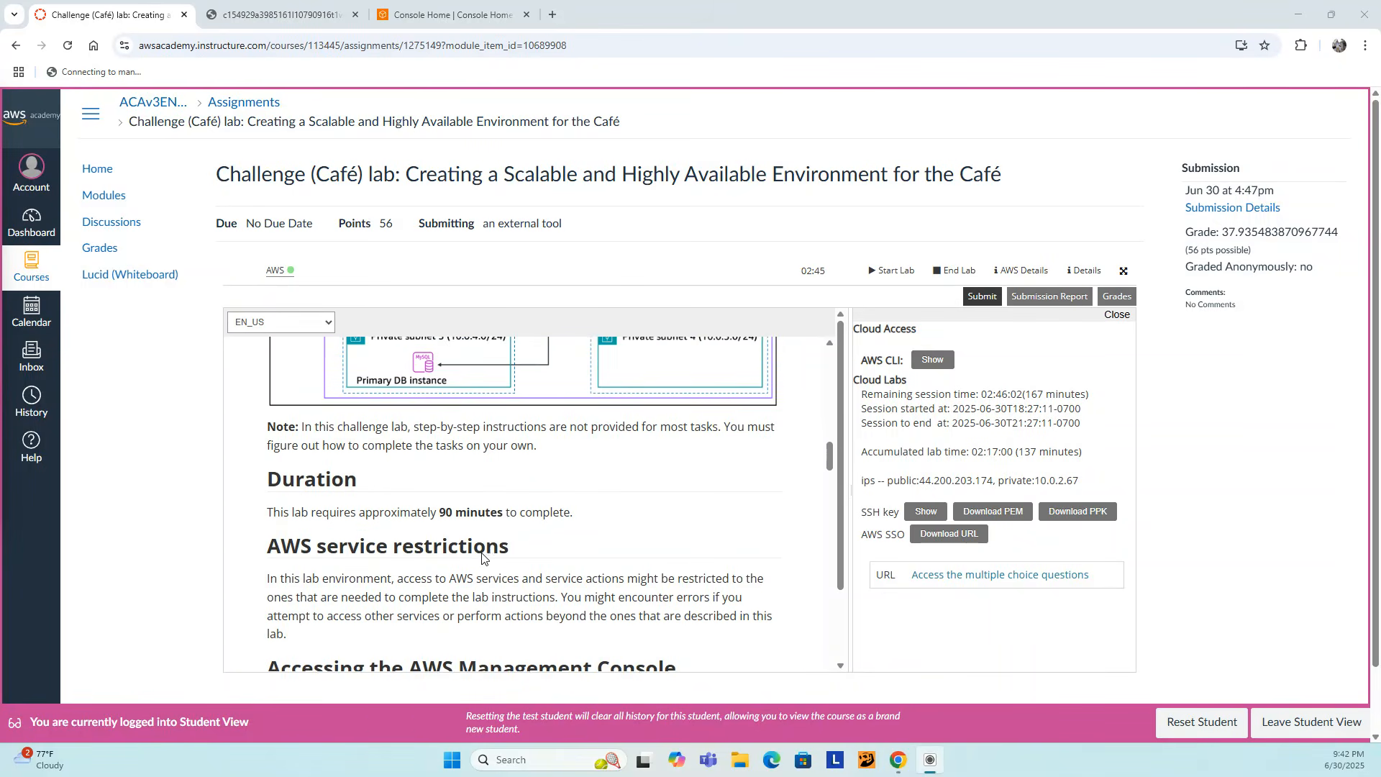
scroll(486, 559, "down", 8)
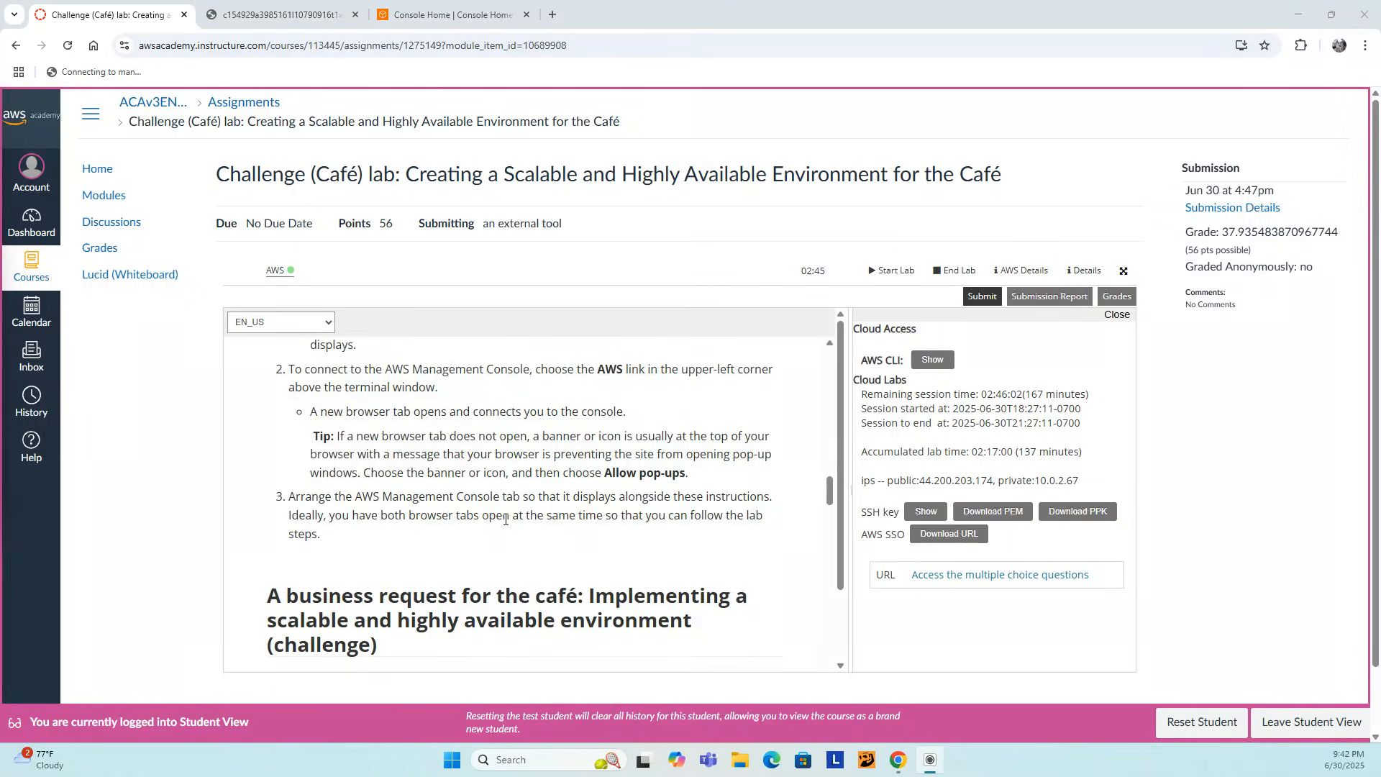
scroll(506, 520, "down", 6)
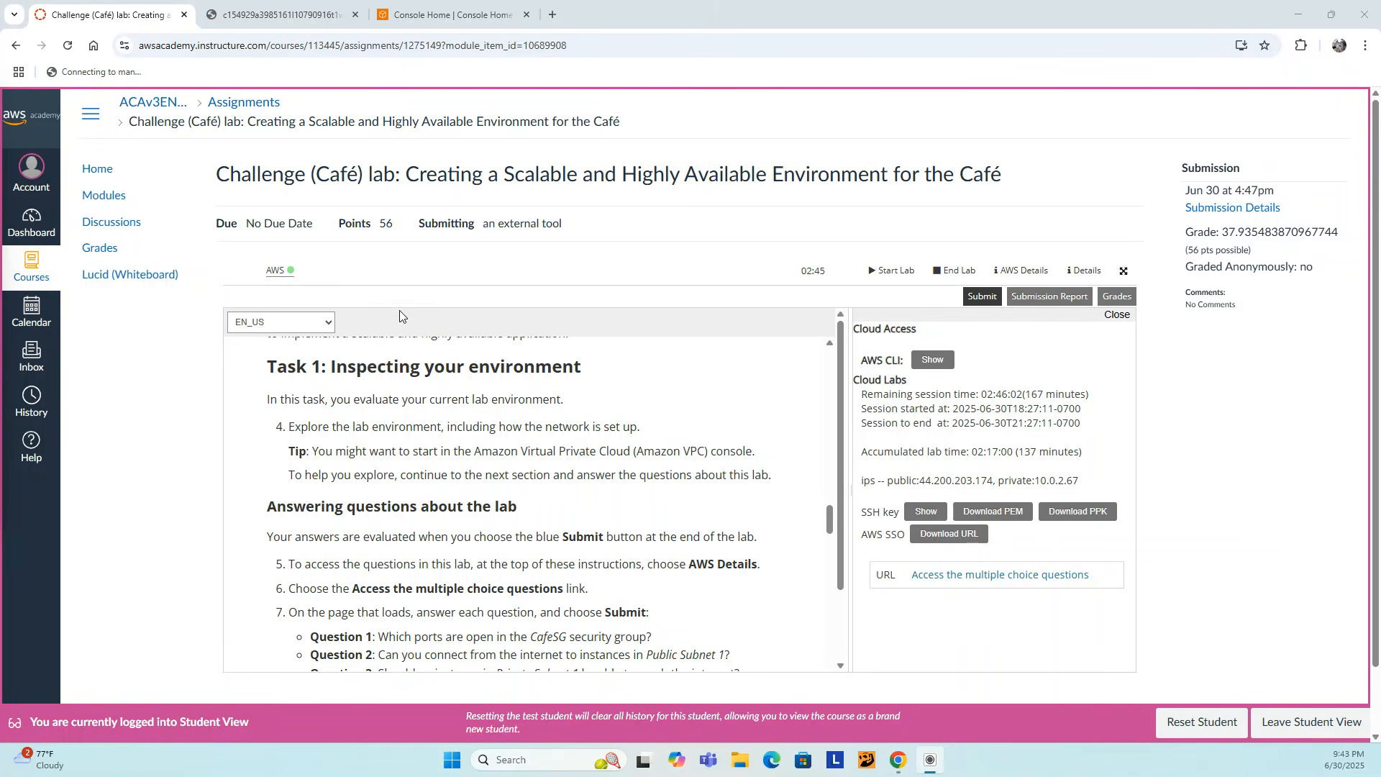
- Review Question 1 and open the list of EC2 security groups in the AWS console
left_click(281, 15)
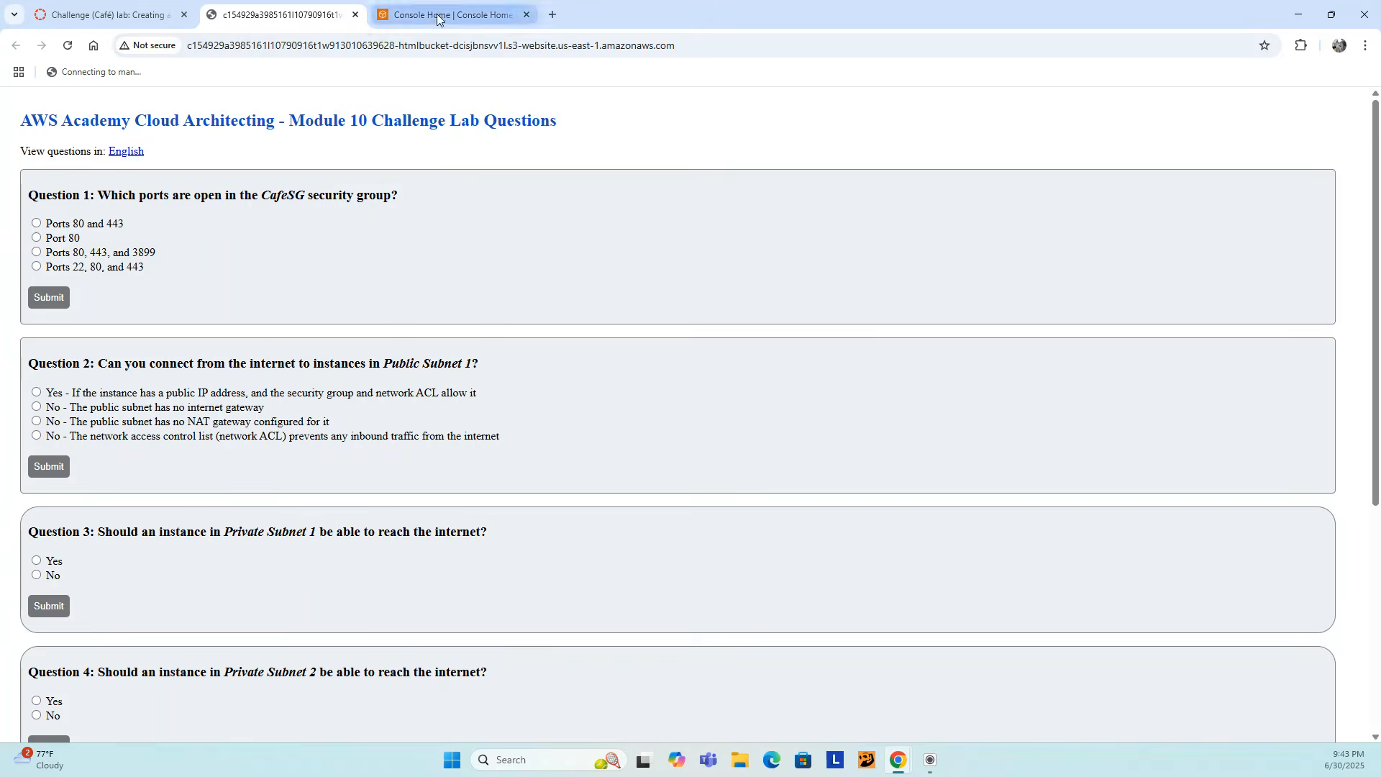
left_click(460, 14)
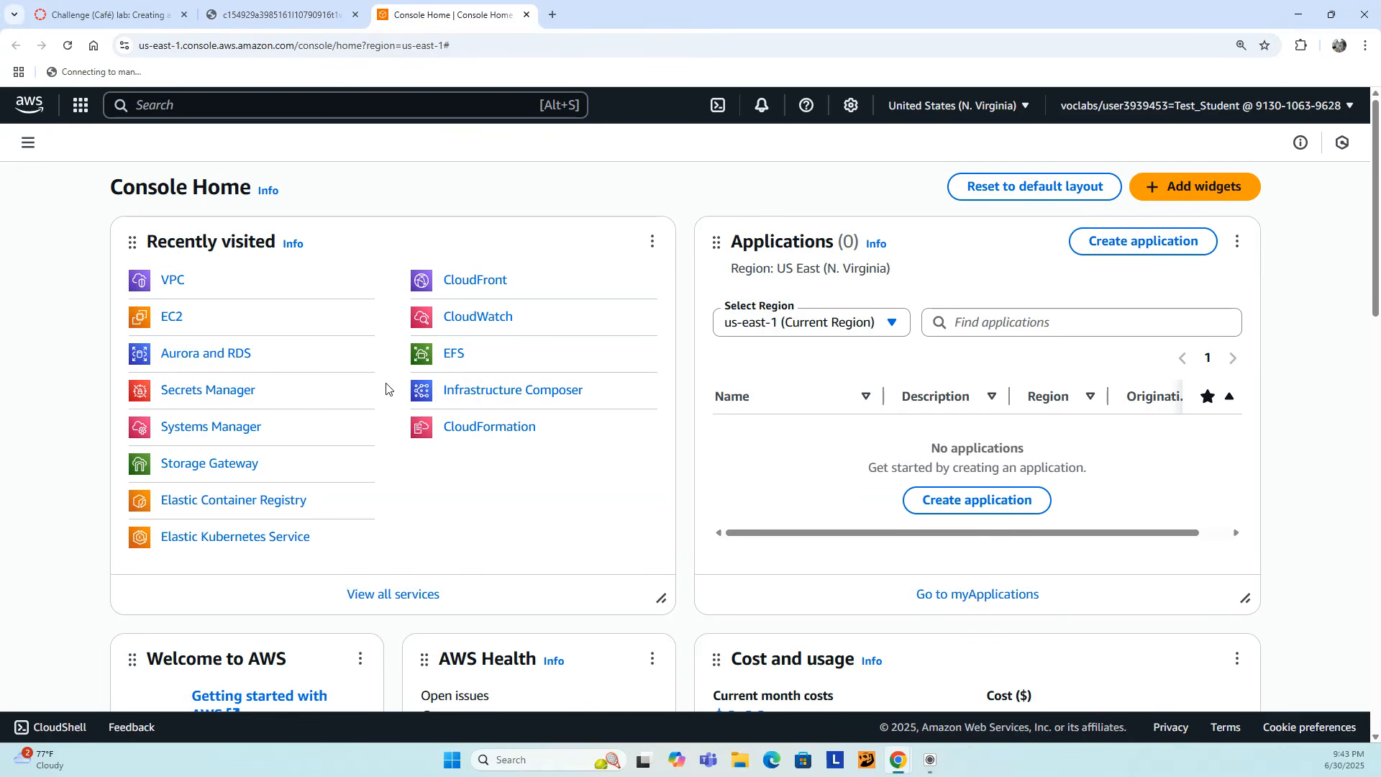
left_click(171, 316)
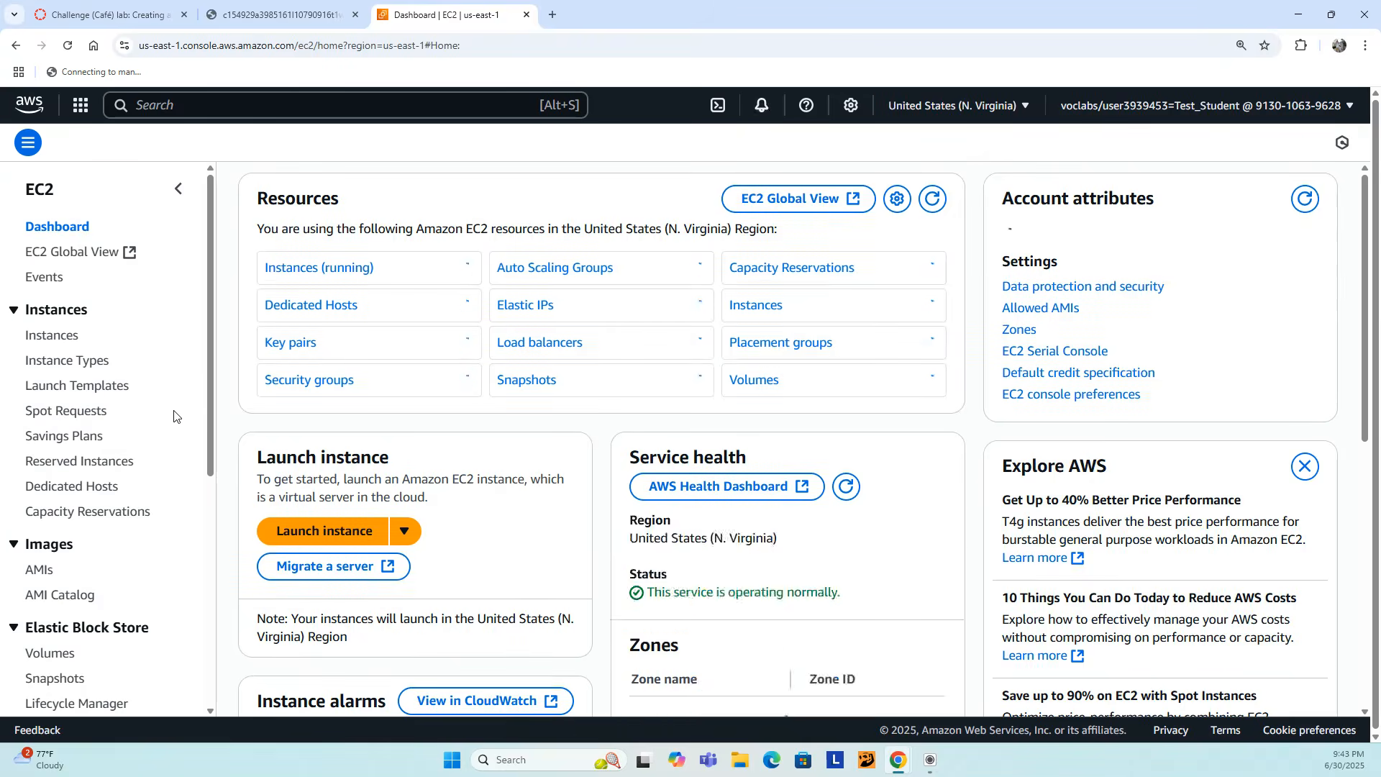
scroll(173, 416, "down", 3)
scroll(135, 425, "down", 2)
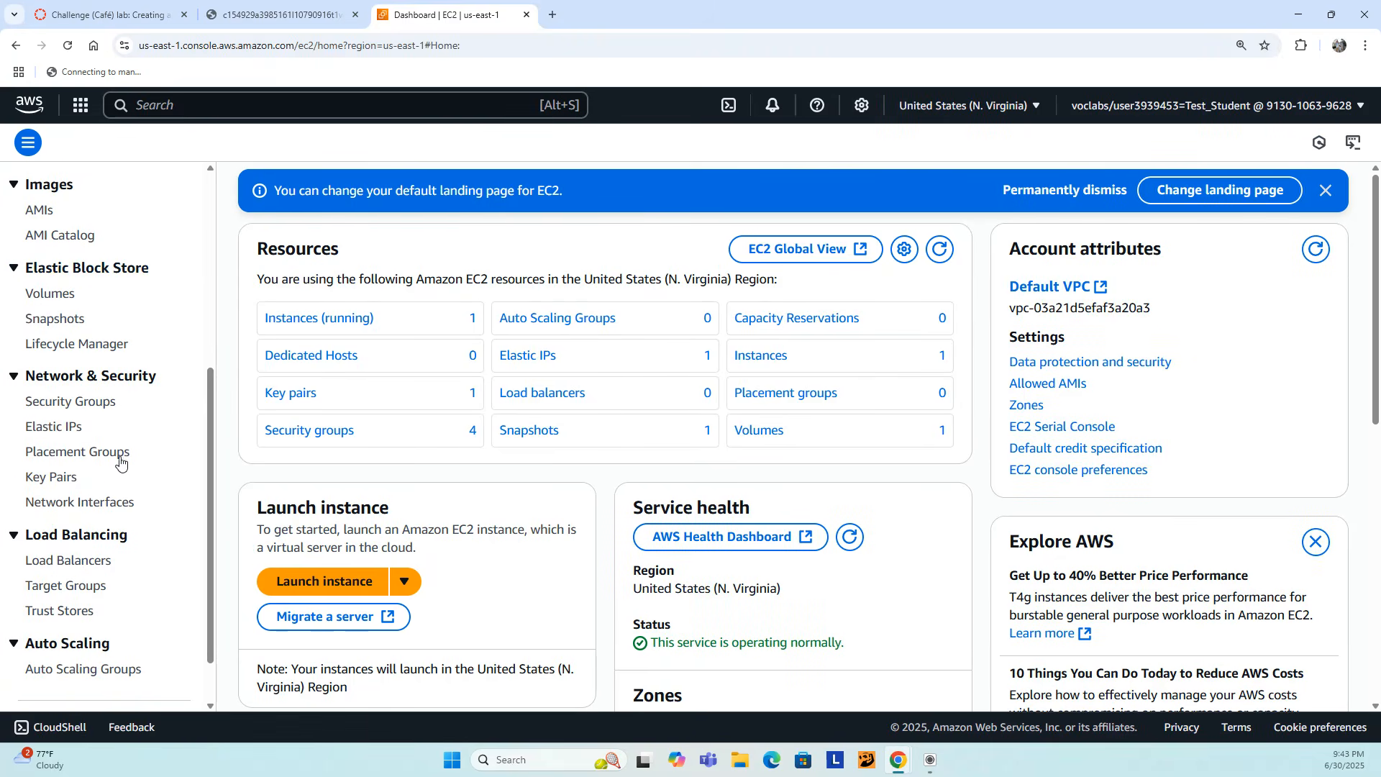
left_click(79, 402)
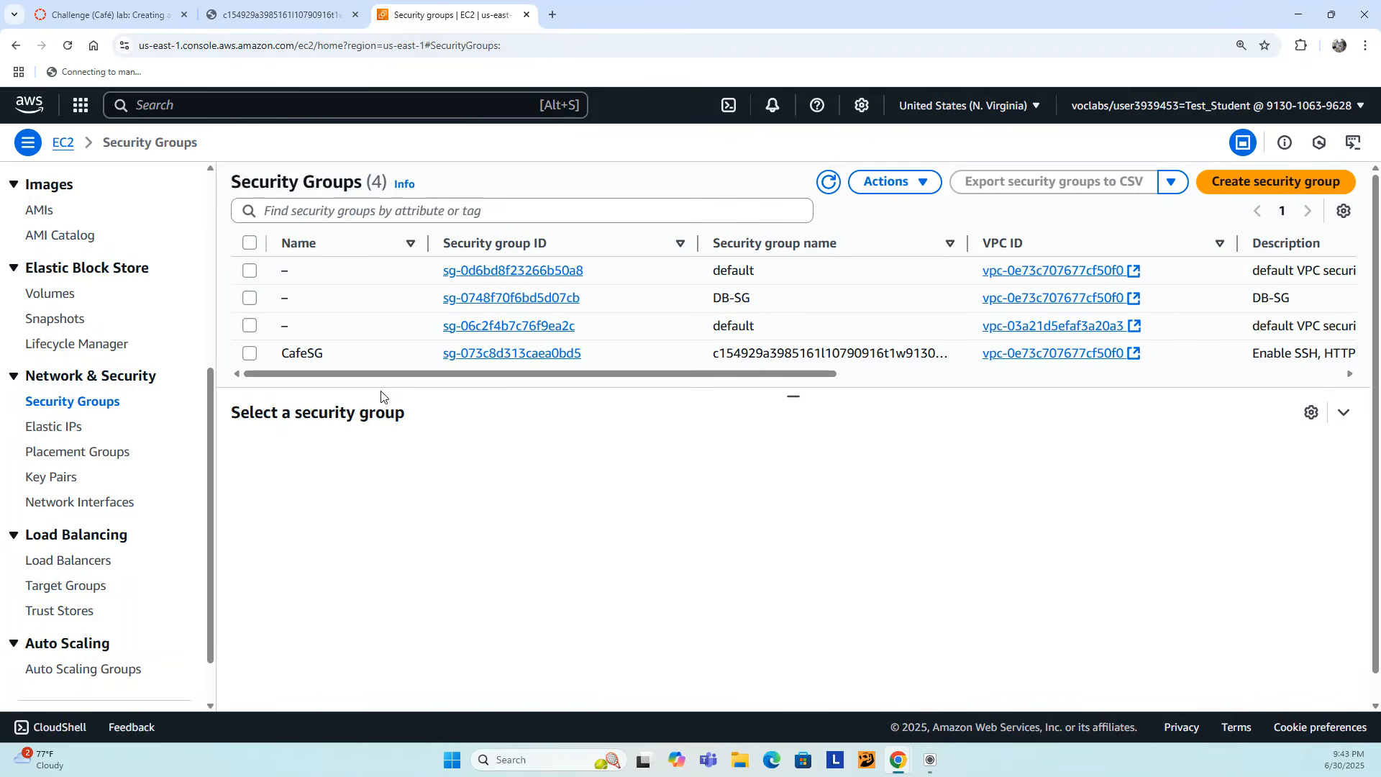
- Inspect the inbound and outbound rules of the CafeSG security group for its open ports
left_click(250, 353)
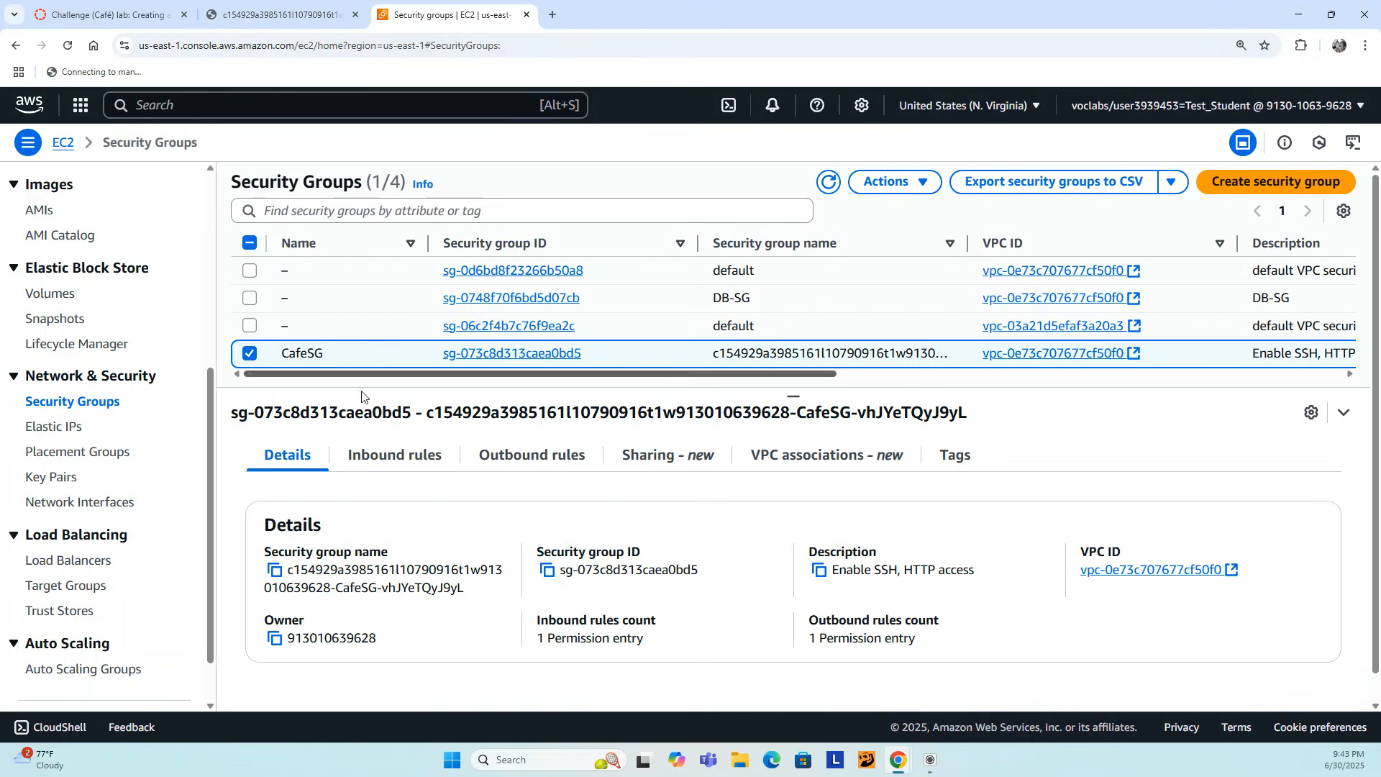
left_click(389, 460)
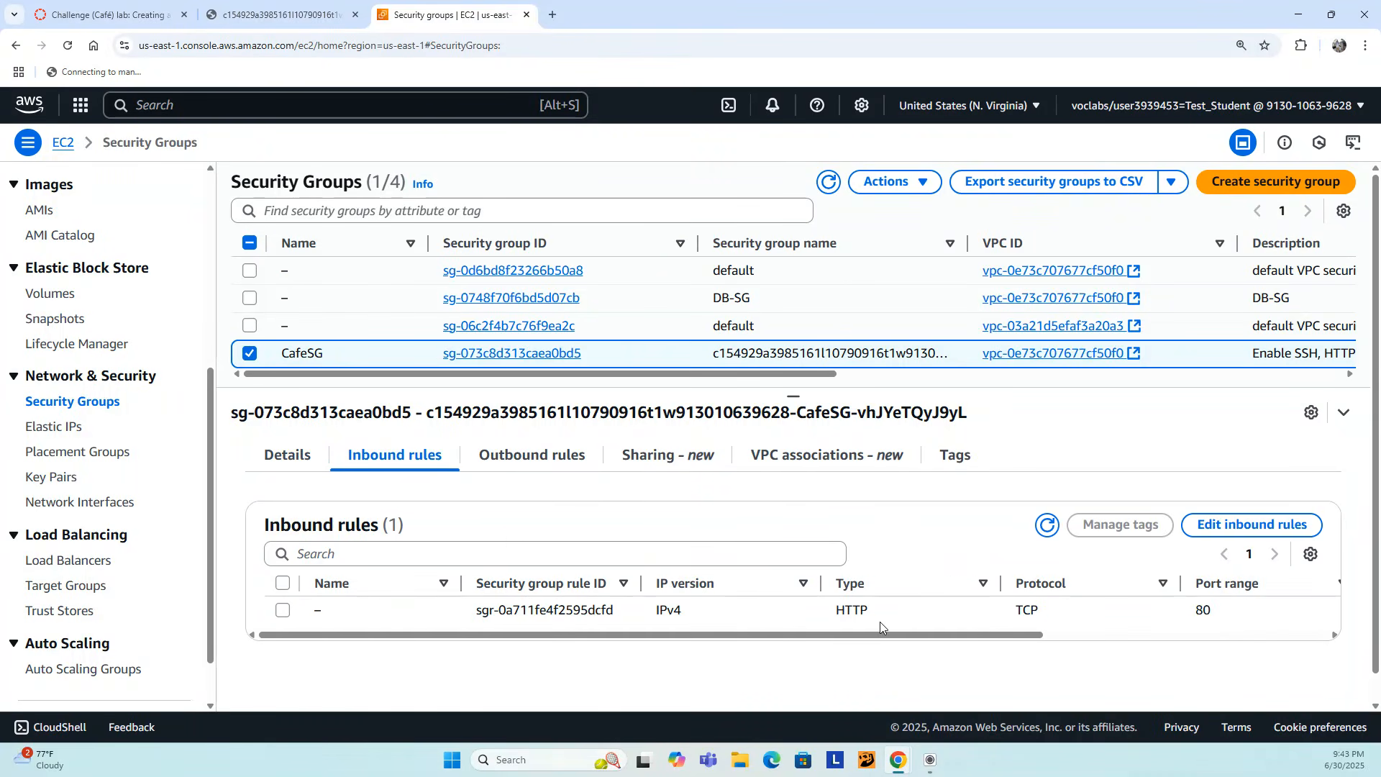
left_click(558, 450)
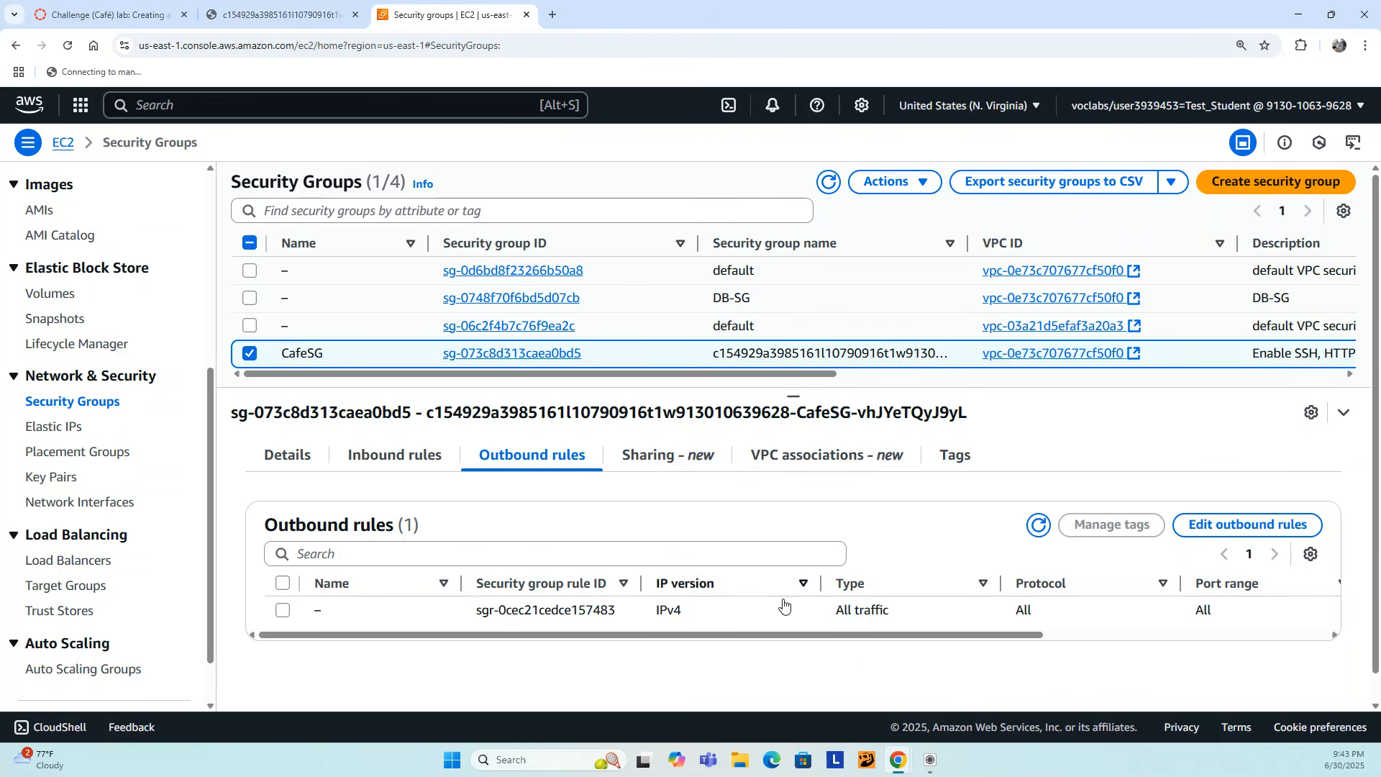
left_click_drag(890, 636, 455, 676)
- Submit "Port 80" as the answer to Question 1 and return to the question list
left_click(282, 14)
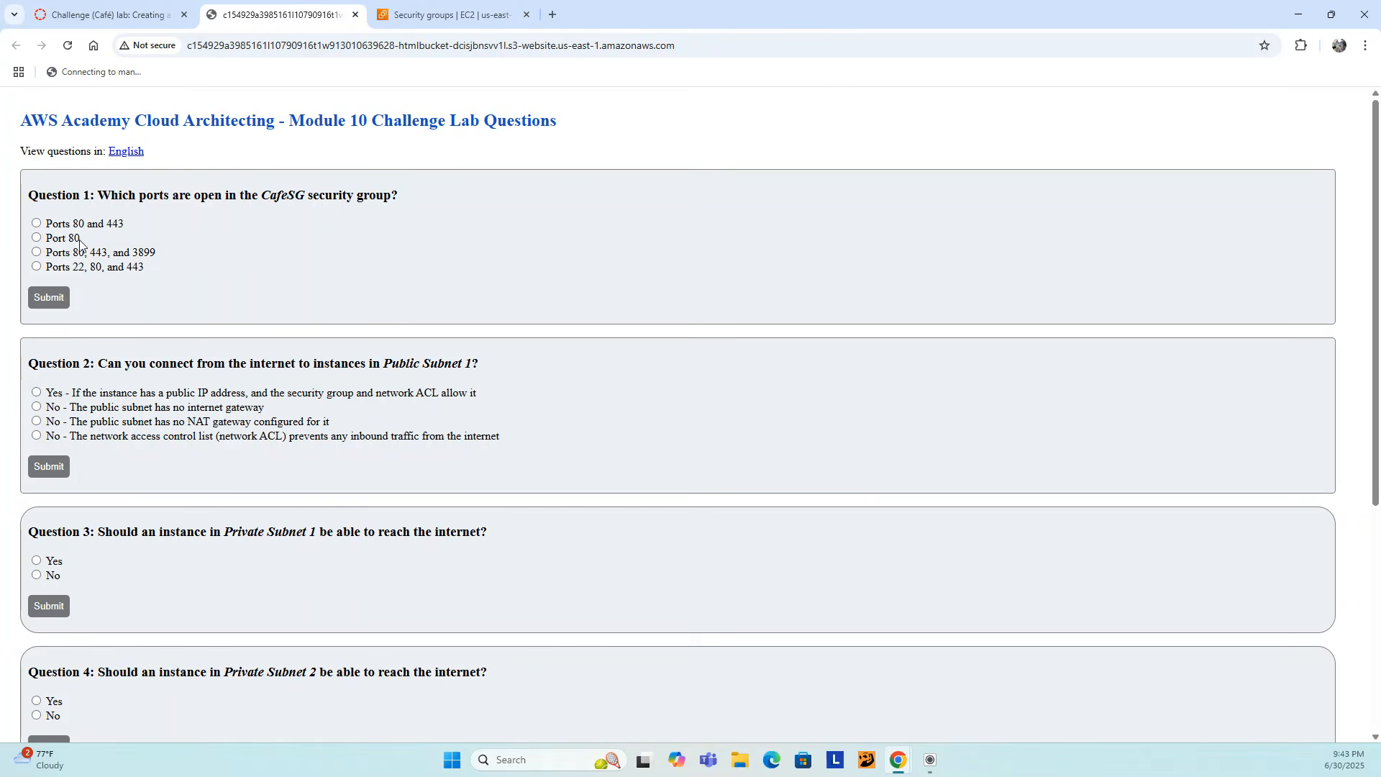
left_click(54, 298)
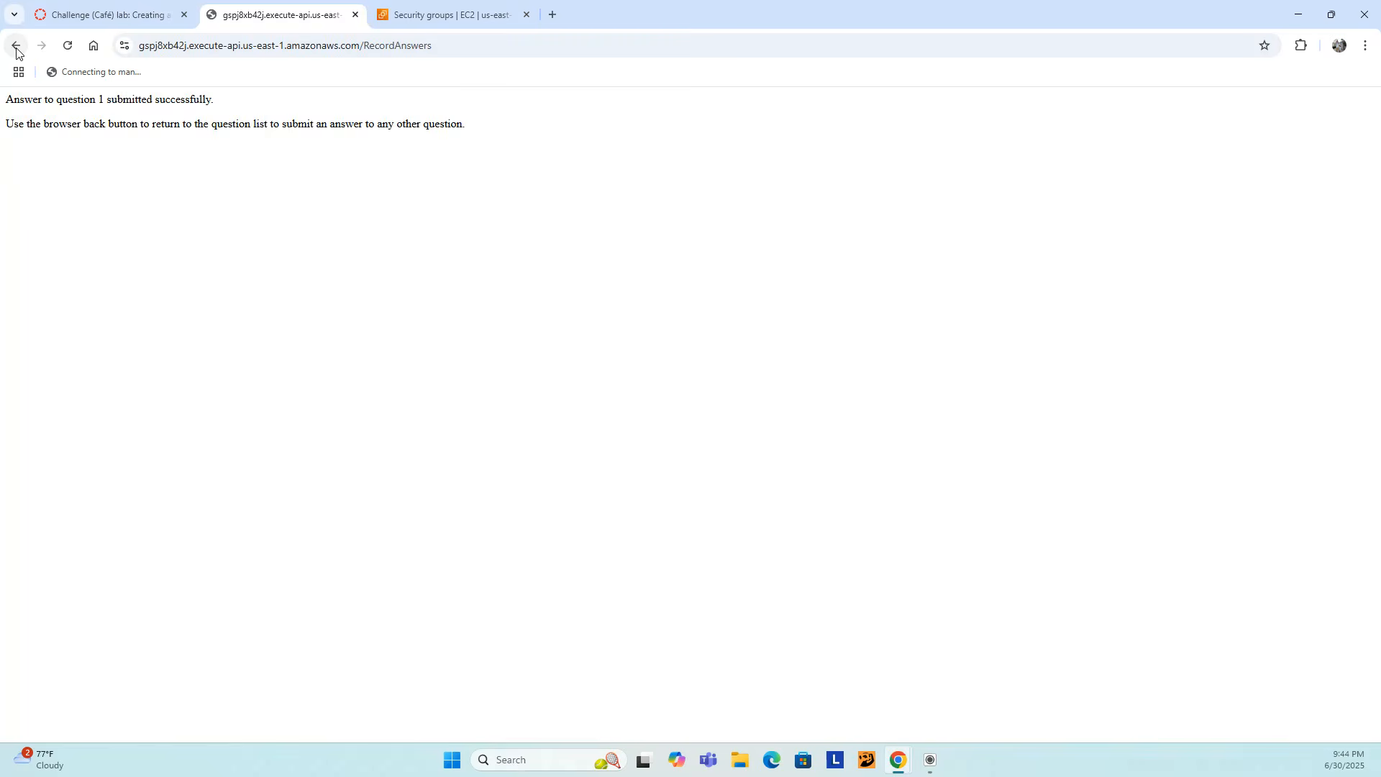
left_click(16, 48)
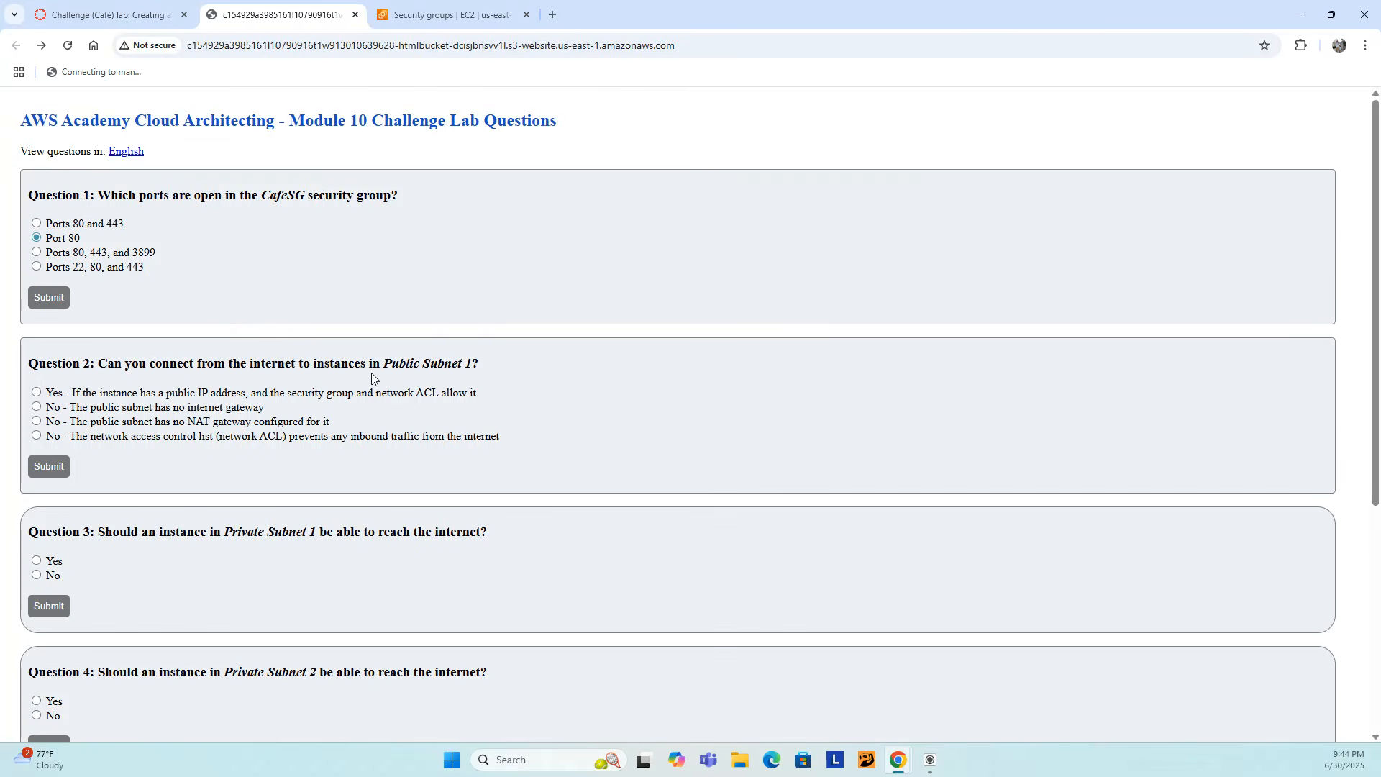
- Open a second AWS console page in a new browser tab and bring up the VPC service there
left_click(443, 18)
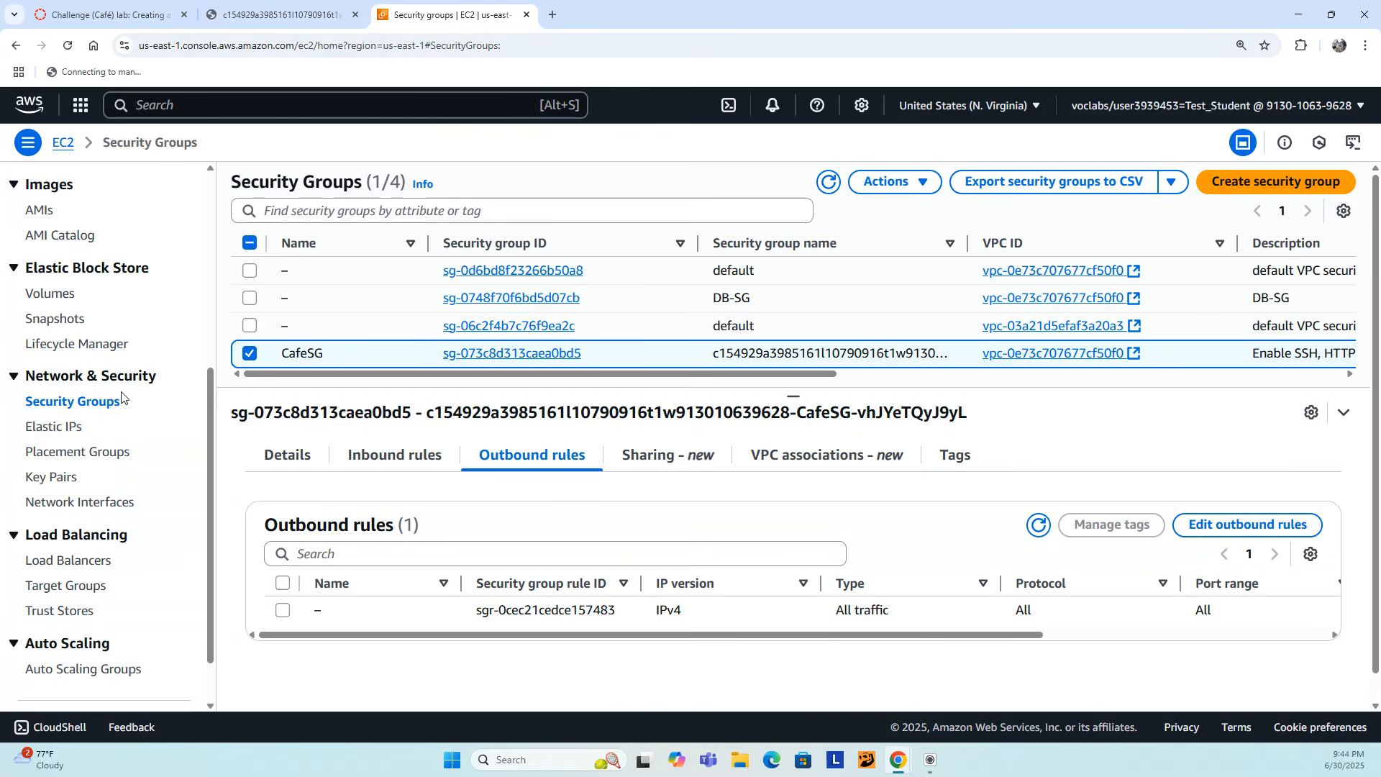
scroll(119, 394, "up", 5)
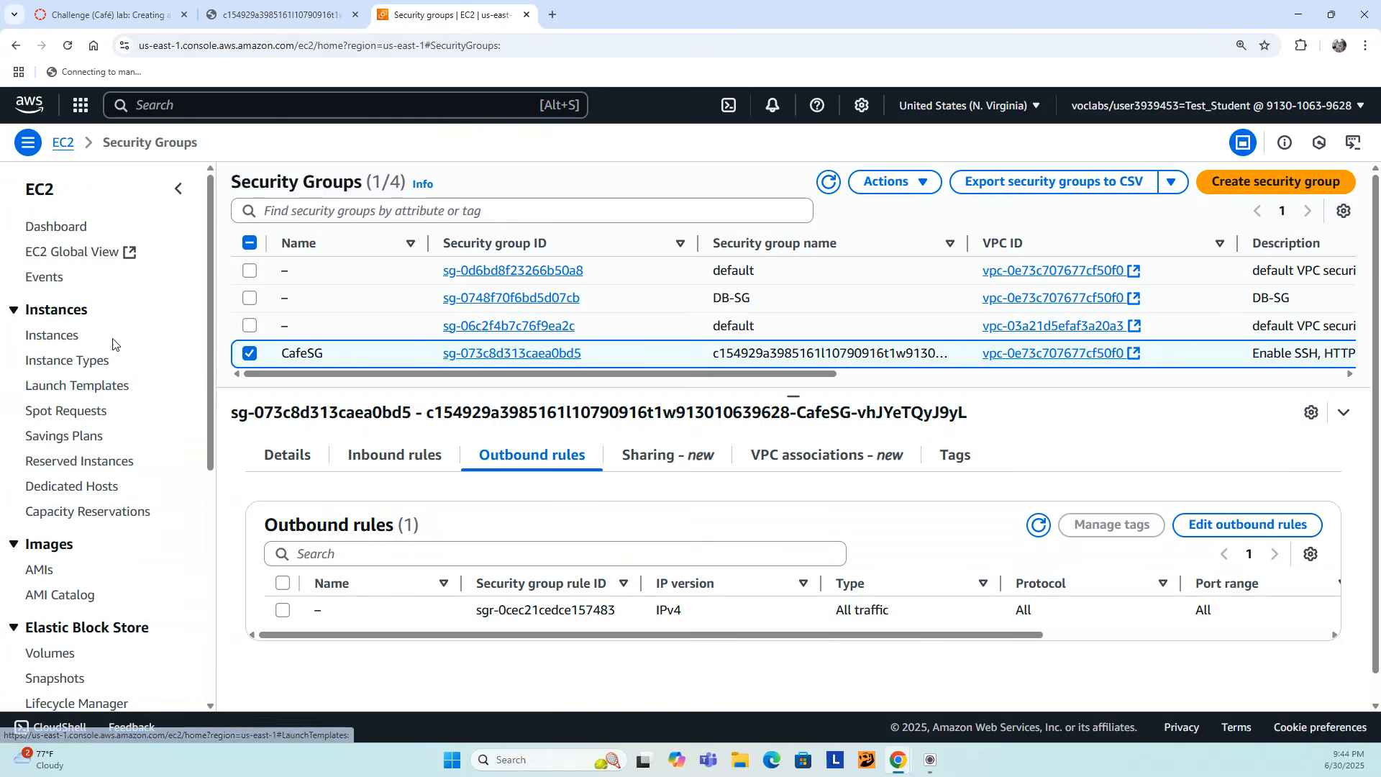
right_click(64, 146)
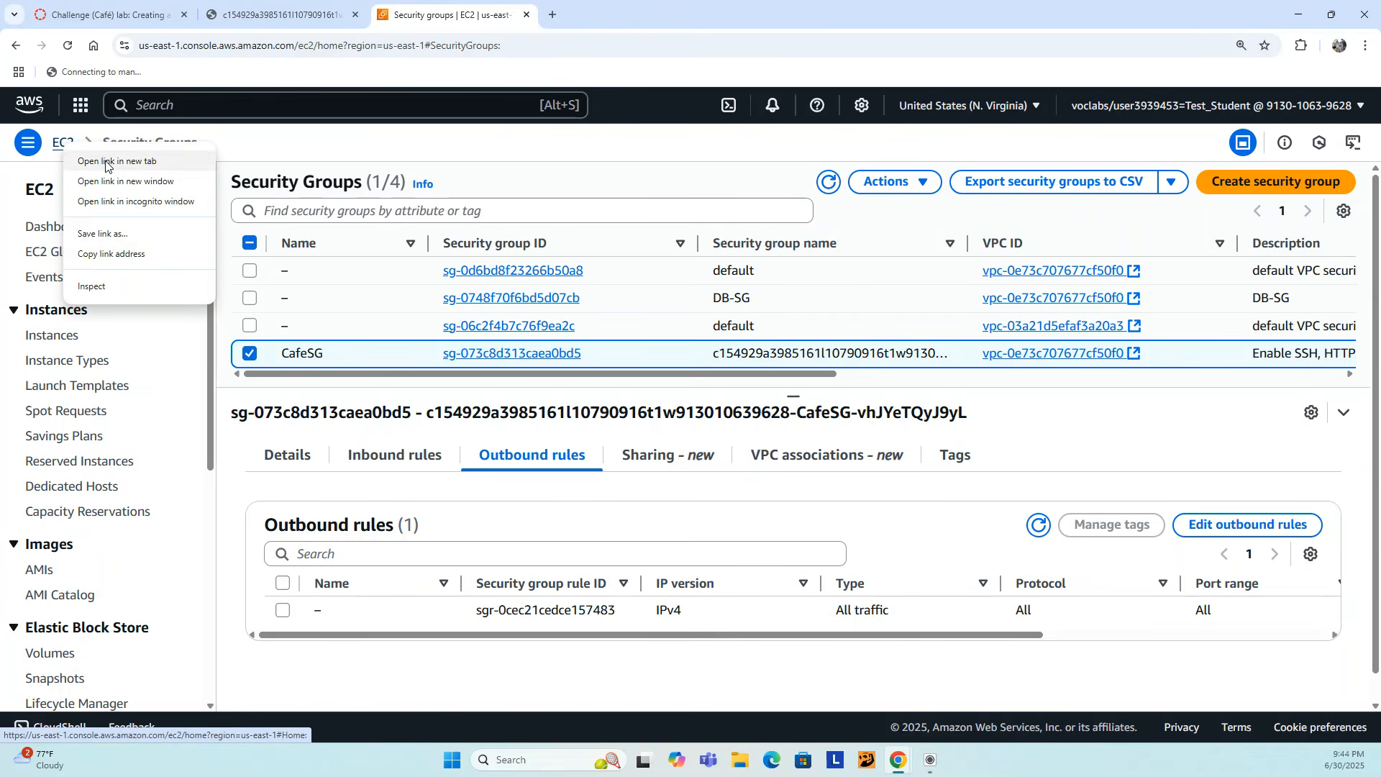
left_click(110, 161)
left_click(622, 15)
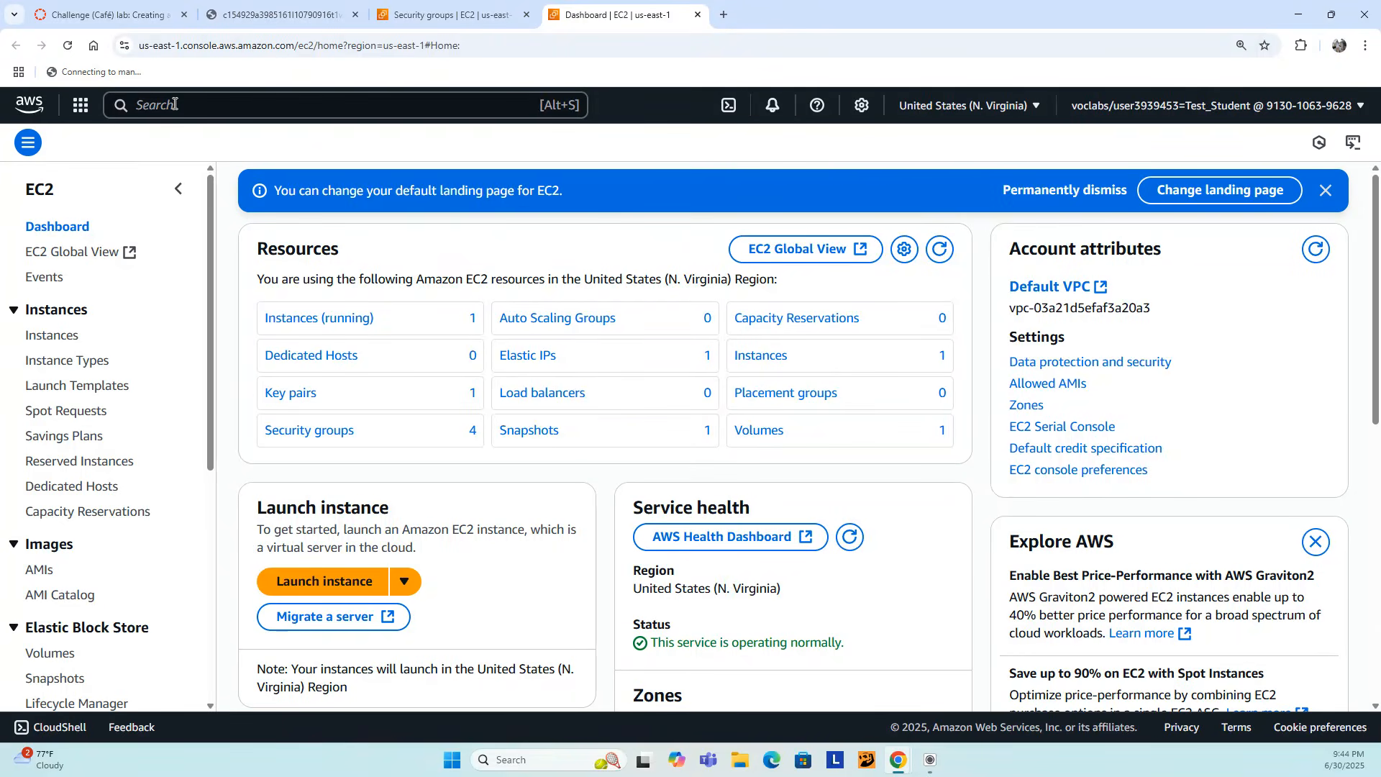
left_click(174, 104)
type("vpc")
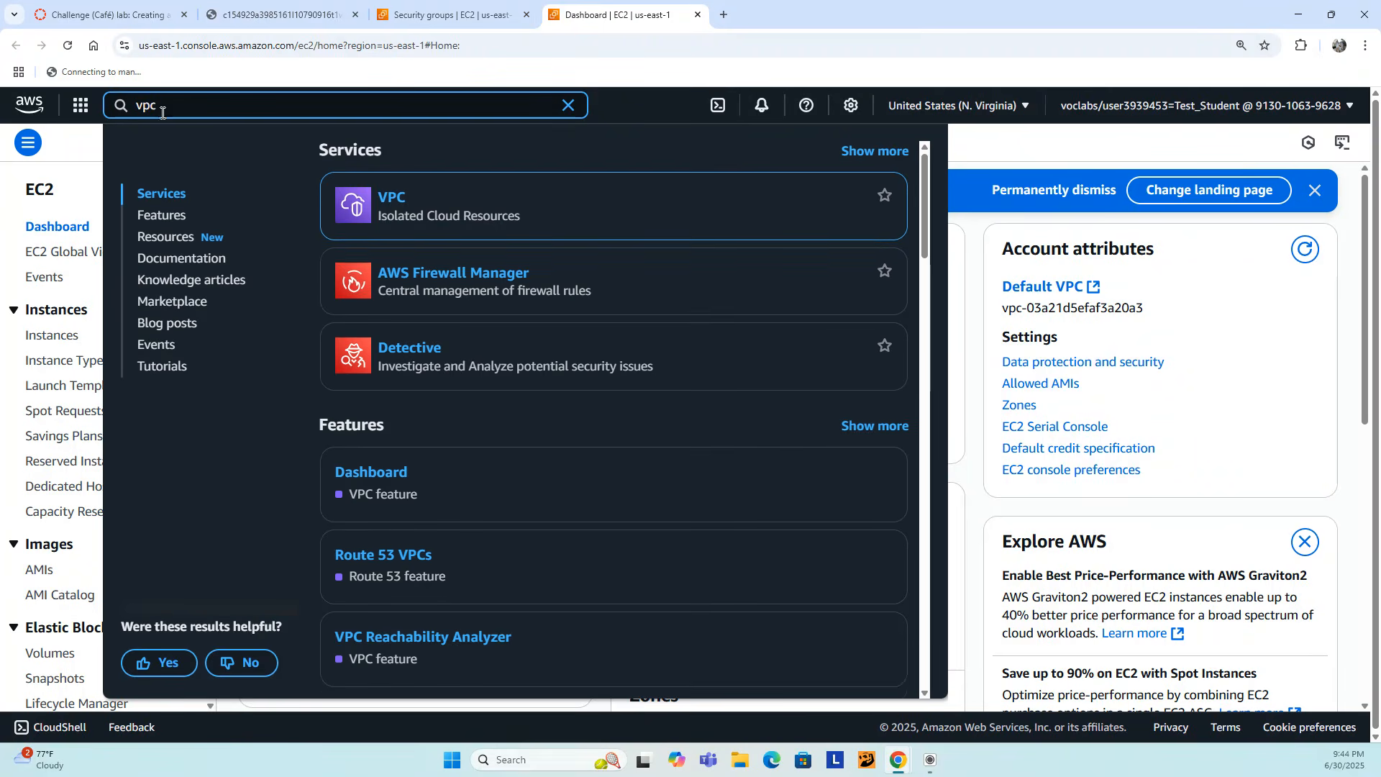
left_click(391, 202)
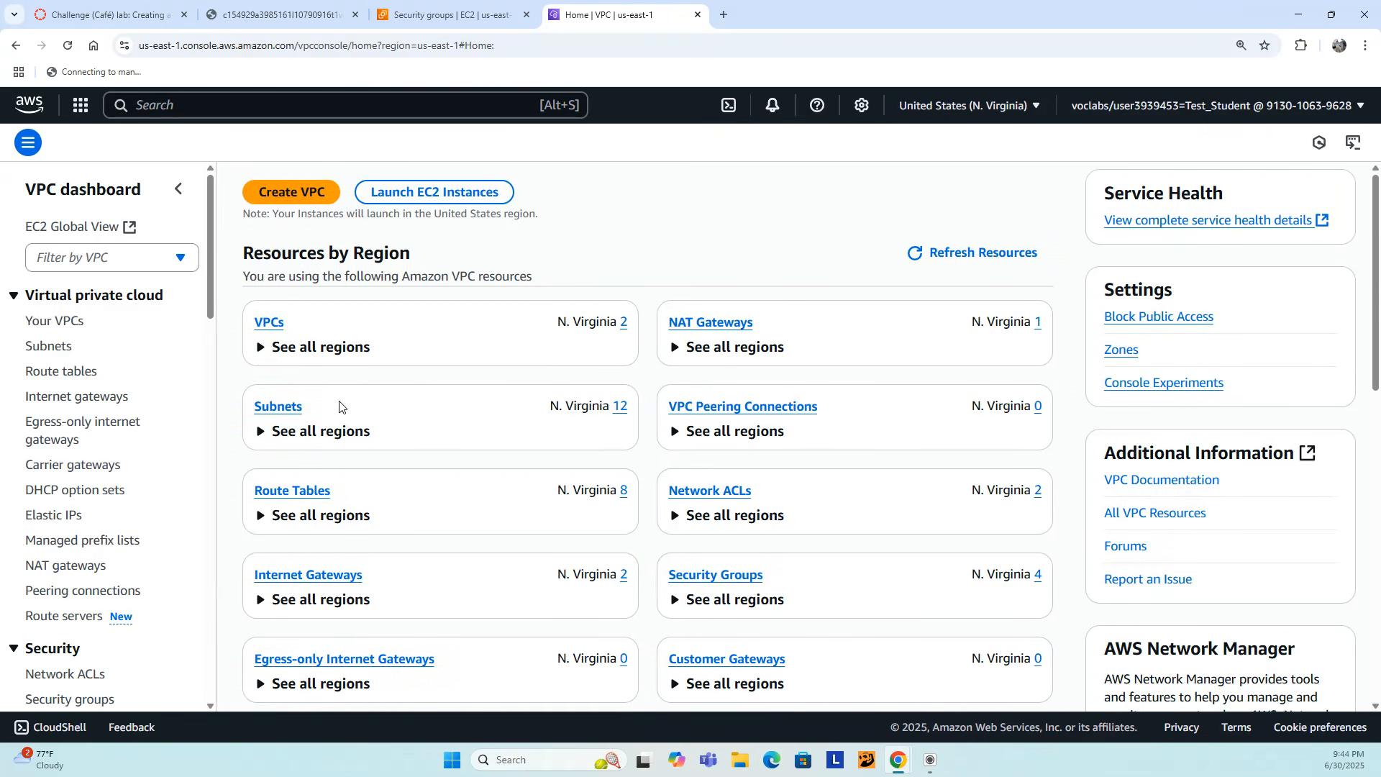
- Open the details of Lab VPC and examine its resource map for Question 2 about Public Subnet 1
left_click(274, 325)
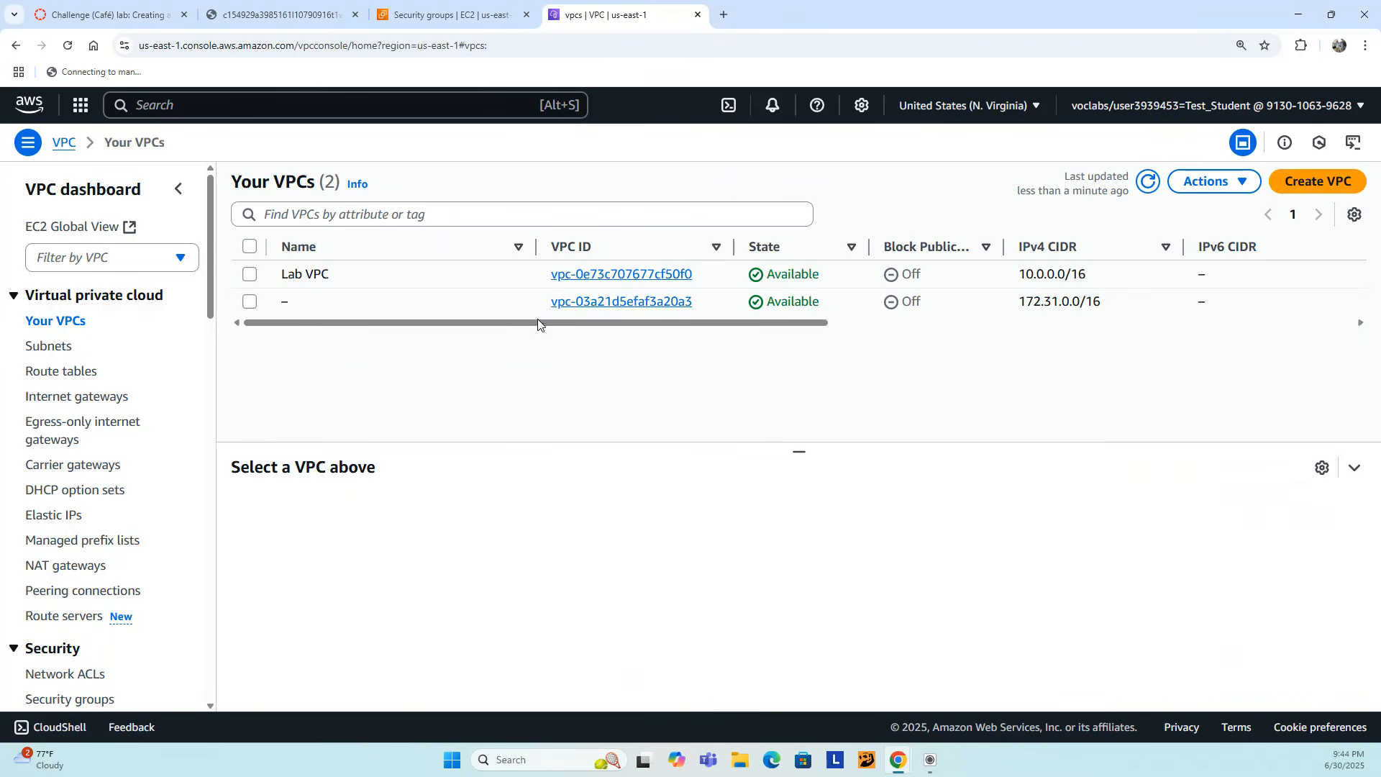
left_click(611, 276)
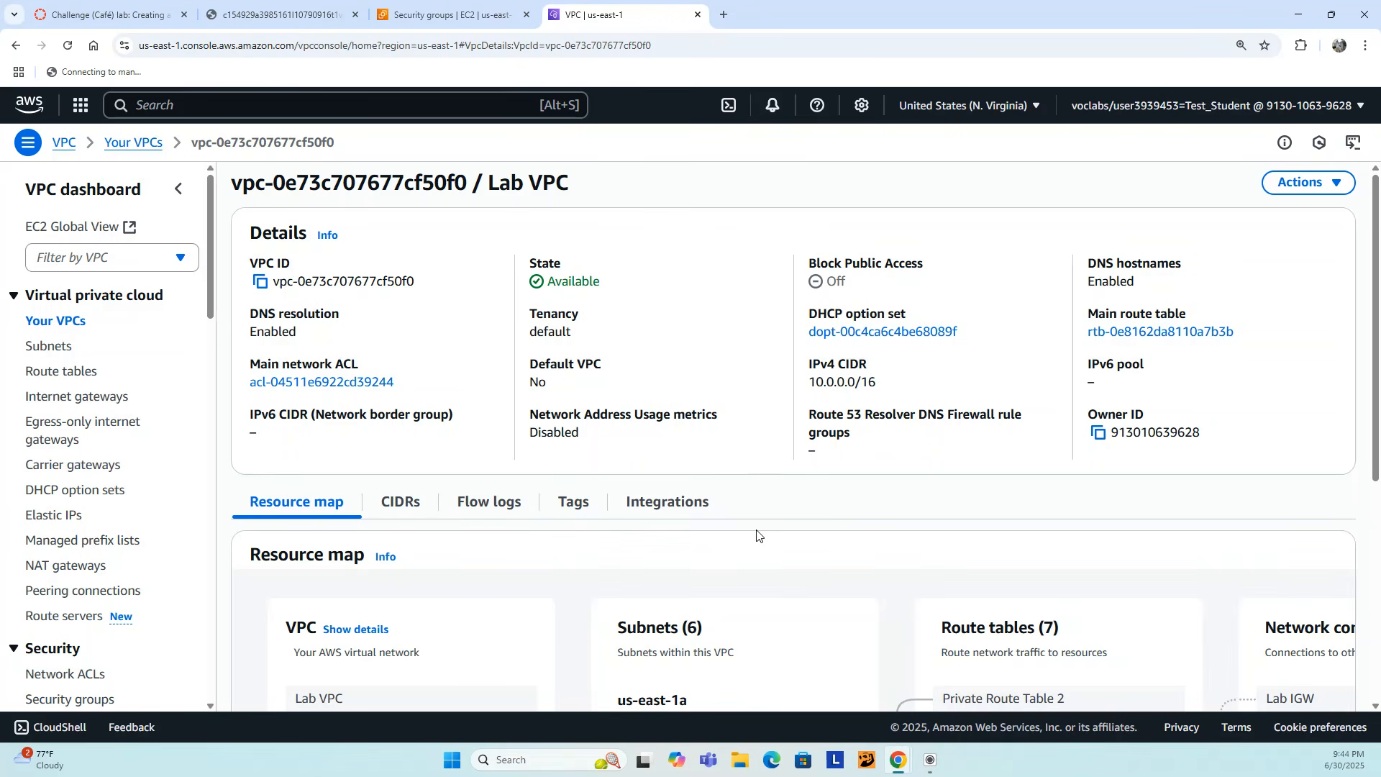
scroll(764, 467, "down", 3)
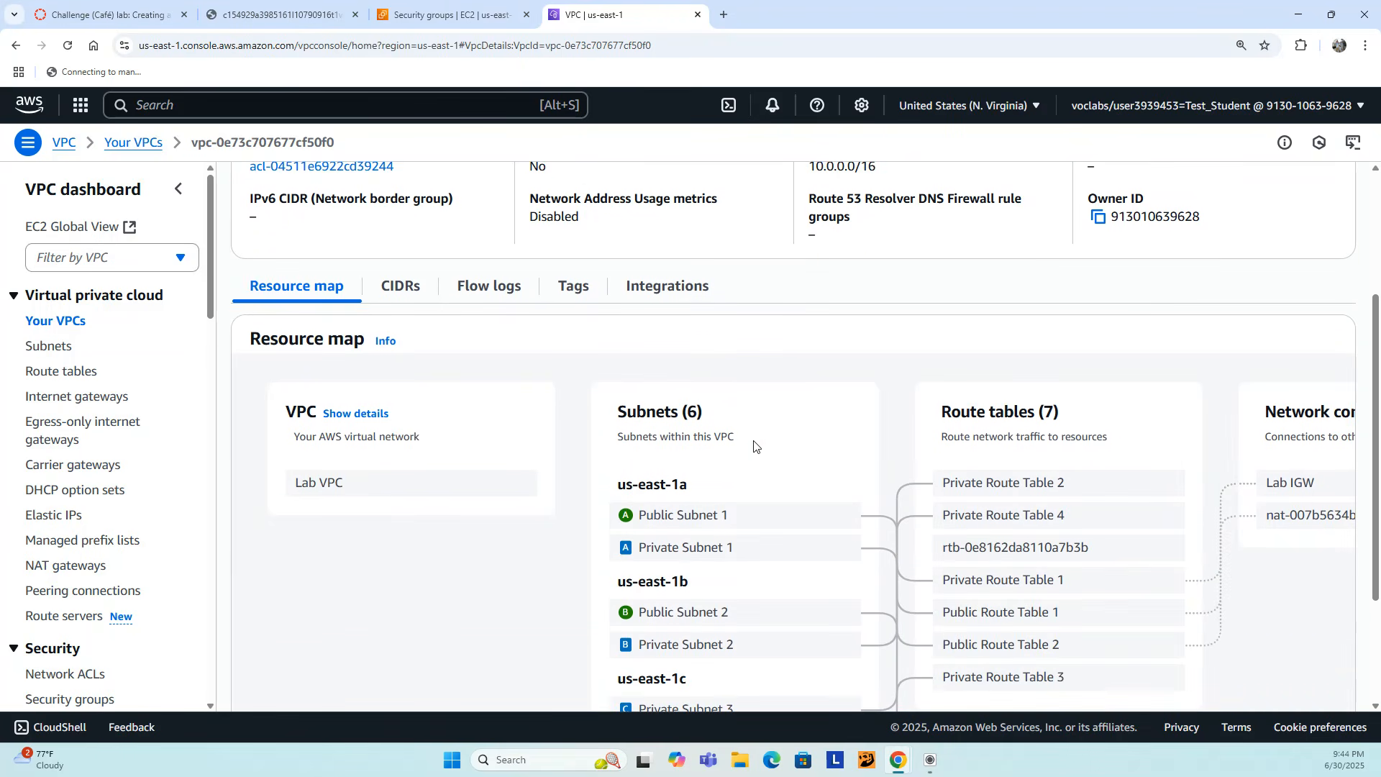
scroll(435, 377, "down", 2)
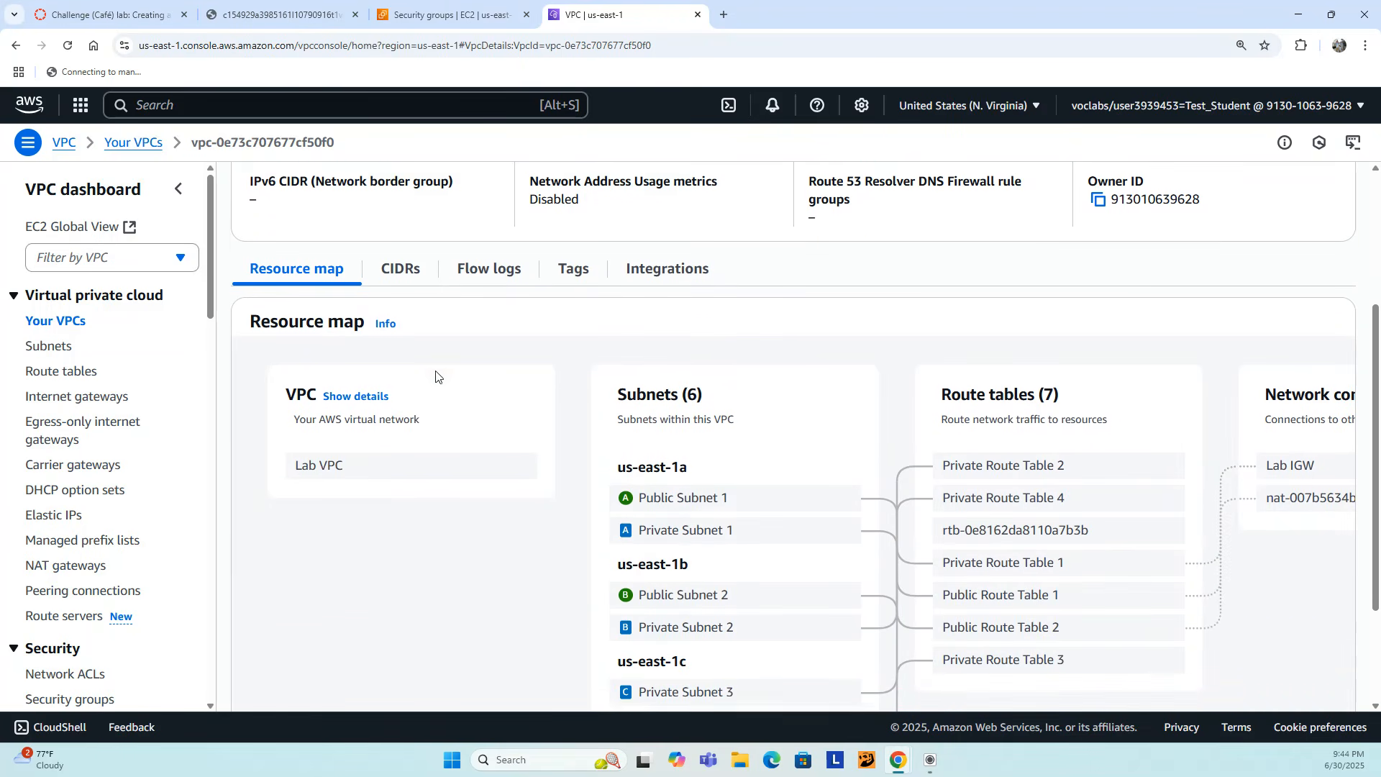
left_click(286, 13)
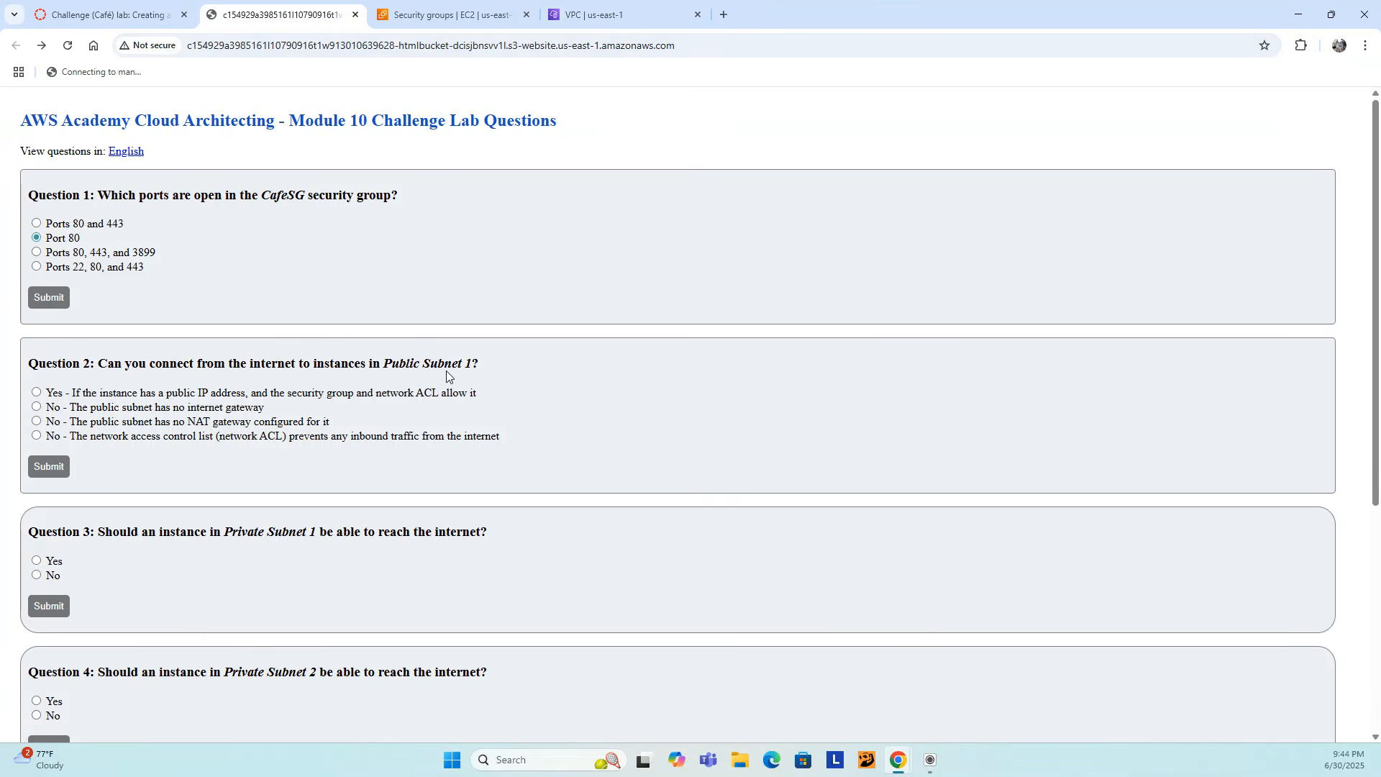
left_click(595, 15)
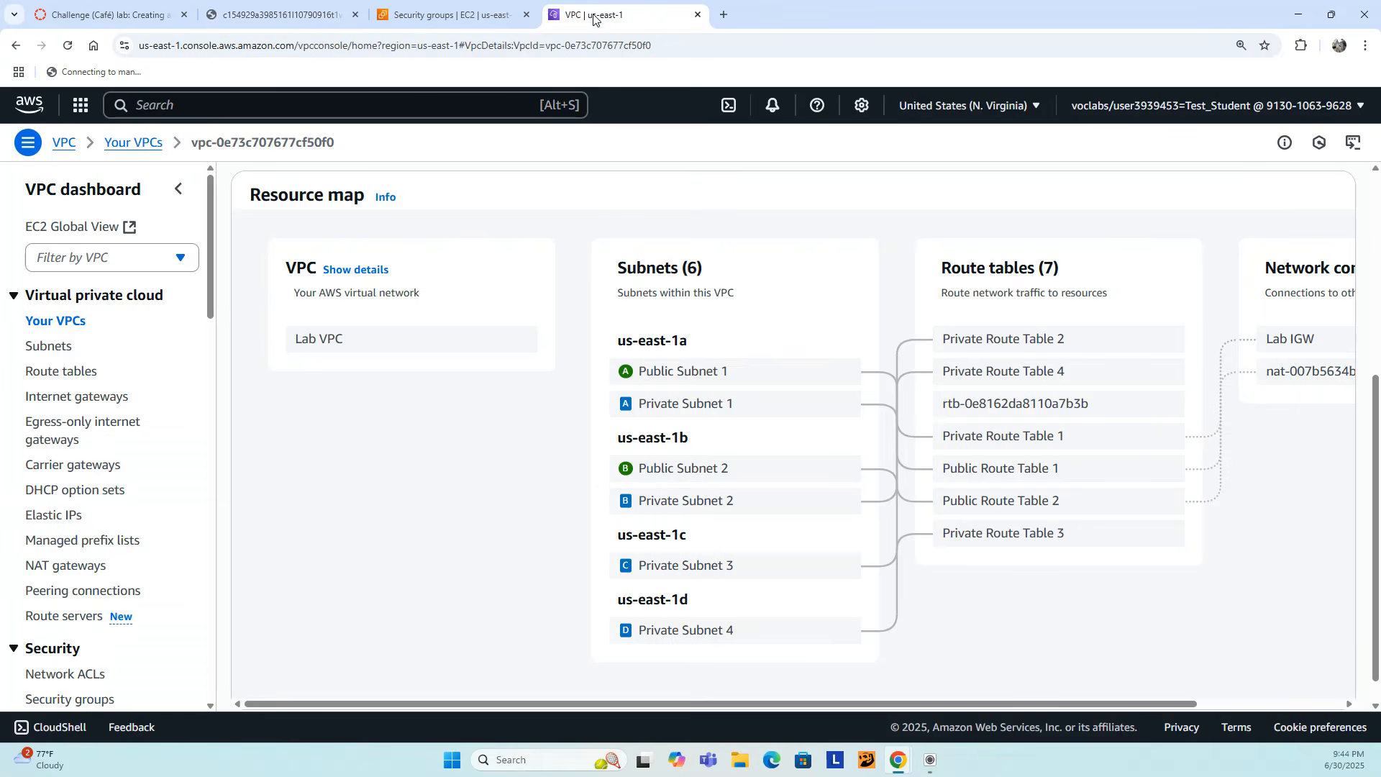
- Trace Public Subnet 1's route table and gateway connections in the Lab VPC resource map and mark the Yes answer for Question 2
left_click(679, 372)
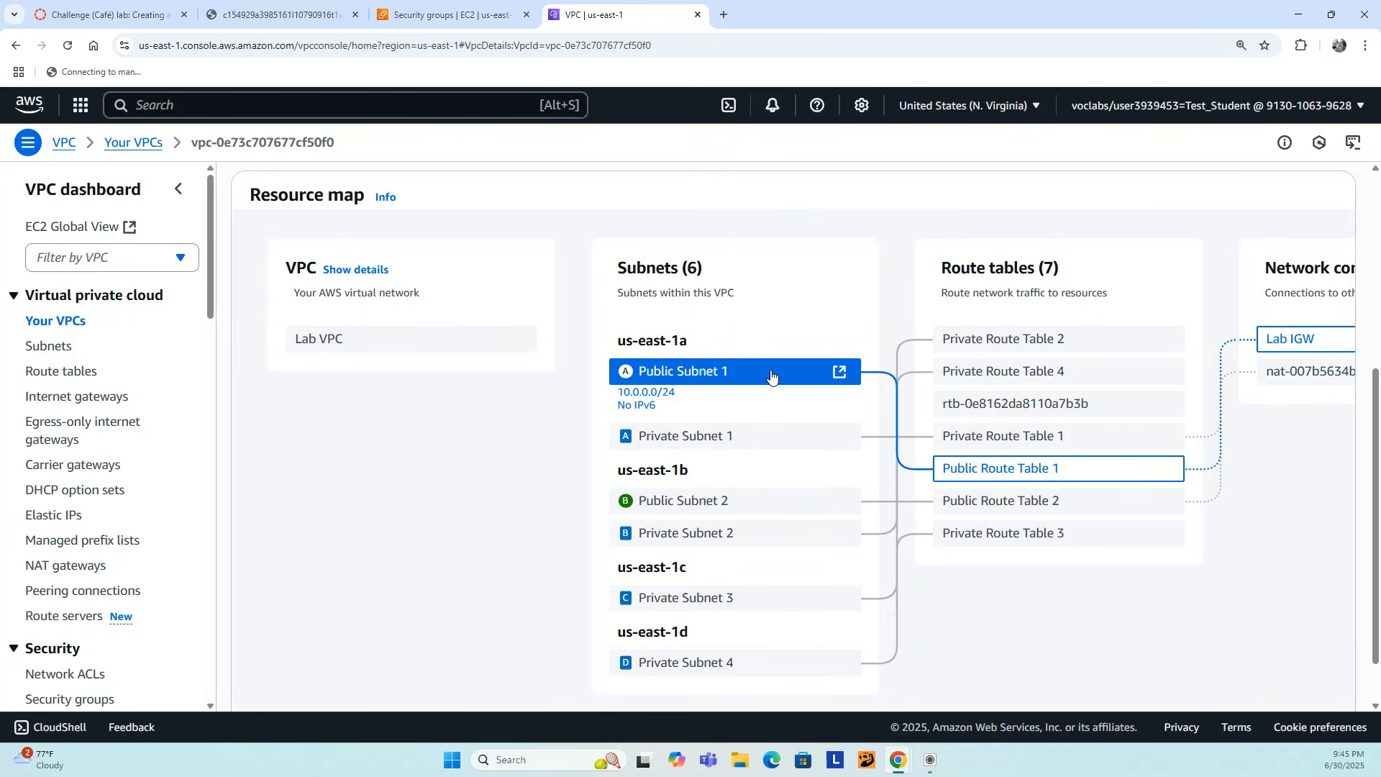
left_click(535, 445)
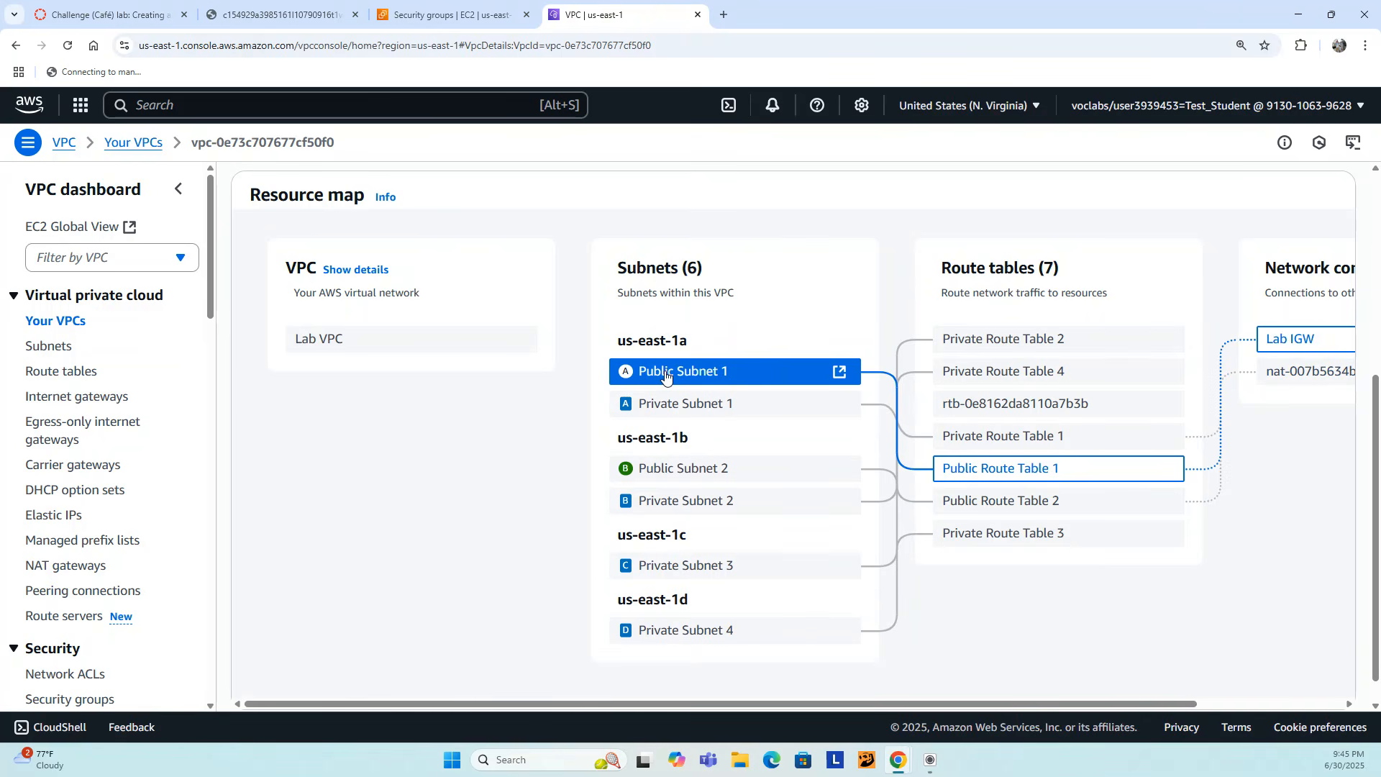
left_click(281, 15)
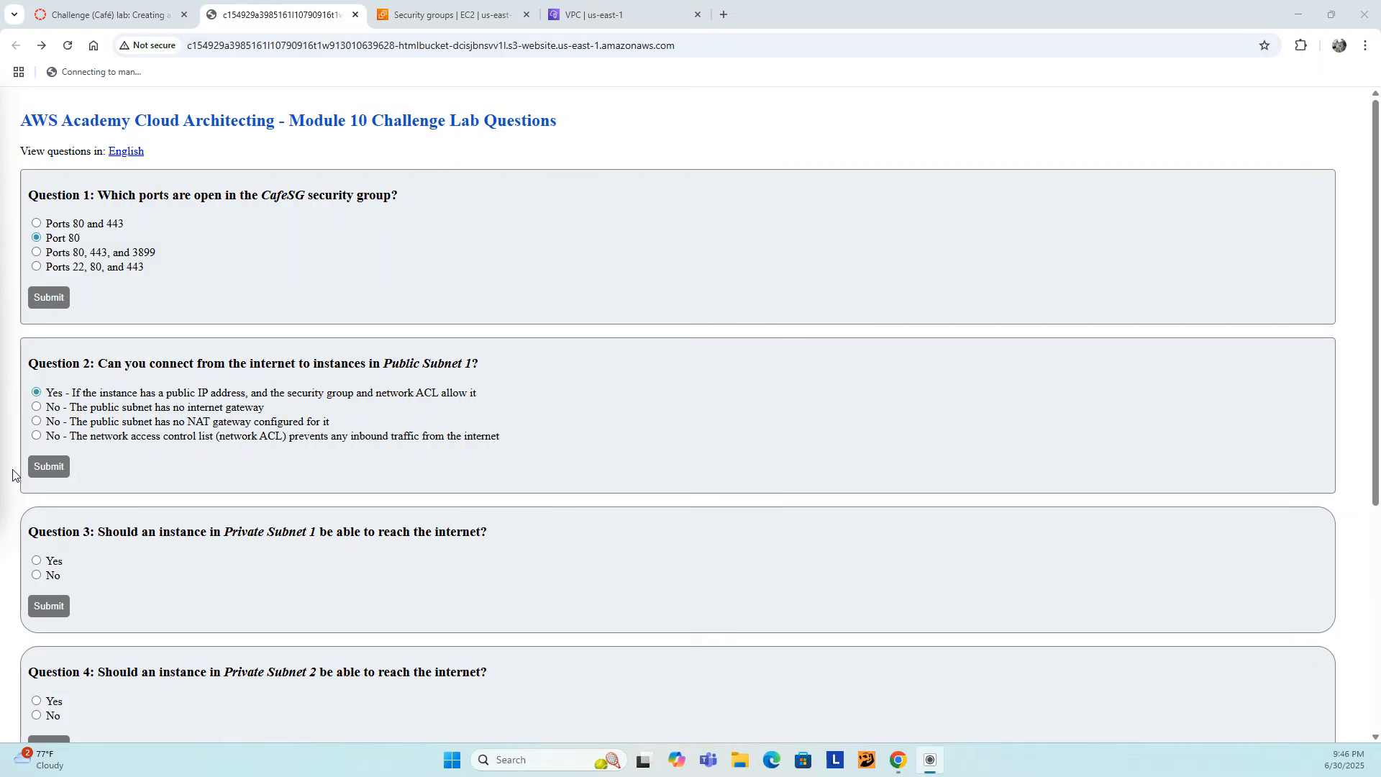
- Return to the Lab VPC resource map and open the details page of Public Subnet 1
left_click(605, 15)
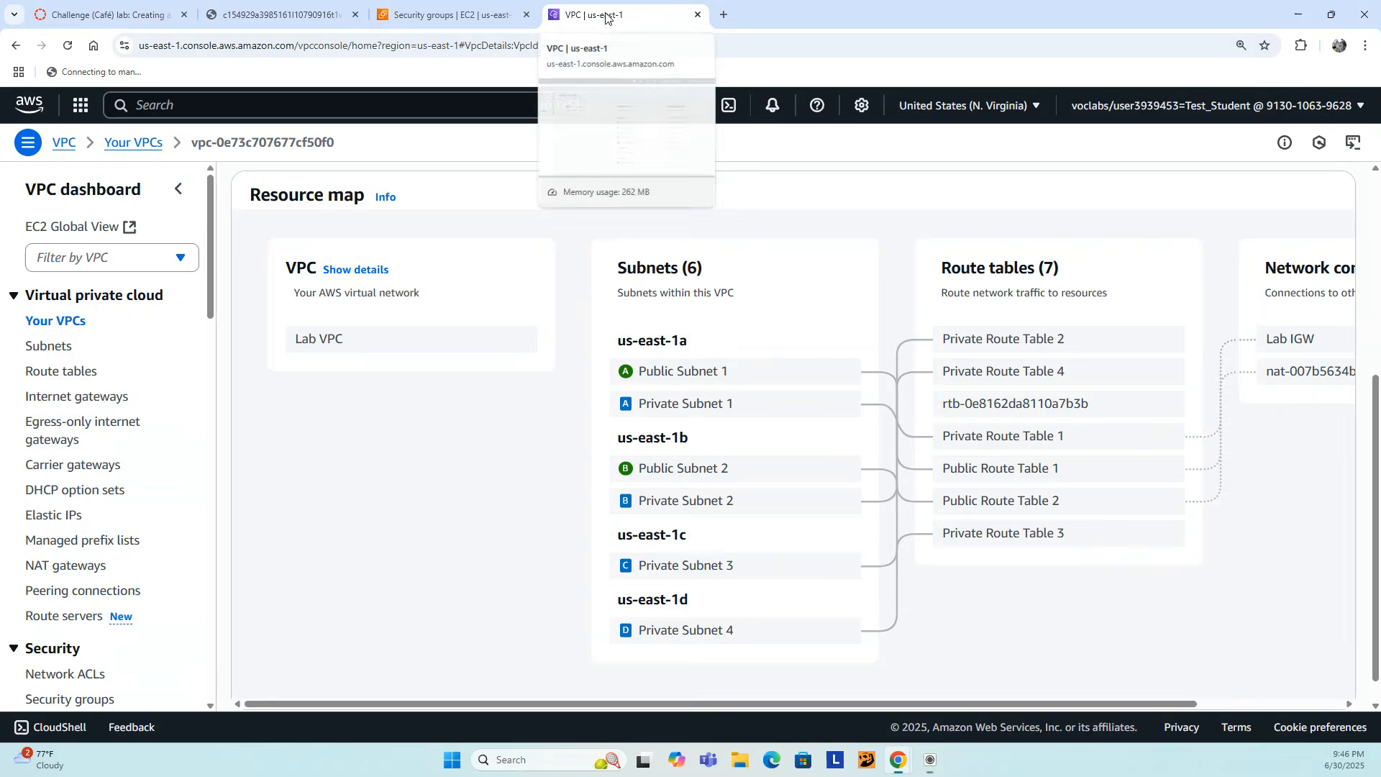
left_click(651, 376)
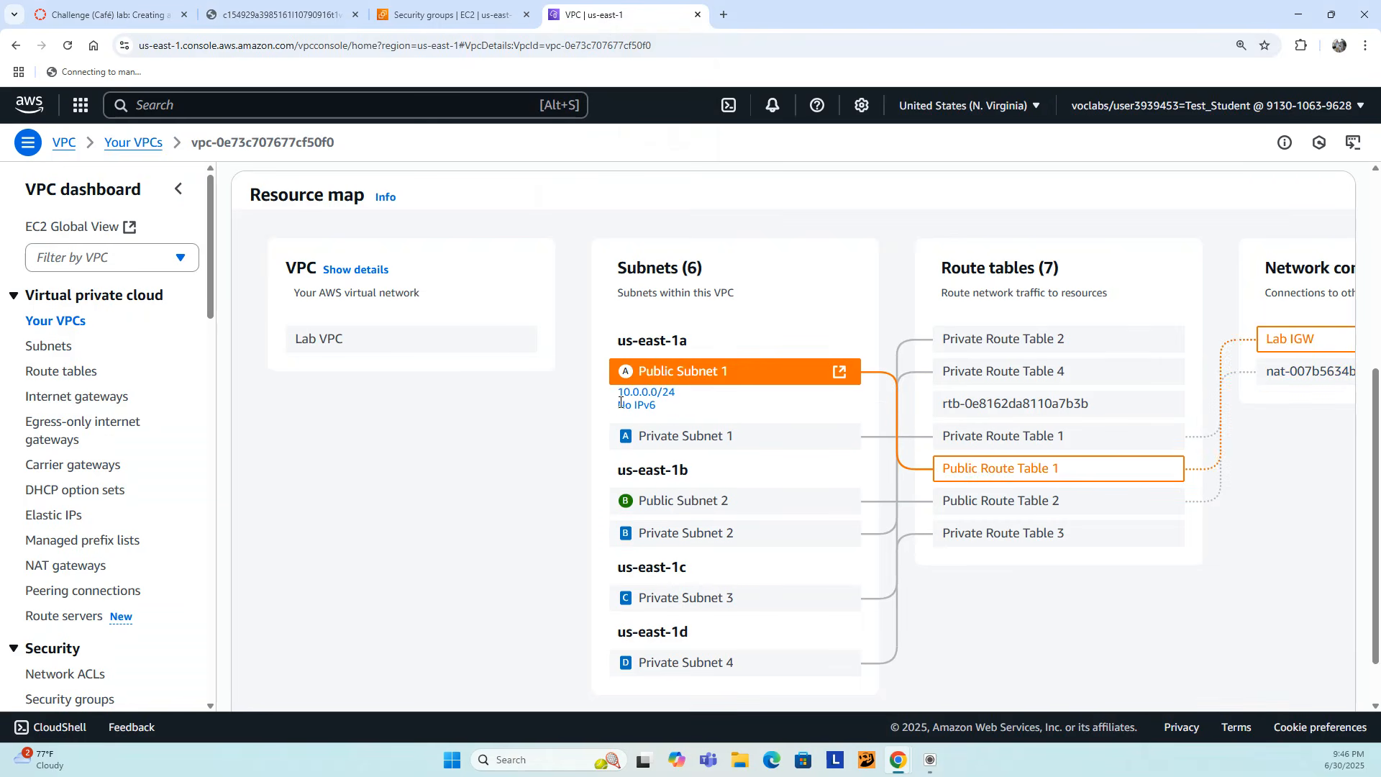
left_click(839, 371)
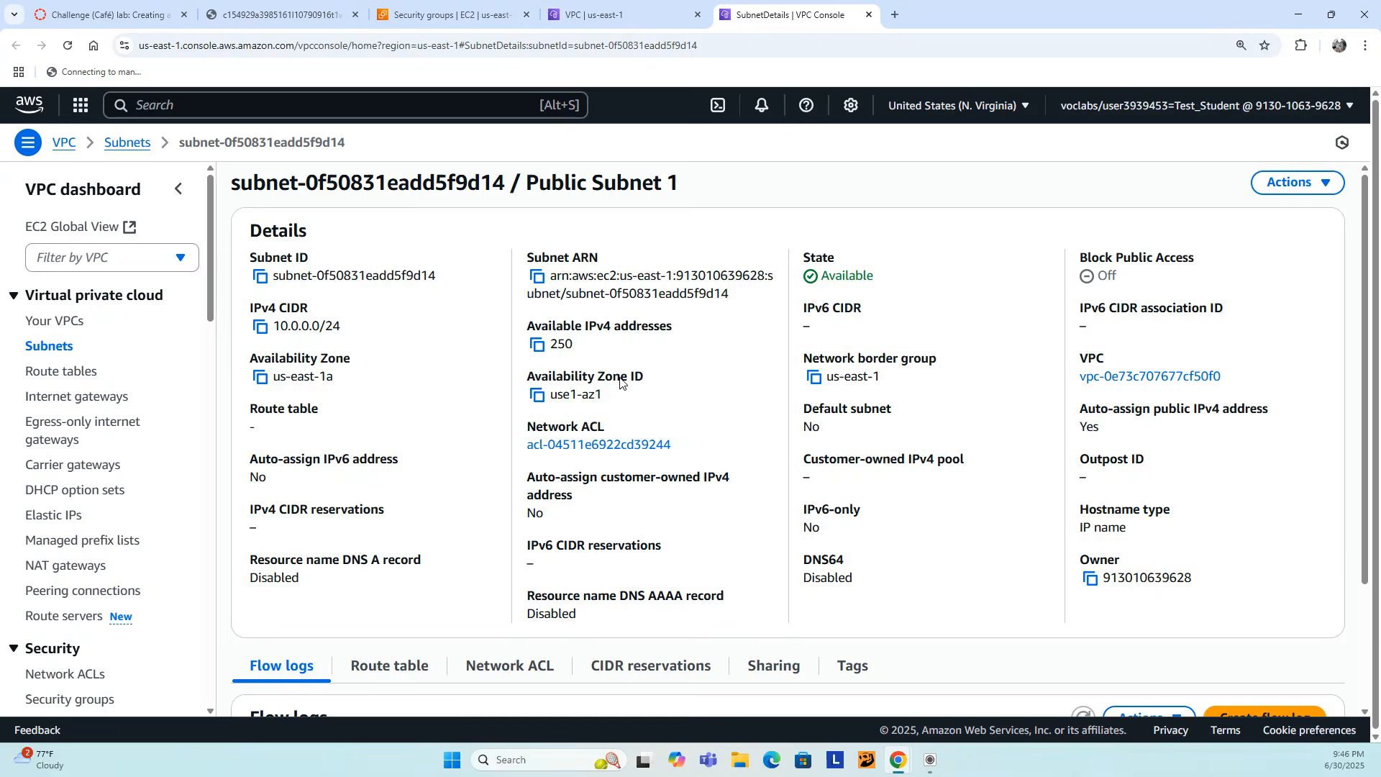
- Examine the inbound and outbound rules of Public Subnet 1's network ACL
scroll(620, 377, "down", 3)
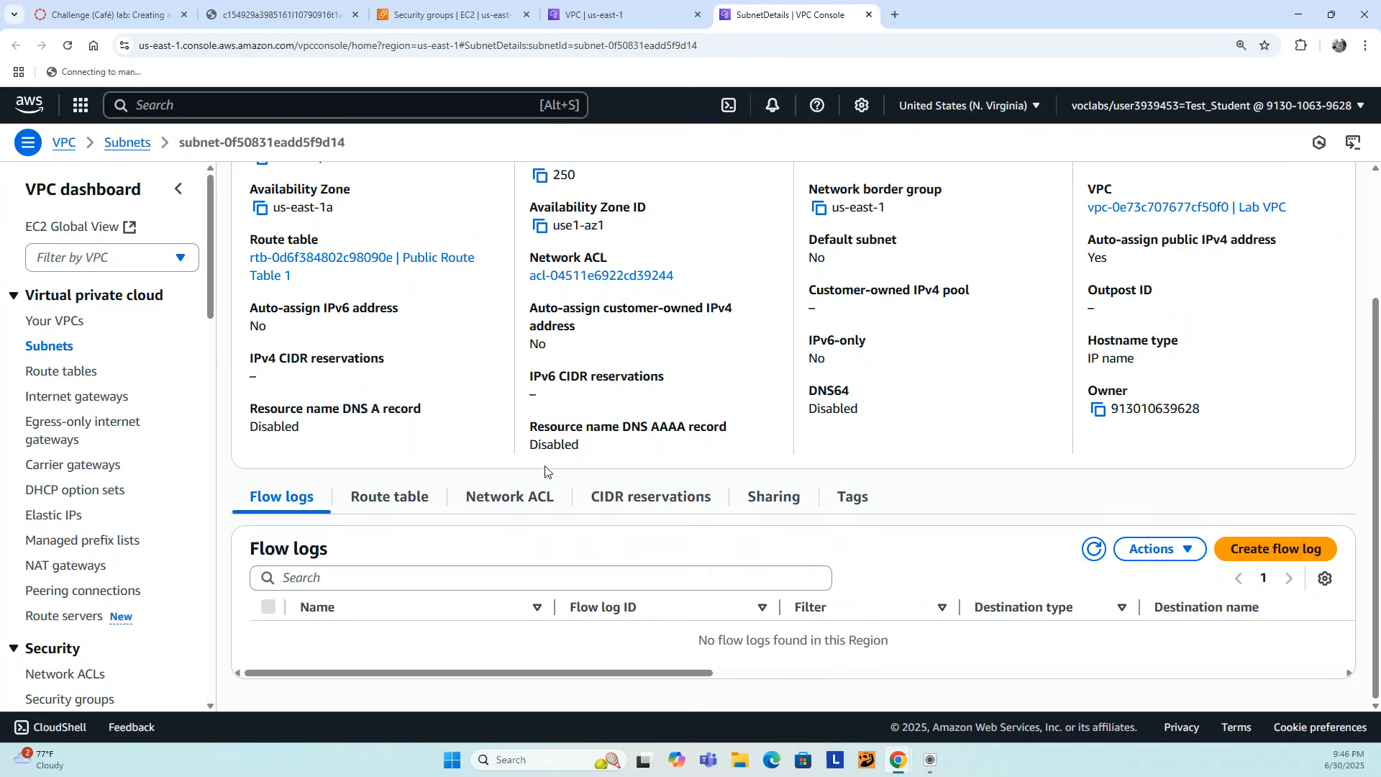
left_click(491, 499)
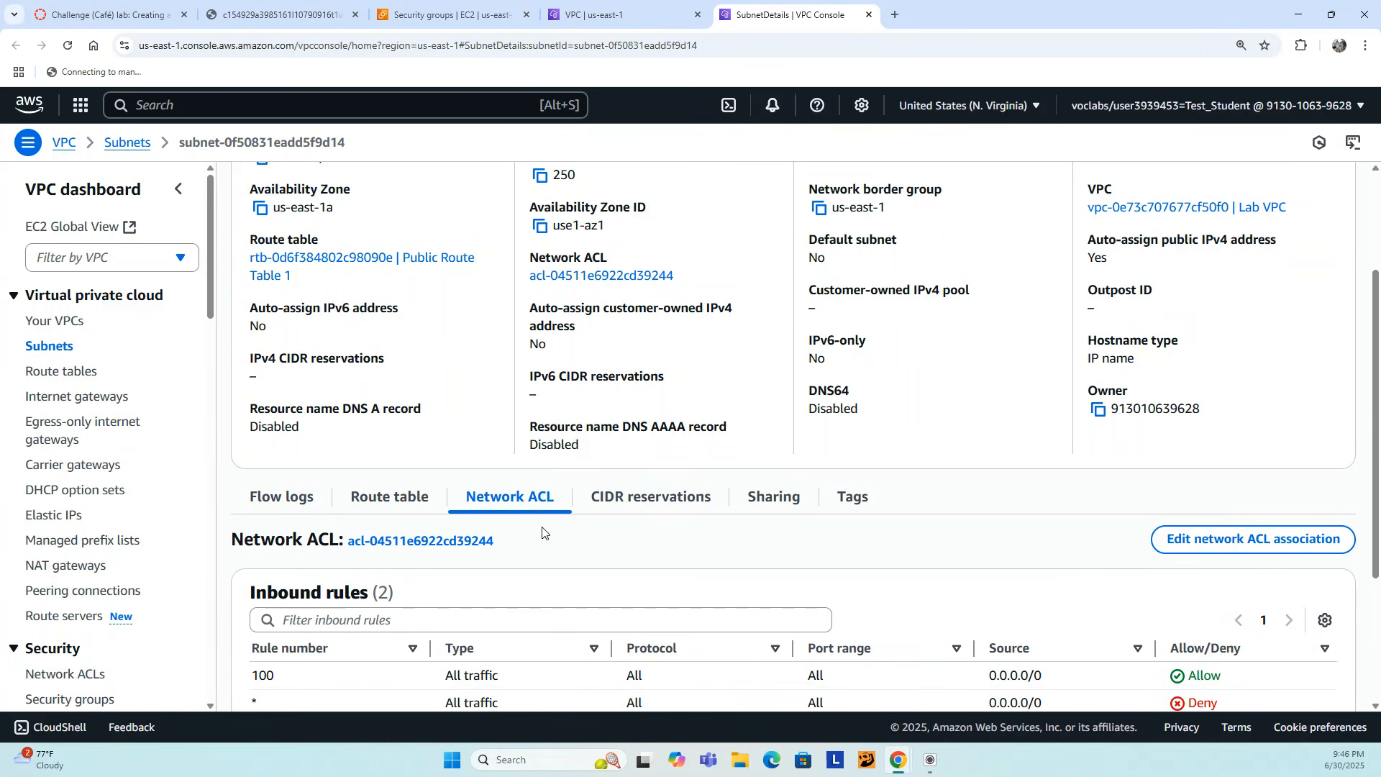
scroll(545, 515, "down", 1)
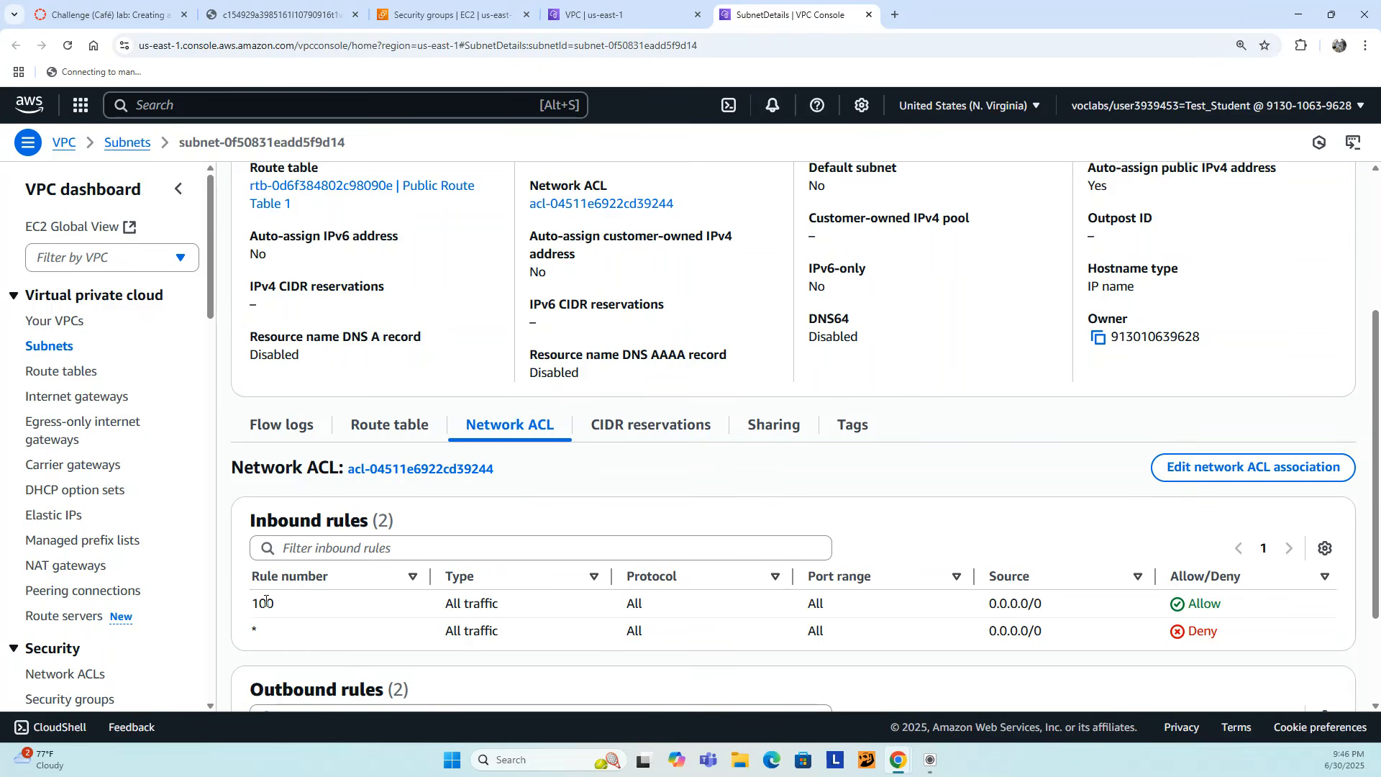
left_click_drag(251, 605, 1223, 606)
scroll(682, 612, "down", 2)
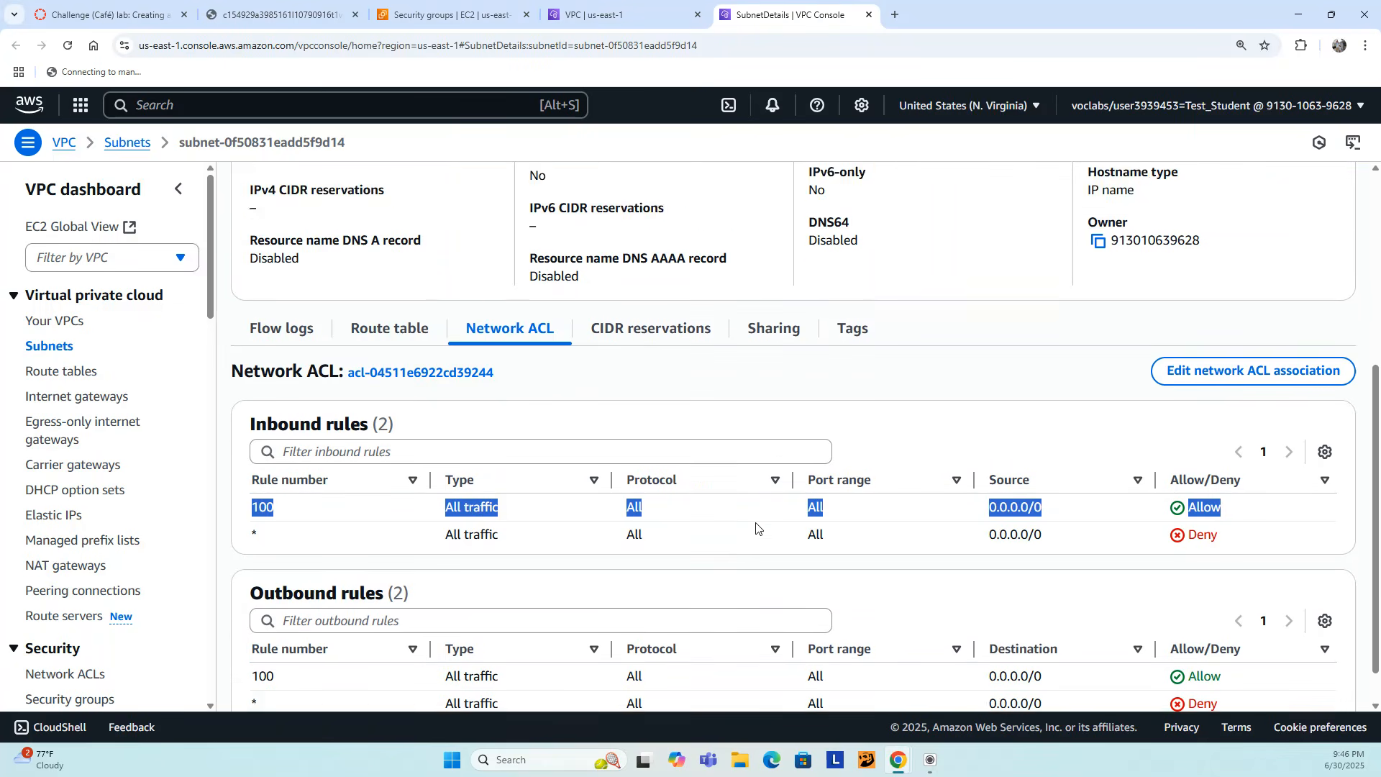
left_click(1232, 637)
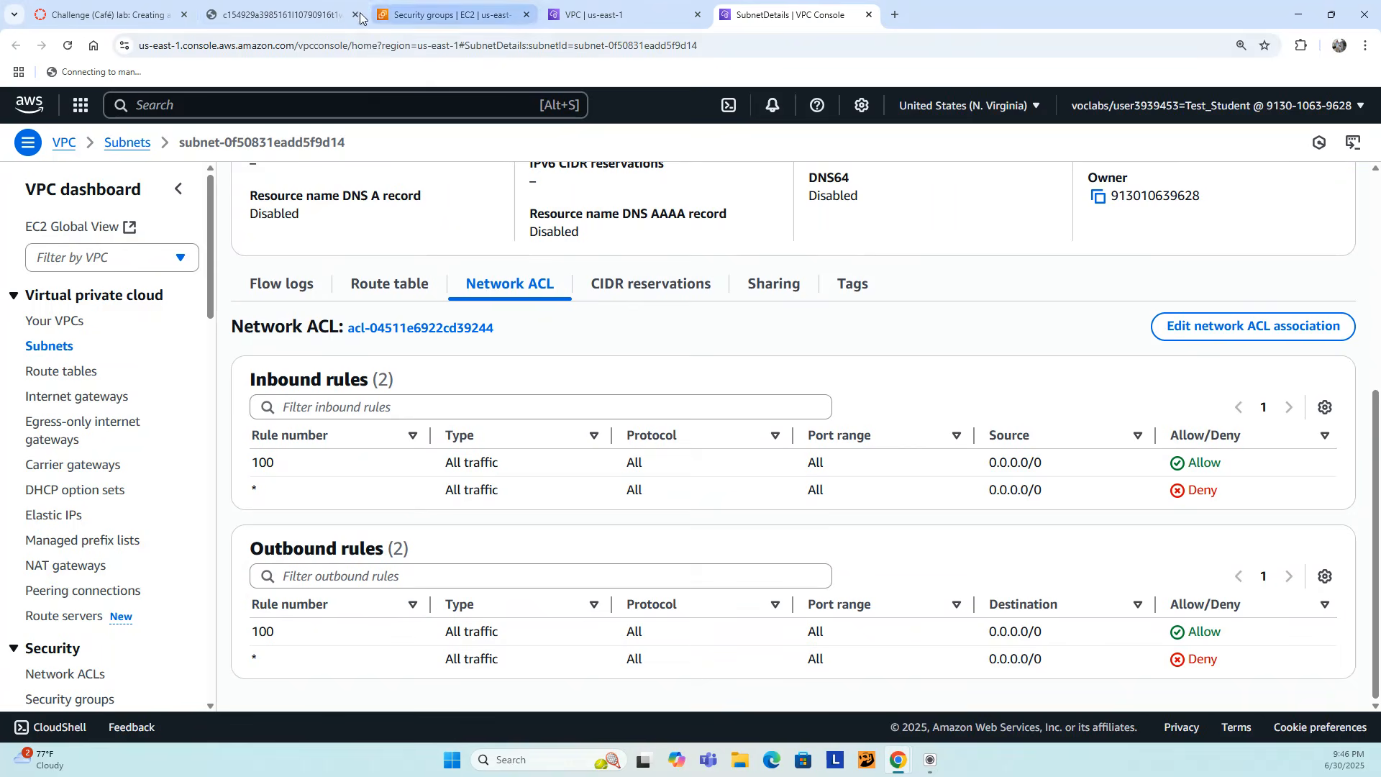
- Submit the marked Yes answer to Question 2 and return to the question list
left_click(281, 14)
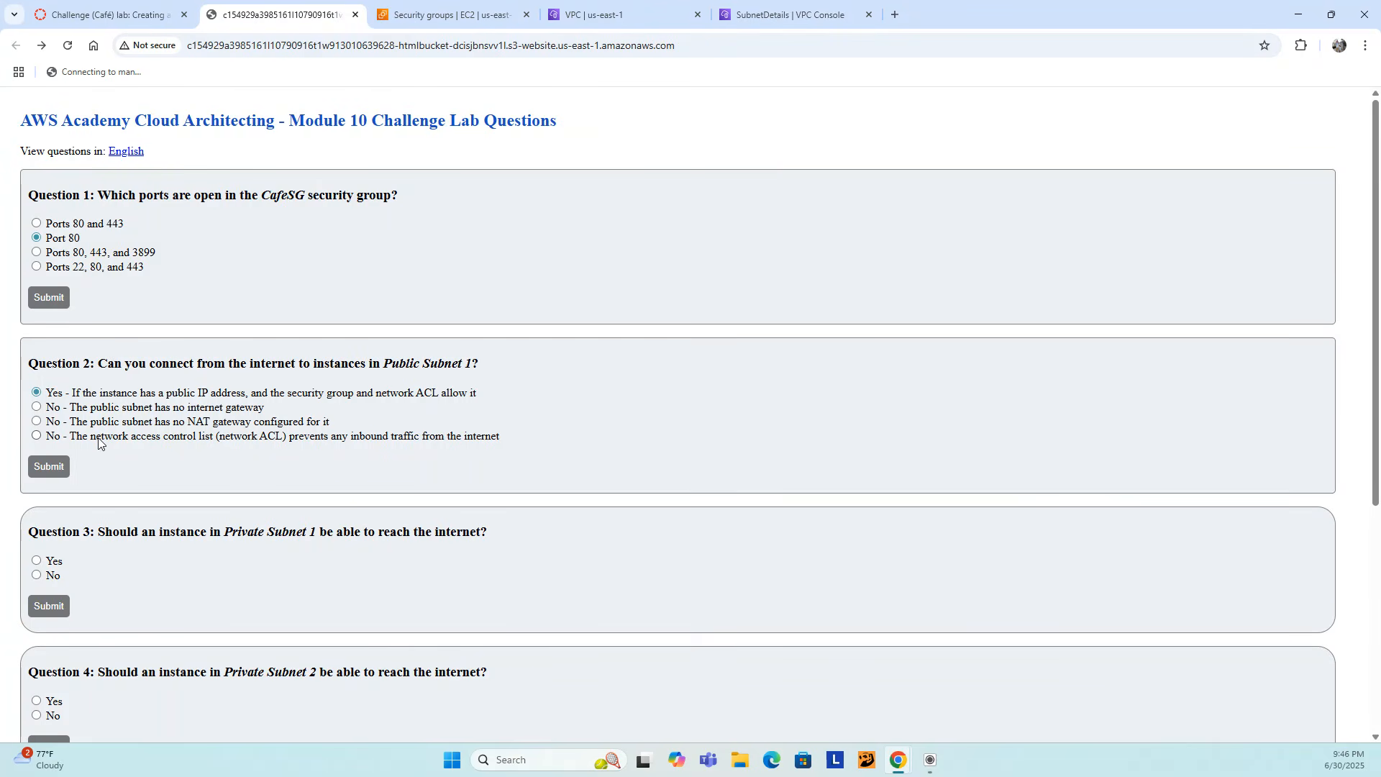
left_click(50, 465)
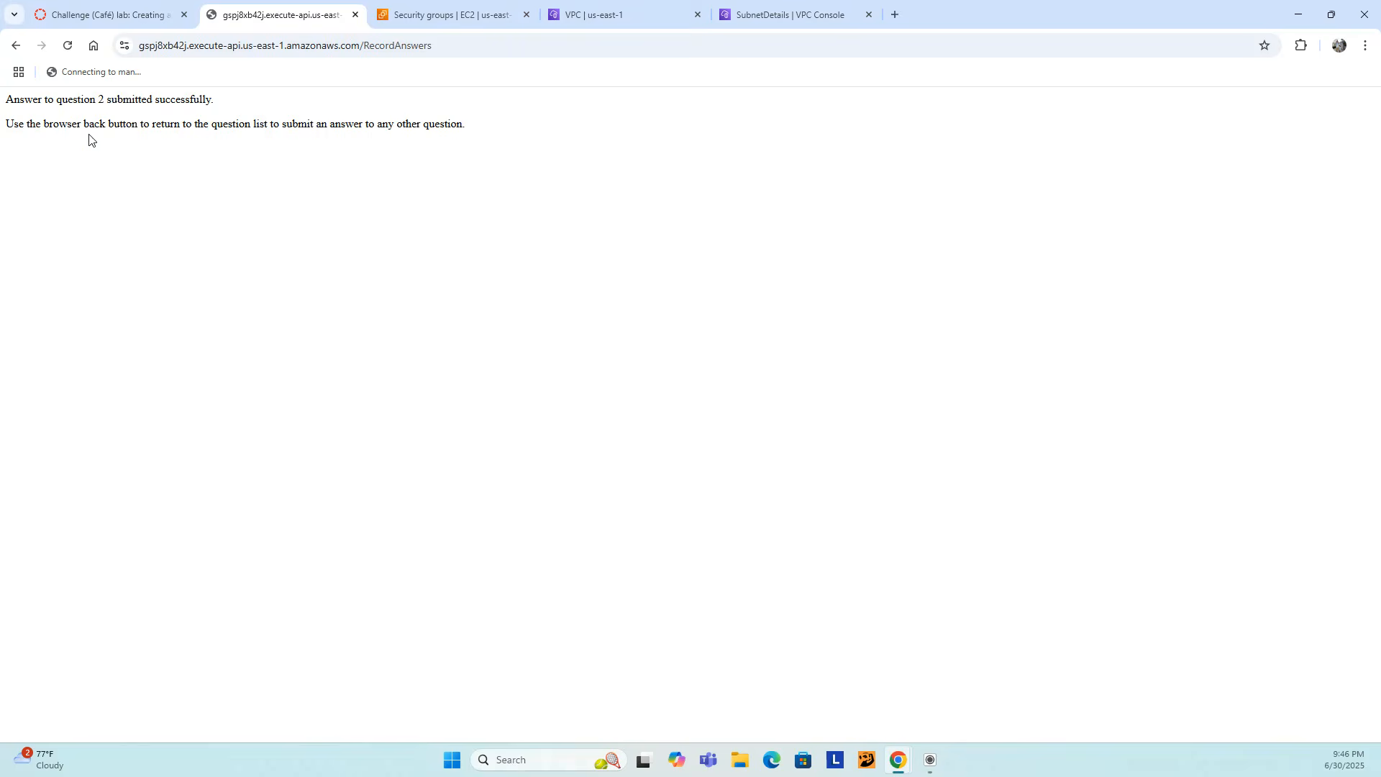
left_click(17, 49)
- Trace Private Subnet 1's route table and network connection in the Lab VPC resource map for Question 3
scroll(251, 395, "down", 2)
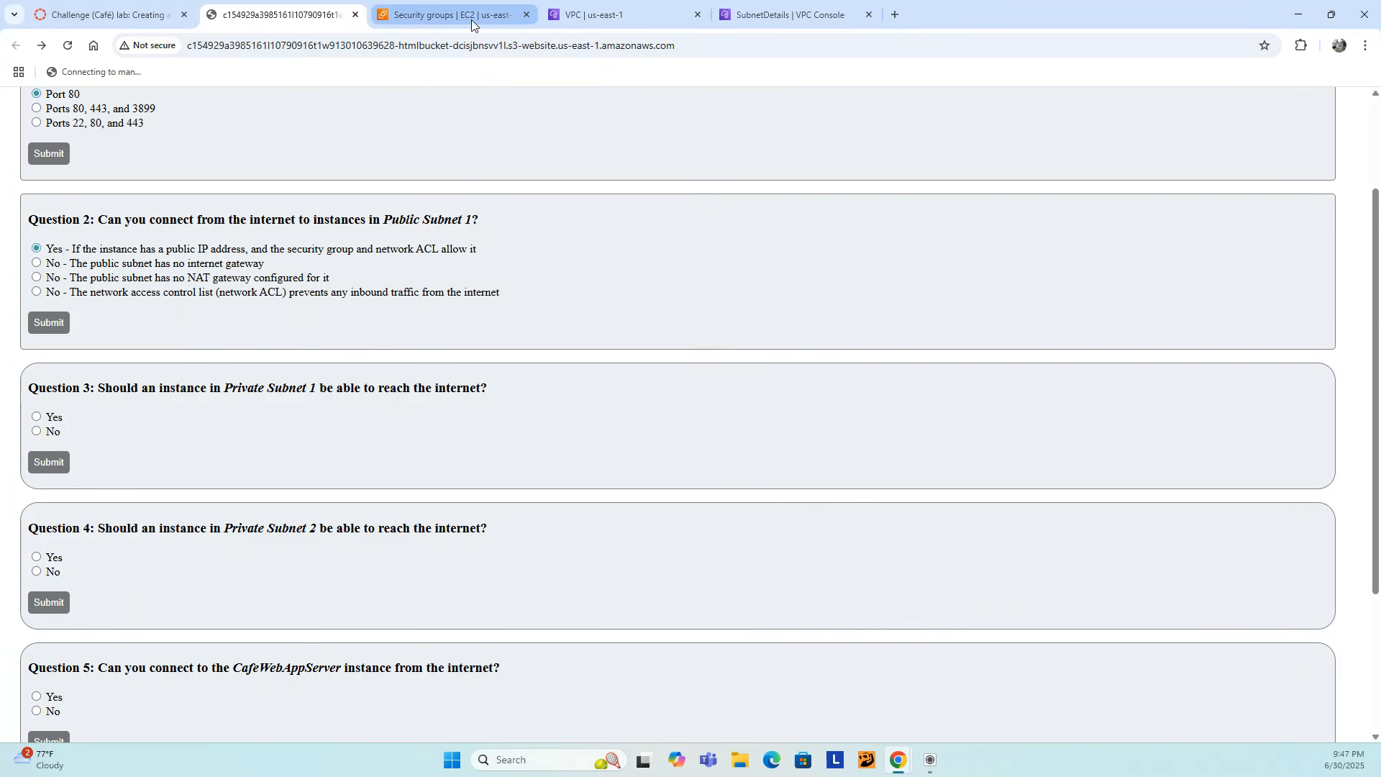
left_click(618, 12)
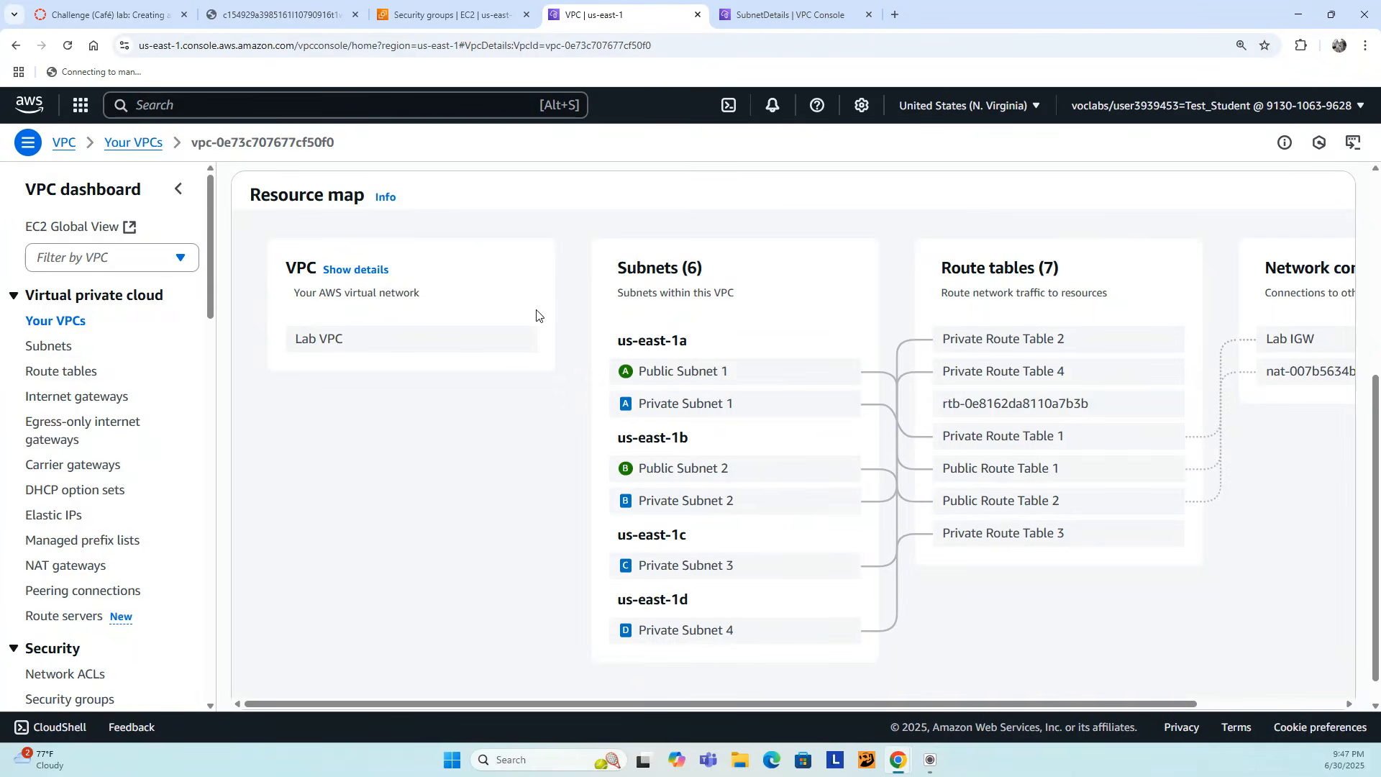
scroll(385, 363, "up", 2)
scroll(387, 366, "down", 2)
left_click(674, 407)
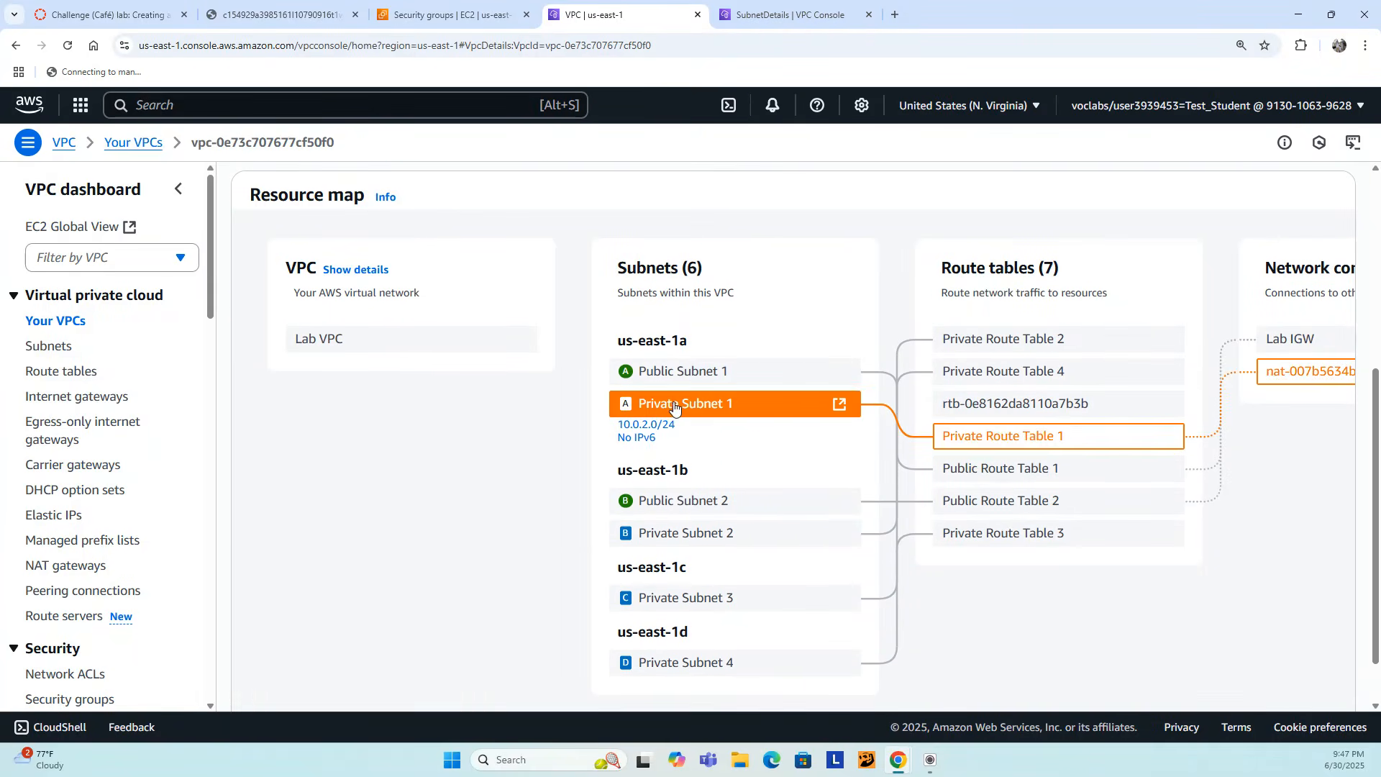
left_click(702, 416)
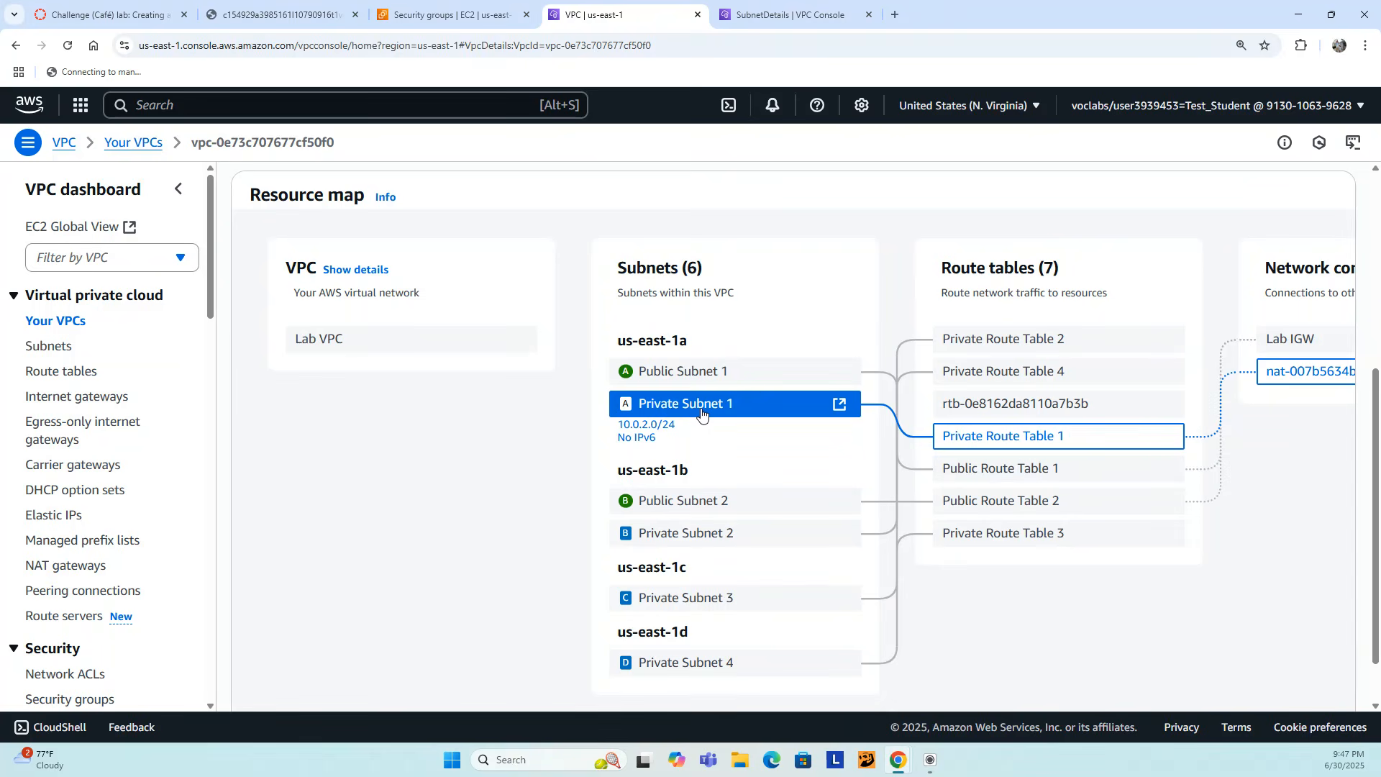
left_click(983, 451)
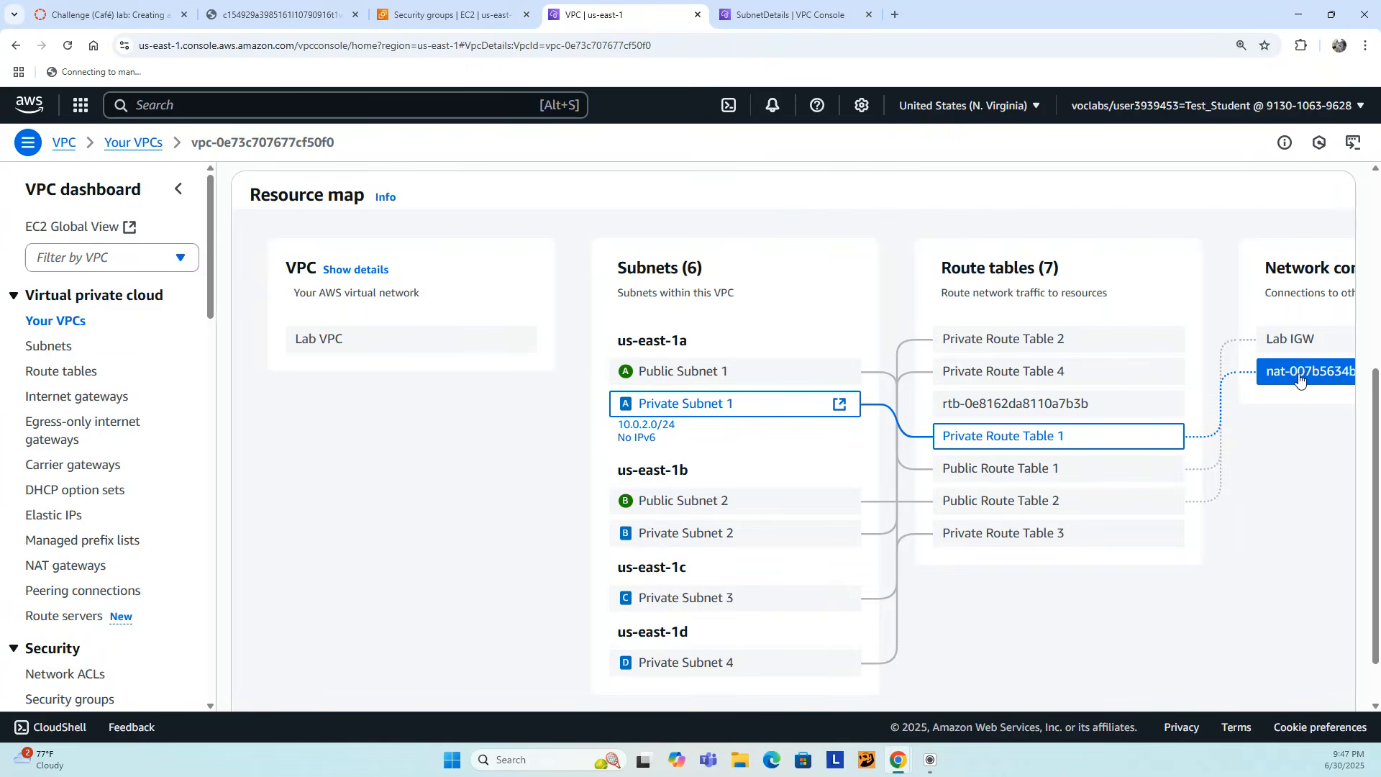
- Submit "Yes" as the answer to Question 3 and return to the question list
left_click(260, 15)
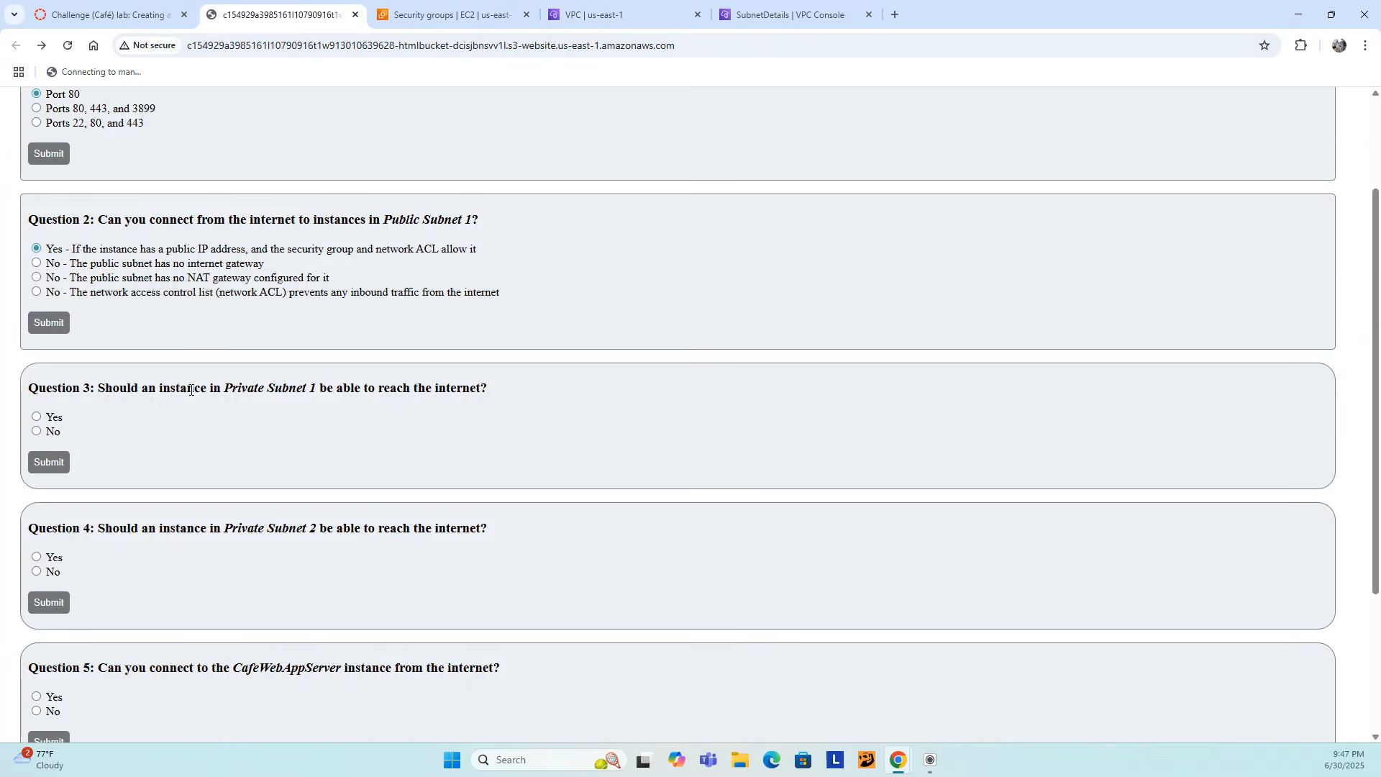
left_click(37, 418)
left_click(56, 467)
left_click(15, 45)
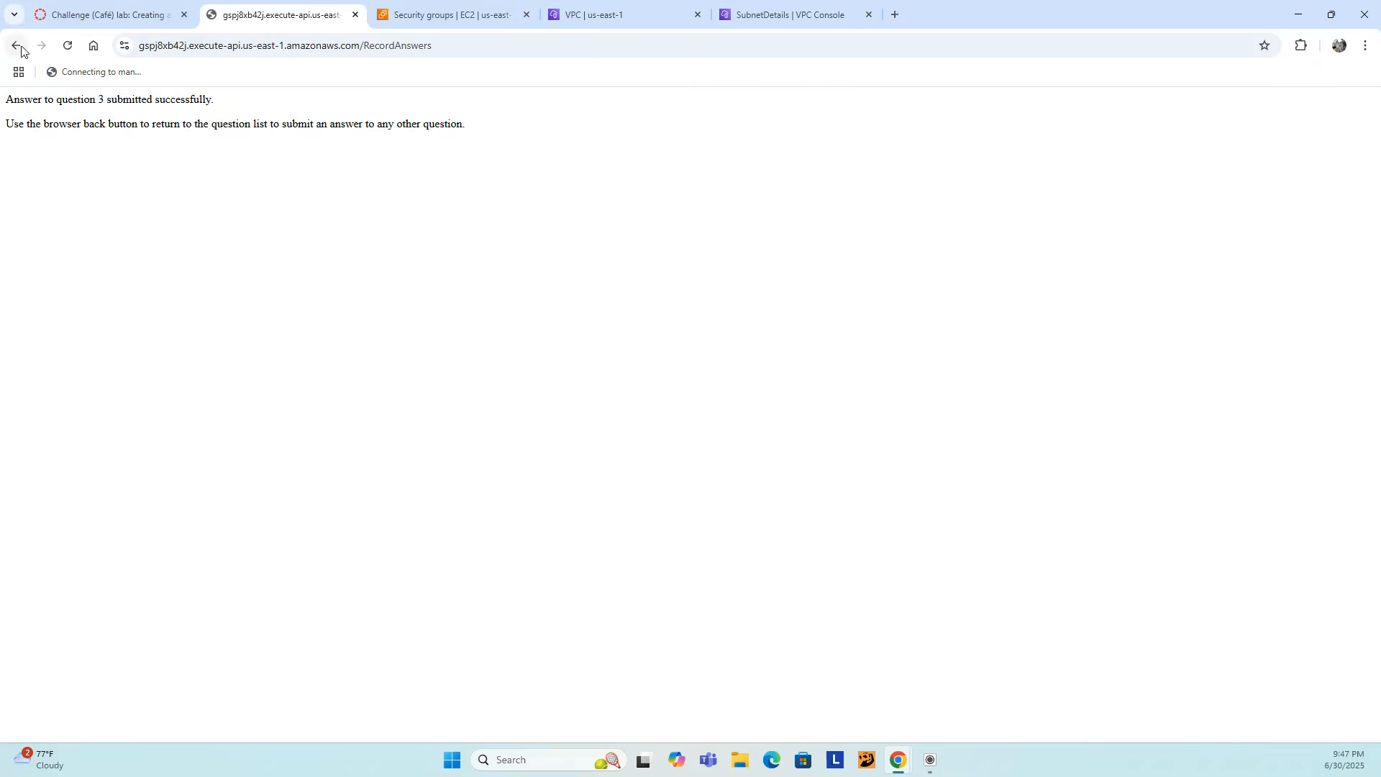
- Trace Private Subnet 2's route table and any network connection in the Lab VPC resource map for Question 4
scroll(147, 446, "down", 3)
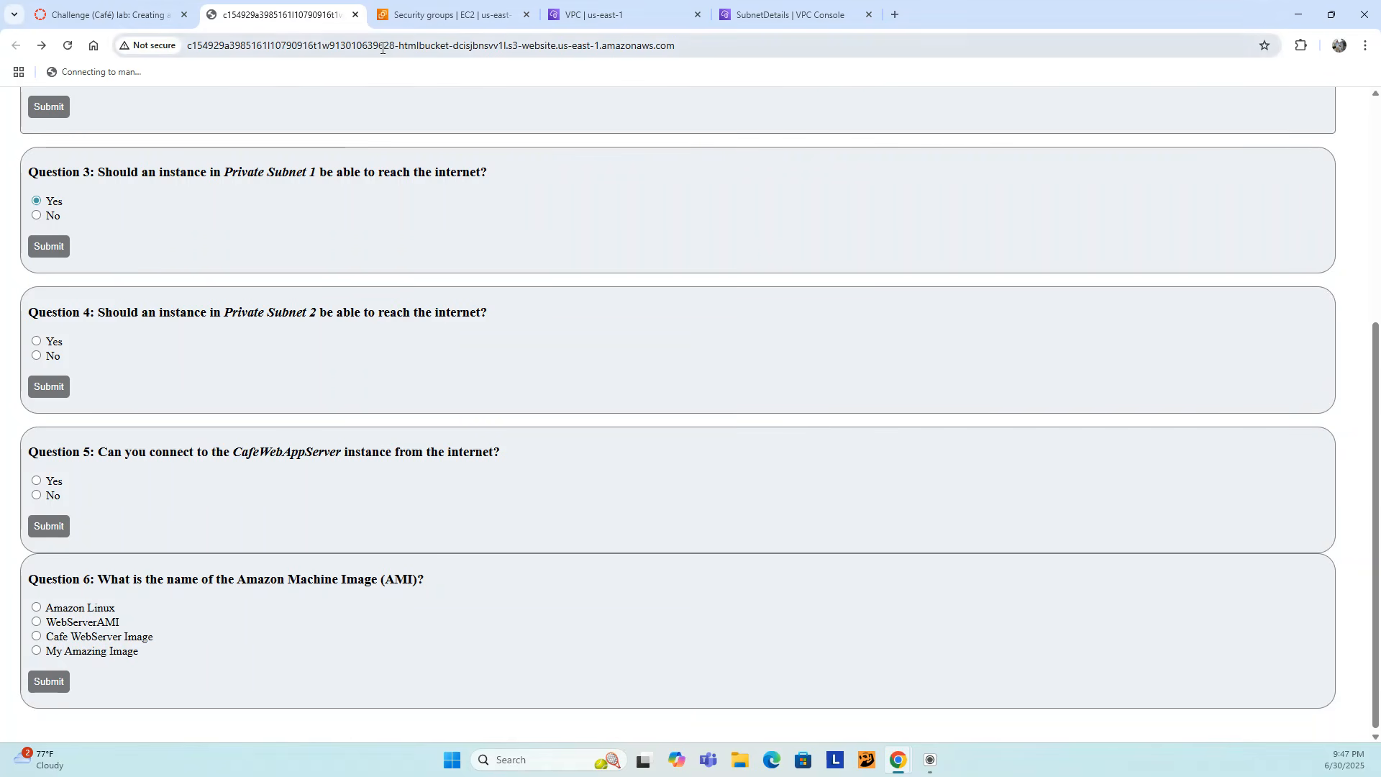
left_click(613, 21)
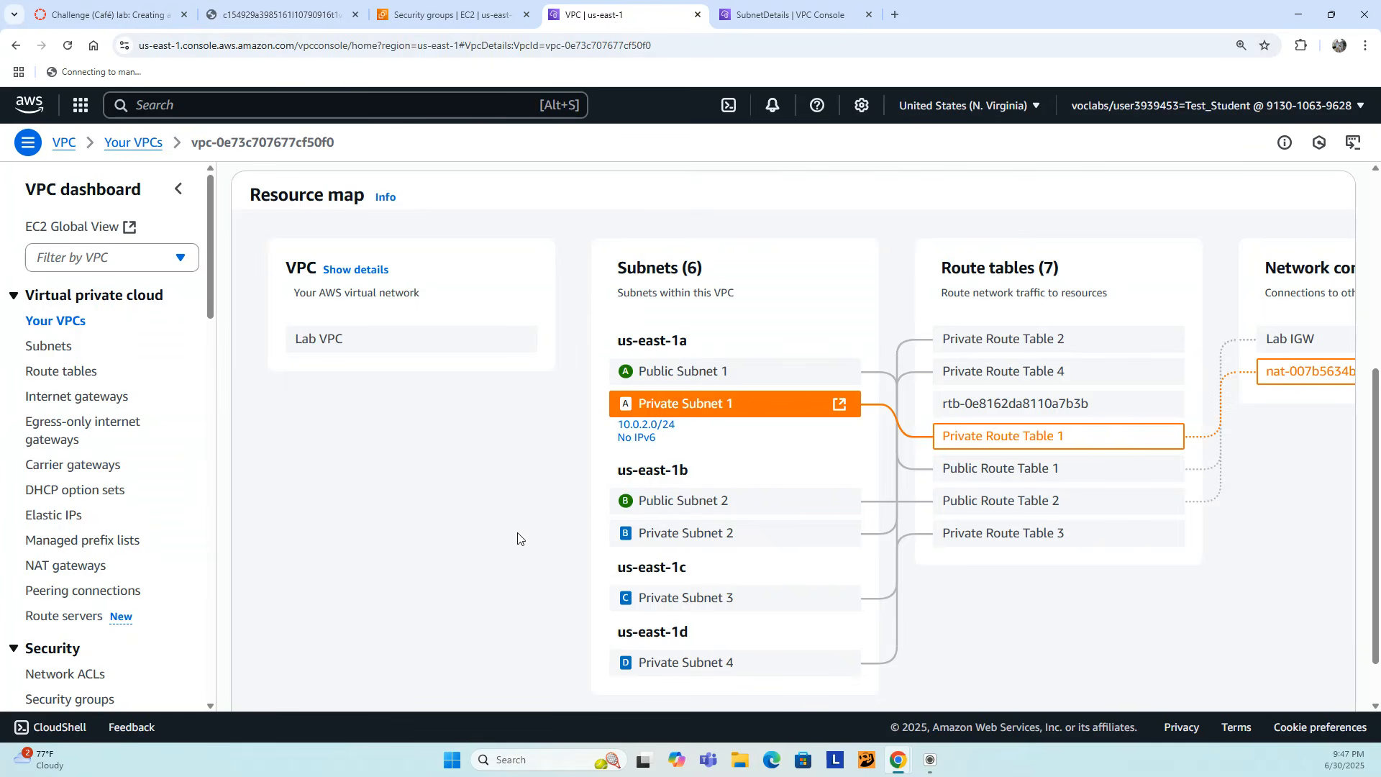
left_click(692, 536)
left_click(709, 507)
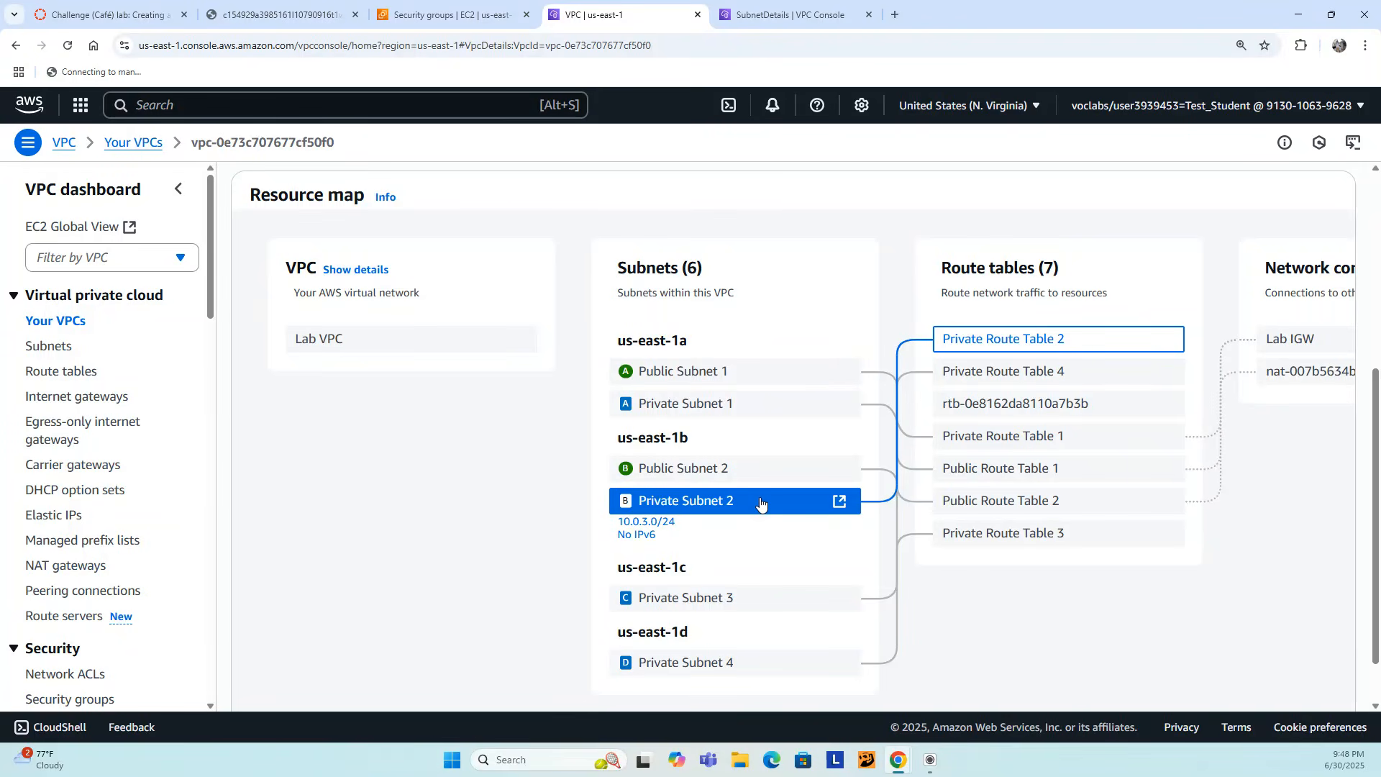
- Submit "No" as the answer to Question 4 and return to the question list
left_click(245, 14)
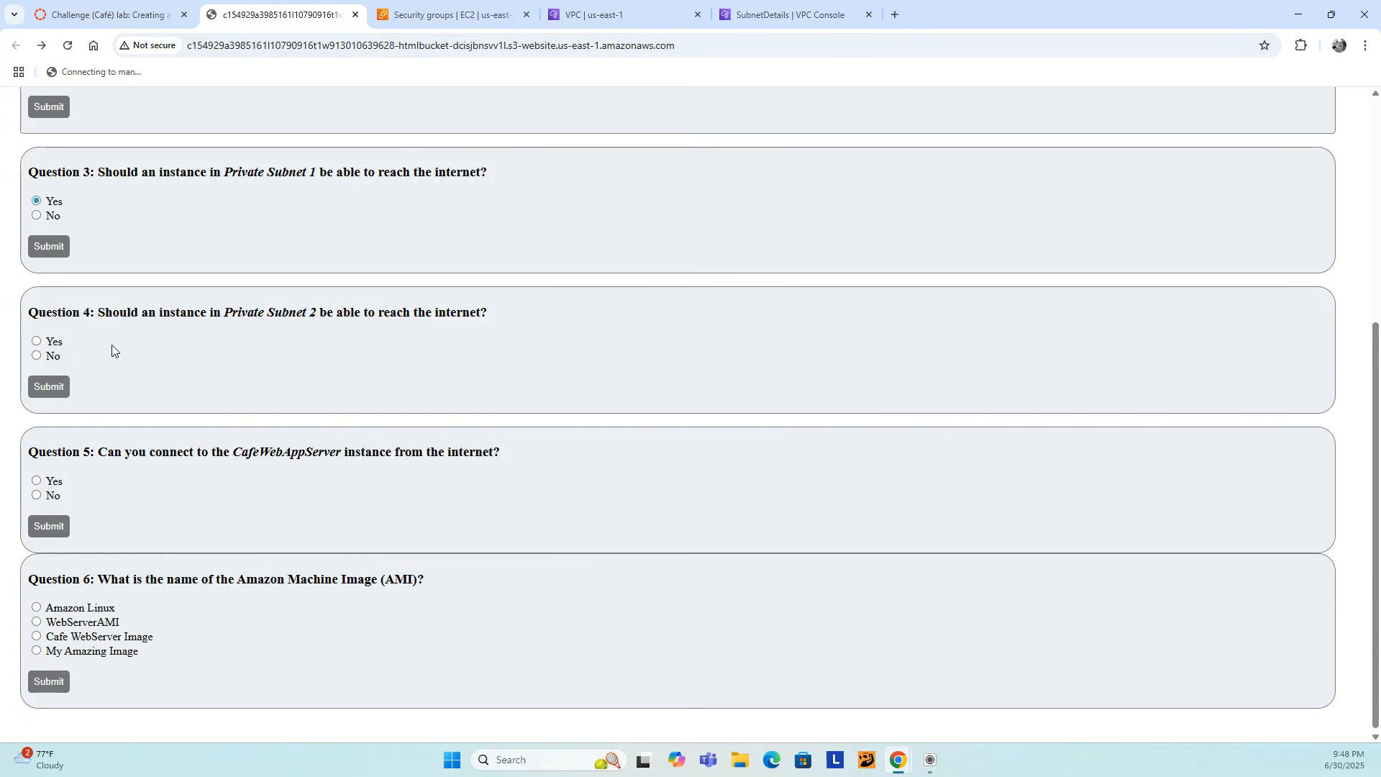
left_click(38, 356)
left_click(49, 387)
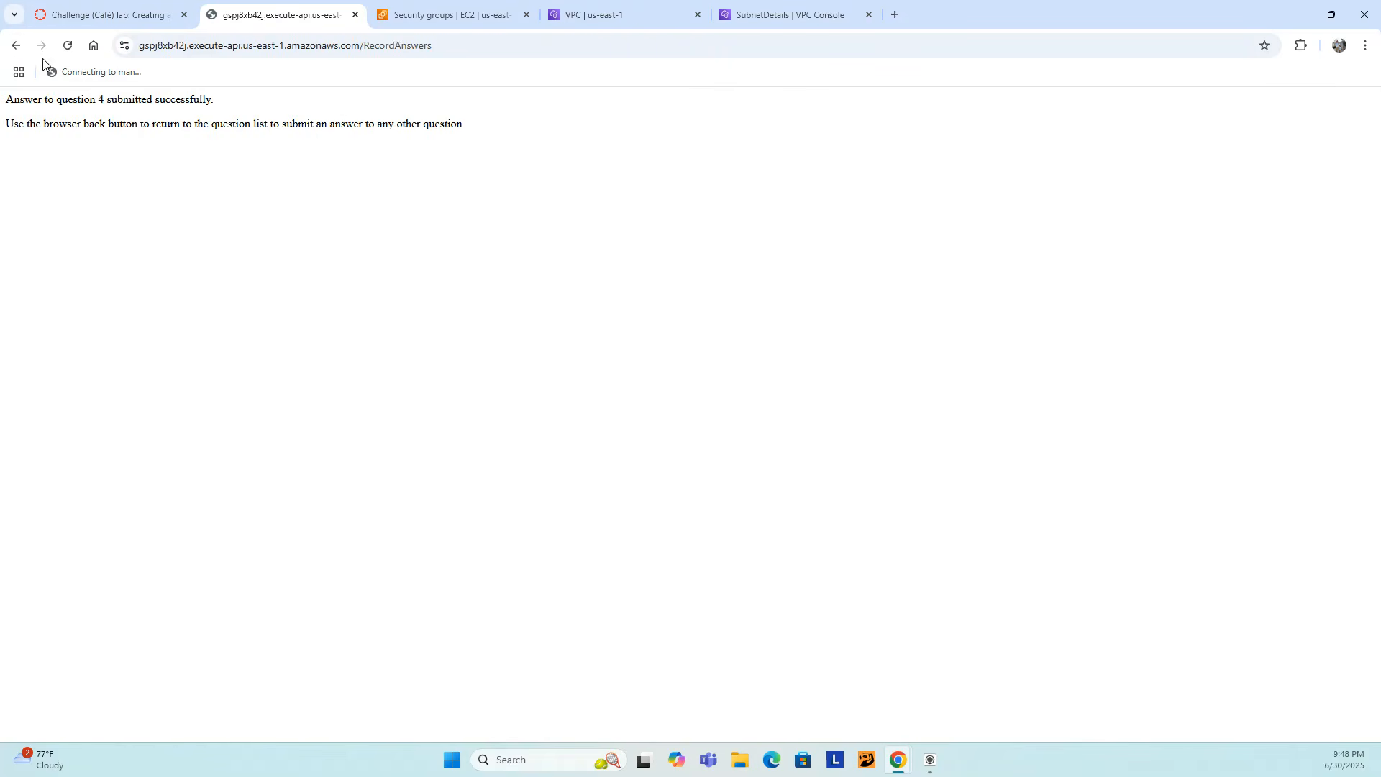
left_click(15, 45)
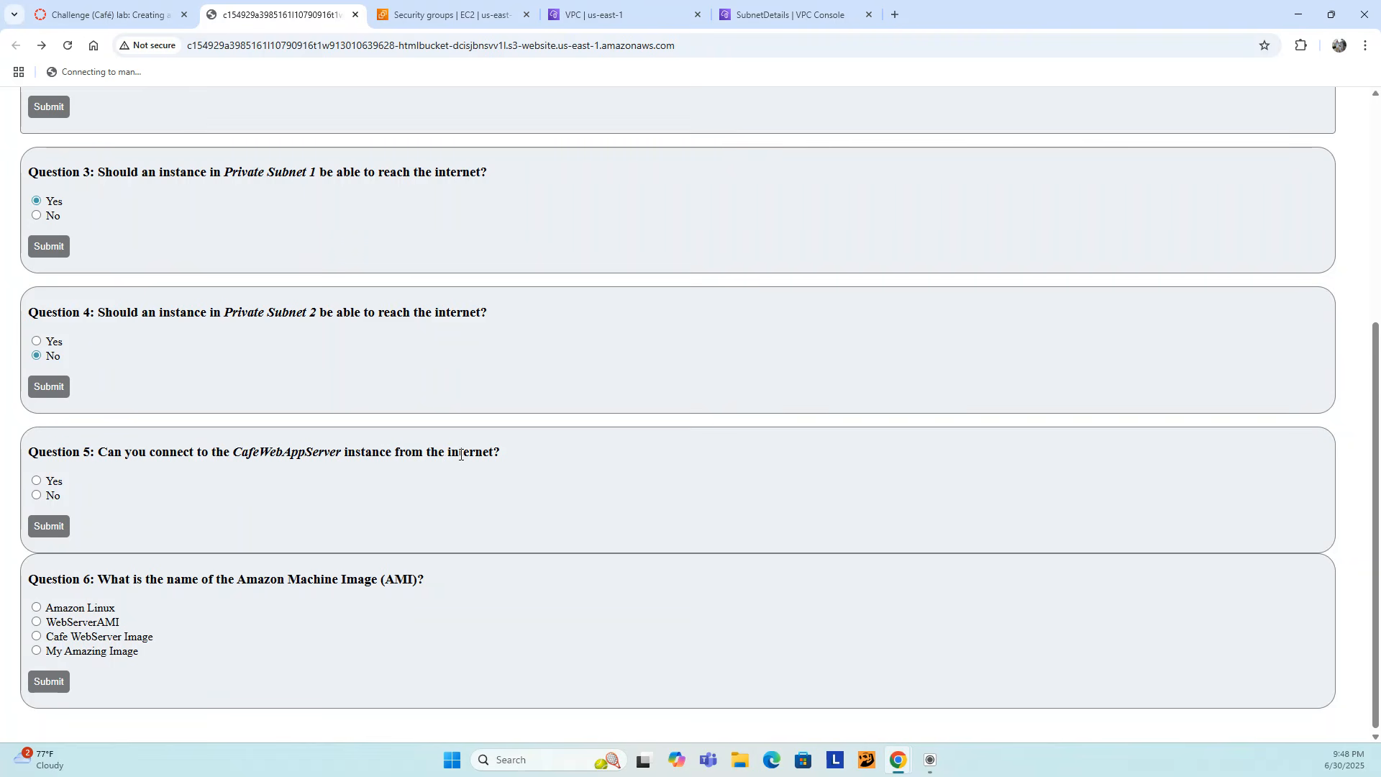
- Select the CafeWebAppServer instance in the EC2 instance list and examine its subnet and IP address details for Question 5
double_click(292, 453)
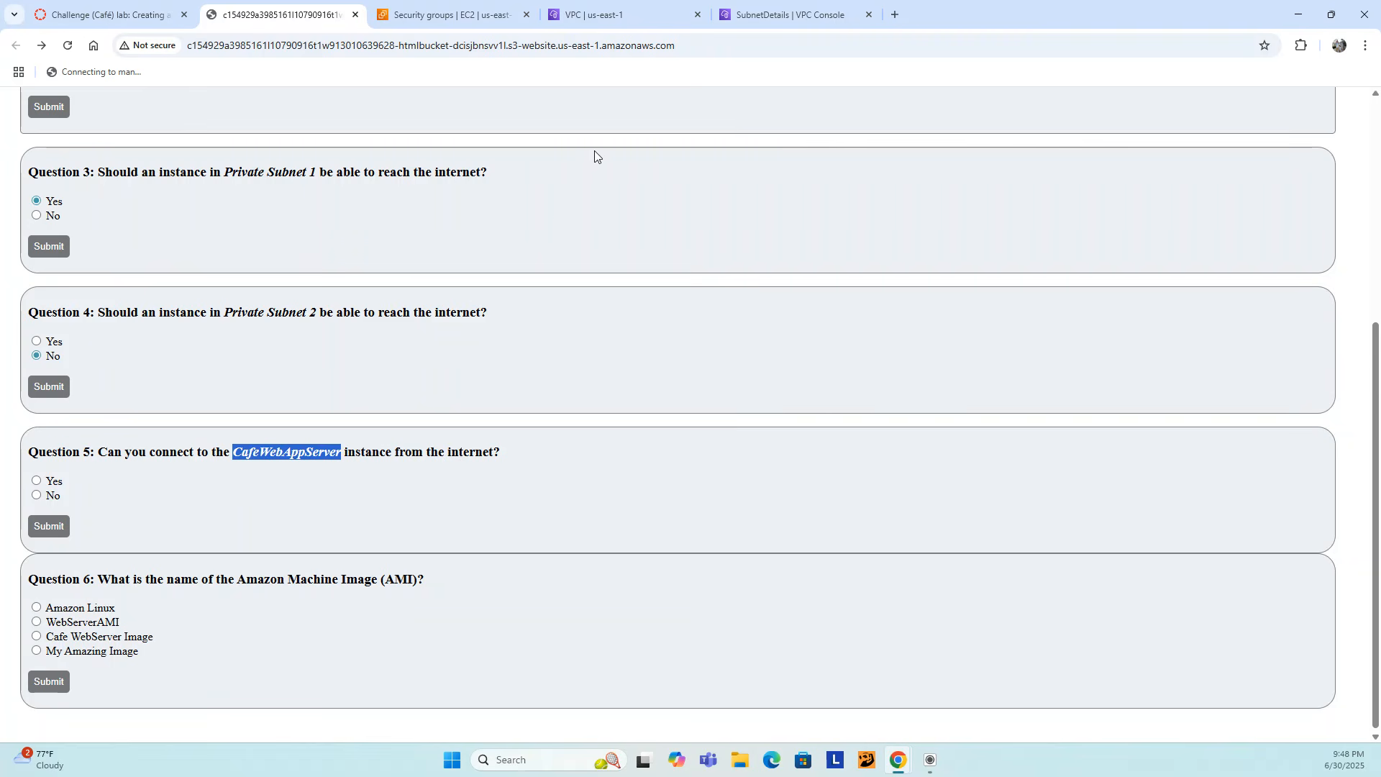
left_click(435, 15)
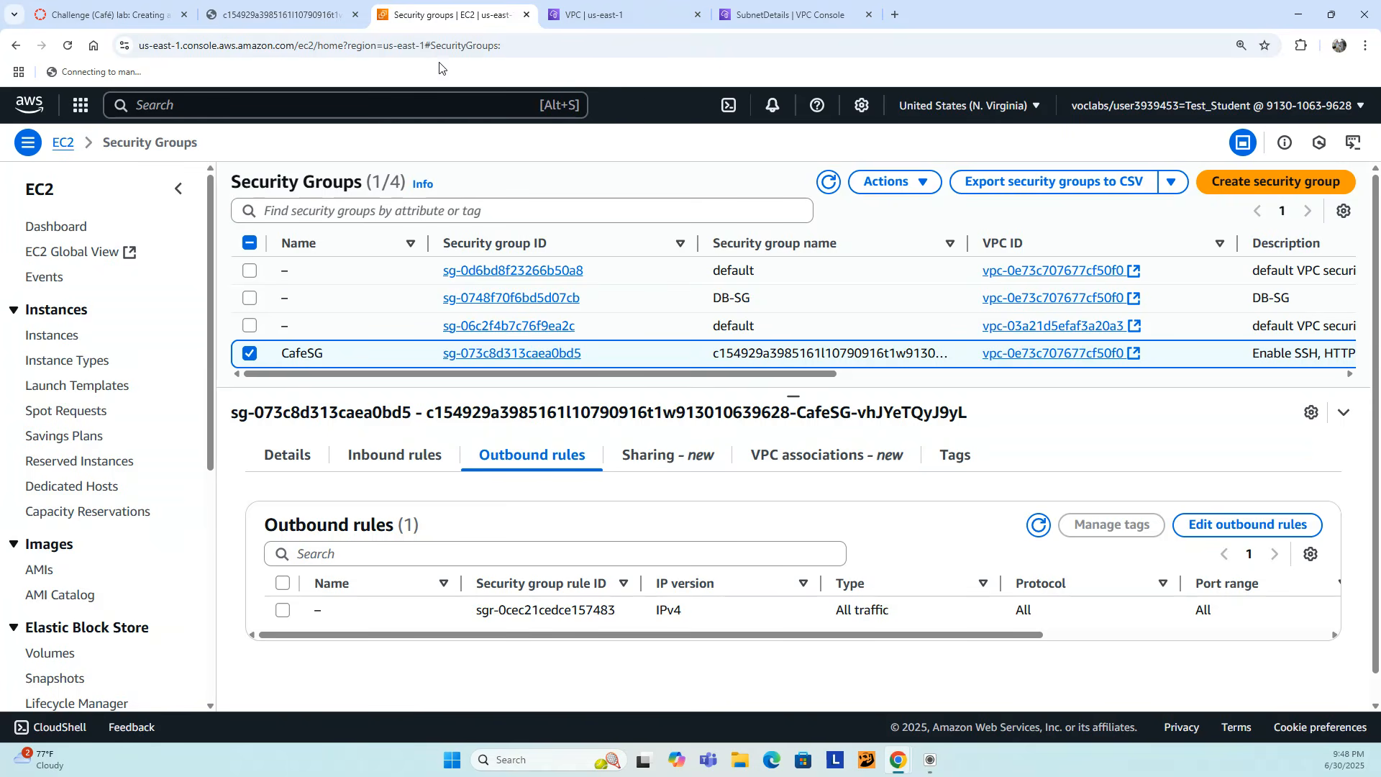
left_click(40, 337)
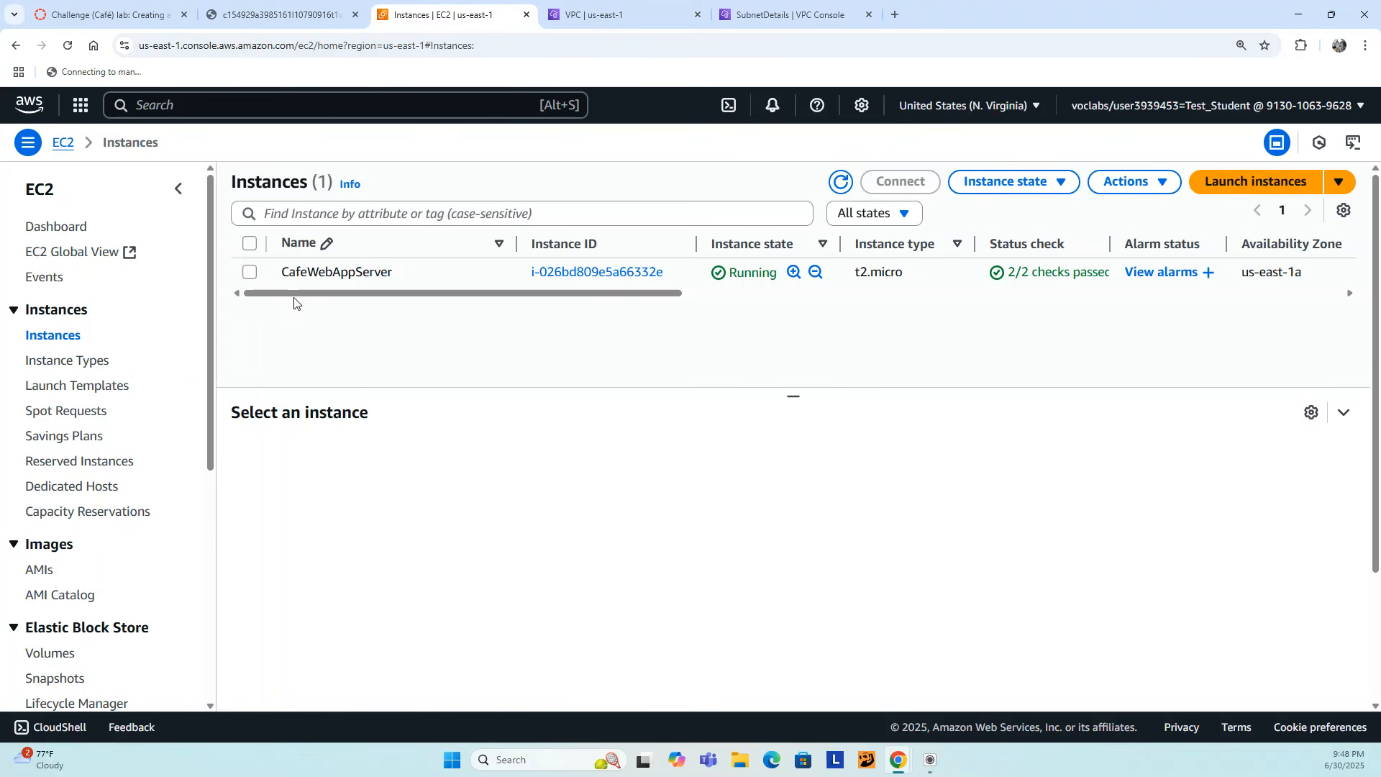
left_click(250, 272)
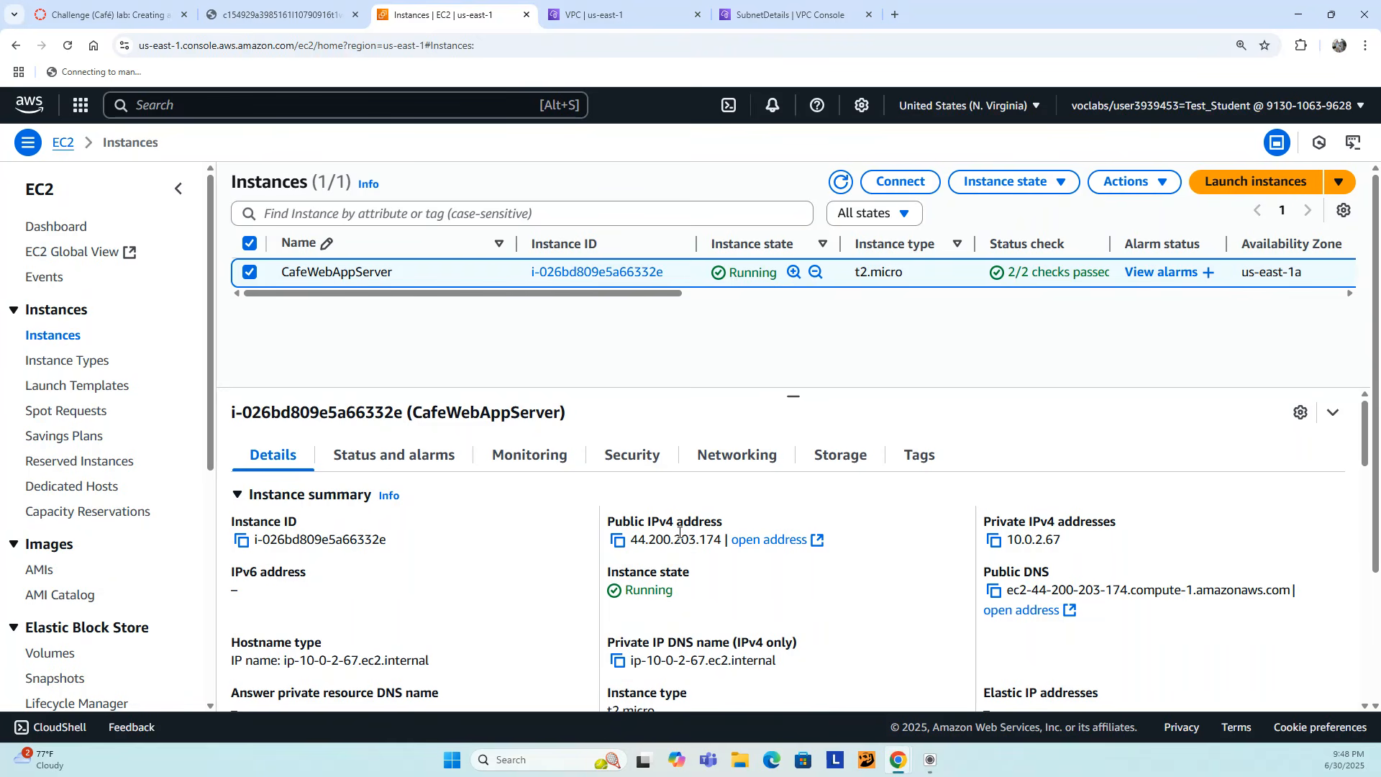
left_click(728, 460)
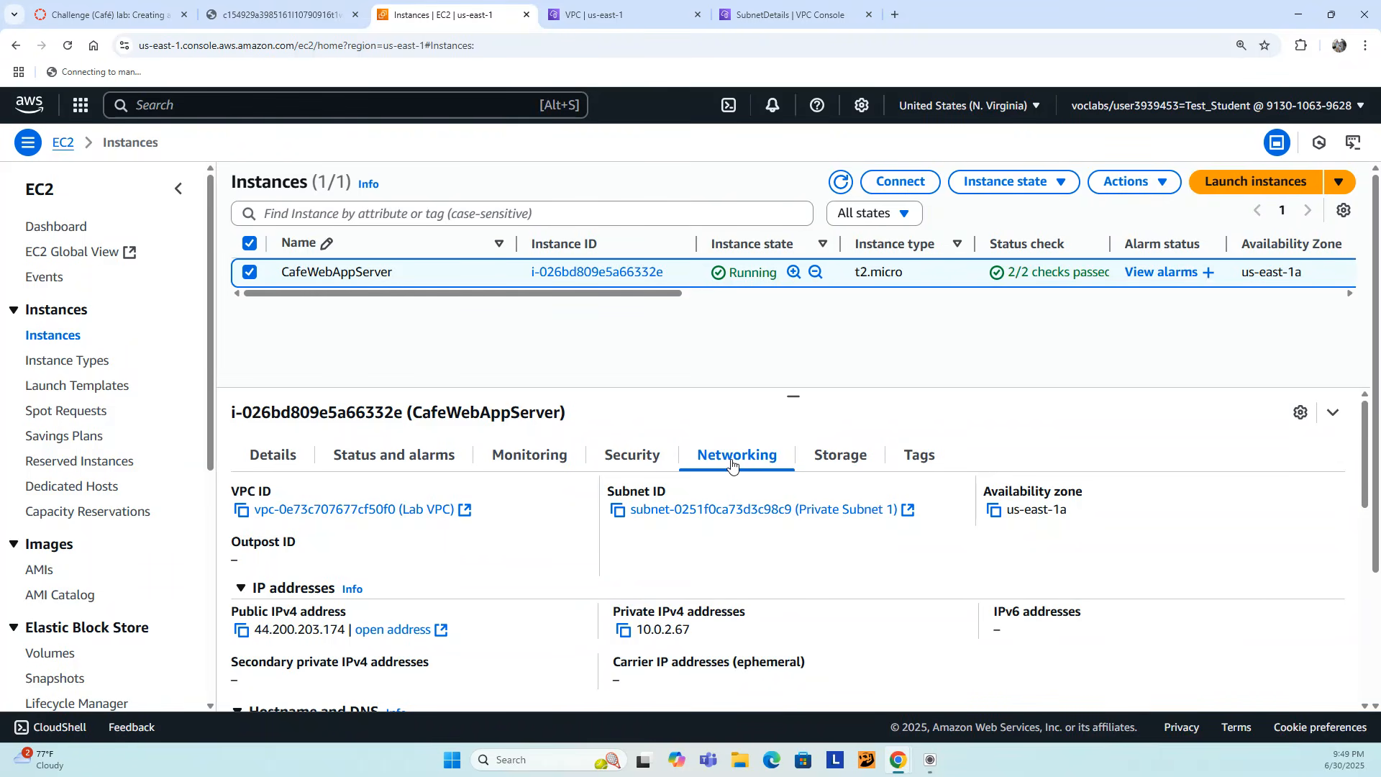
scroll(716, 533, "down", 1)
scroll(716, 531, "up", 1)
- Submit "No" as the answer to Question 5 and return to the question list
left_click(273, 16)
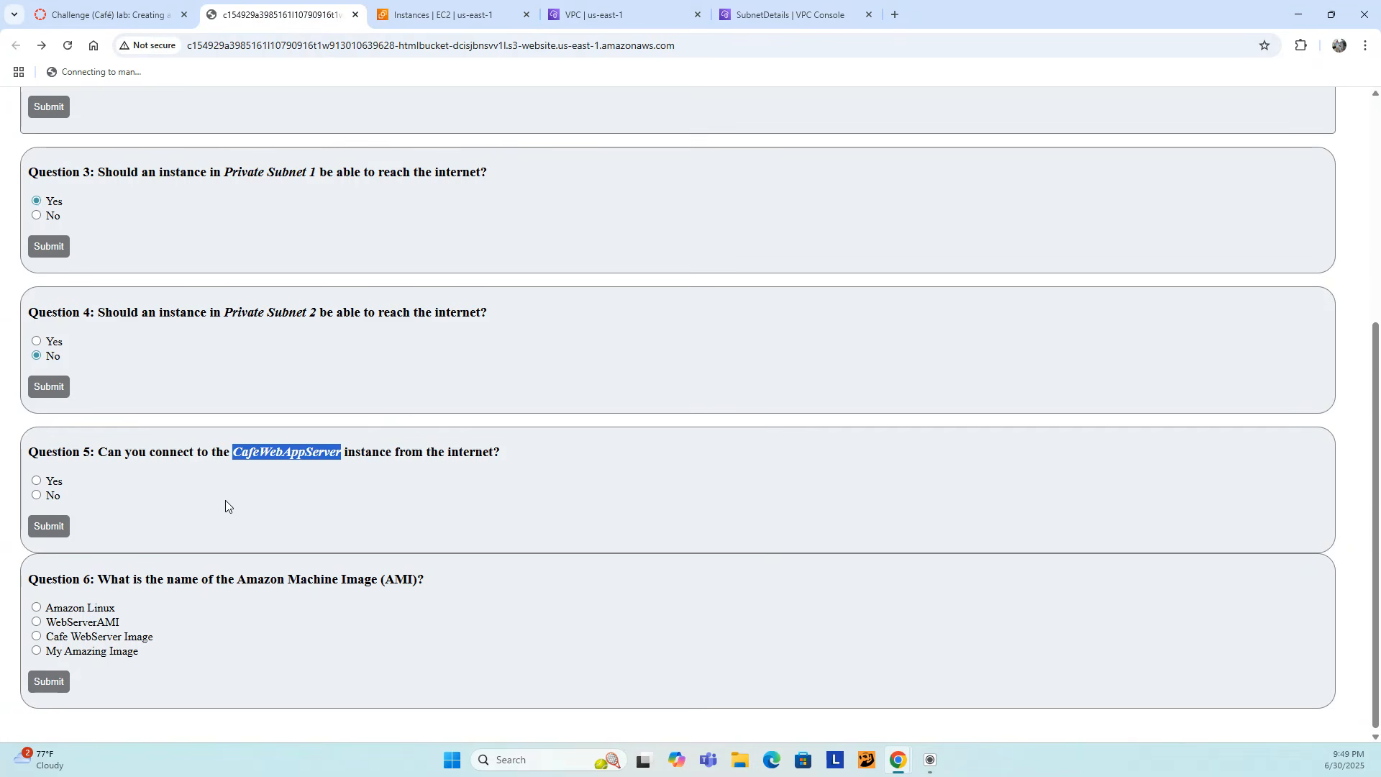
left_click(166, 493)
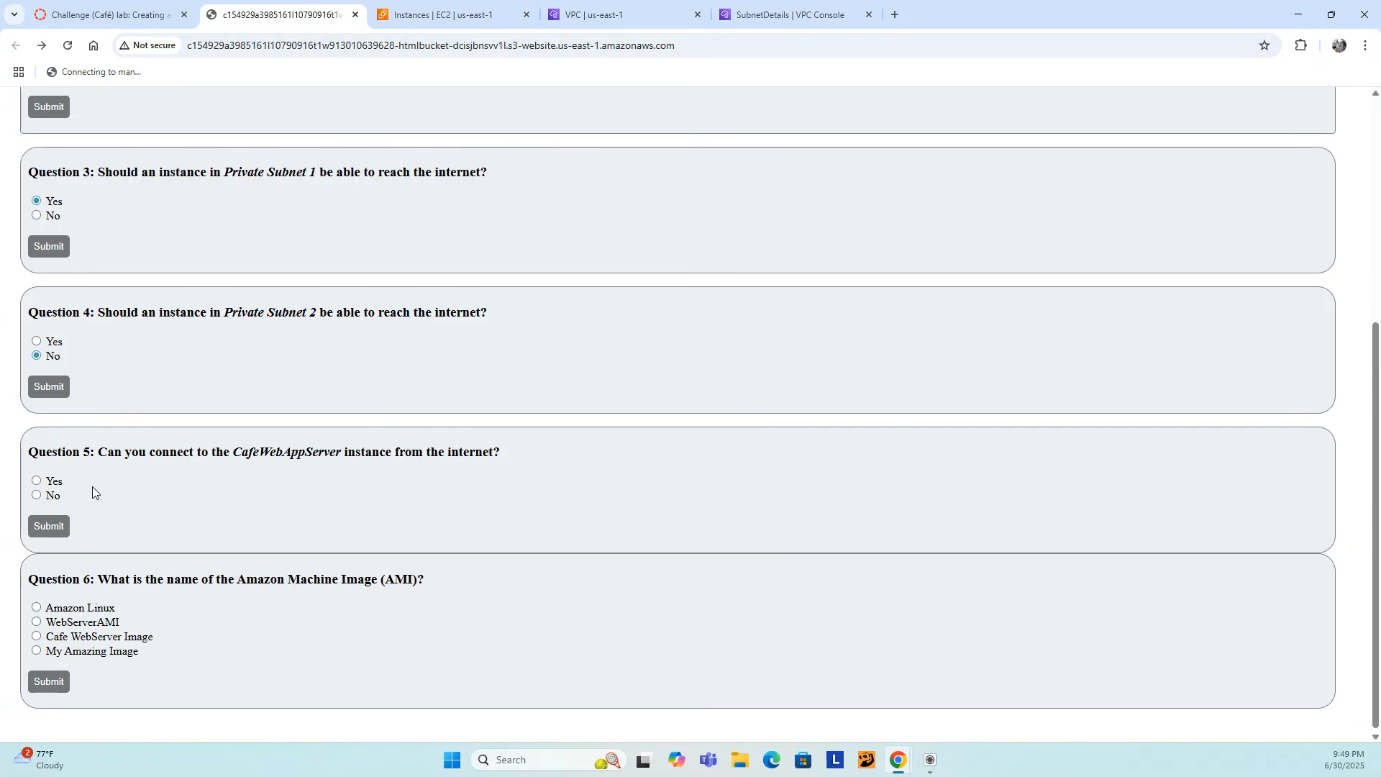
left_click(36, 495)
left_click(56, 527)
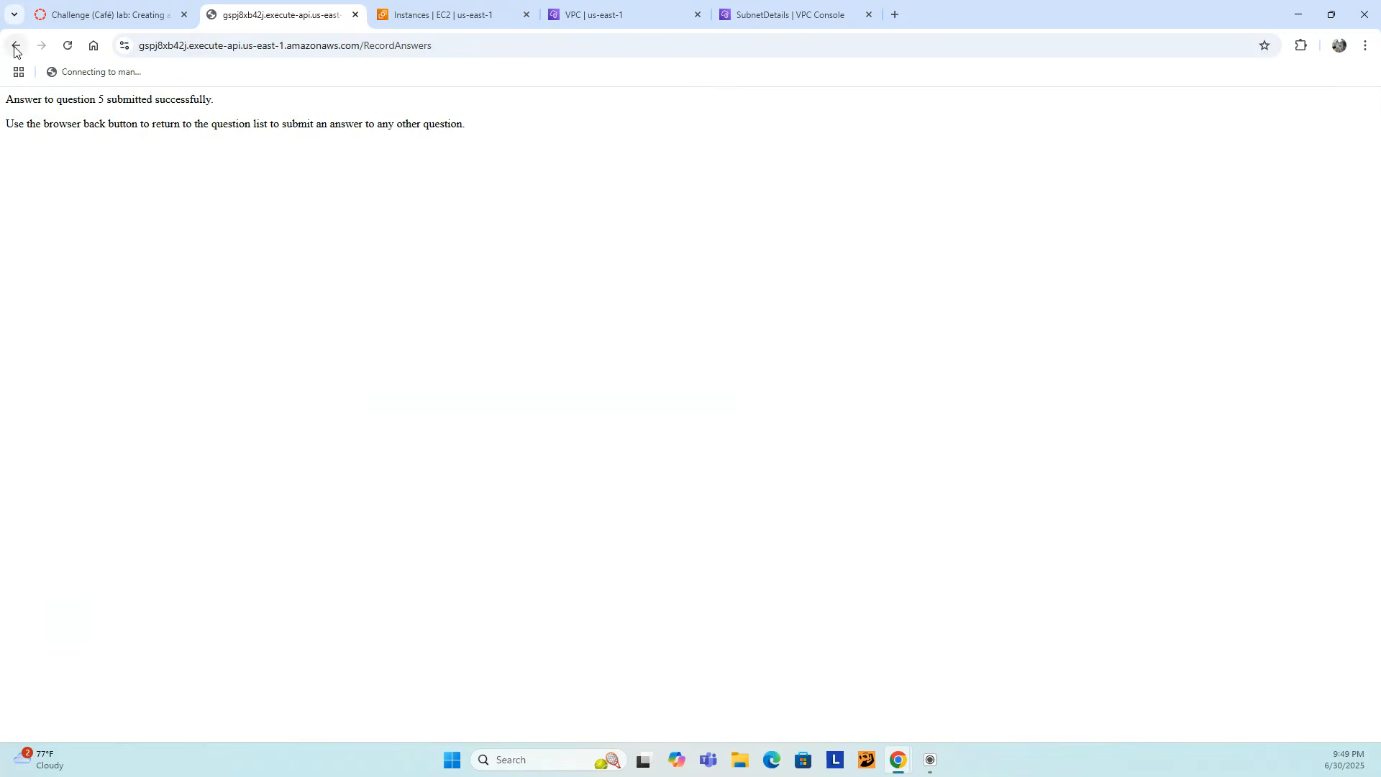
left_click(15, 45)
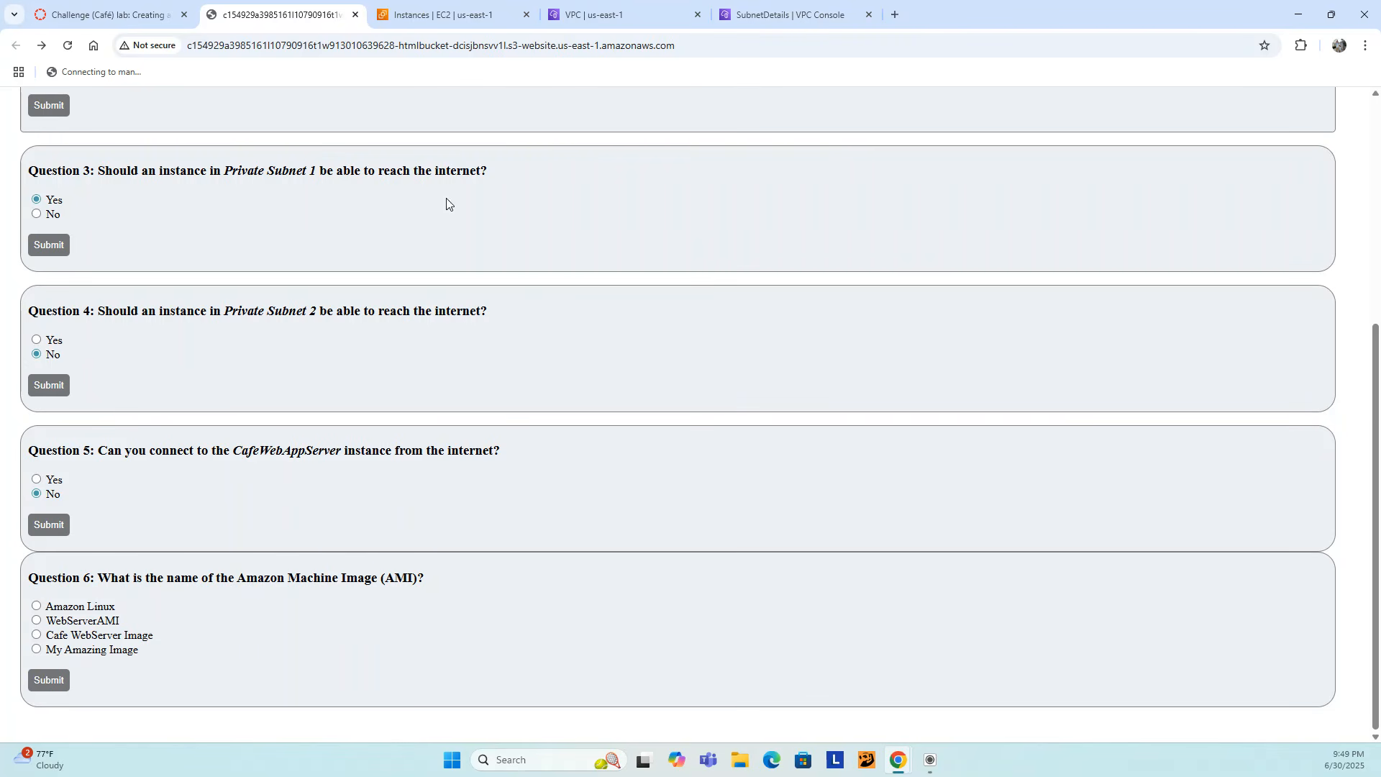
- Look up the name of the owned Amazon Machine Image in the EC2 console for Question 6
left_click(438, 14)
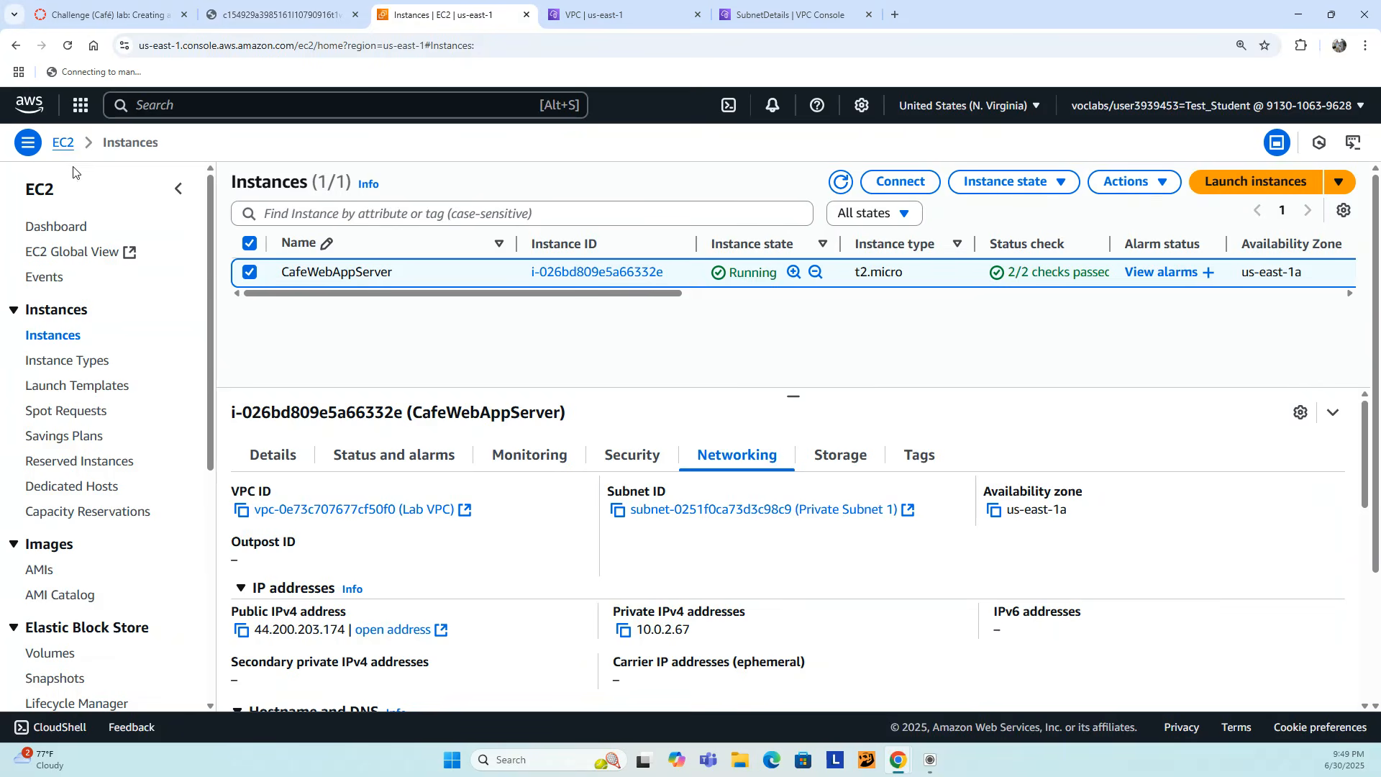
scroll(135, 463, "down", 4)
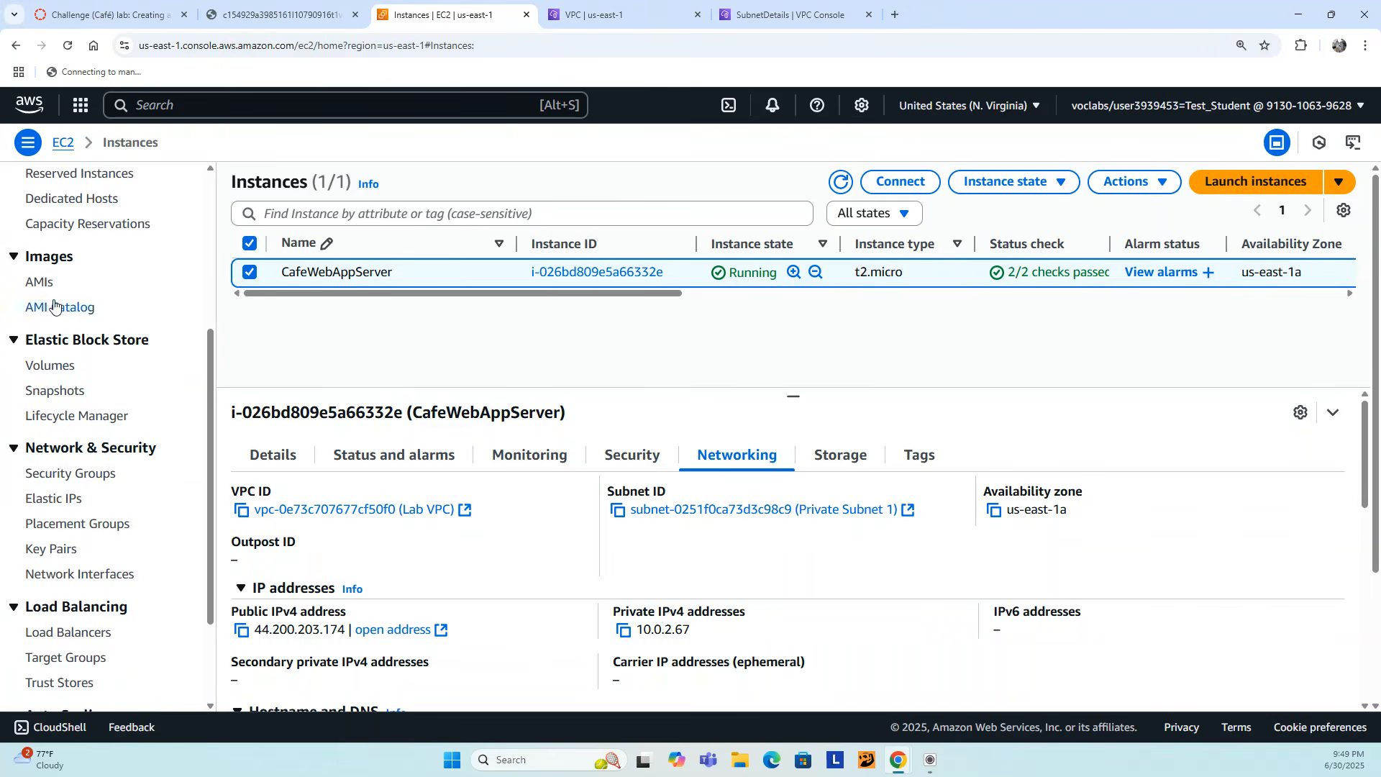
left_click(41, 283)
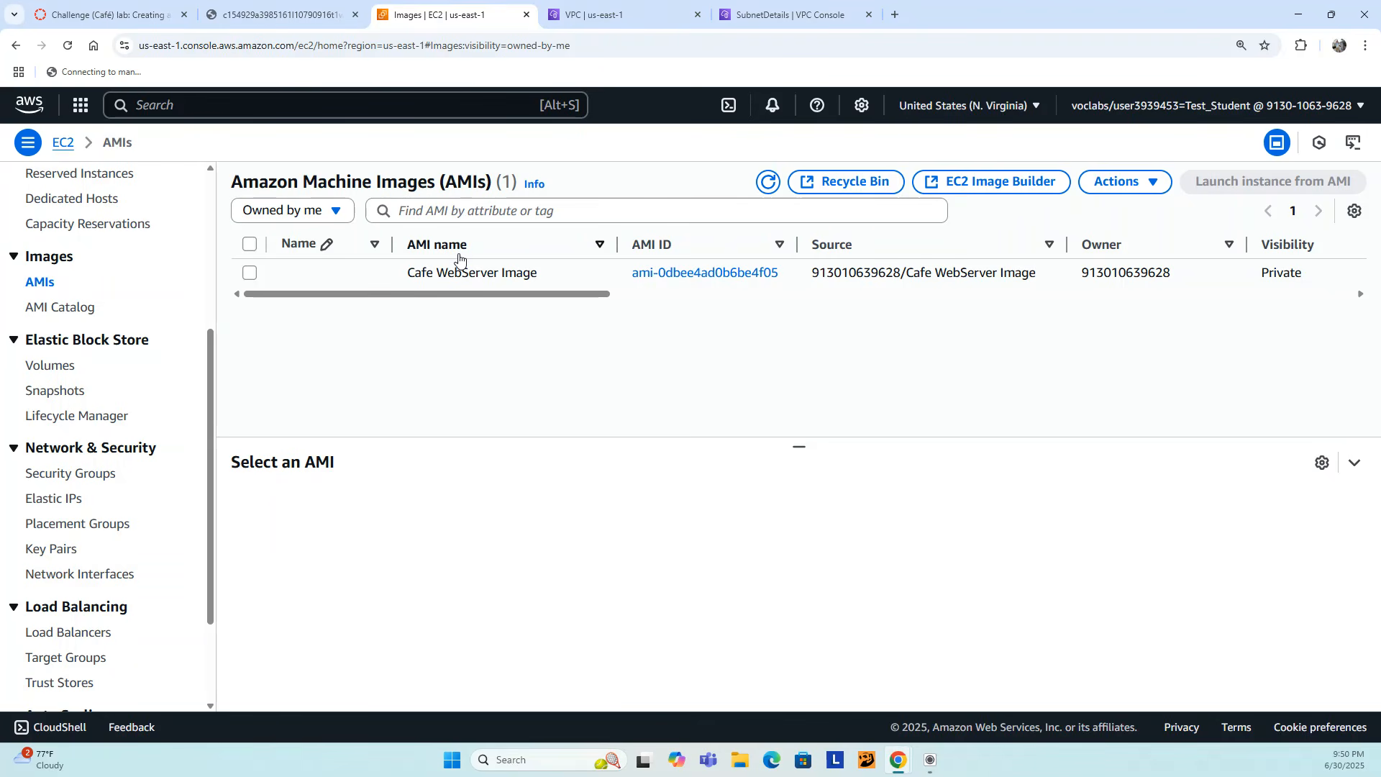
left_click_drag(408, 273, 543, 274)
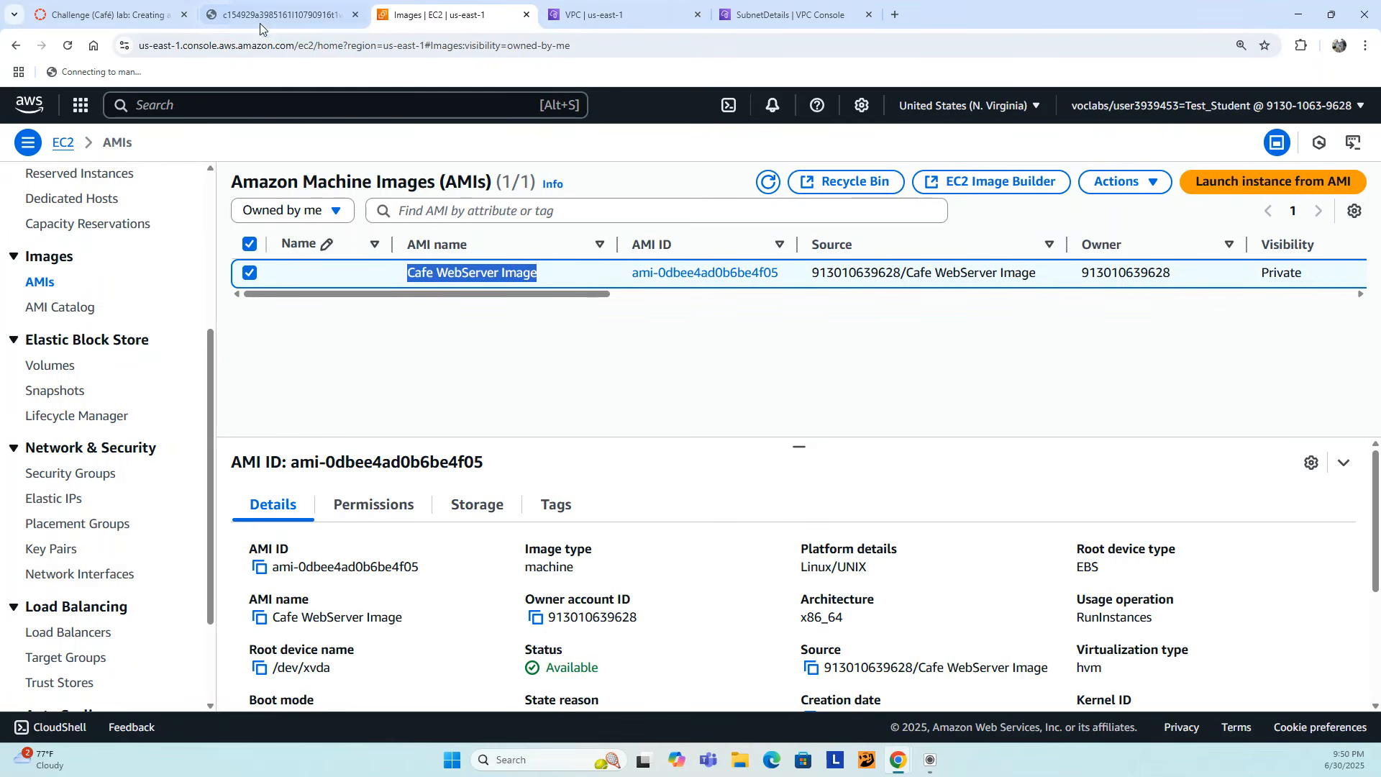
- Submit "Cafe WebServer Image" as the answer to Question 6 and return to the question list
left_click(244, 10)
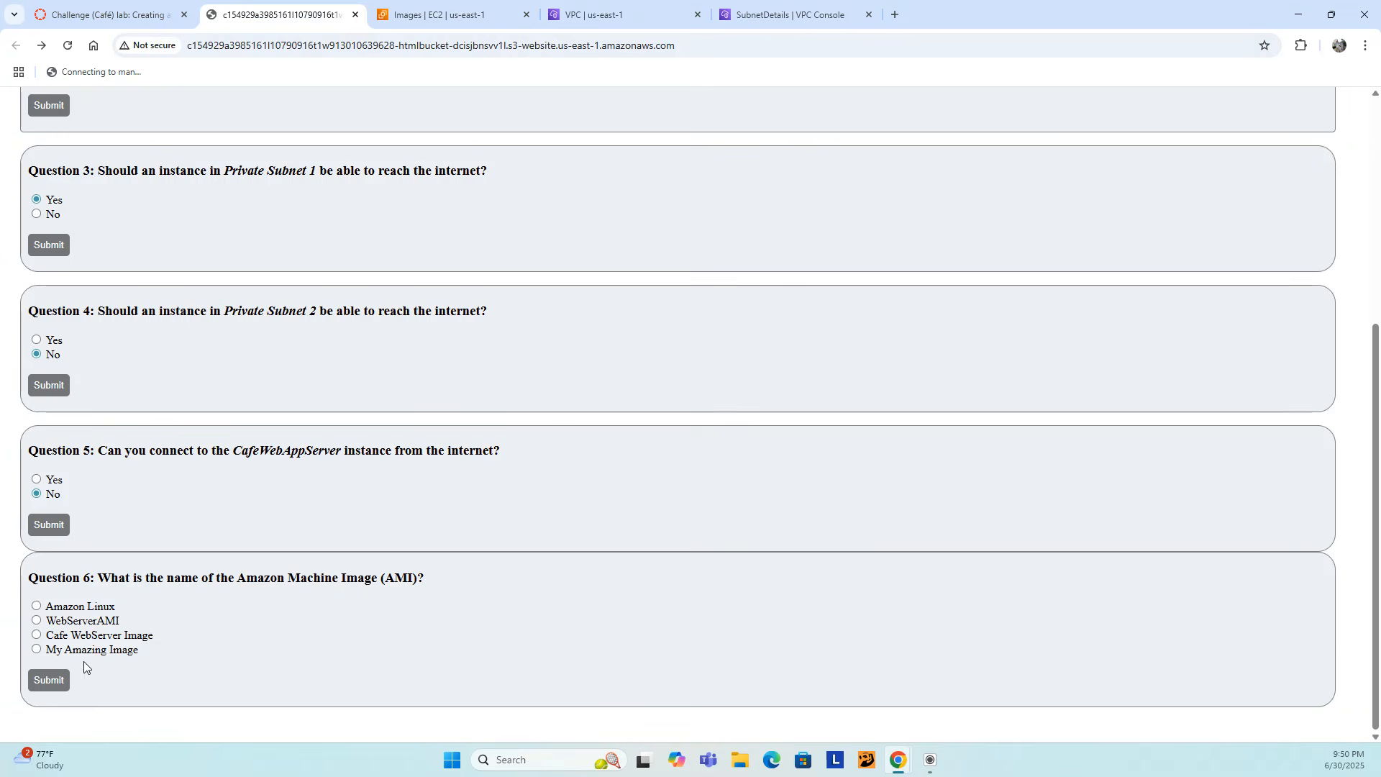
left_click(37, 635)
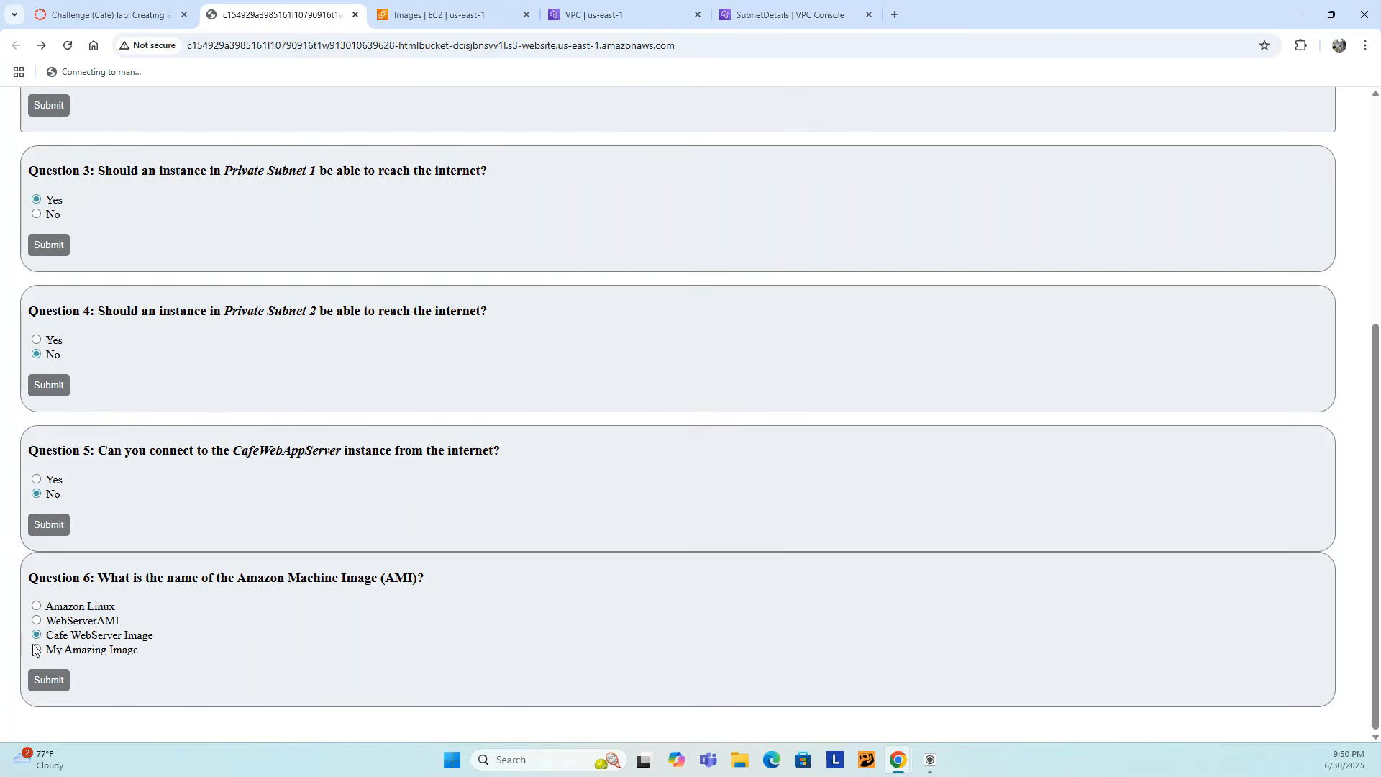
left_click(38, 681)
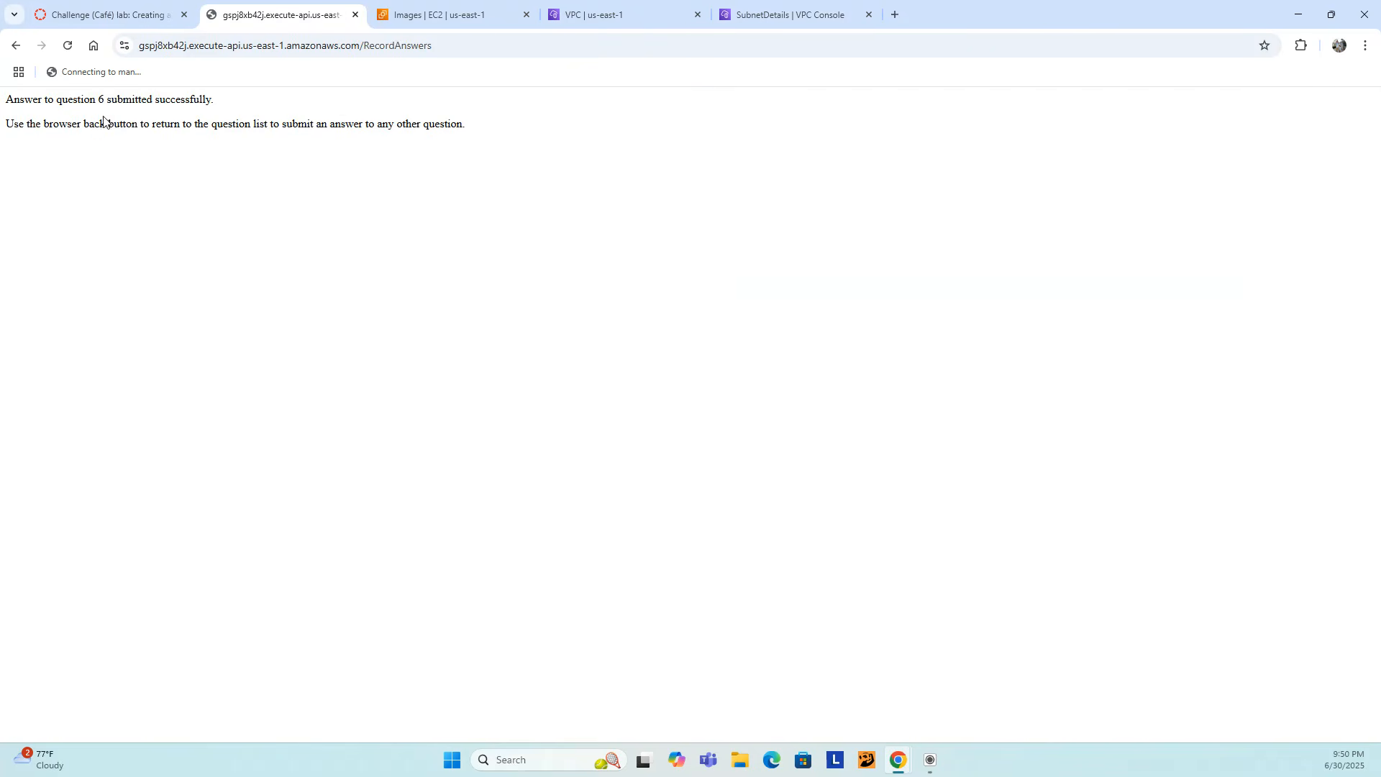
left_click(15, 45)
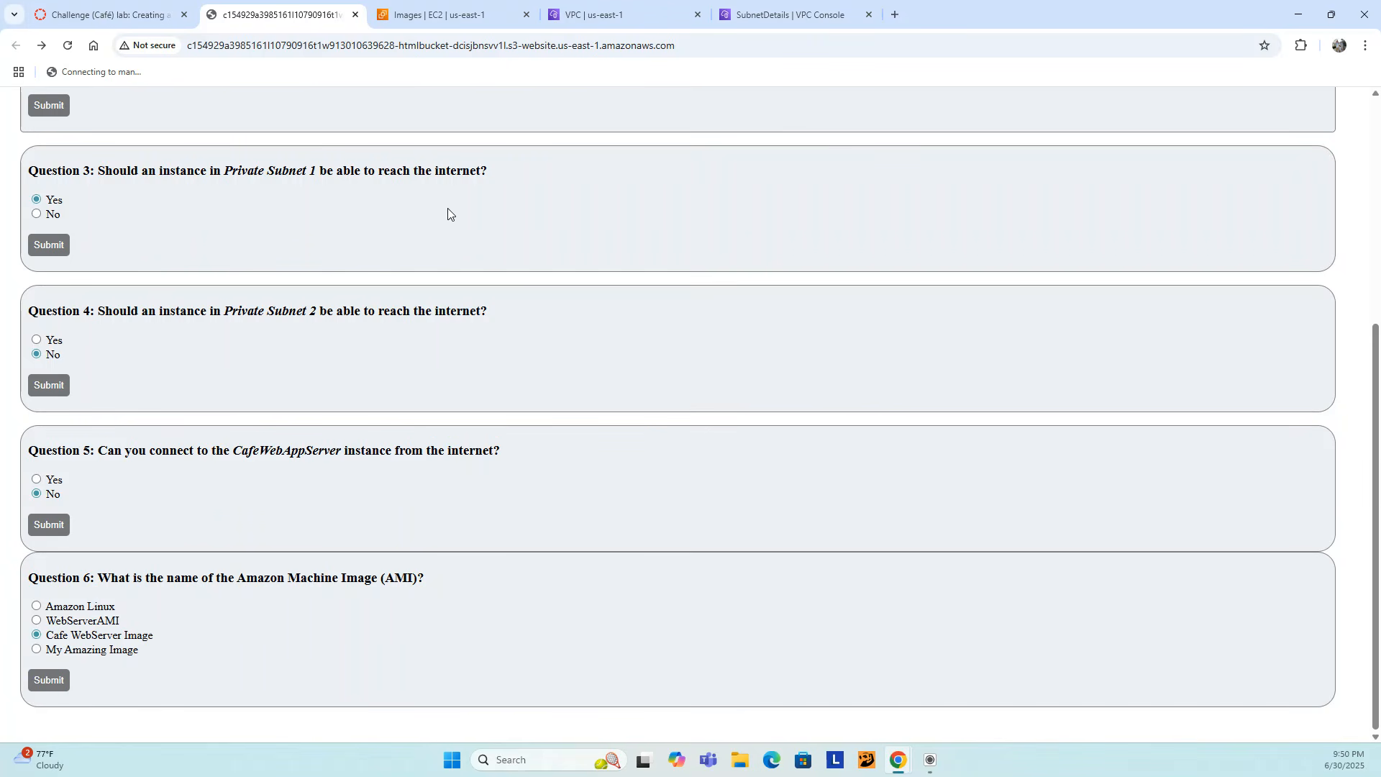
scroll(446, 209, "up", 5)
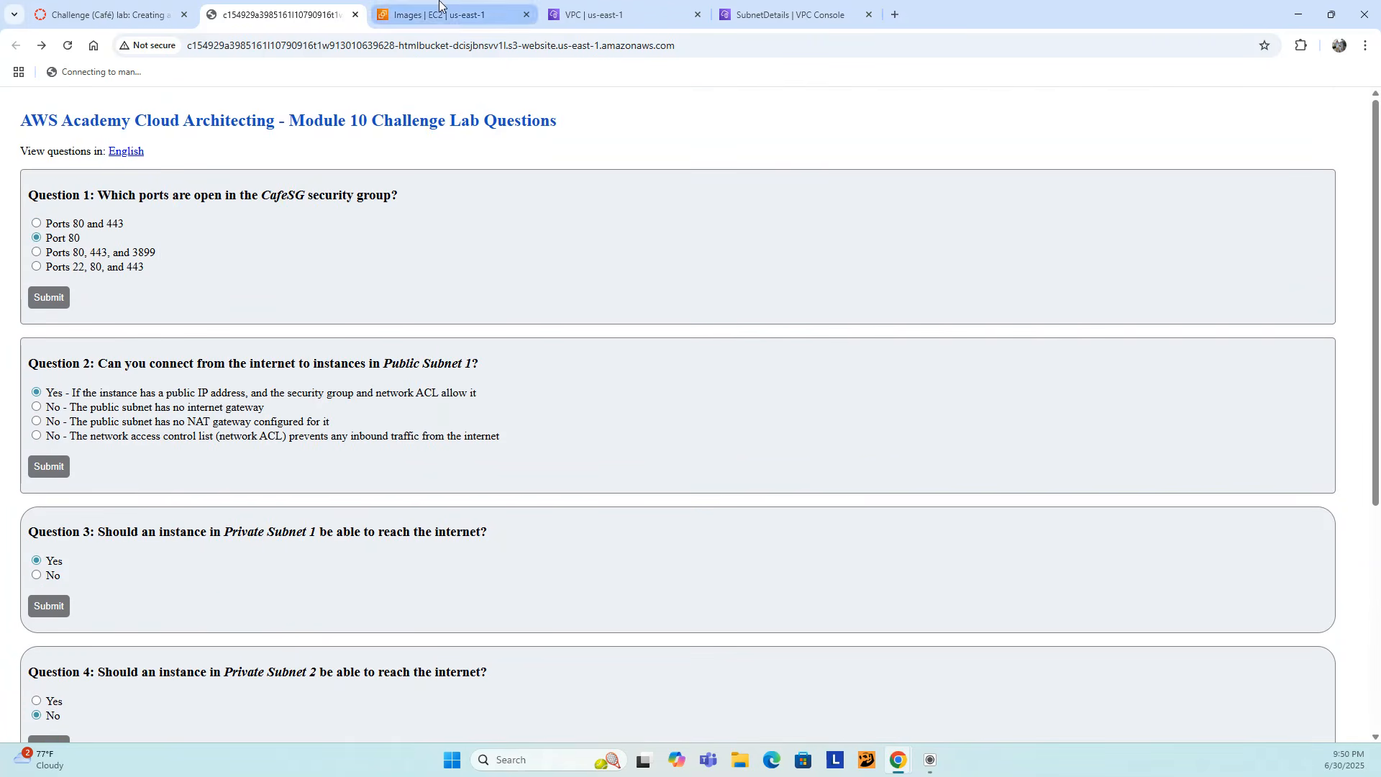
- Read the Task 2 instructions in the Café lab page and examine the target architecture diagram
left_click(85, 13)
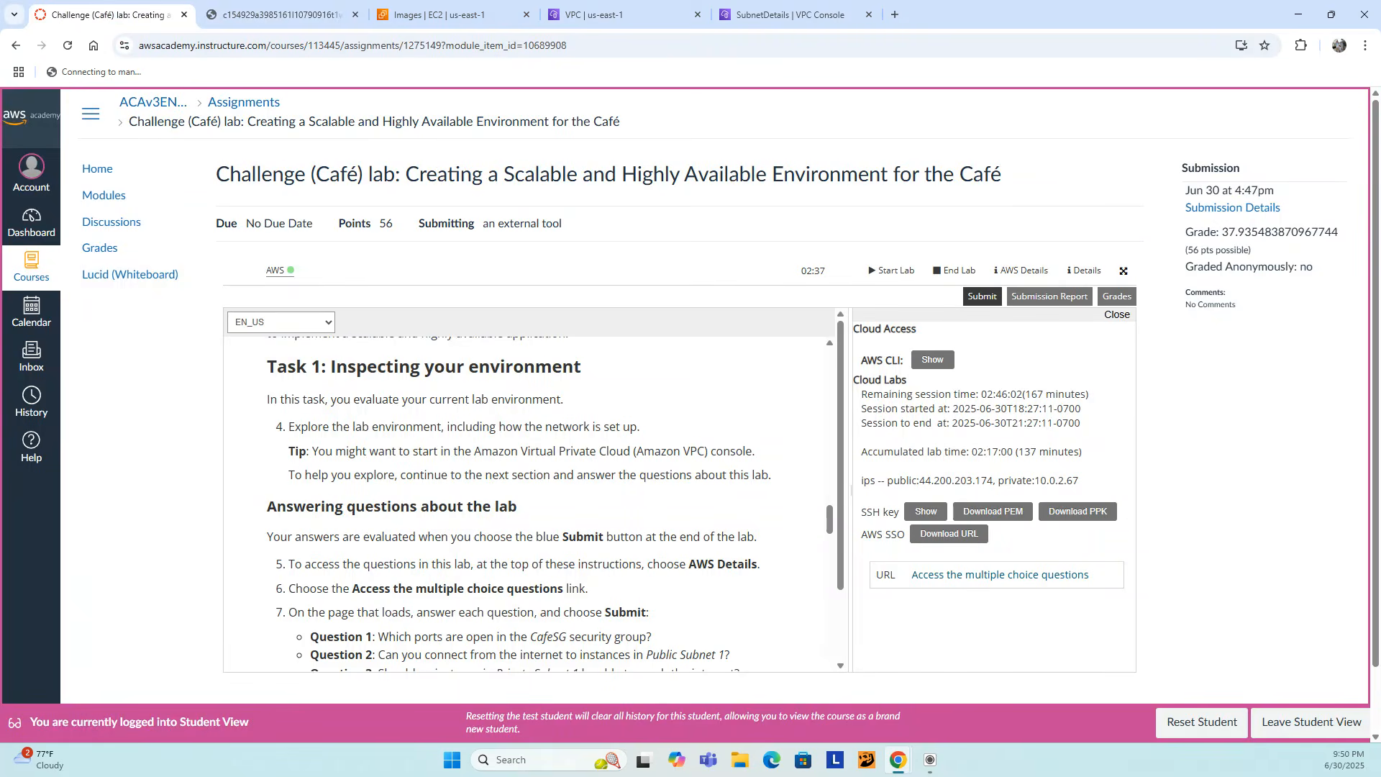
scroll(439, 466, "down", 1)
scroll(438, 466, "down", 4)
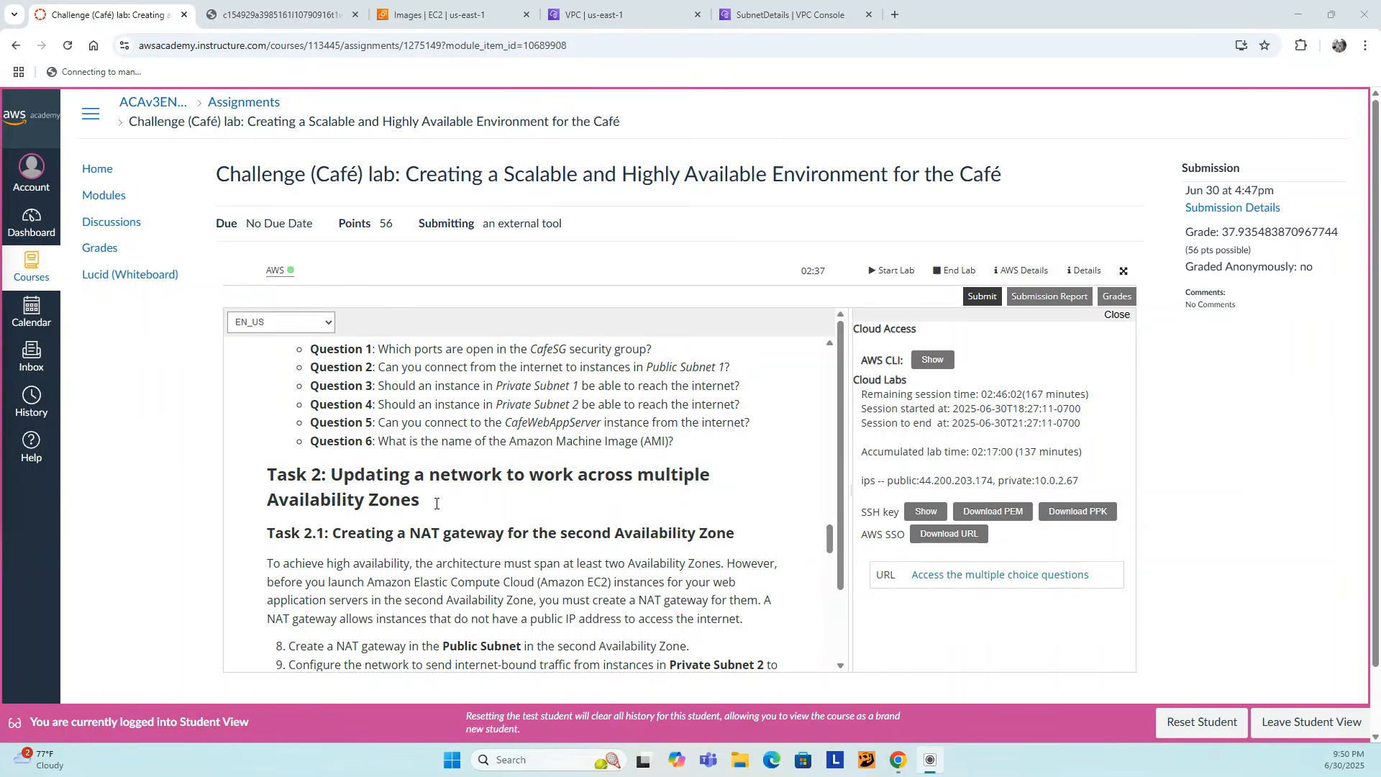
left_click_drag(832, 546, 838, 442)
scroll(378, 480, "down", 2)
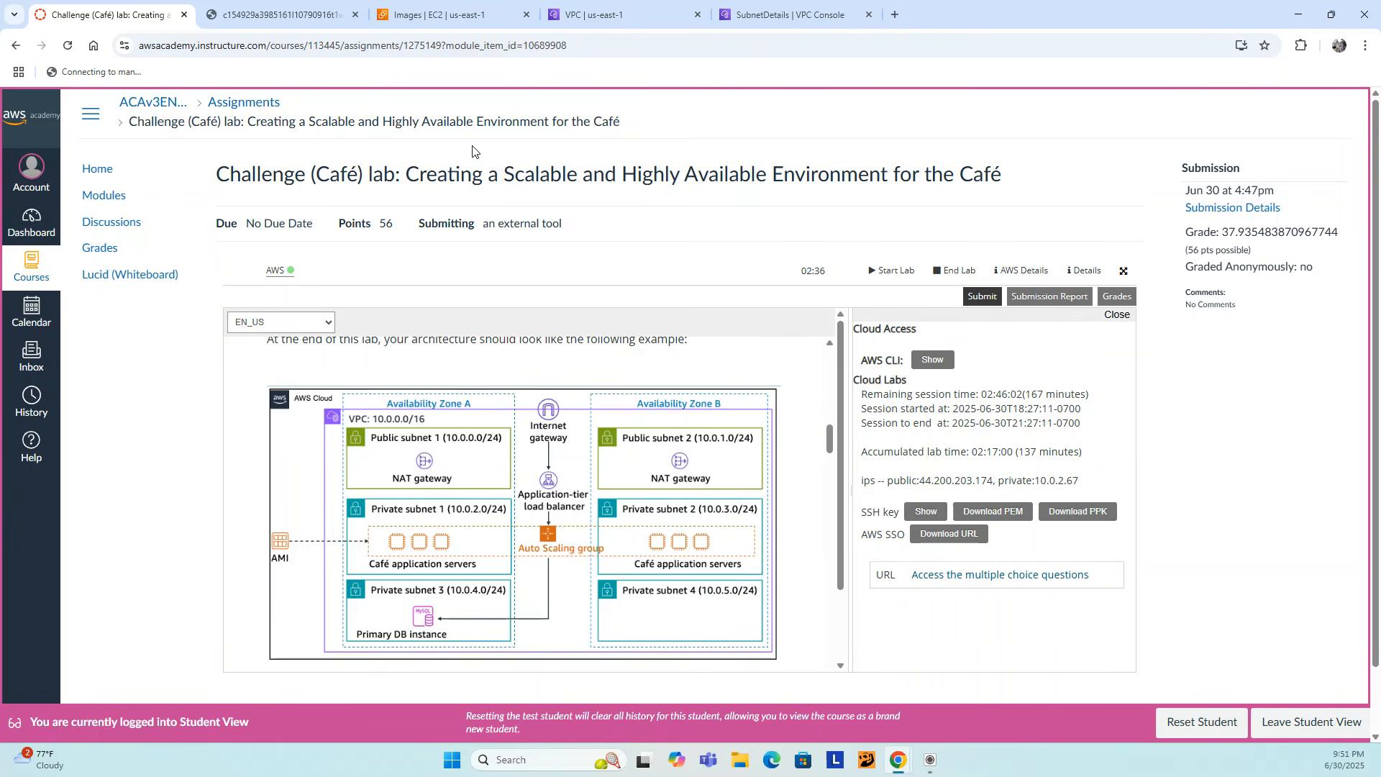
- Compare the route tables and network connections of Private Subnet 1 and Private Subnet 2 in the Lab VPC resource map
left_click(582, 14)
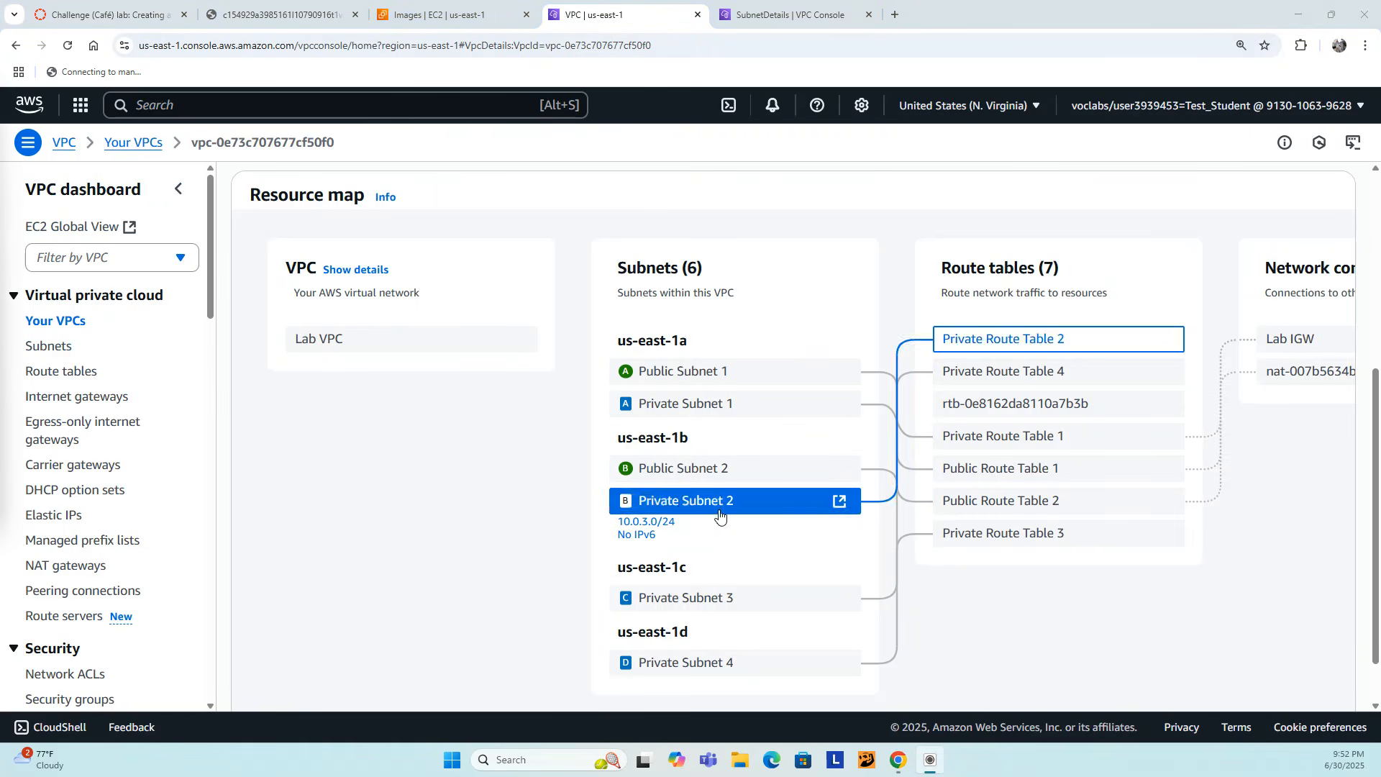
scroll(389, 199, "up", 4)
scroll(374, 395, "down", 2)
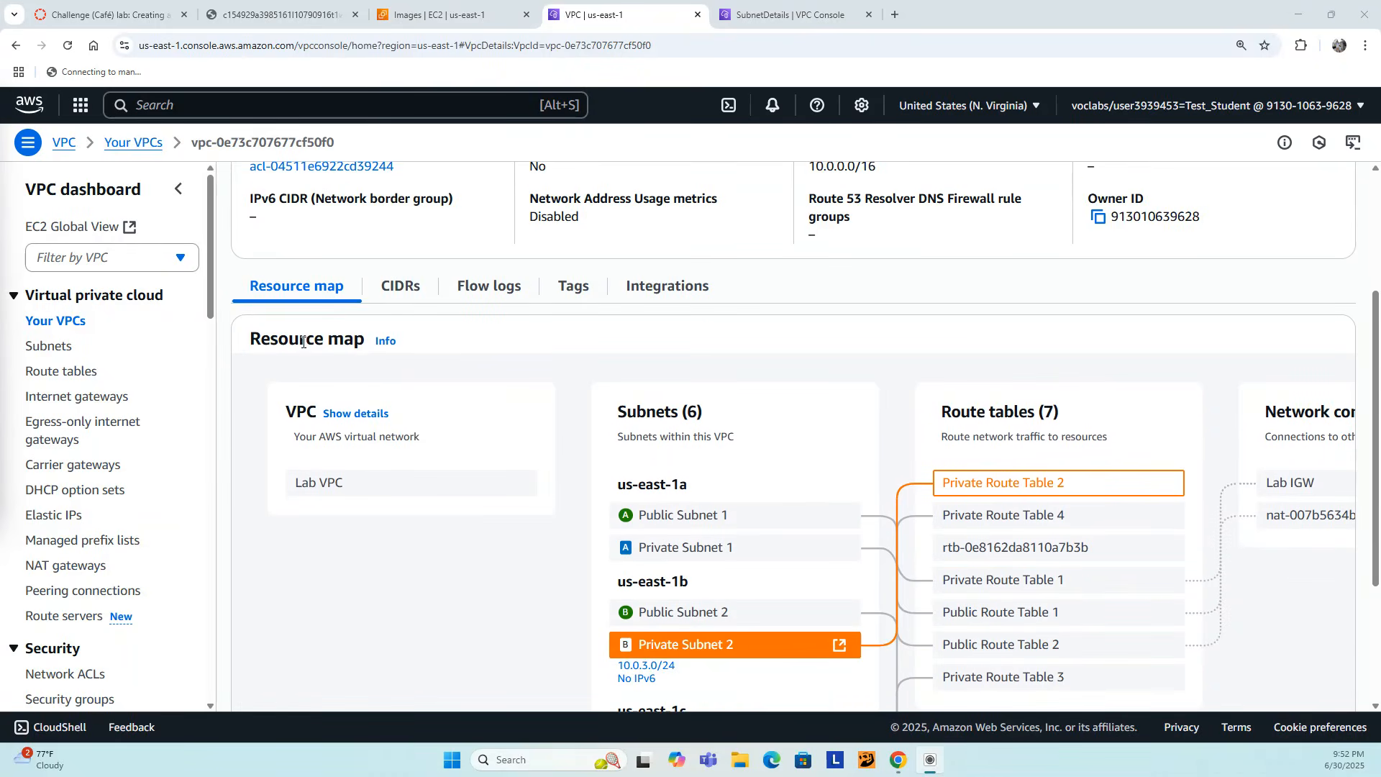
scroll(944, 554, "down", 3)
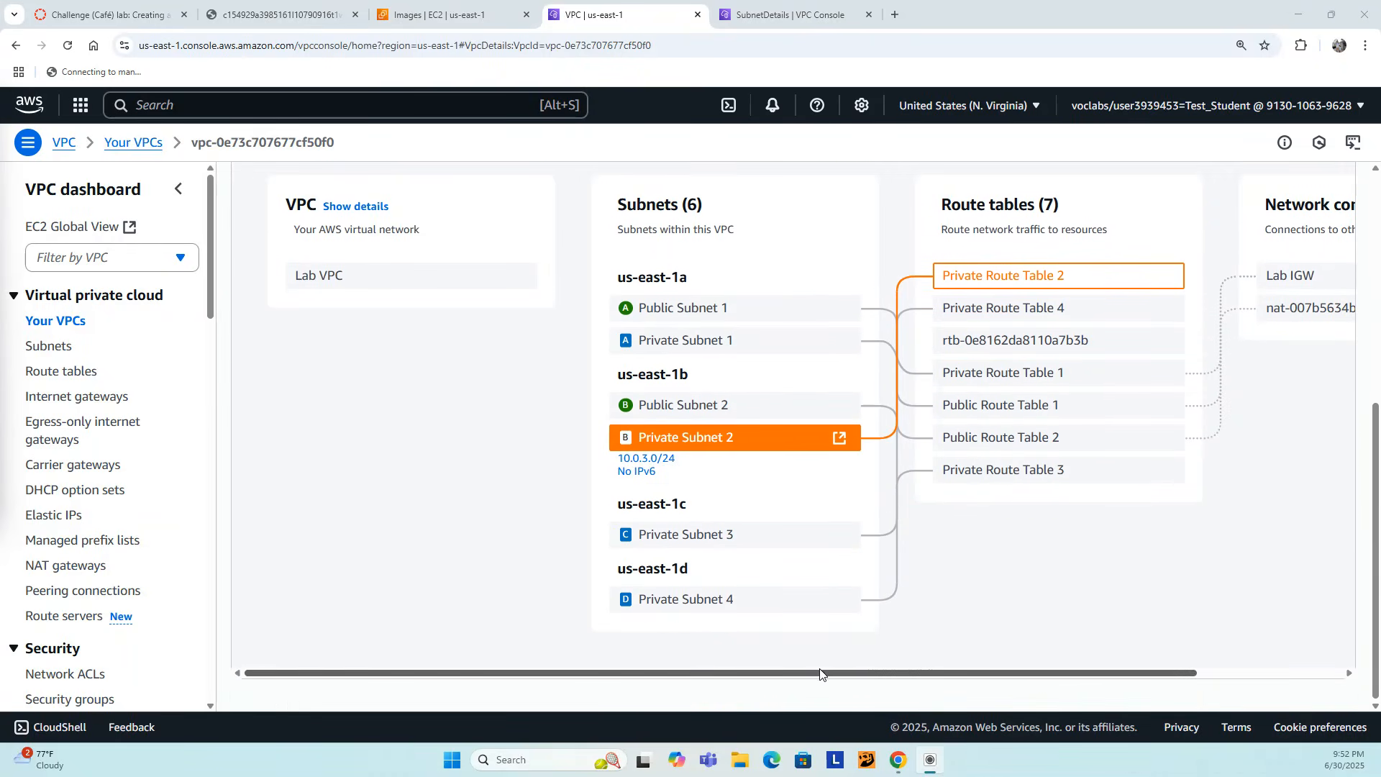
left_click_drag(827, 673, 984, 689)
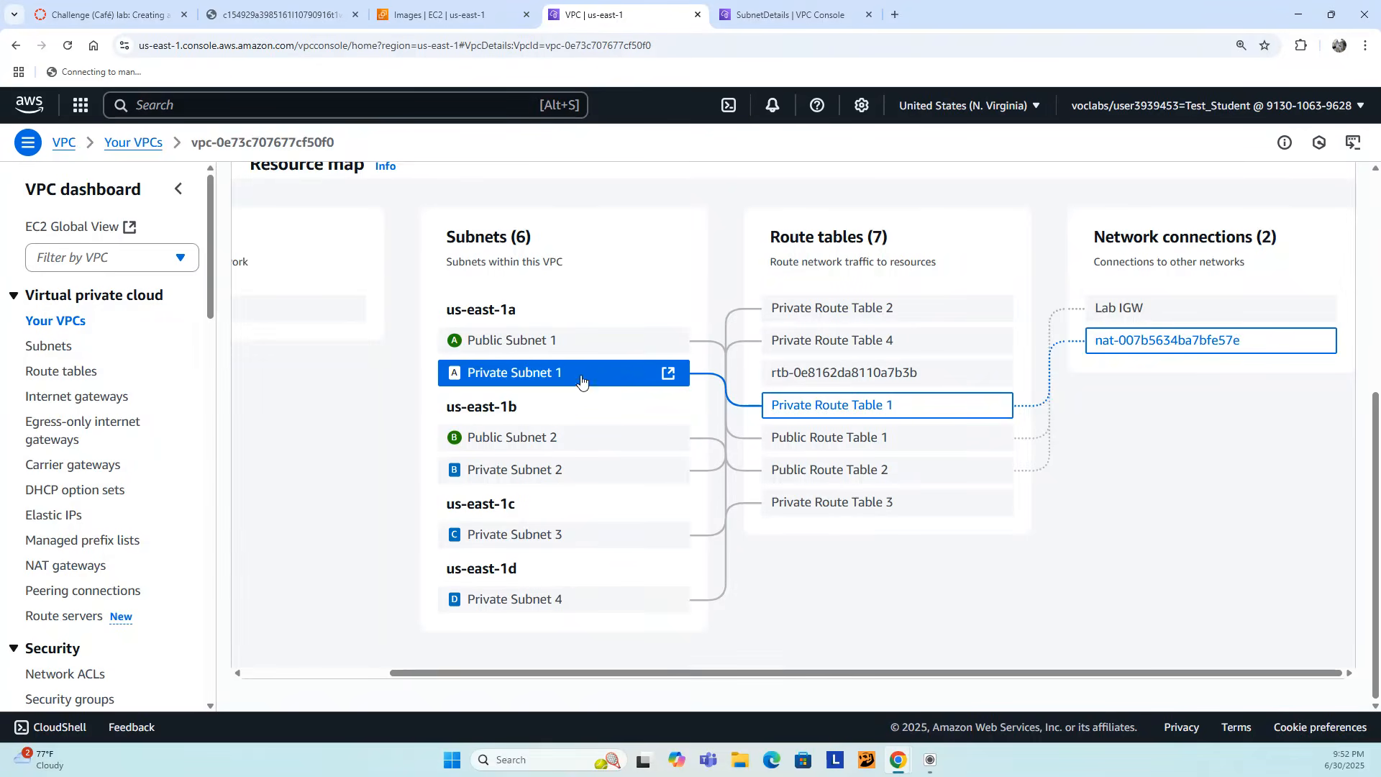
left_click(523, 384)
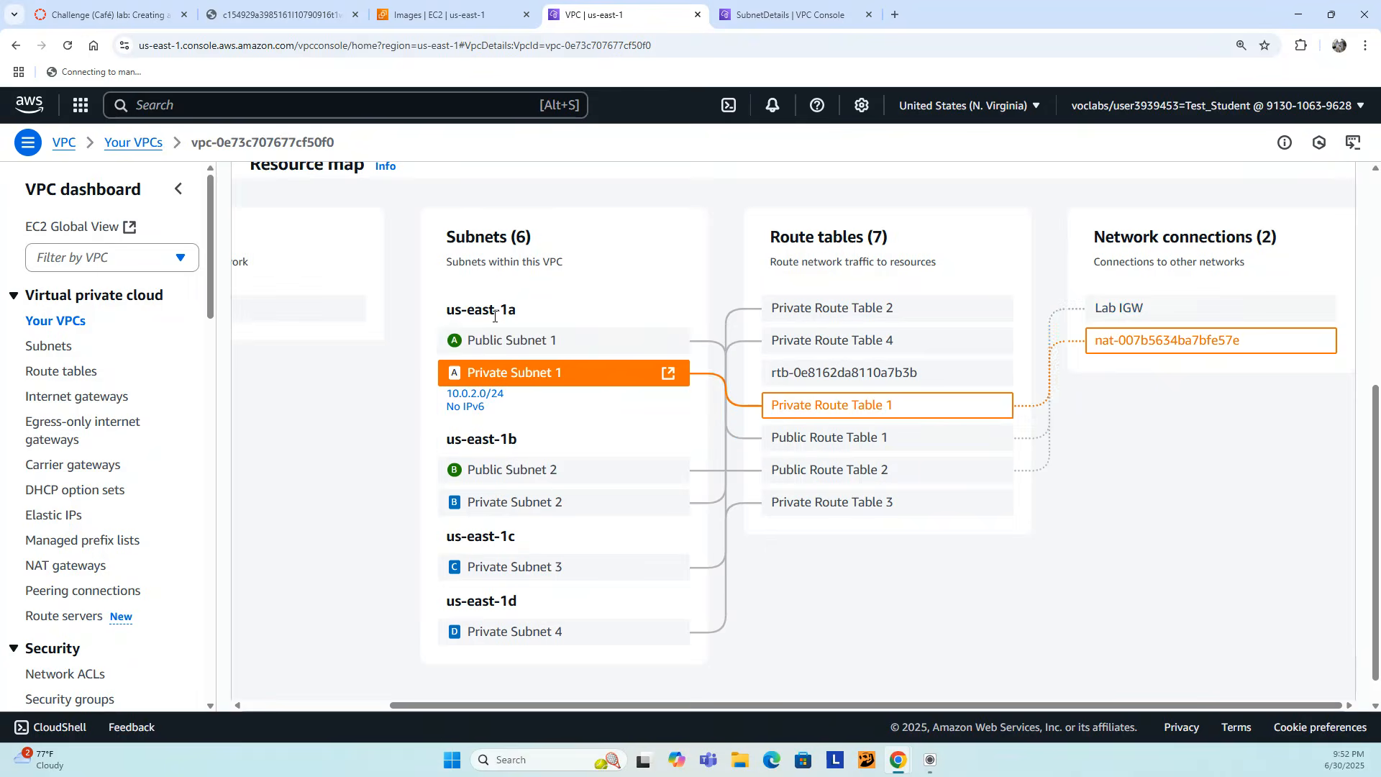
left_click(491, 506)
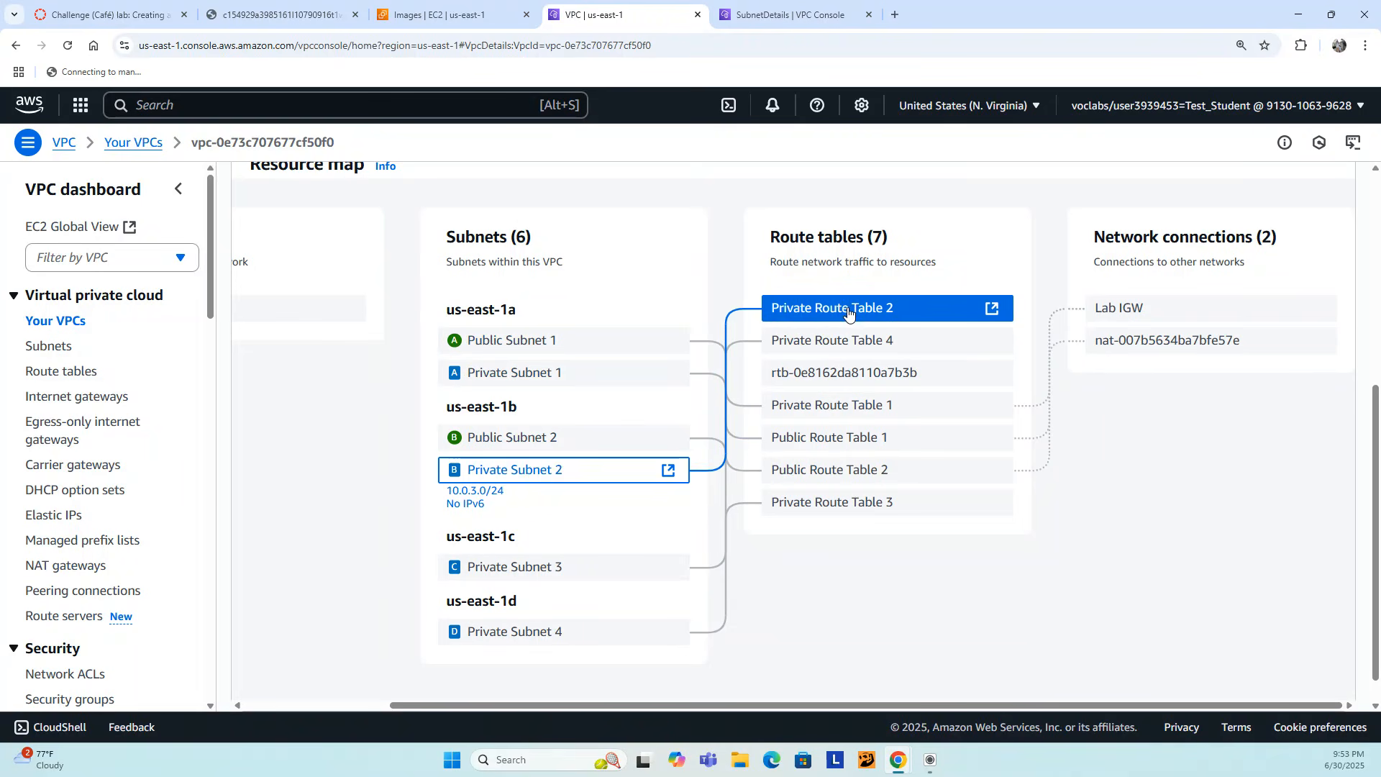
left_click(886, 310)
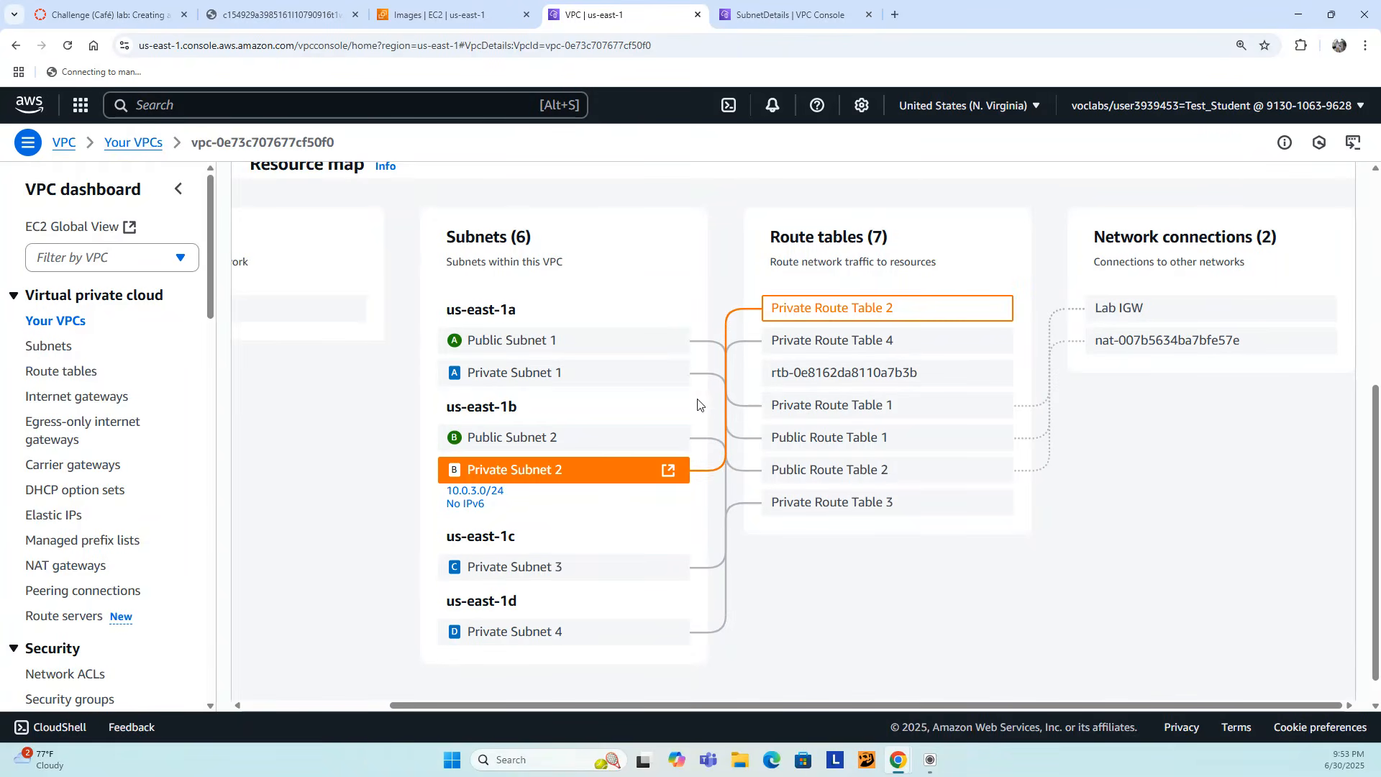
- Start a new NAT gateway named "second ngw" and place it in Public Subnet 2
left_click(63, 566)
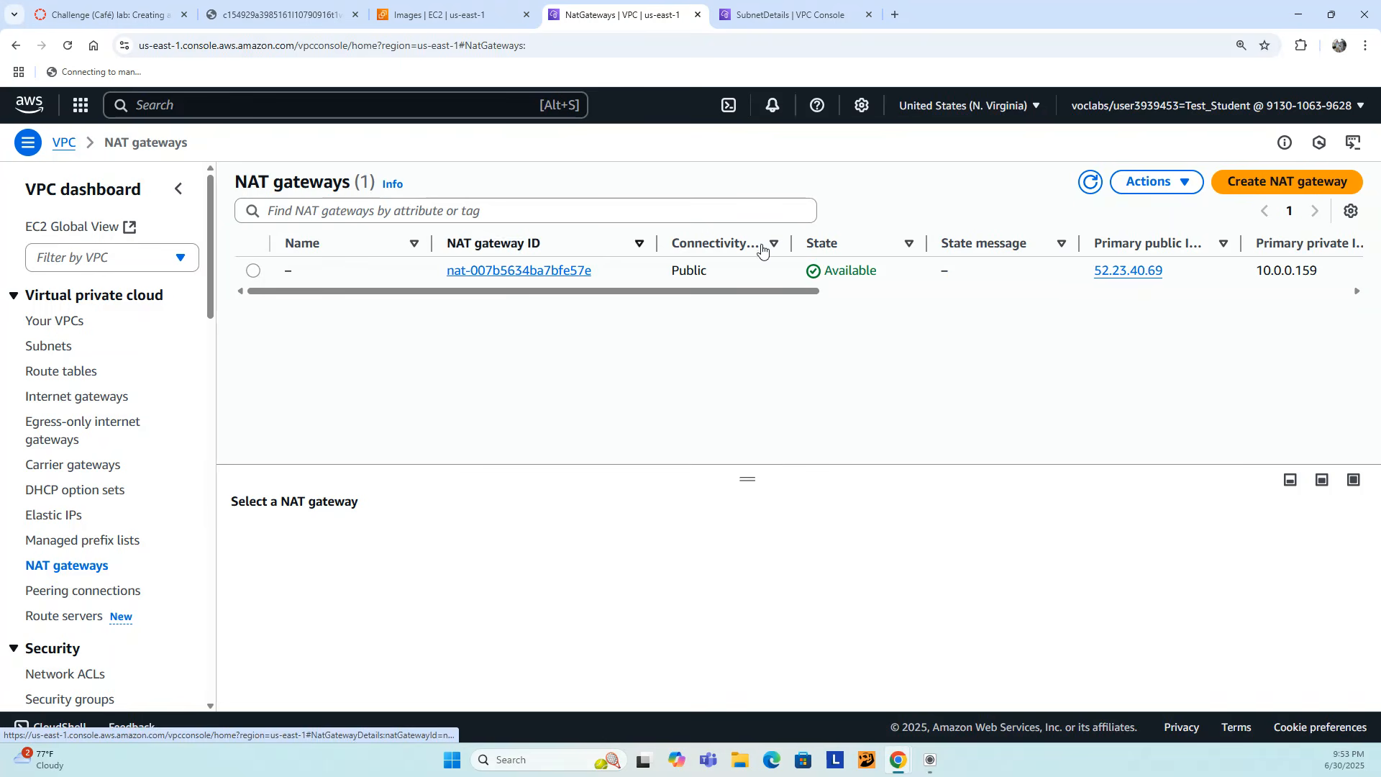
left_click(1297, 188)
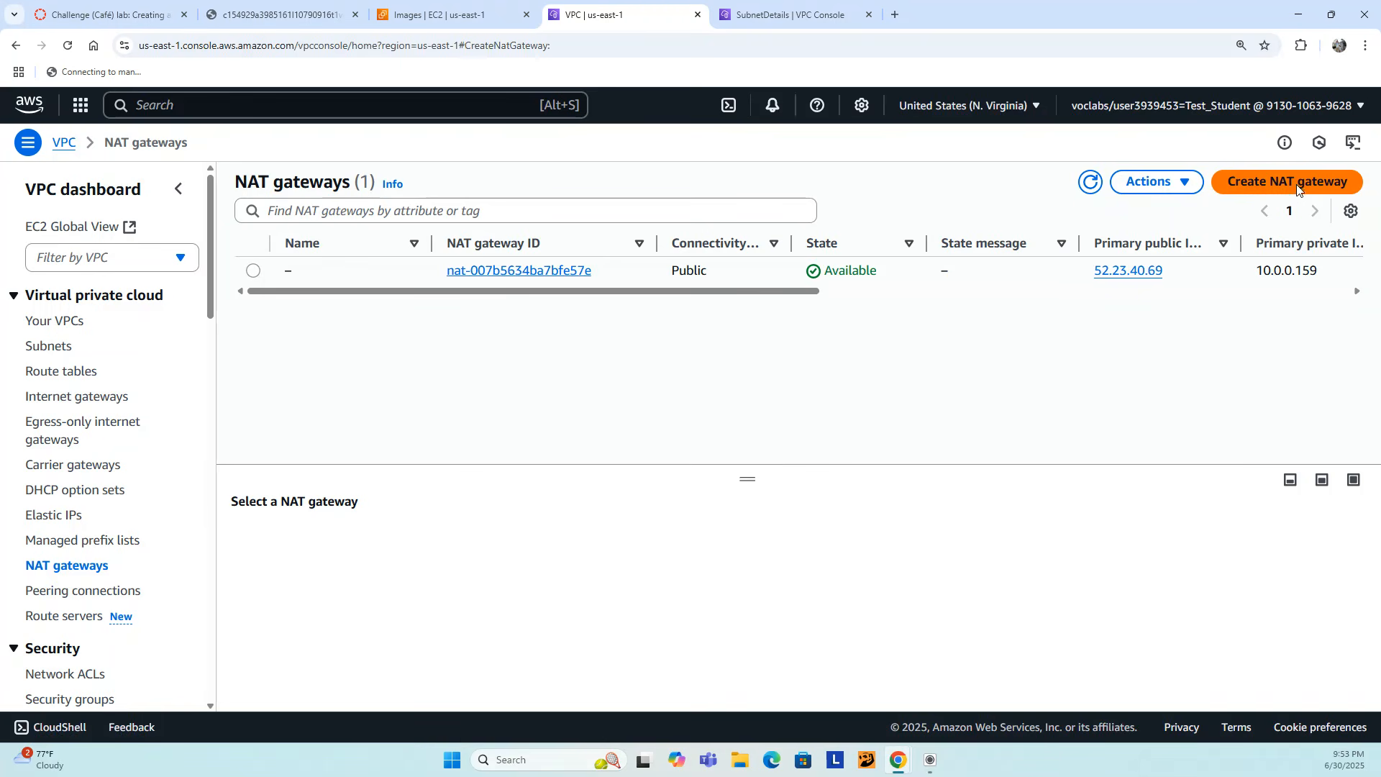
left_click(190, 318)
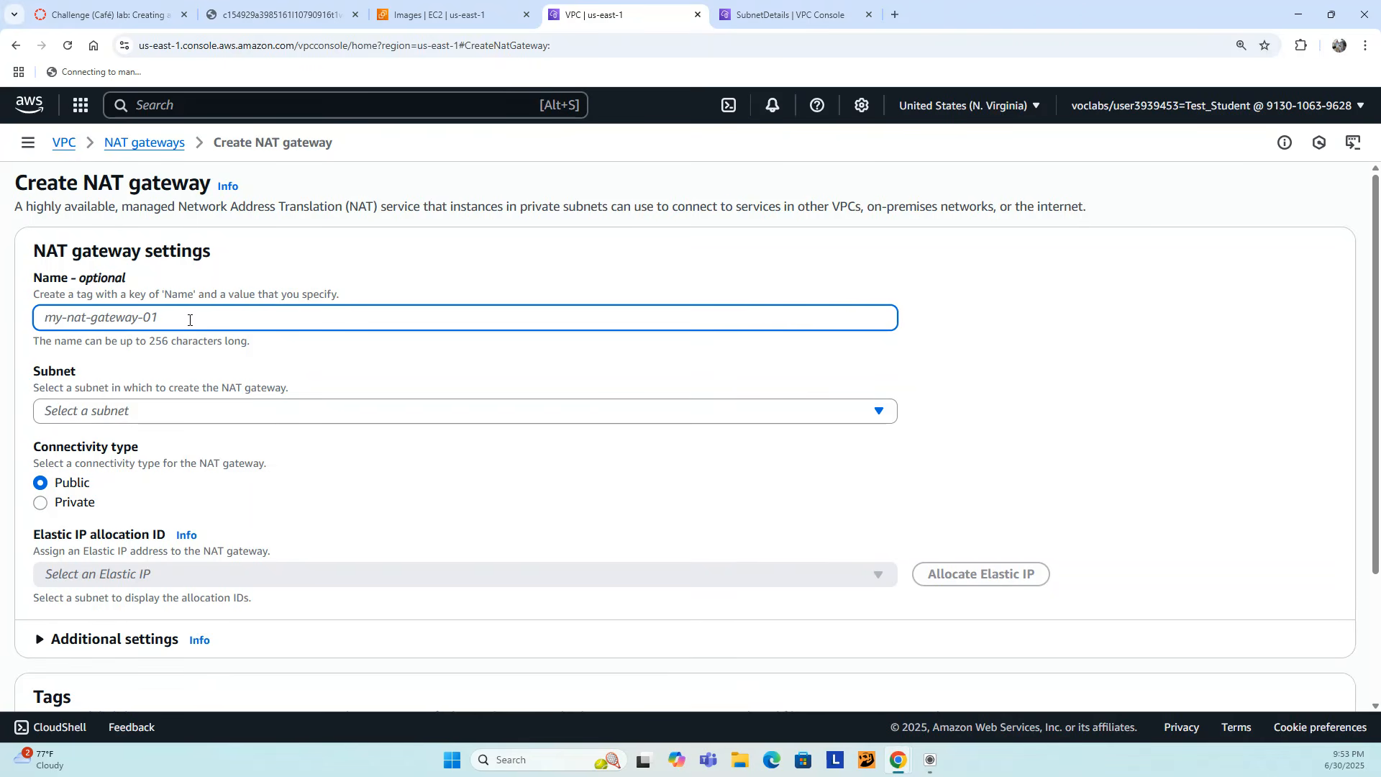
type("second ngw")
left_click(186, 412)
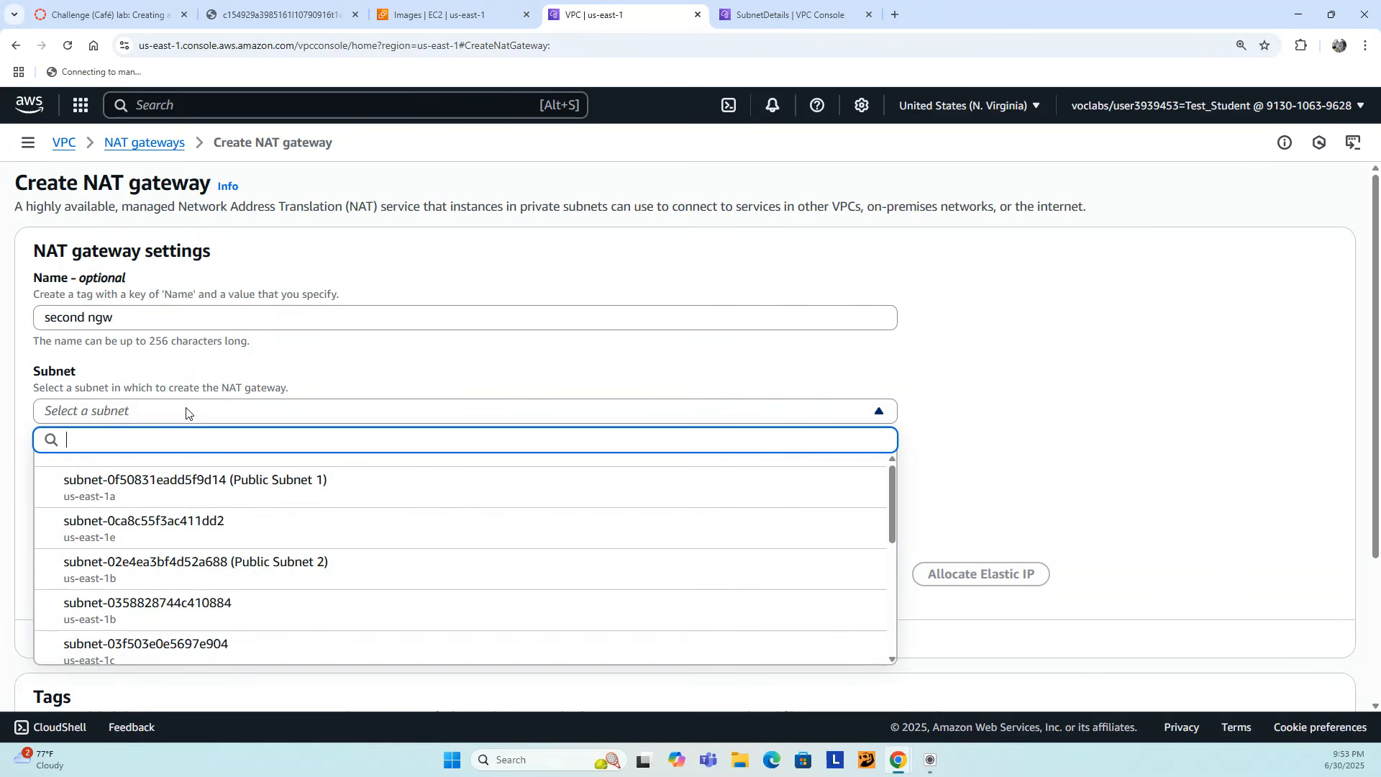
left_click(205, 572)
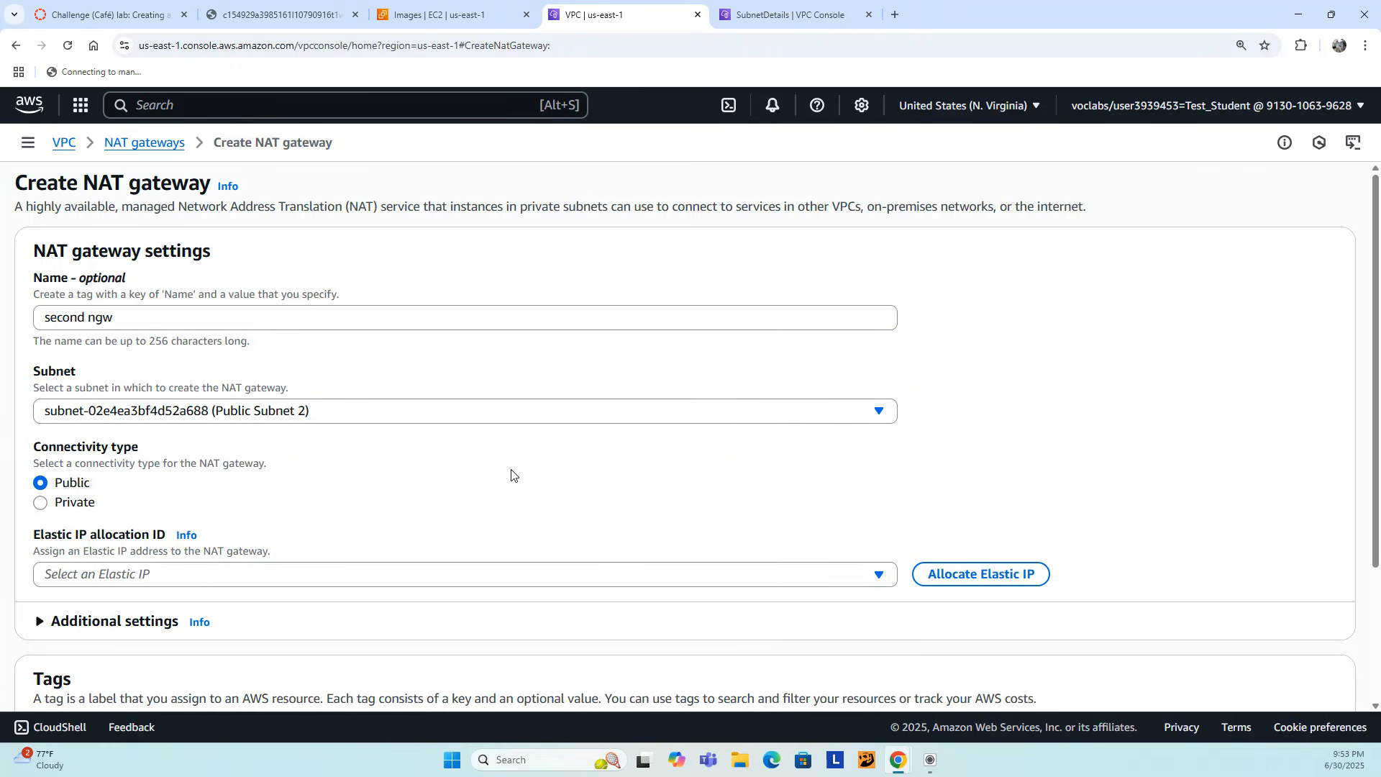
- Allocate an Elastic IP for the new NAT gateway and create the gateway
scroll(511, 475, "down", 1)
scroll(511, 474, "down", 1)
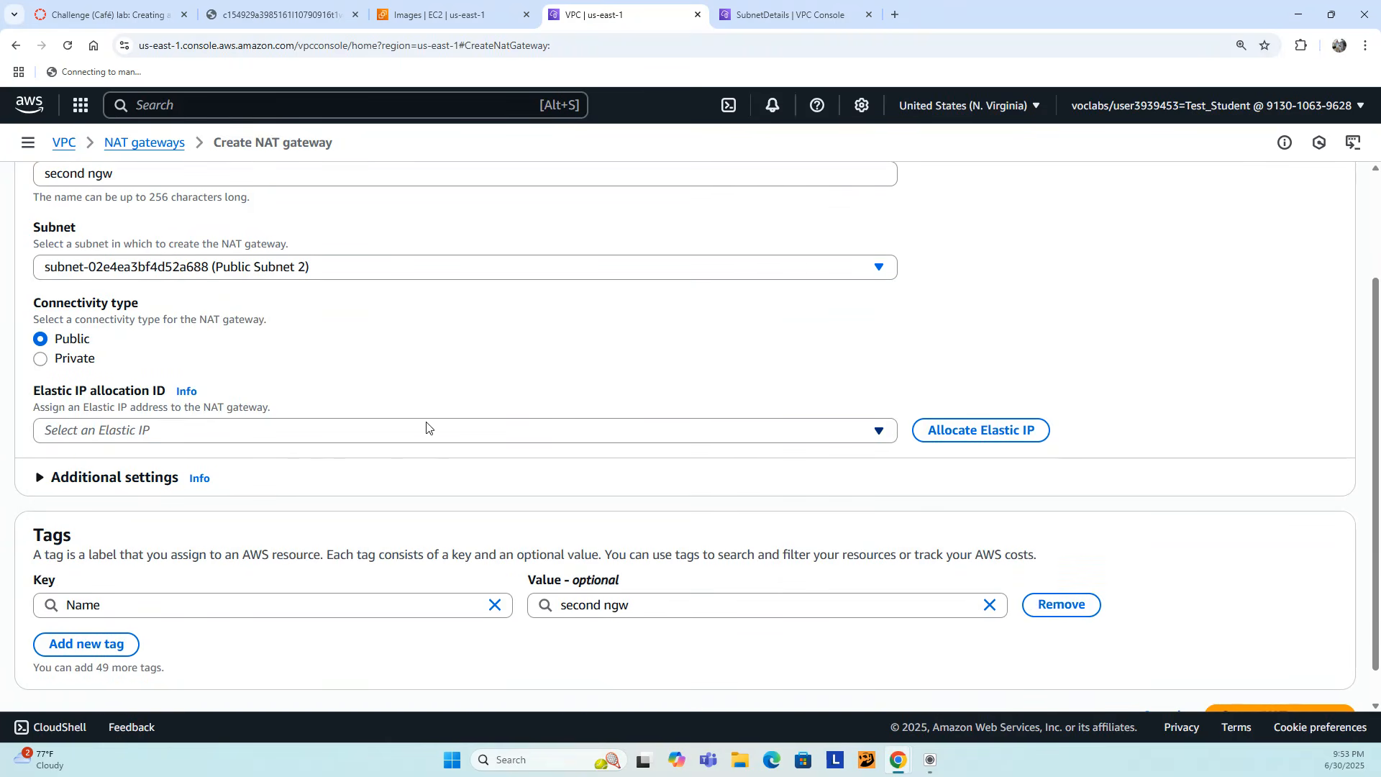
left_click(990, 431)
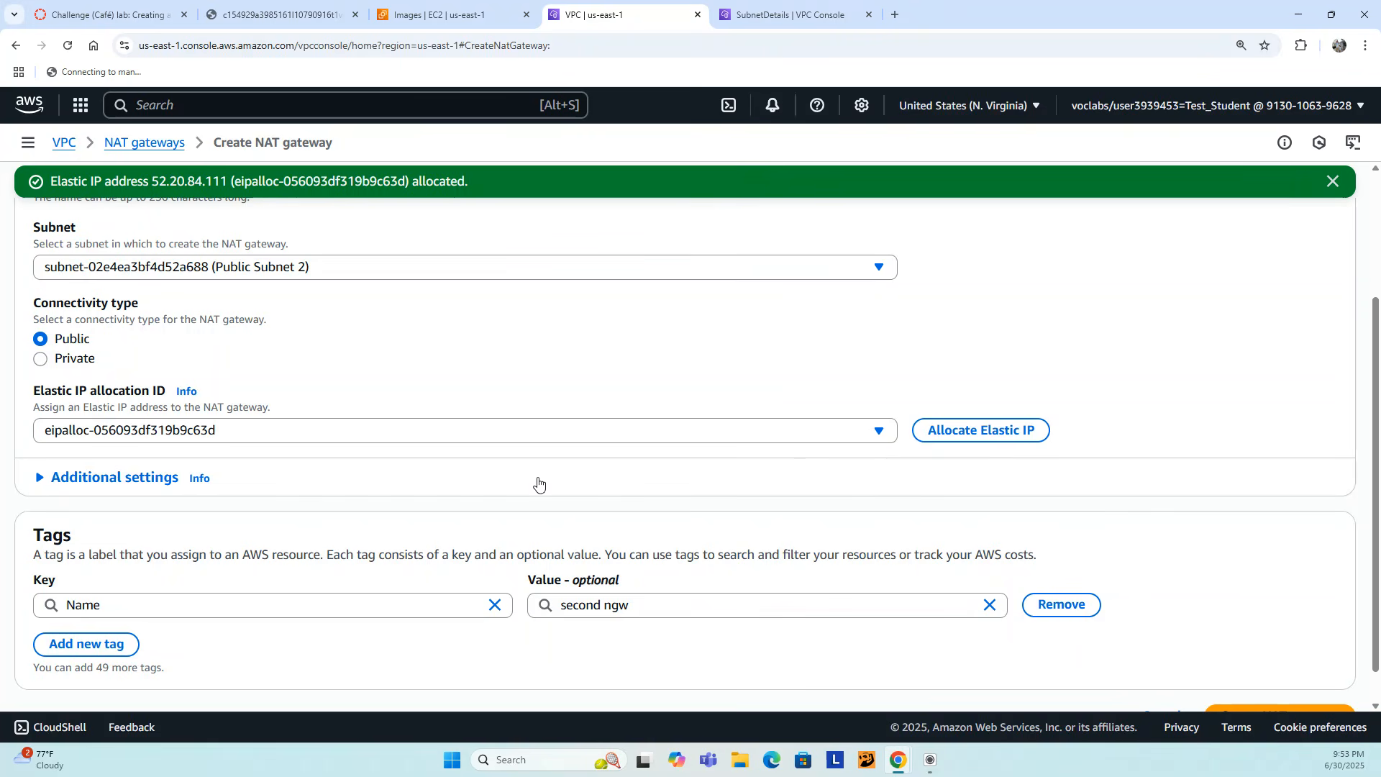
scroll(764, 499, "down", 1)
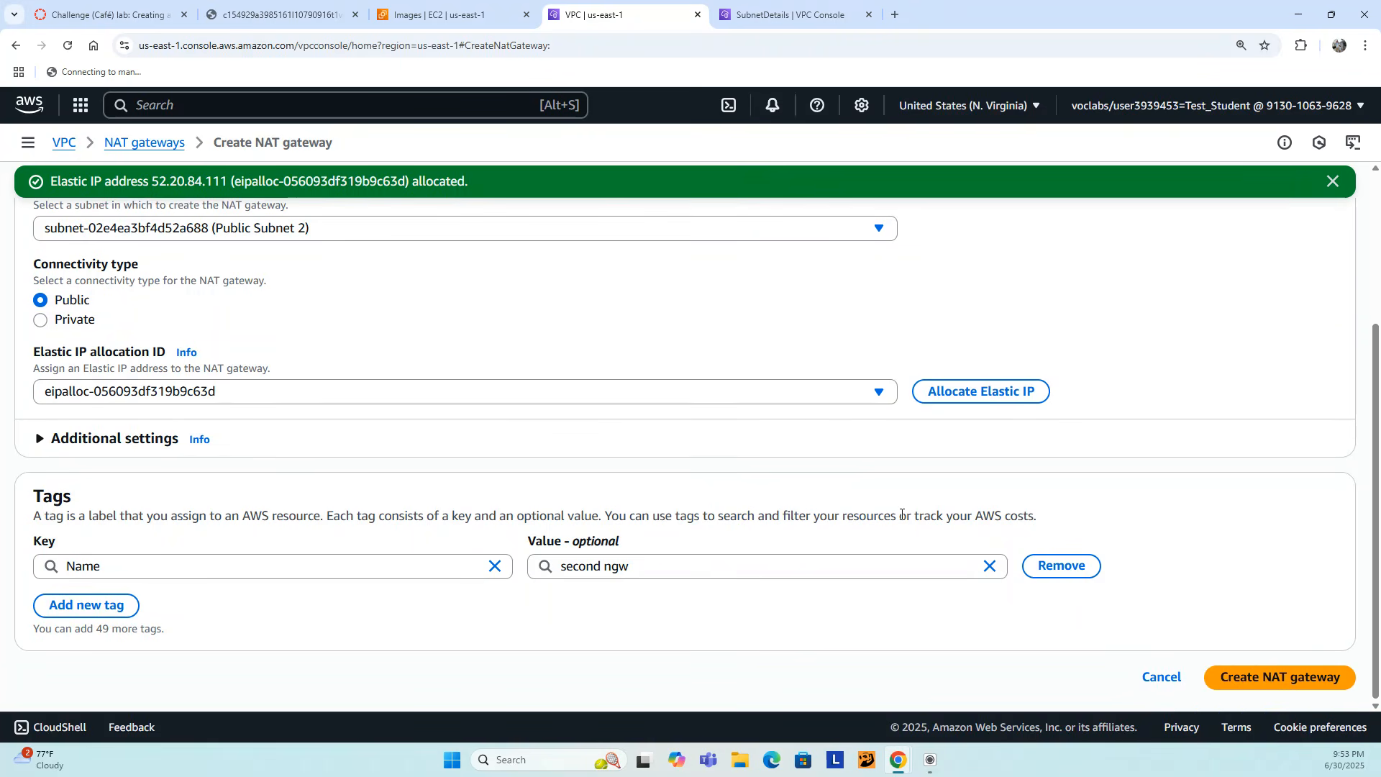
left_click(1308, 669)
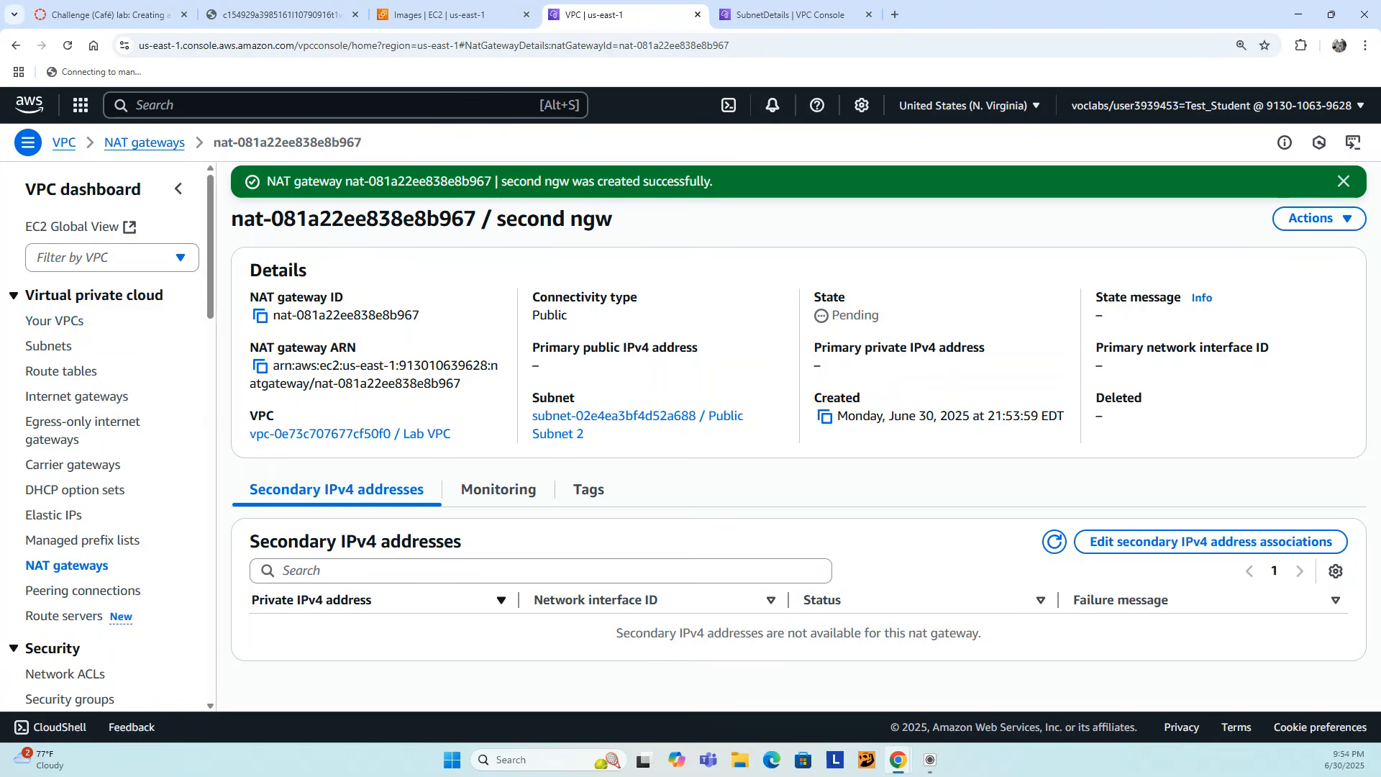
- Add a route with destination 0.0.0.0/0 to Private Route Table 2
left_click(75, 373)
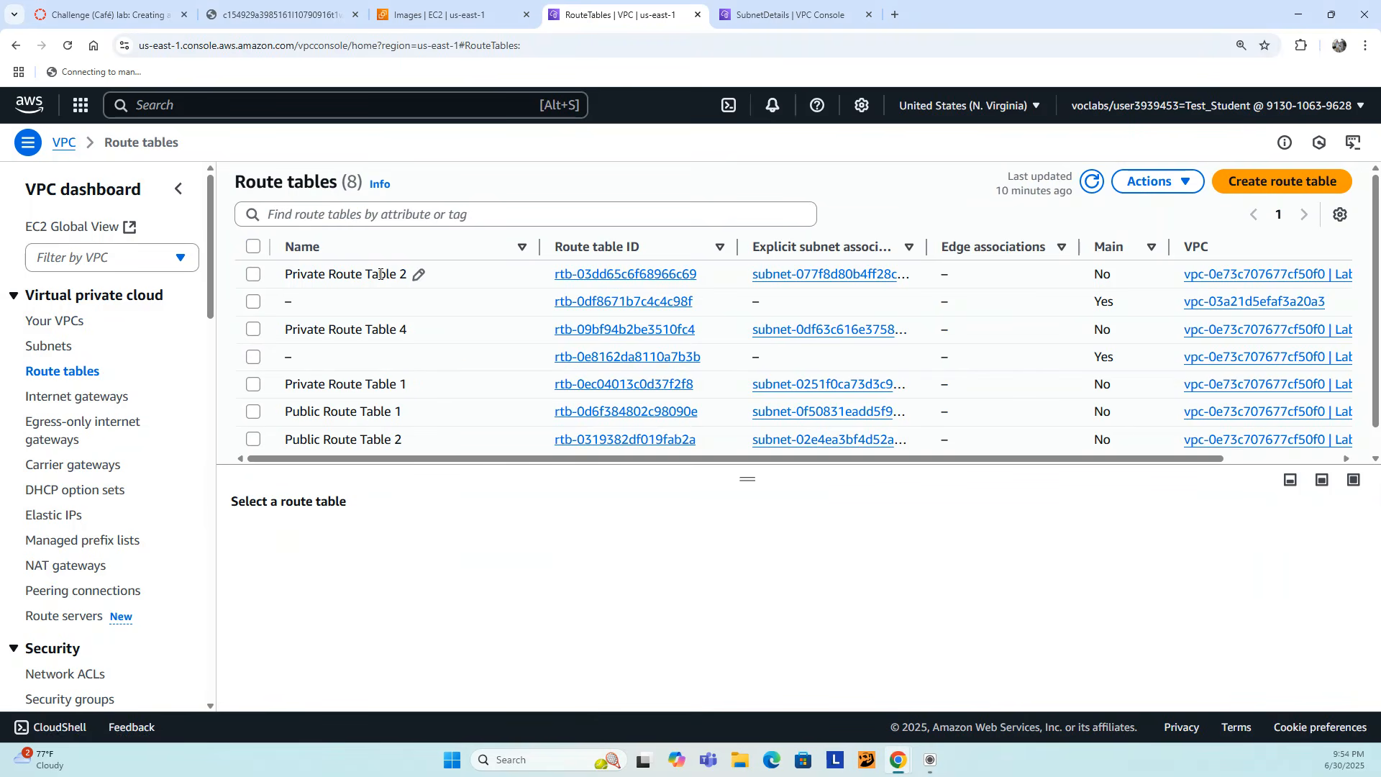
left_click(596, 276)
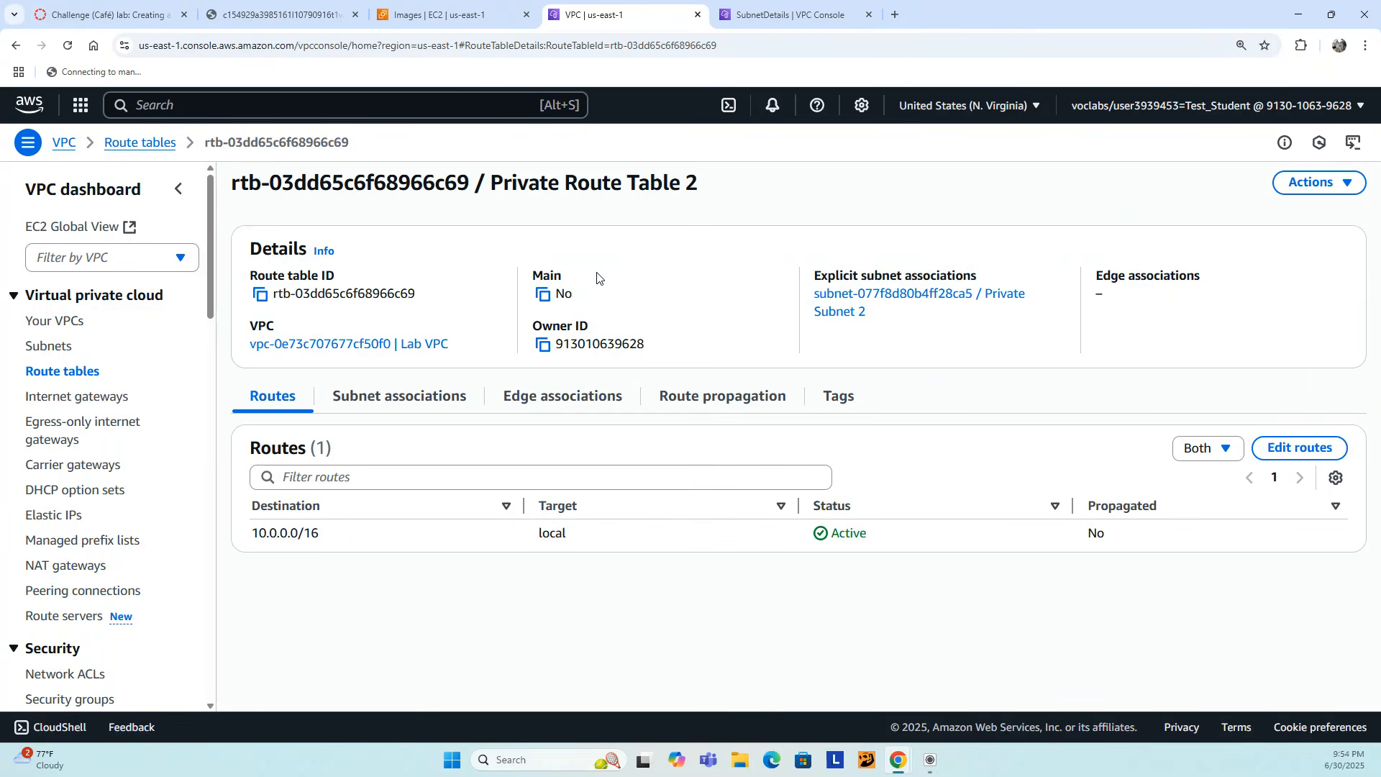
left_click(1303, 448)
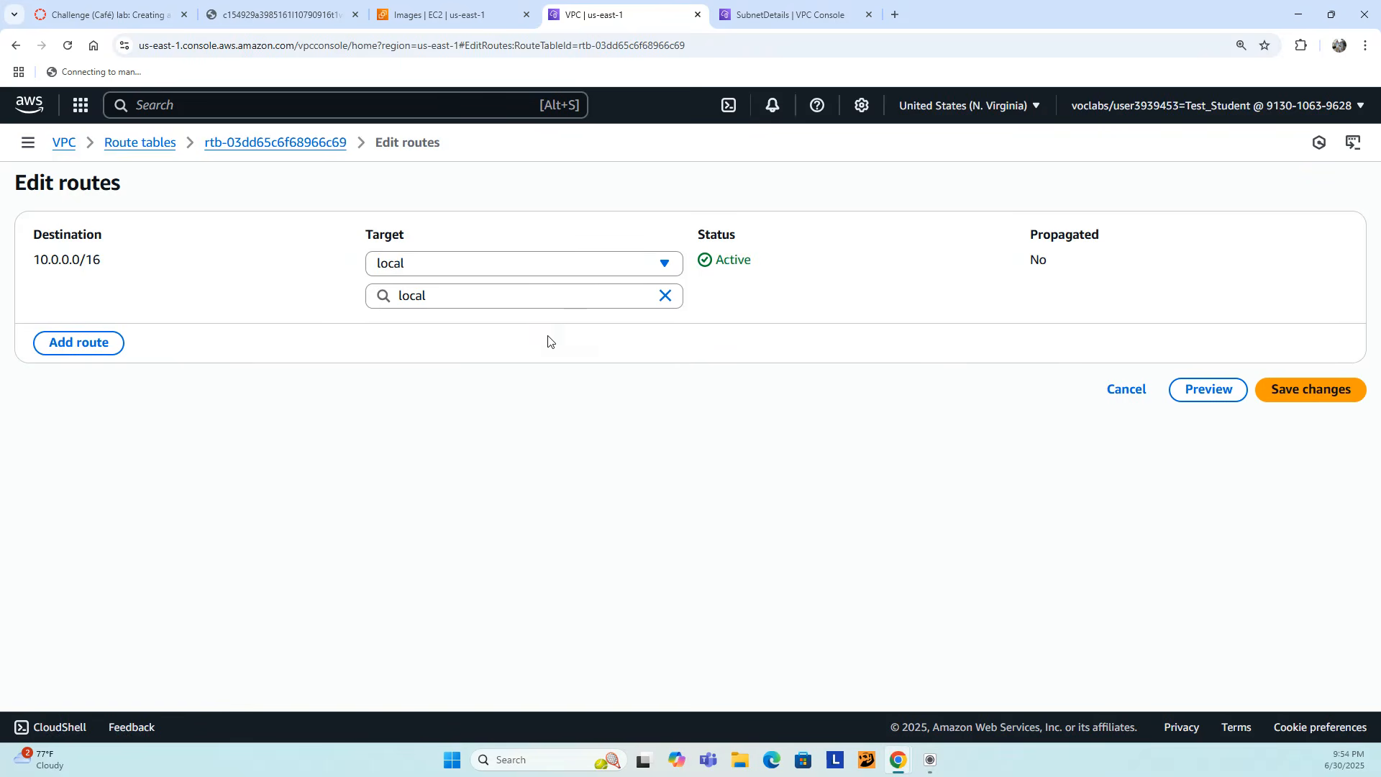
left_click(91, 341)
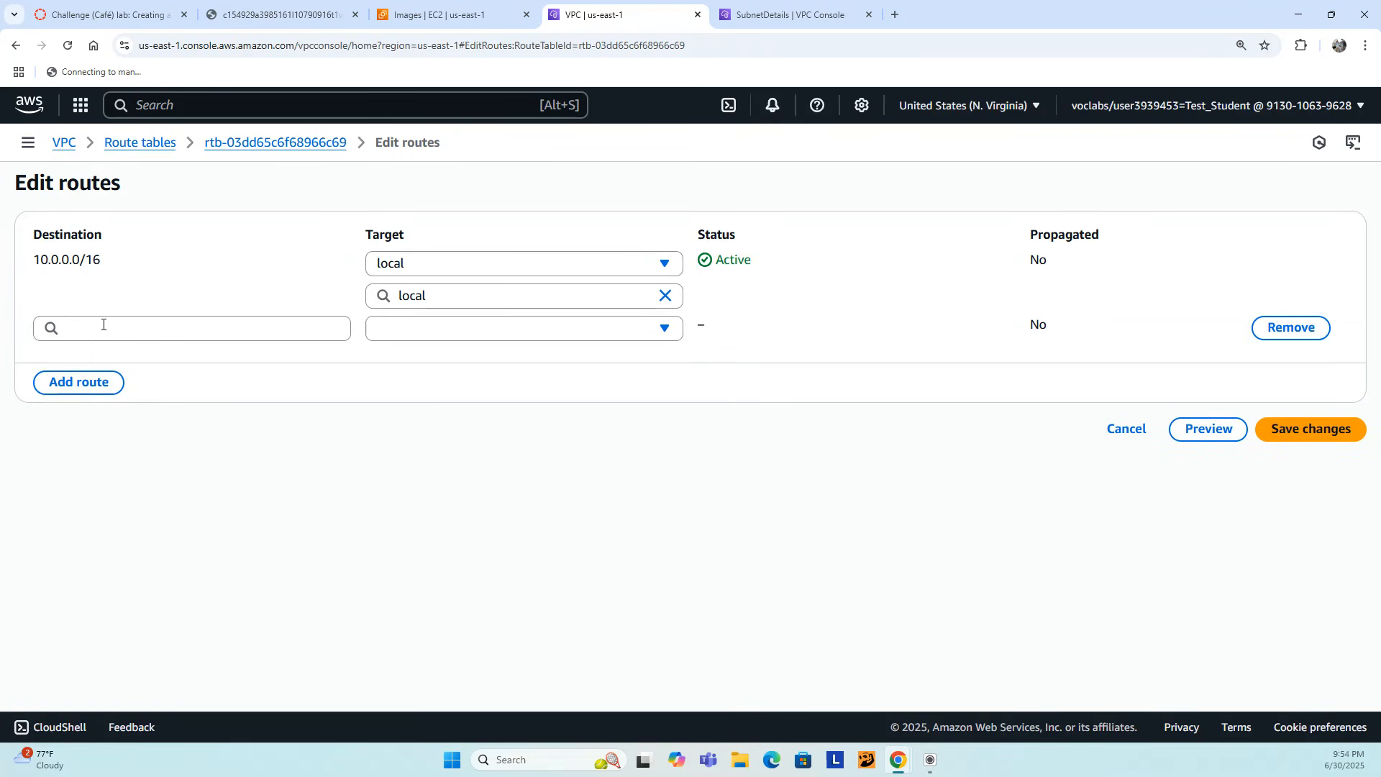
left_click(103, 327)
left_click(100, 358)
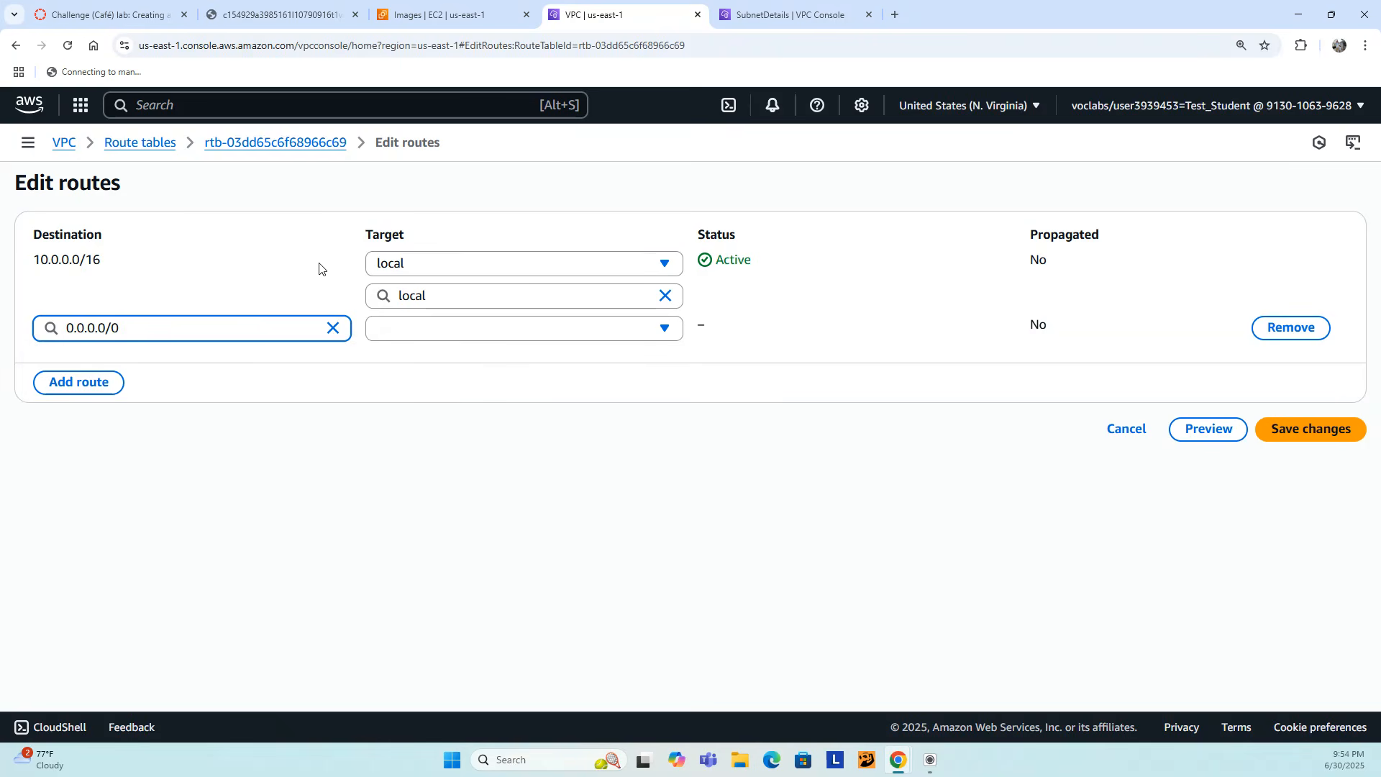
- Target the 0.0.0.0/0 route of Private Route Table 2 to the NAT gateway "second ngw" and save the changes
left_click(646, 330)
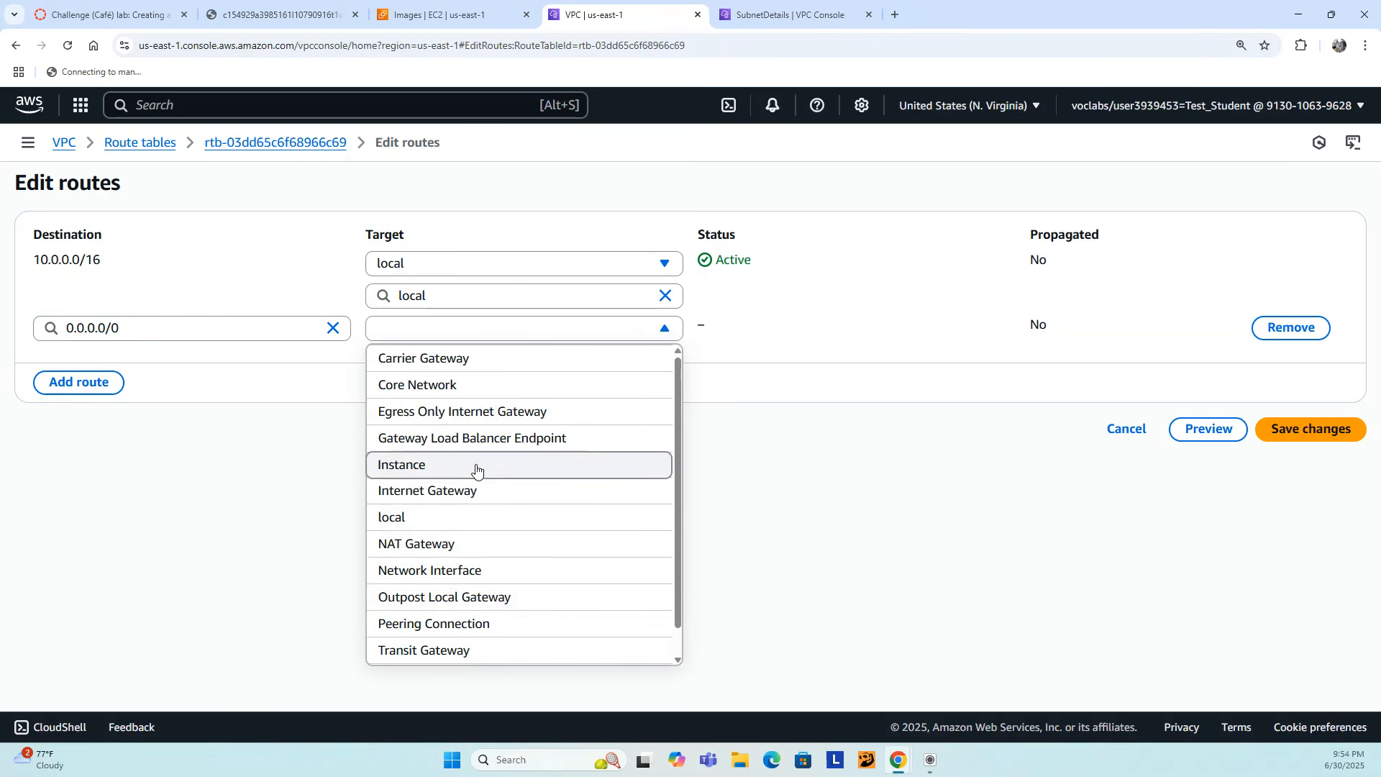
left_click(433, 544)
left_click(472, 363)
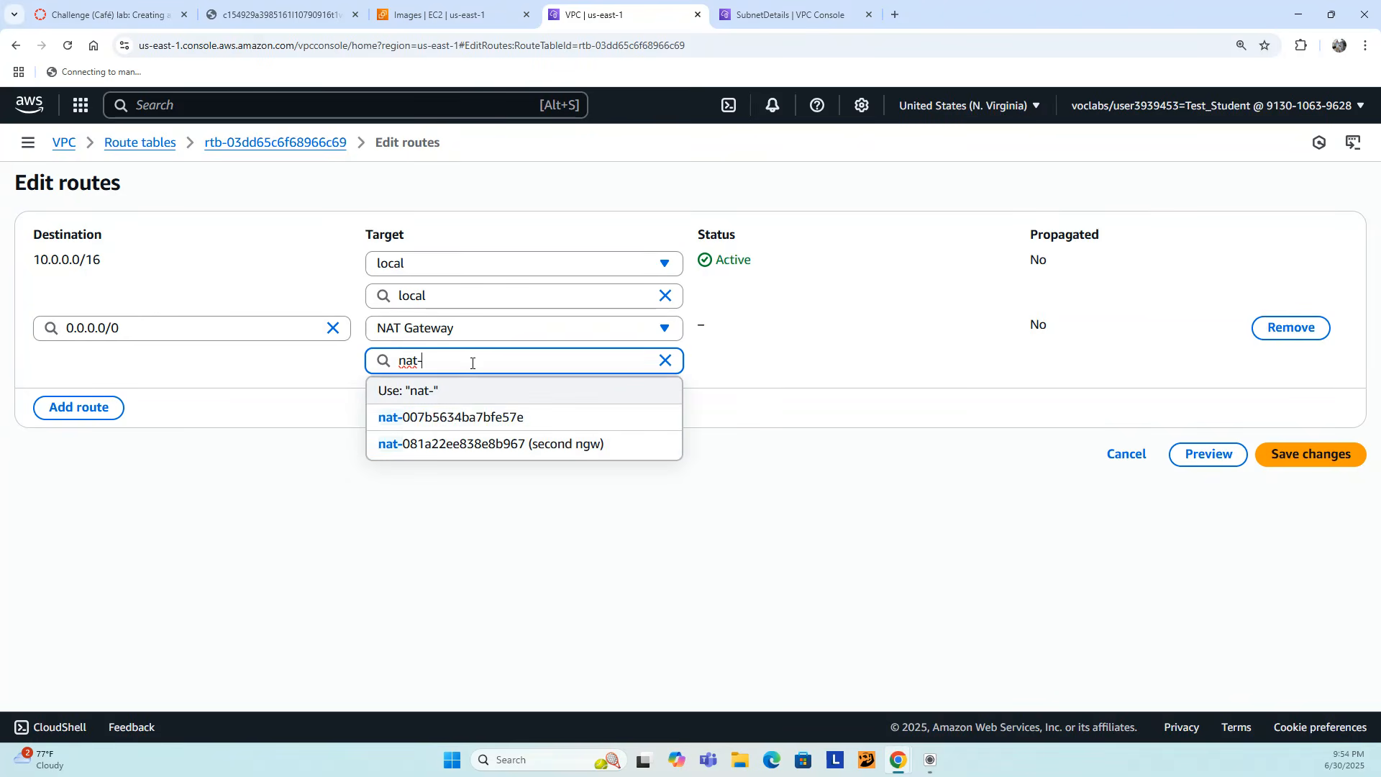
left_click(479, 443)
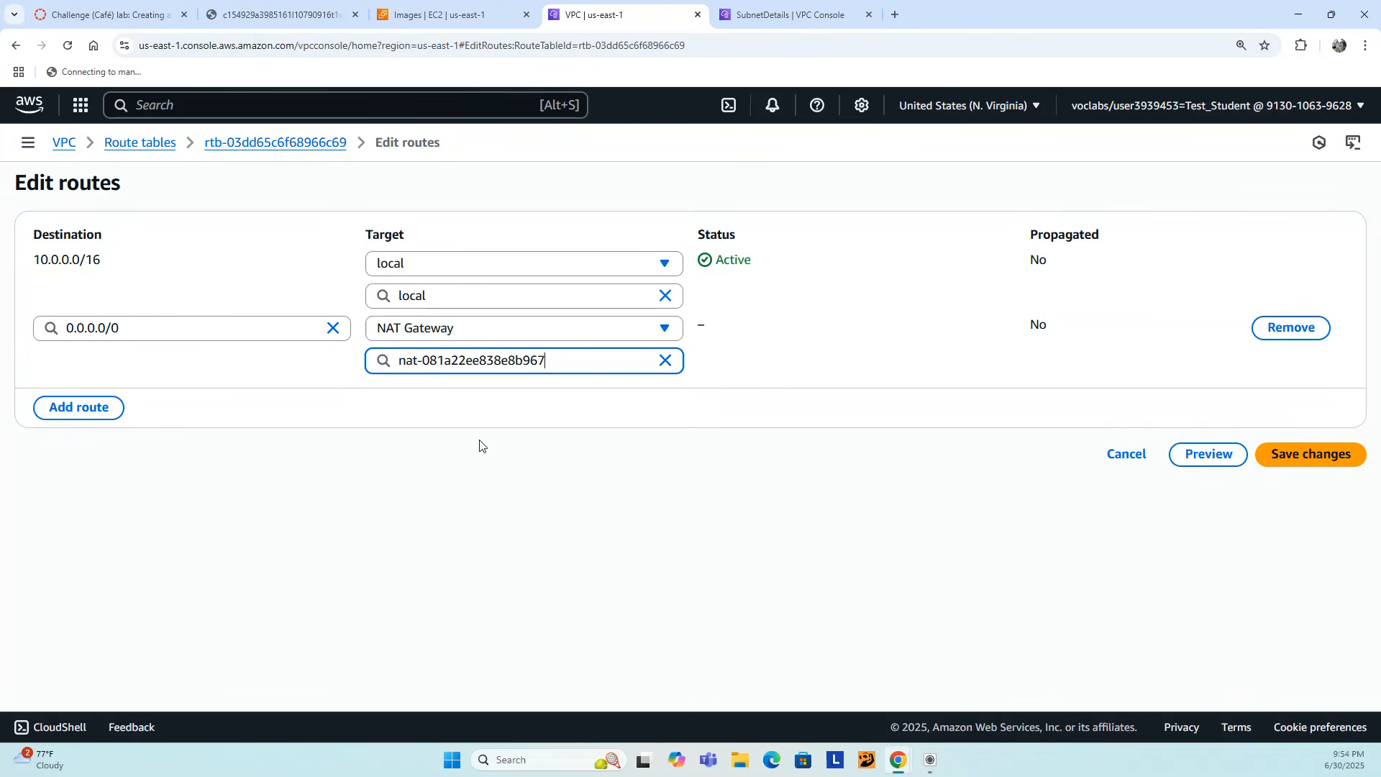
left_click(1312, 453)
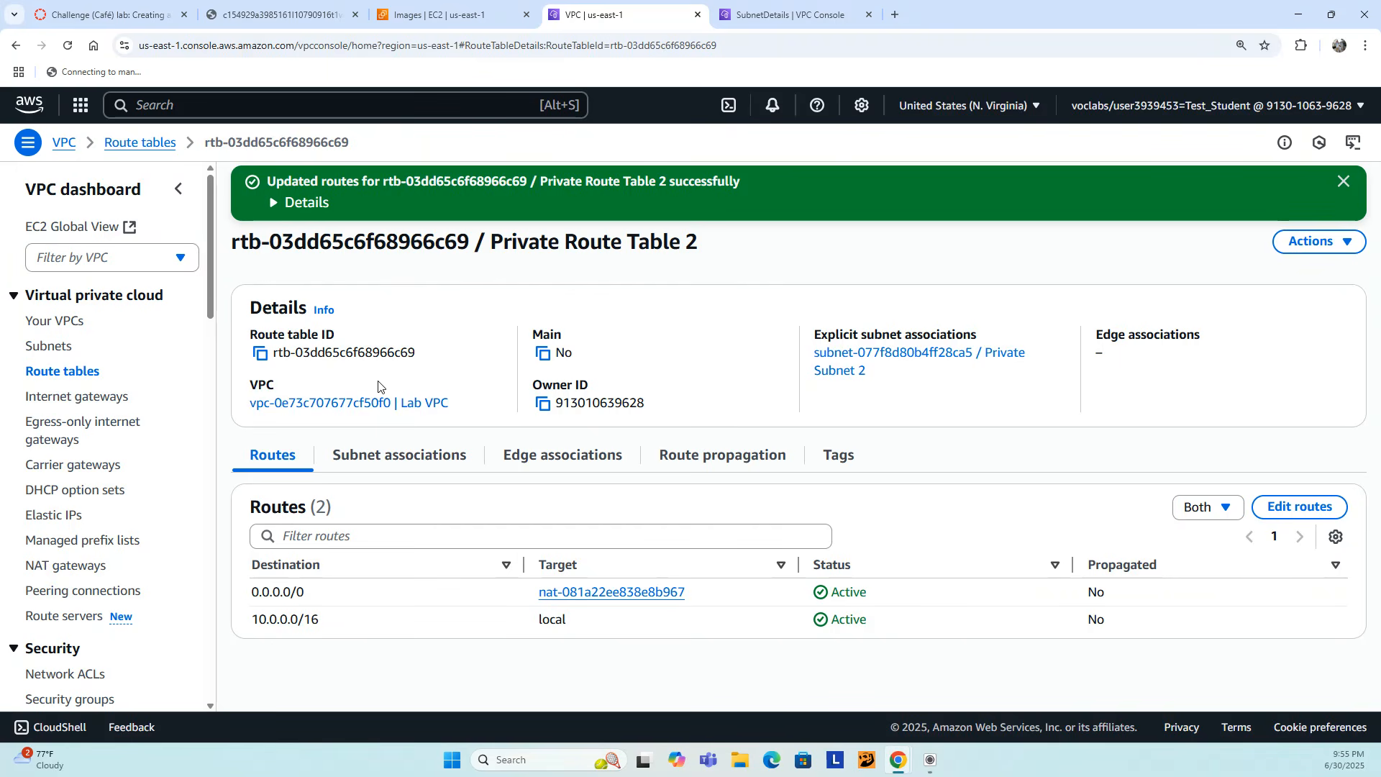
- Check in the Lab VPC resource map which NAT gateways Private Subnet 1 and Private Subnet 2 route through
left_click(55, 320)
left_click(622, 275)
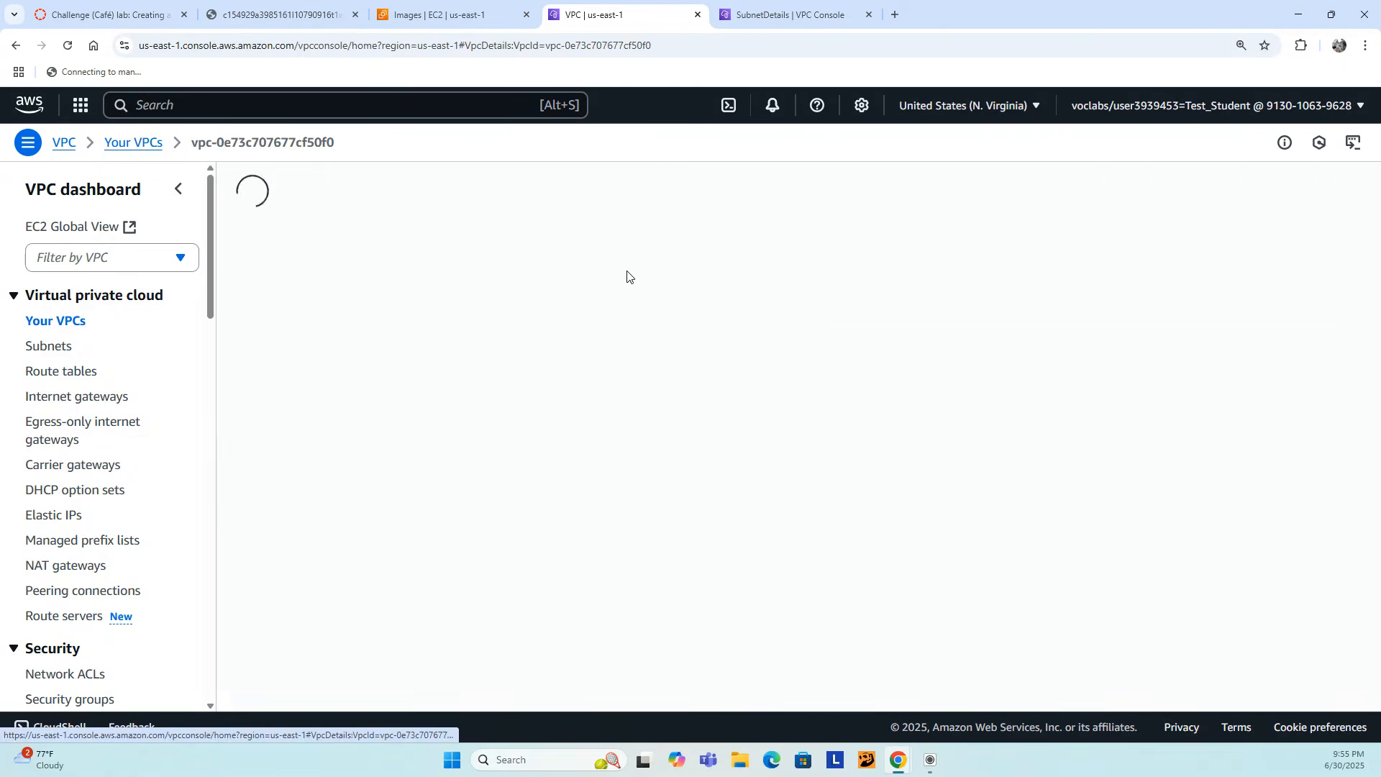
scroll(543, 476, "down", 4)
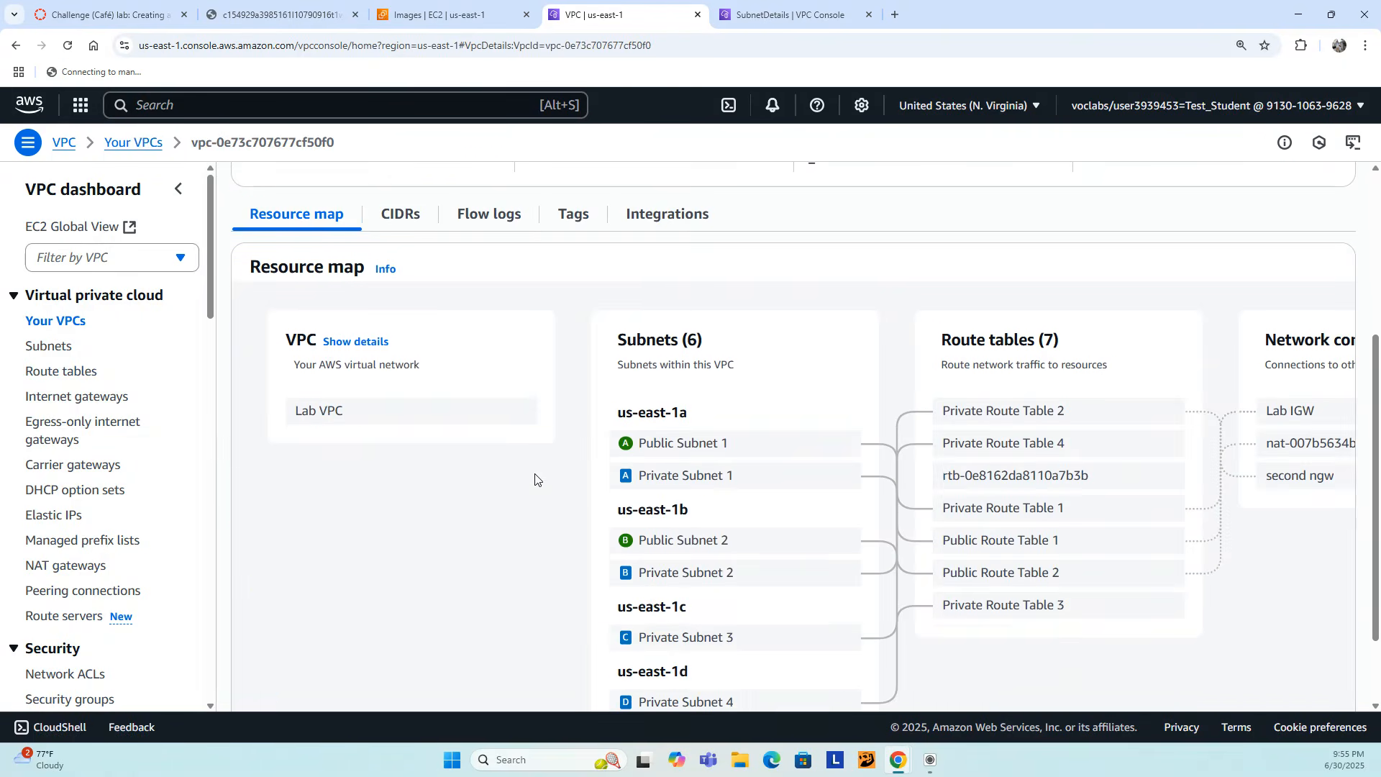
scroll(772, 620, "down", 1)
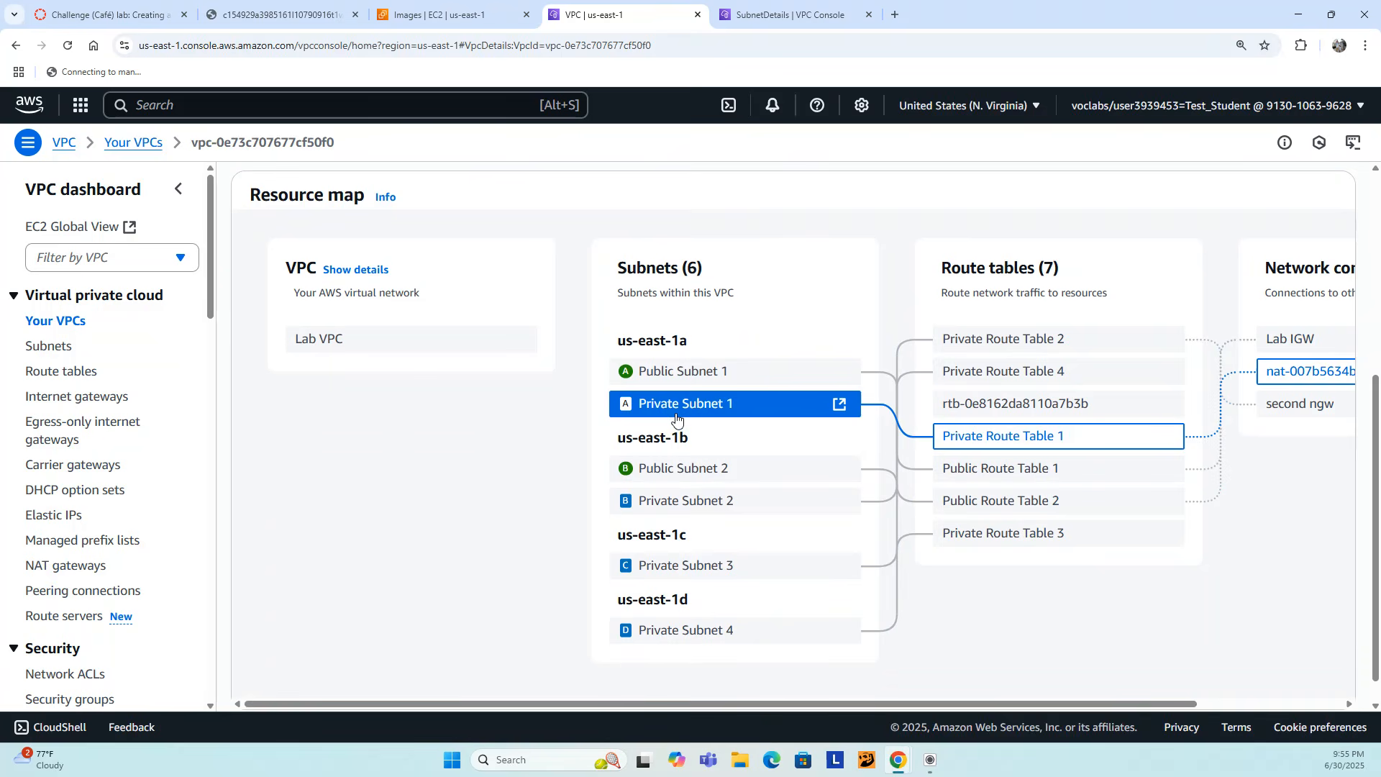
left_click(742, 409)
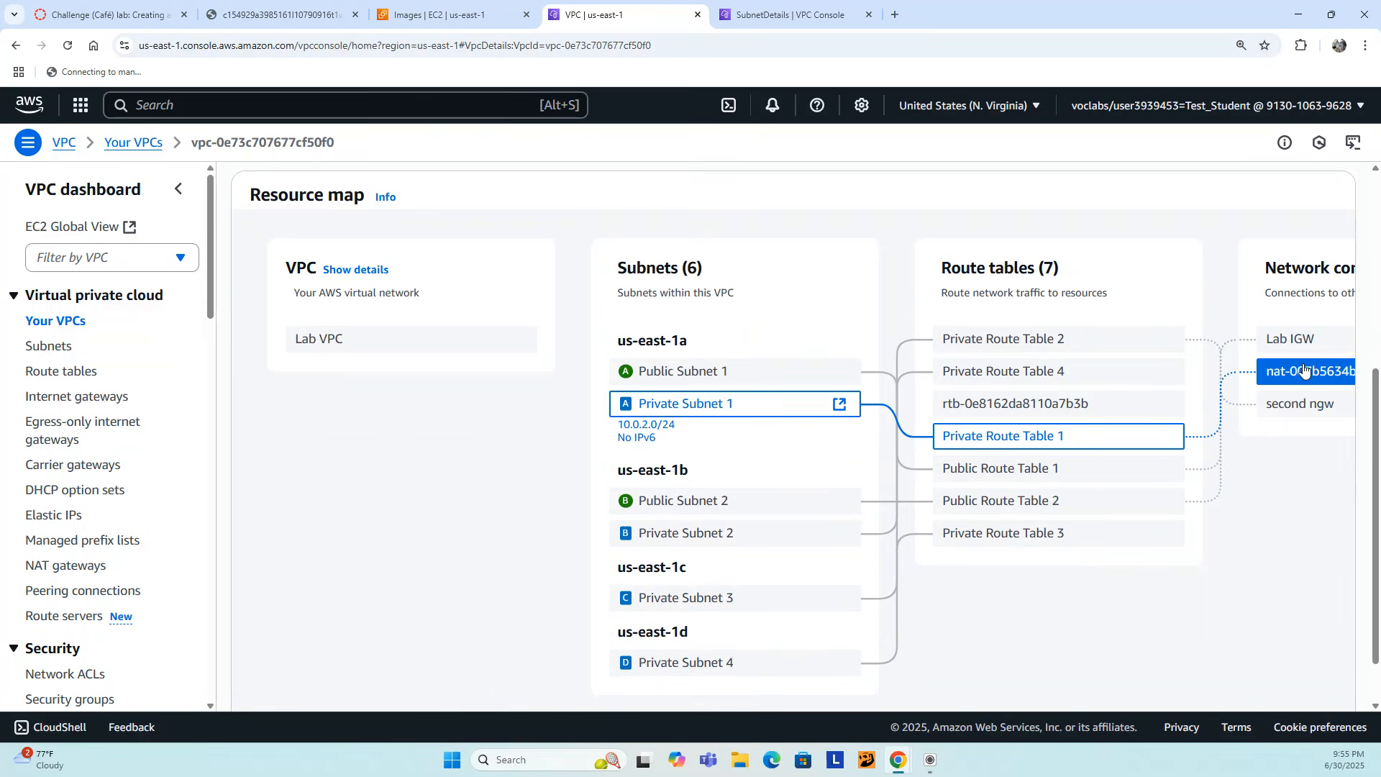
left_click(689, 532)
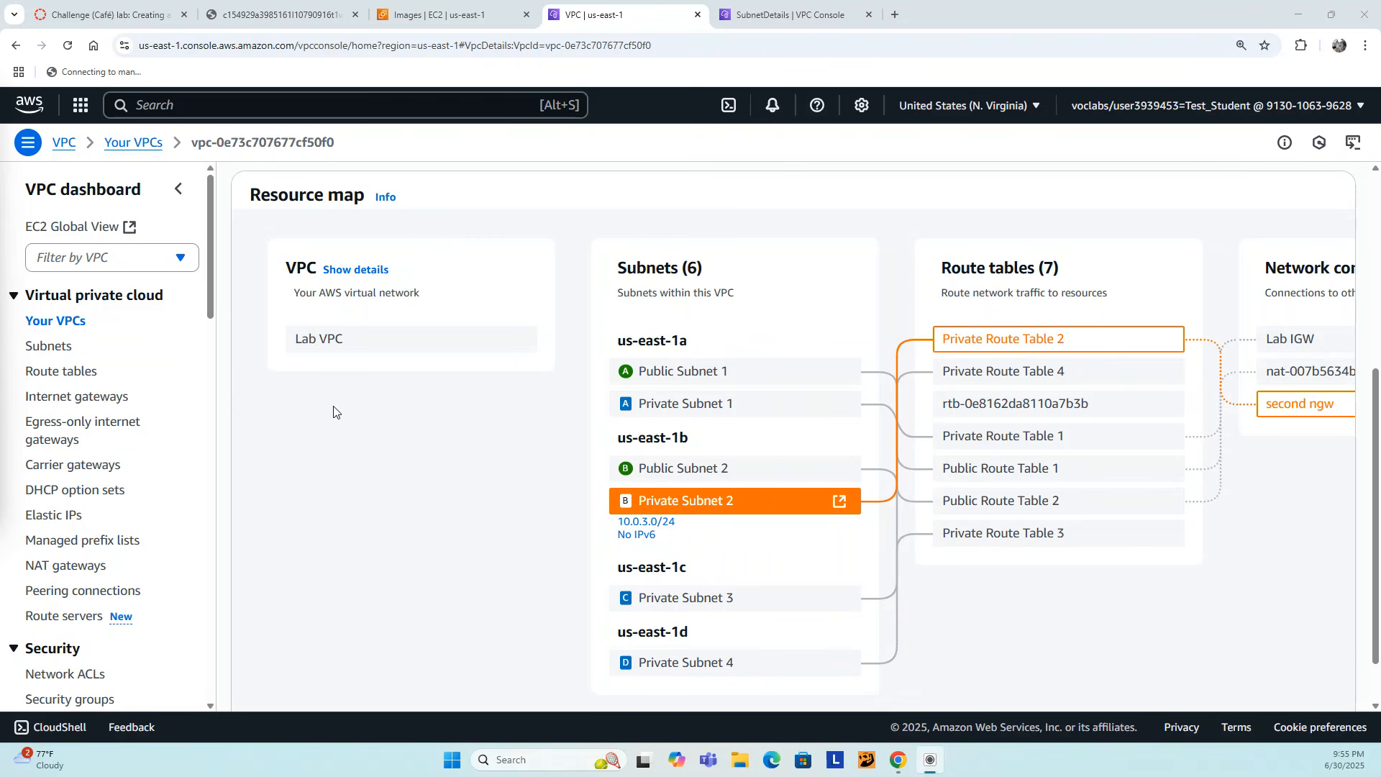
- Start a new EC2 launch template and name it "mytemplate"
left_click(446, 11)
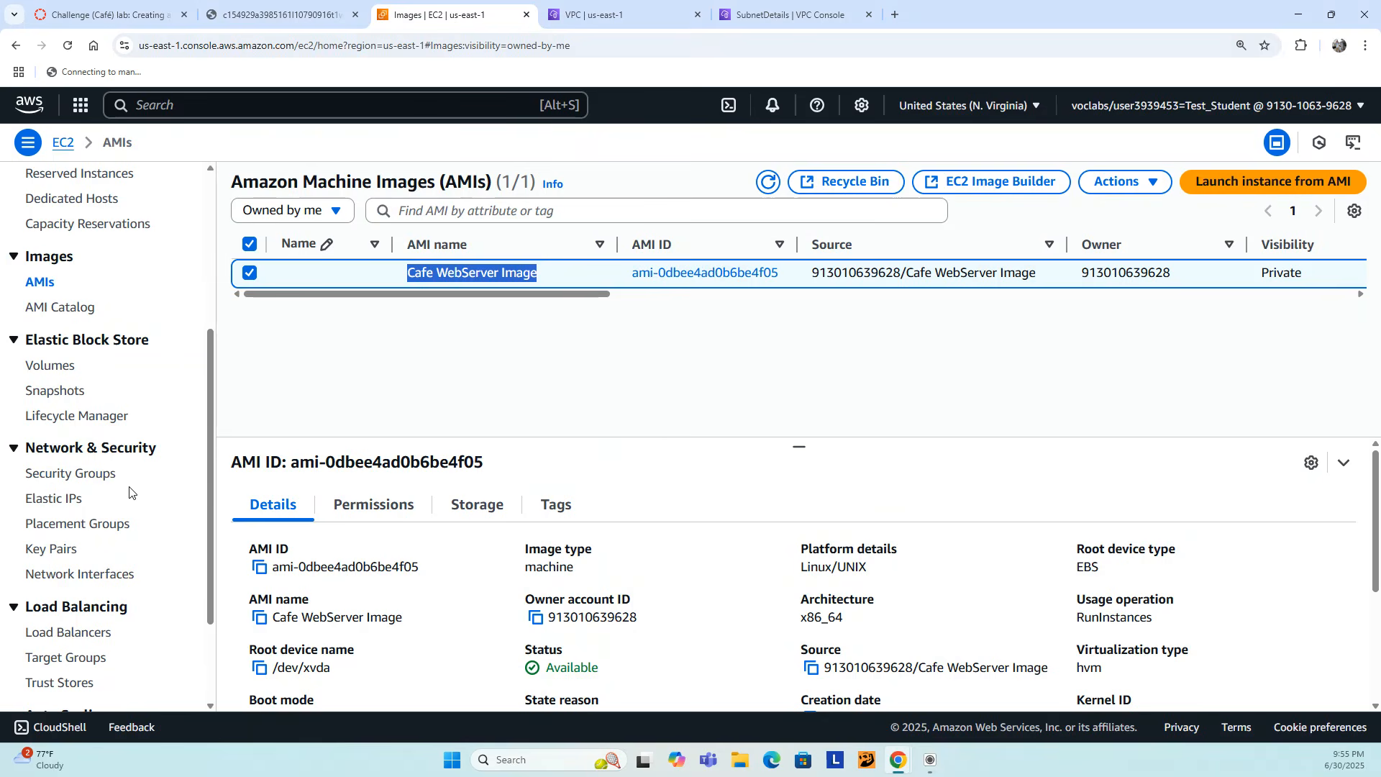
scroll(130, 492, "up", 3)
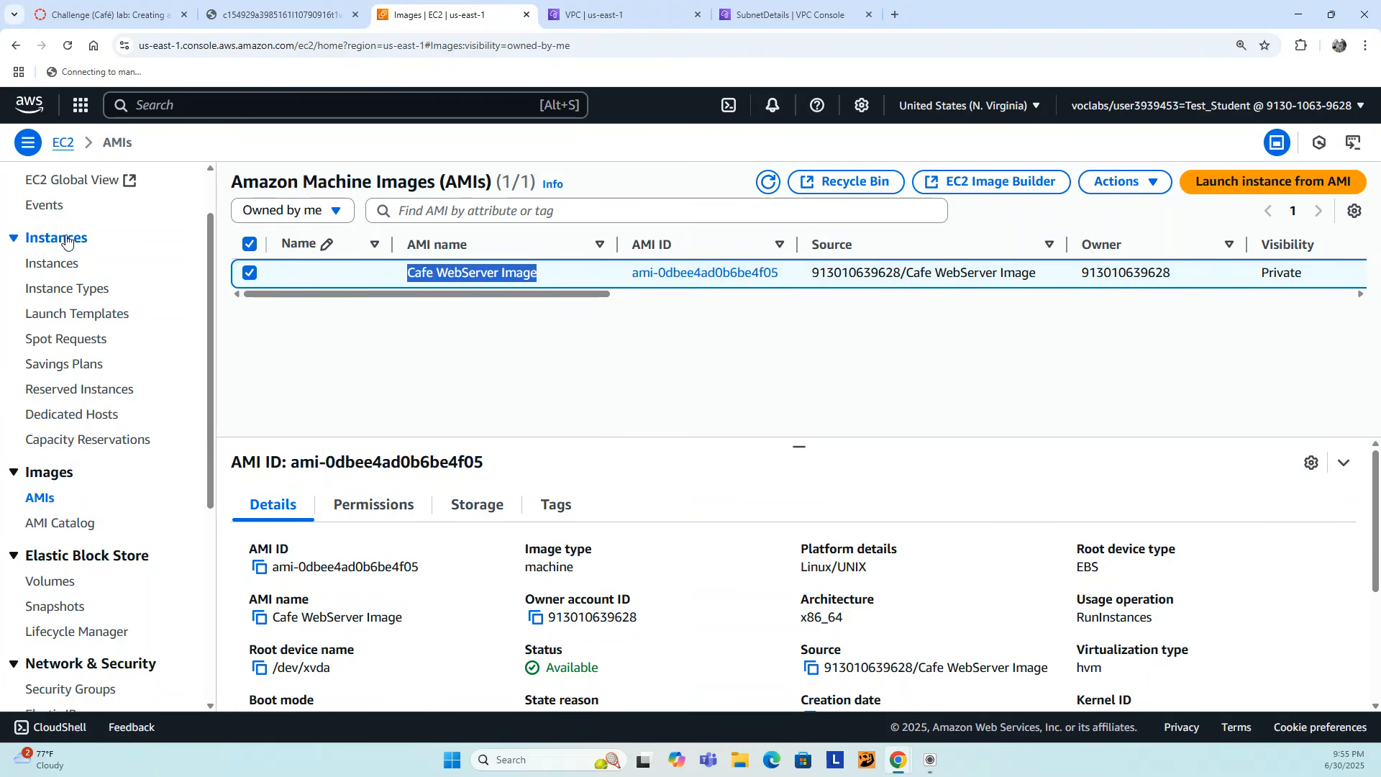
left_click(70, 316)
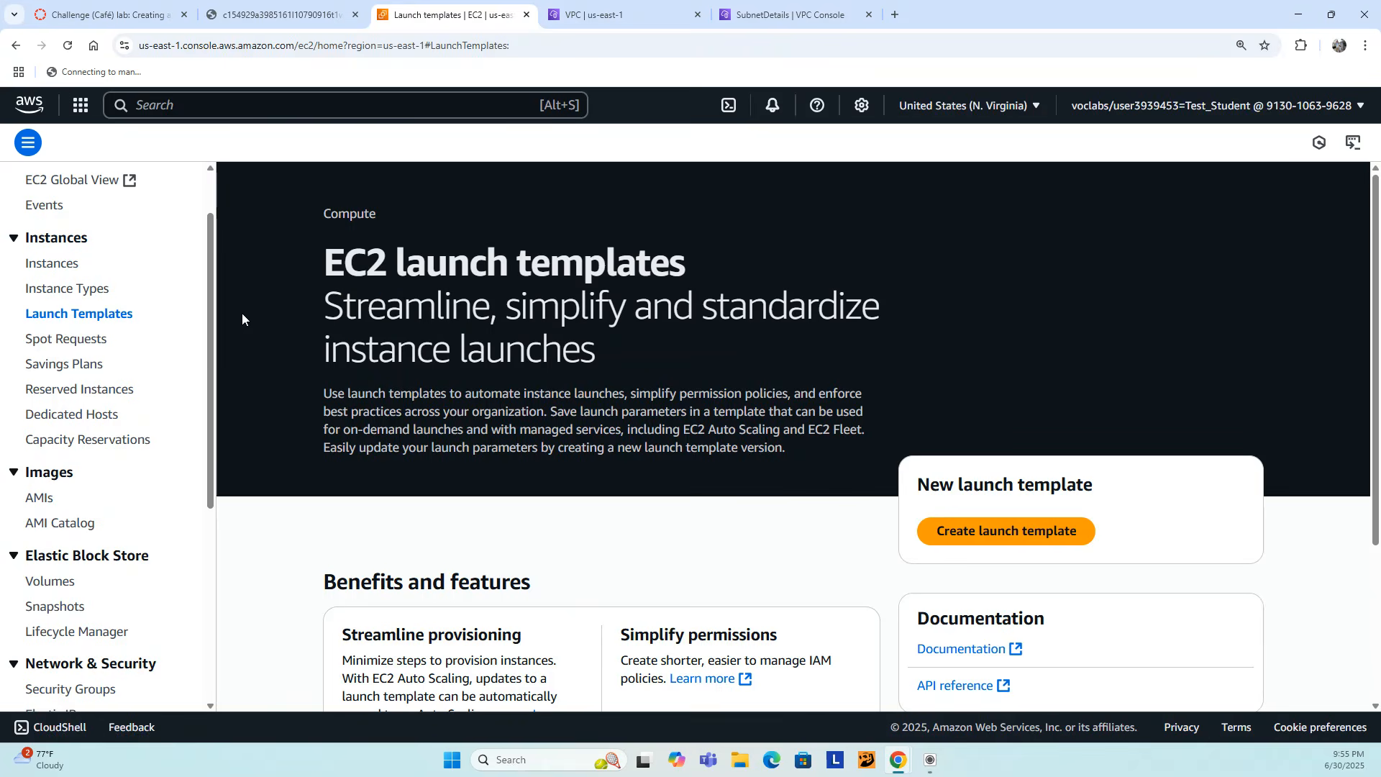
left_click(1023, 535)
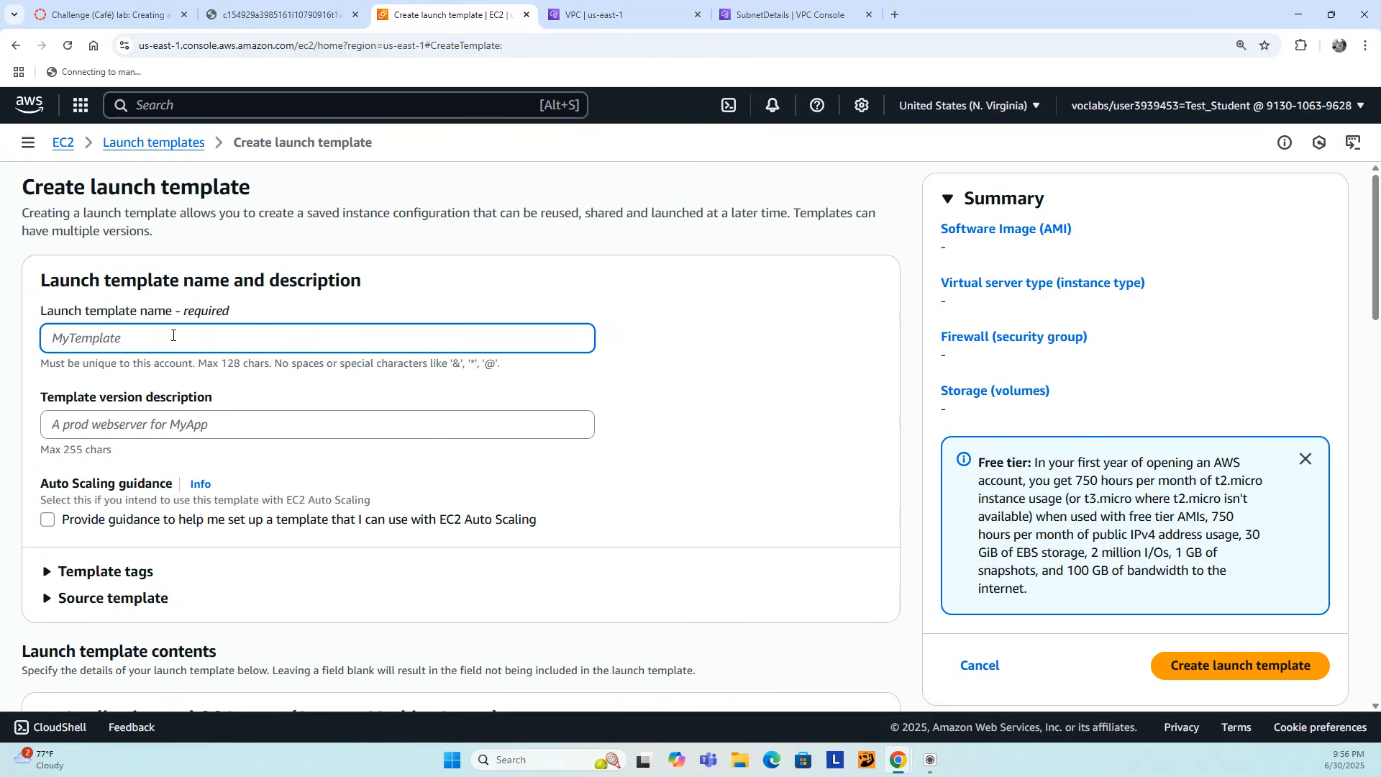
type("mytemplate")
- Choose the self-owned Cafe WebServer Image as the launch template's AMI
scroll(305, 414, "down", 2)
scroll(305, 415, "down", 4)
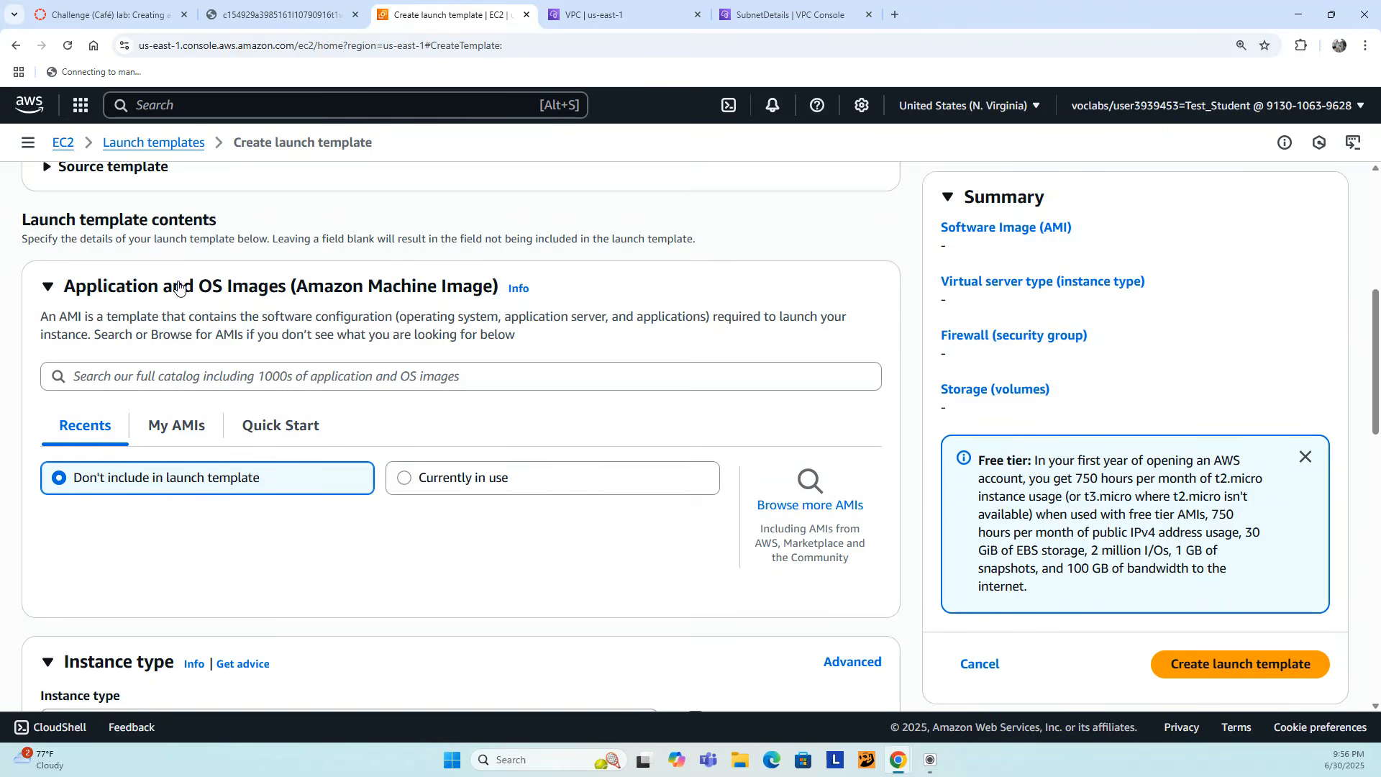
scroll(180, 289, "down", 1)
left_click(183, 356)
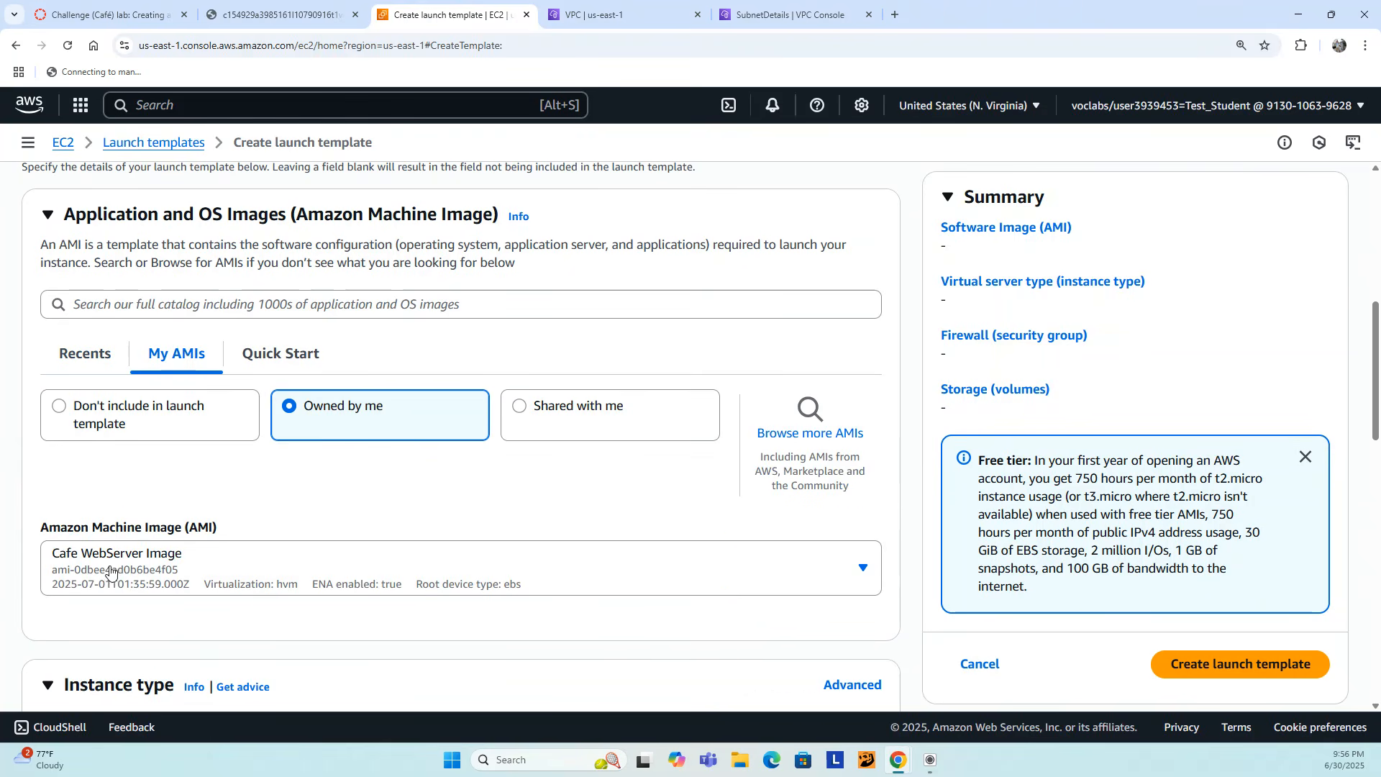
scroll(112, 570, "down", 2)
left_click(139, 418)
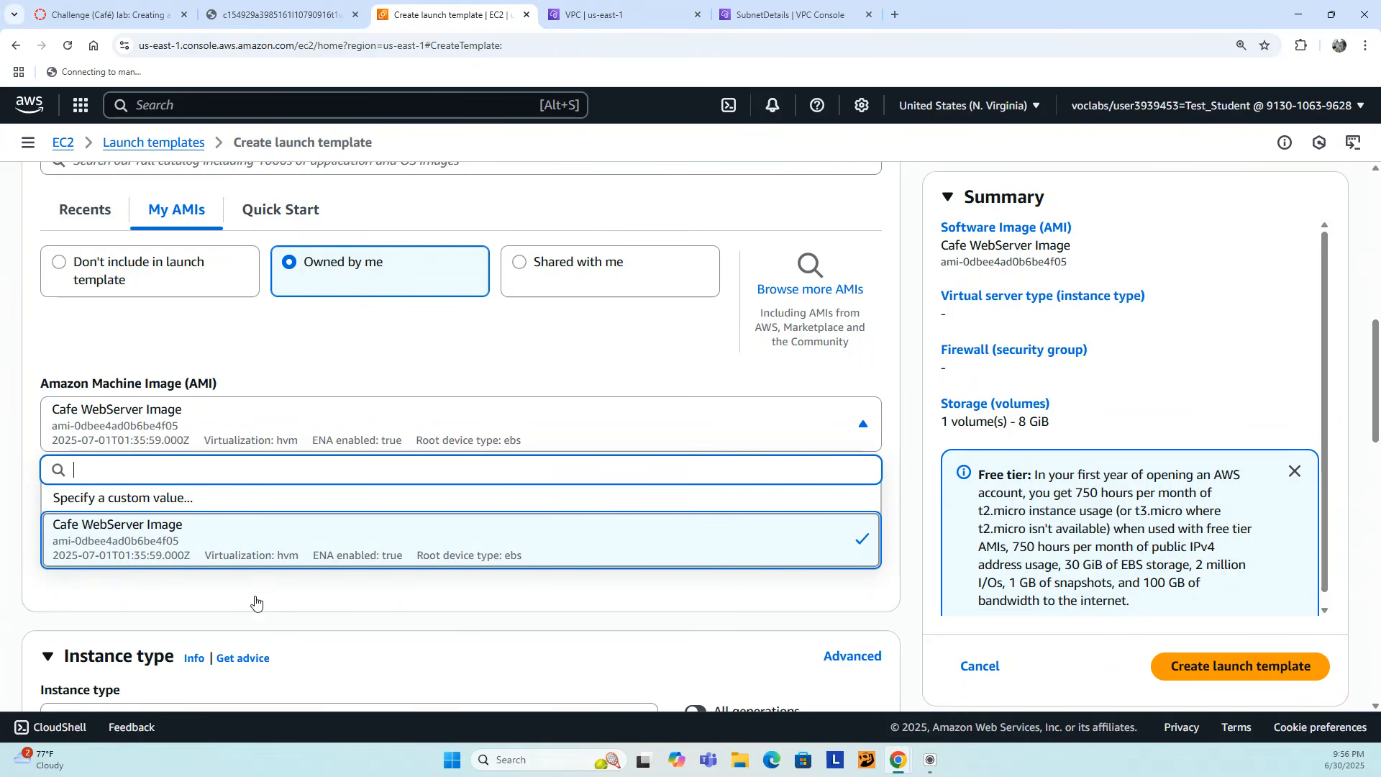
left_click(121, 564)
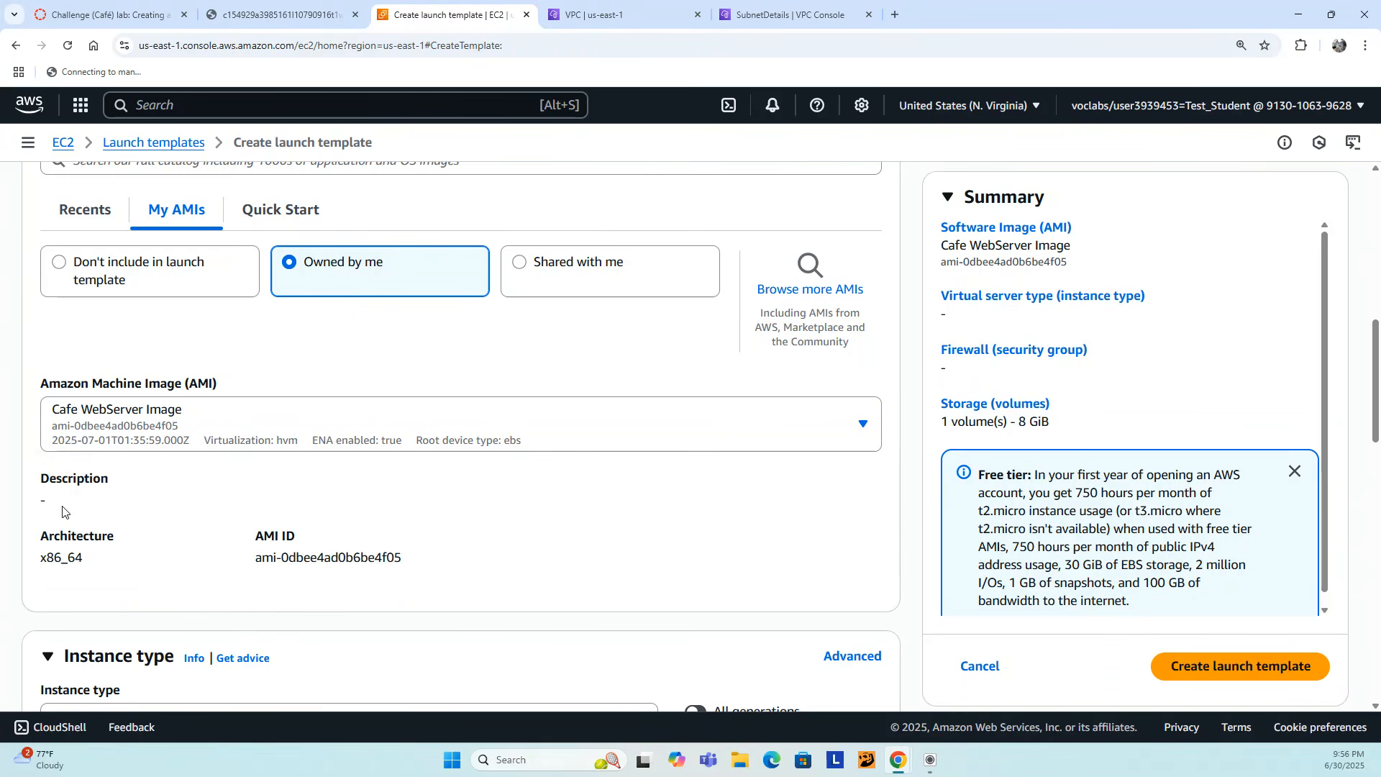
- Set the launch template's instance type to t2.micro
scroll(63, 509, "down", 3)
scroll(63, 509, "down", 1)
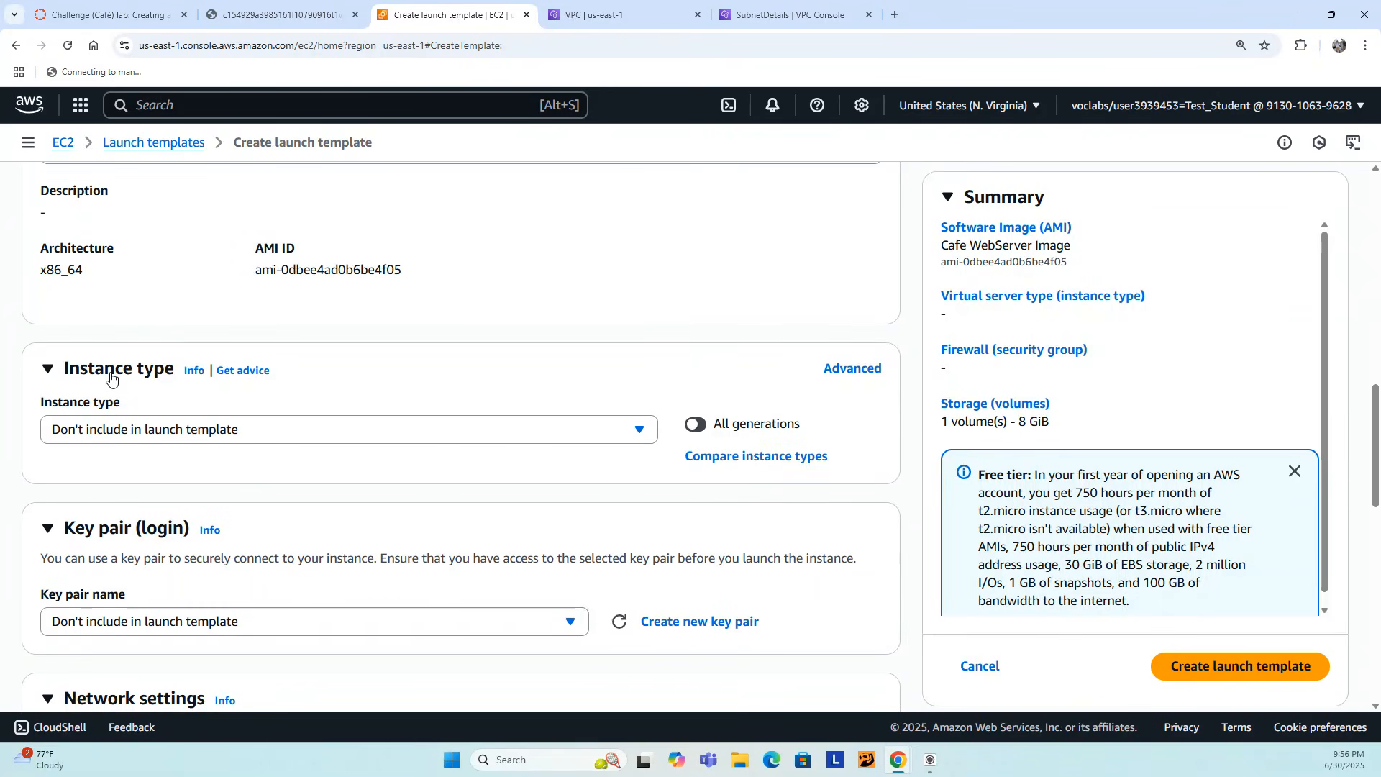
left_click(158, 428)
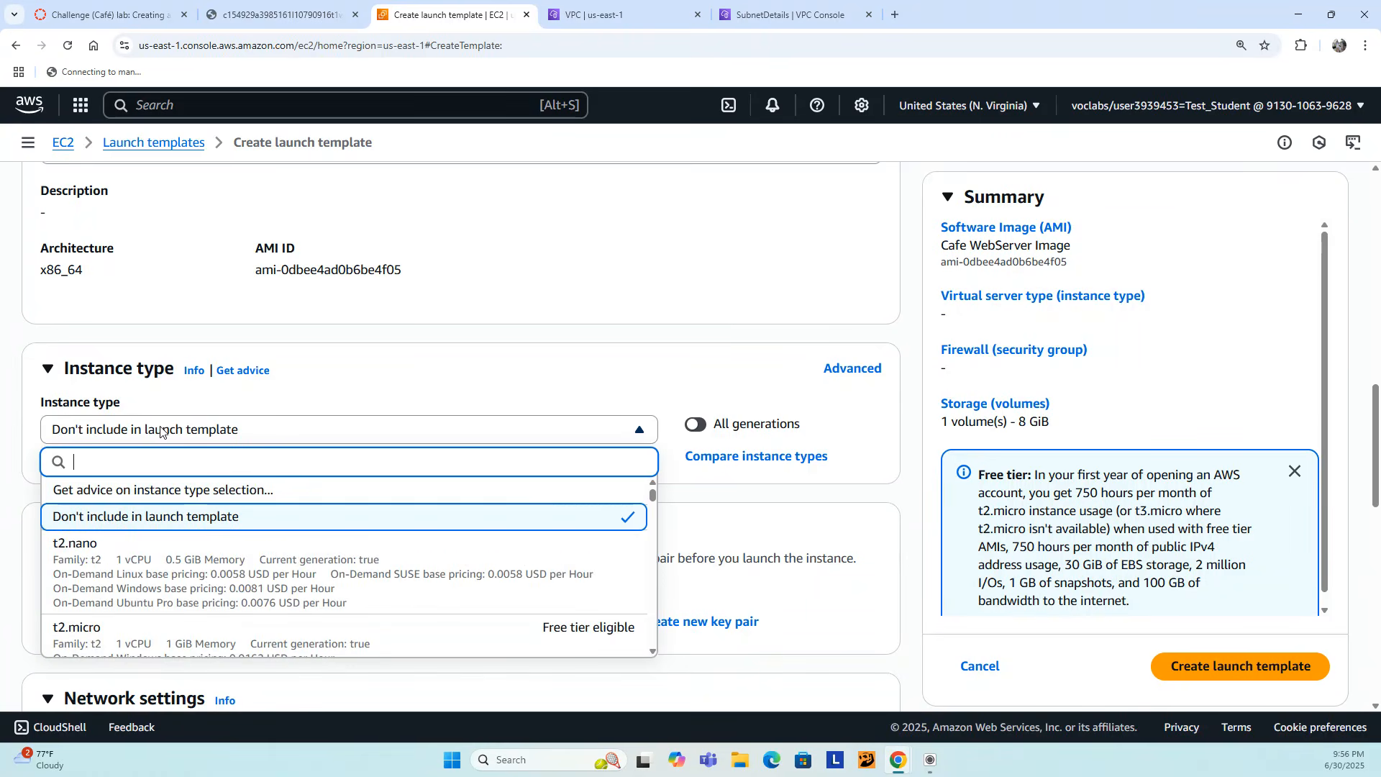
left_click(89, 636)
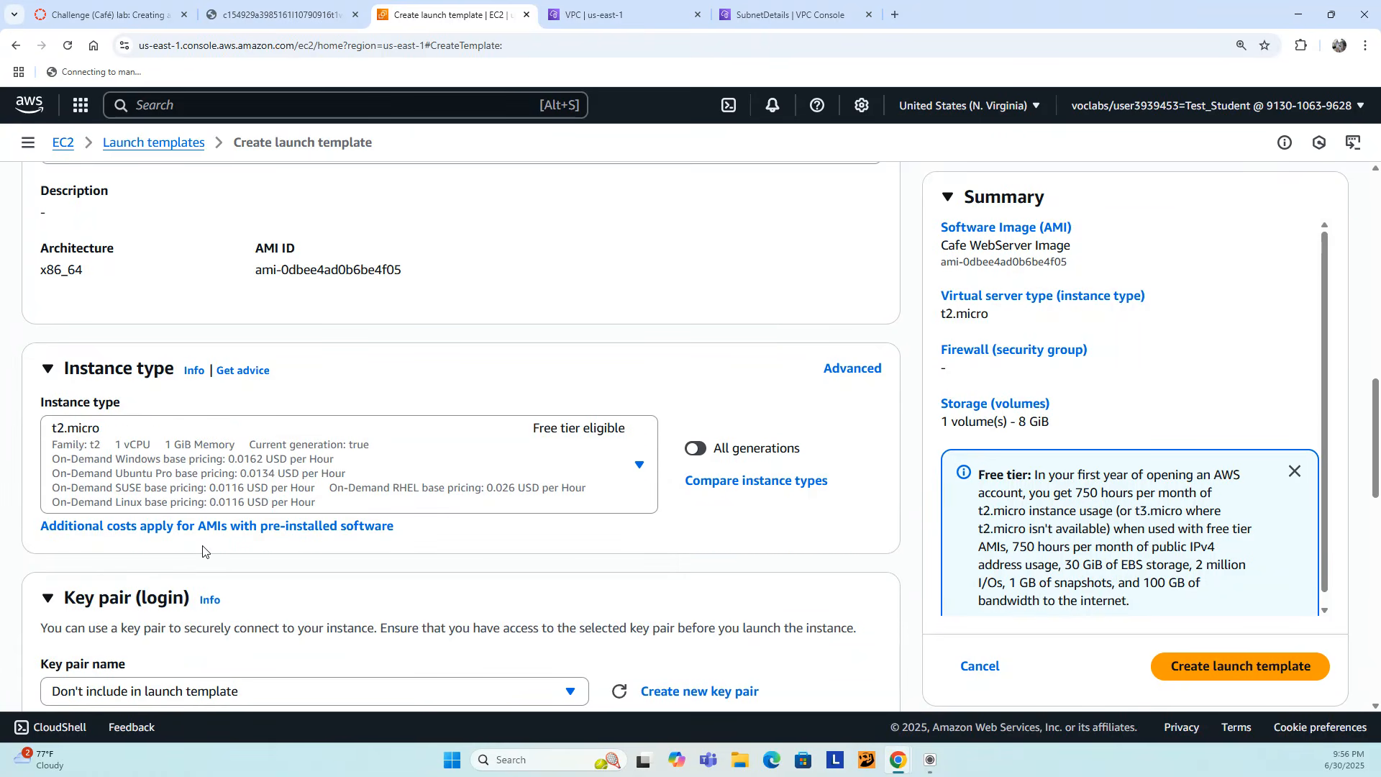
- Create an RSA key pair named "demo-key" in .ppk format for the launch template
scroll(198, 568, "down", 4)
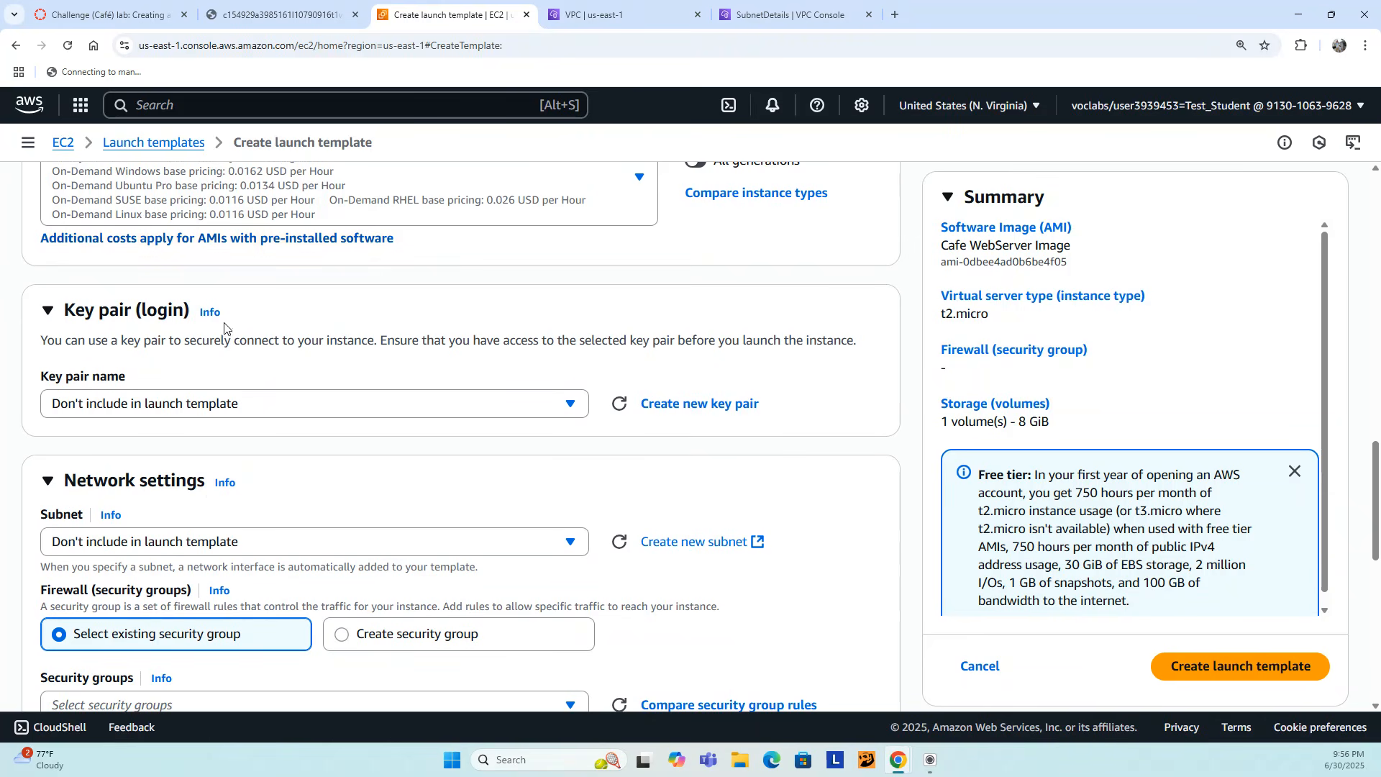
left_click(674, 411)
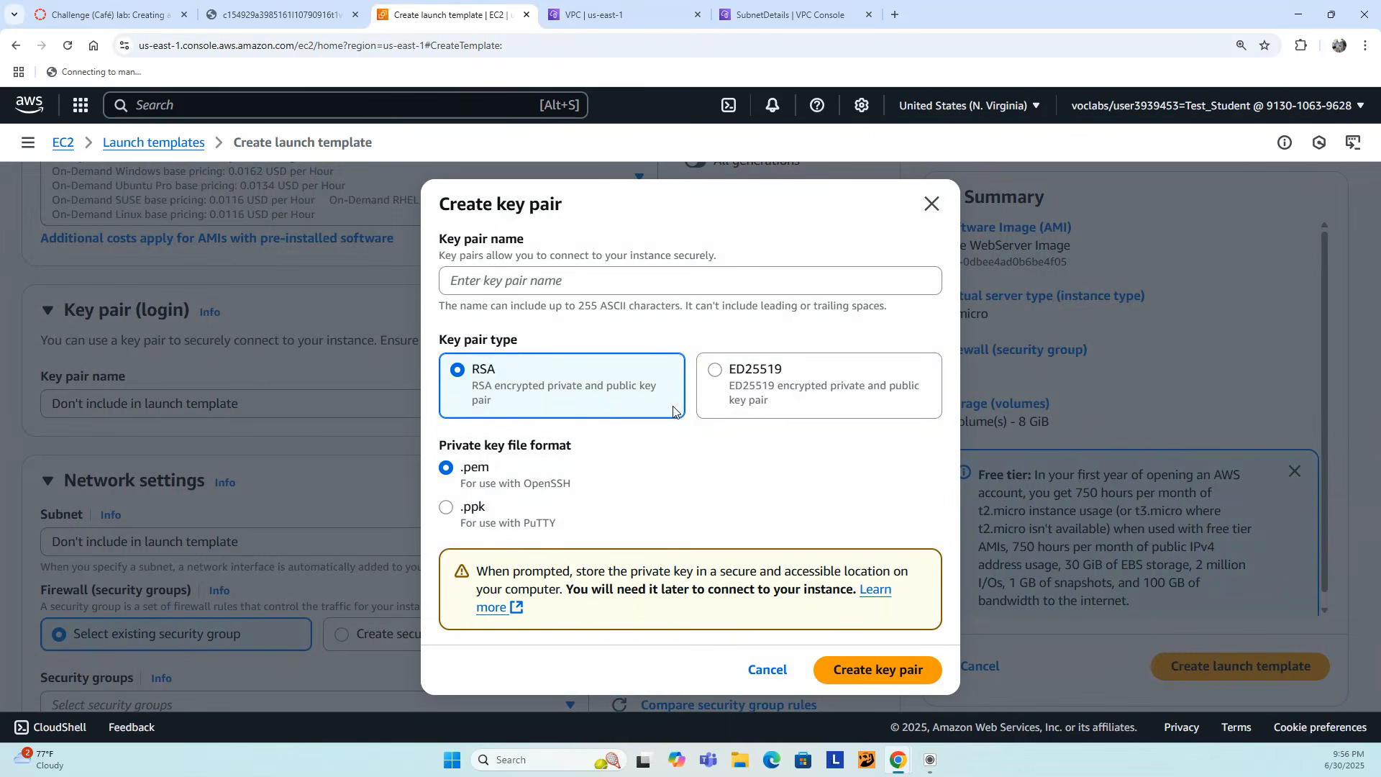
left_click(476, 509)
left_click(499, 284)
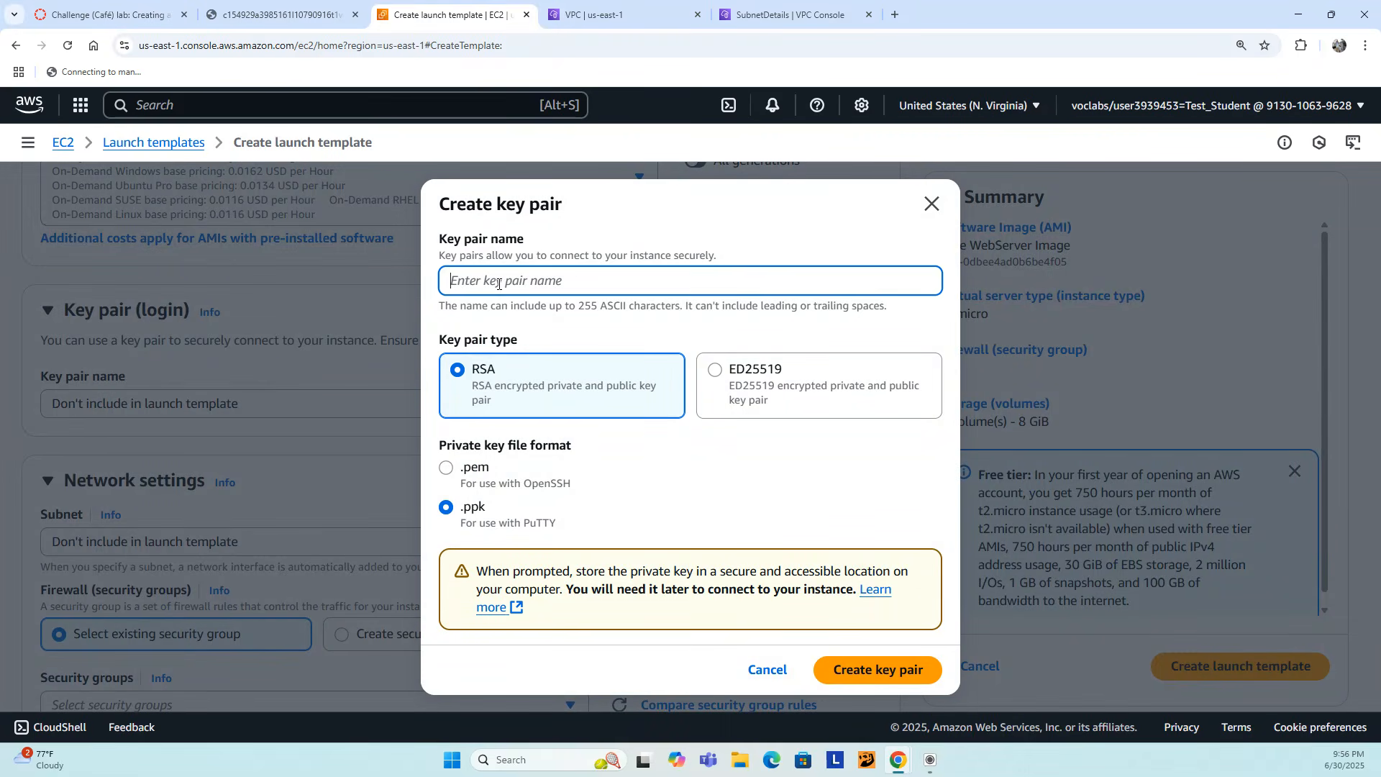
type("demo-key")
left_click(884, 669)
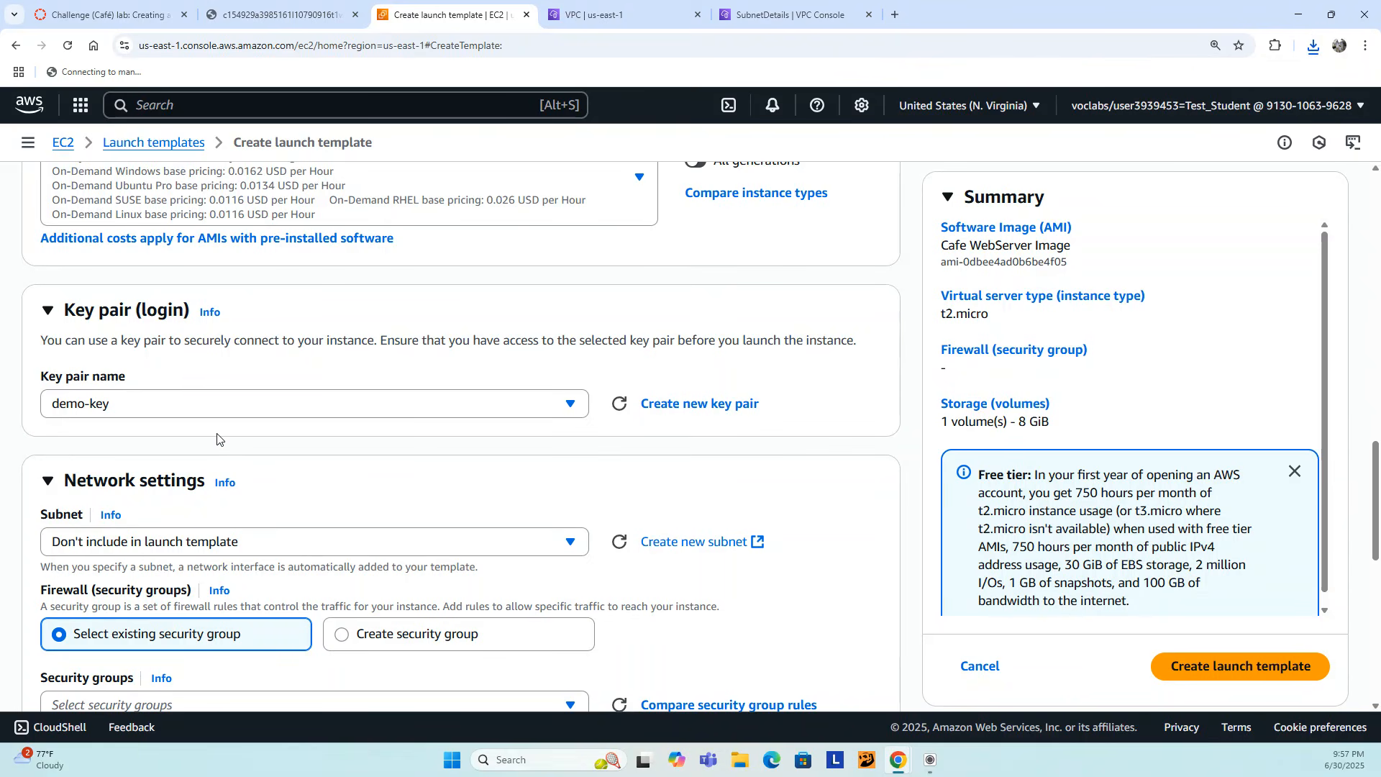
- Assign the existing CafeSG security group to the launch template
scroll(217, 438, "down", 2)
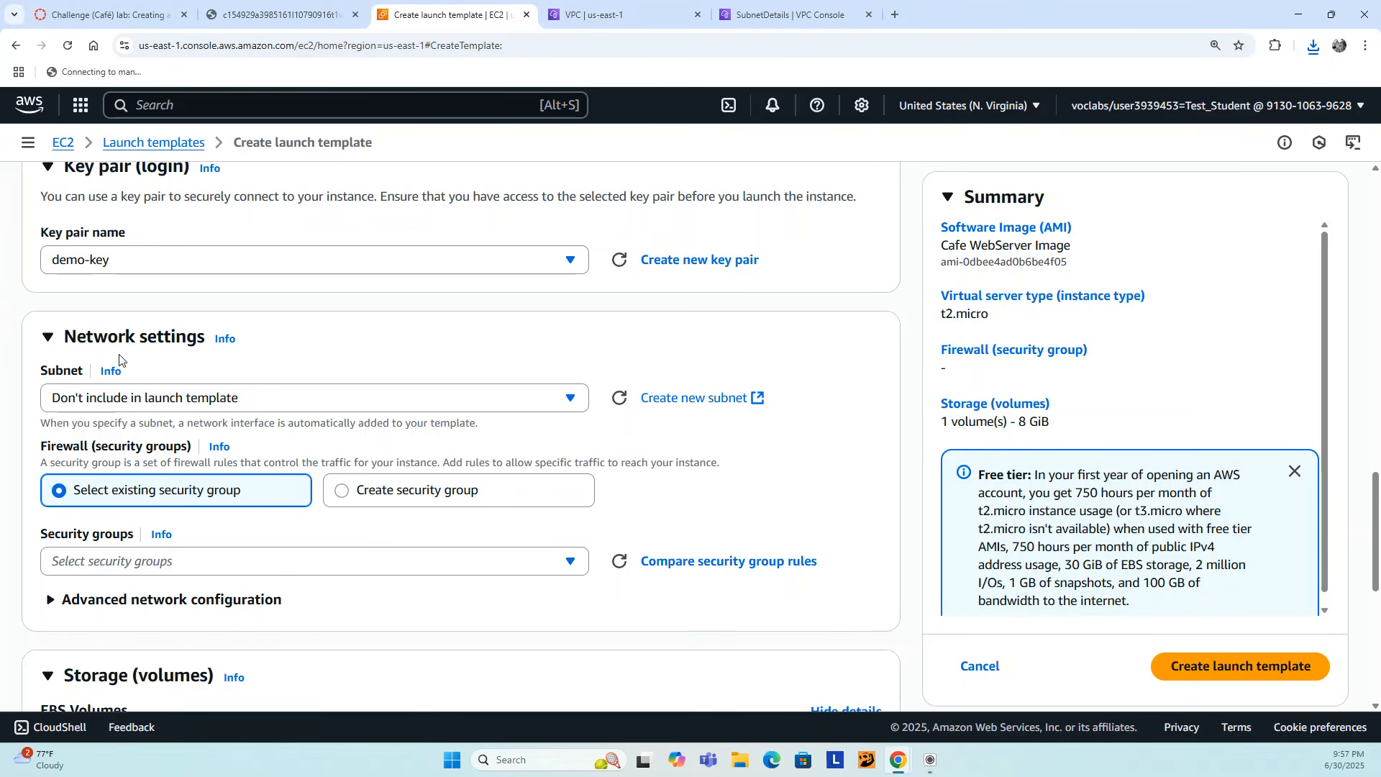
scroll(230, 524, "down", 2)
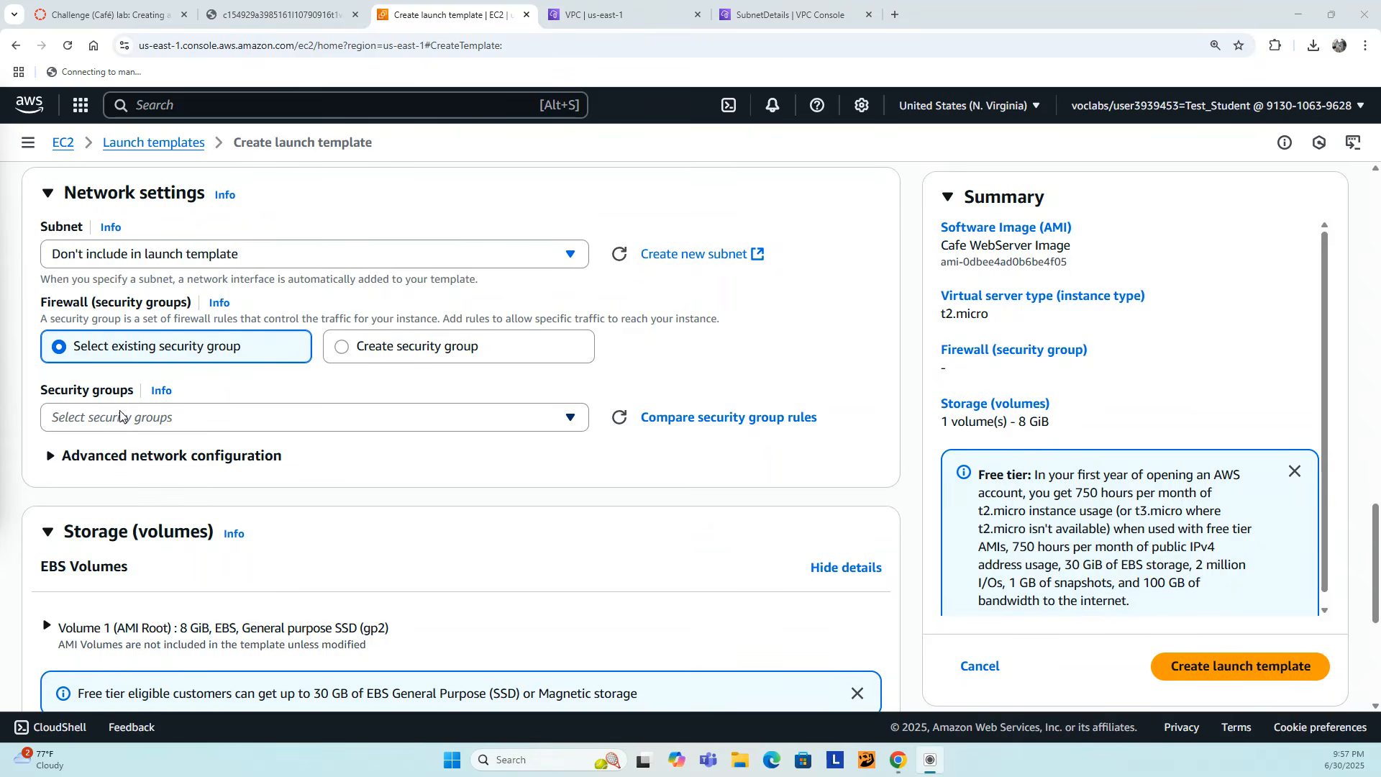
left_click(552, 427)
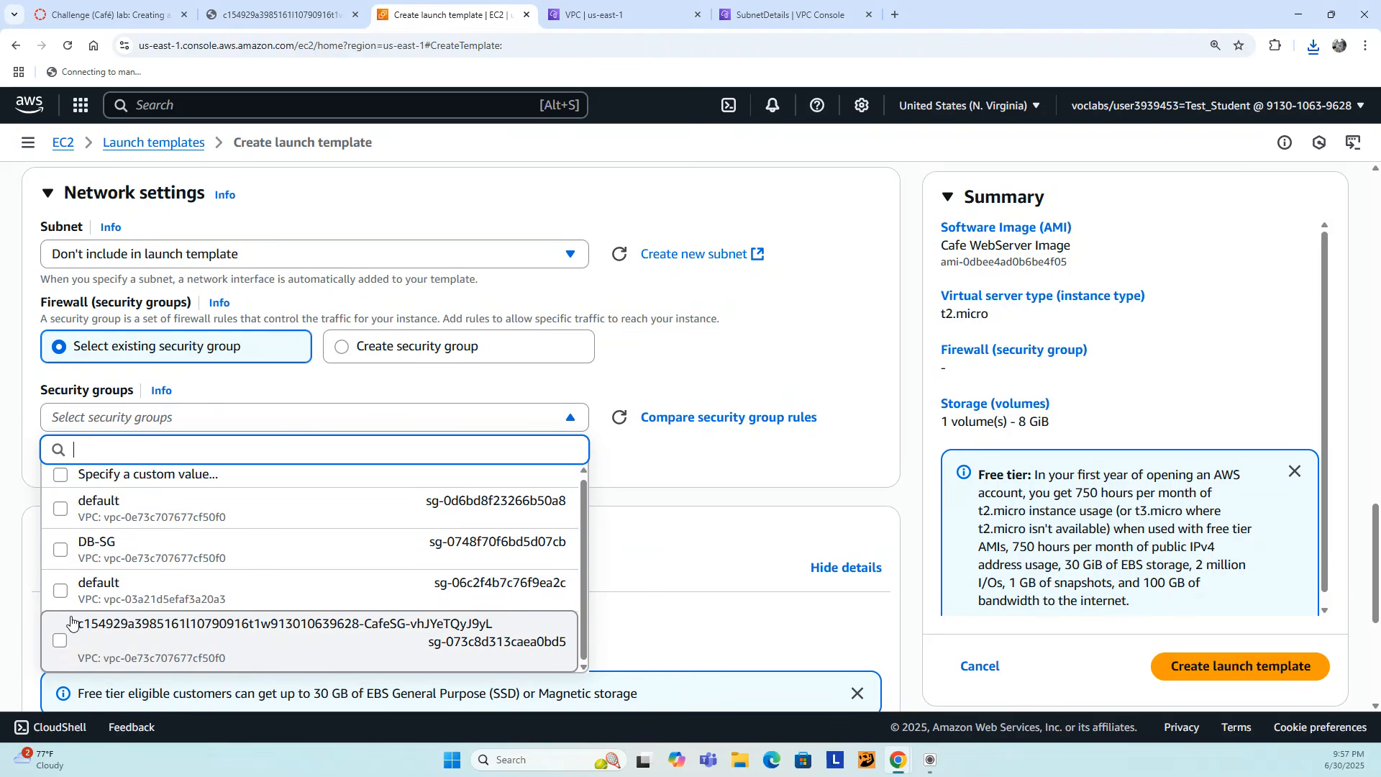
left_click(62, 642)
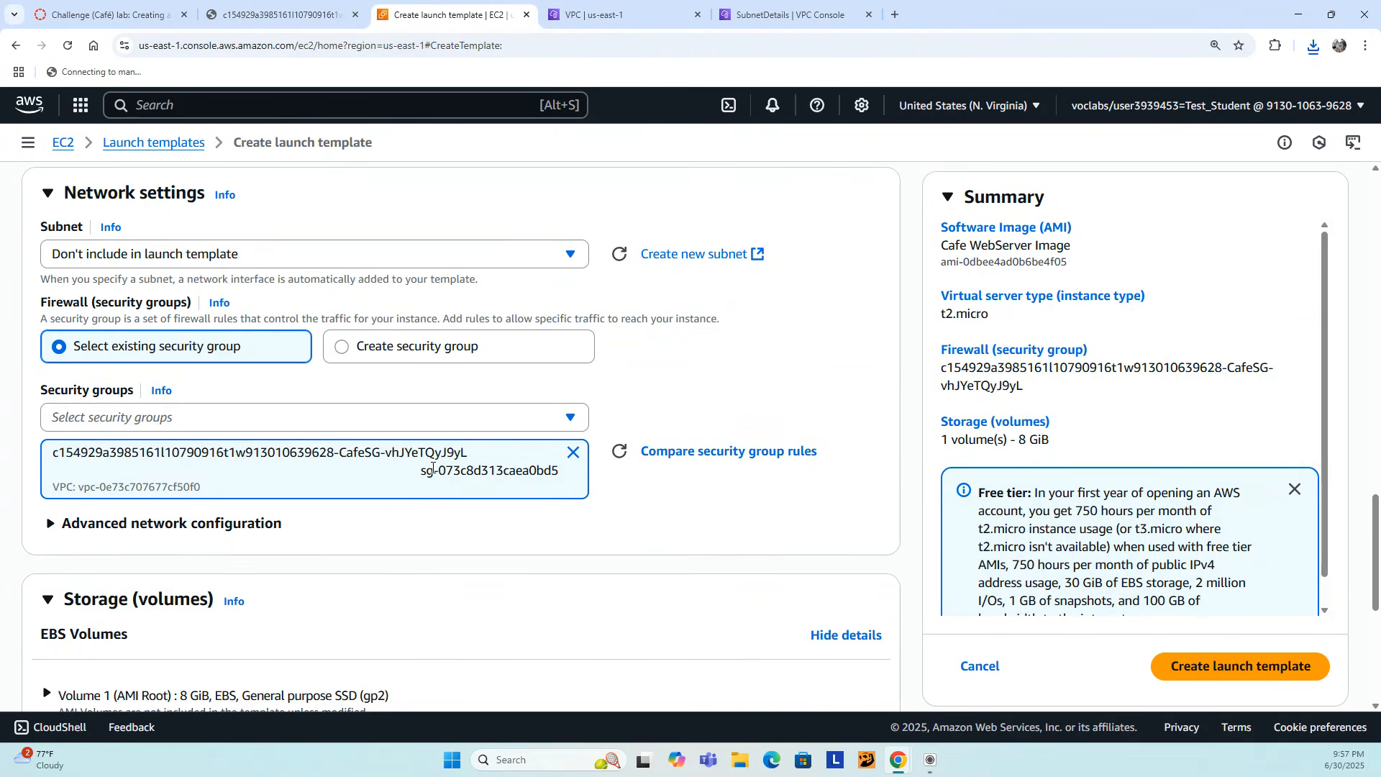
double_click(357, 453)
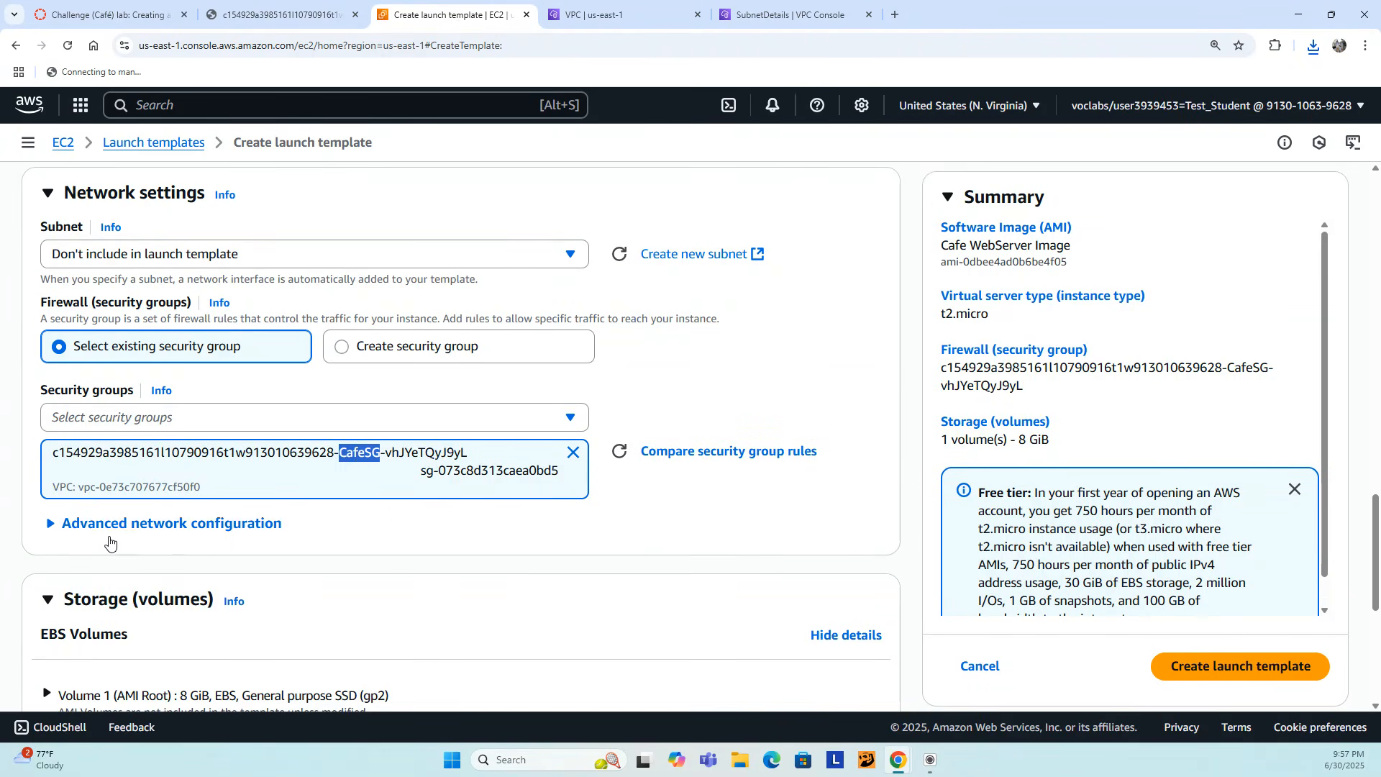
left_click(18, 512)
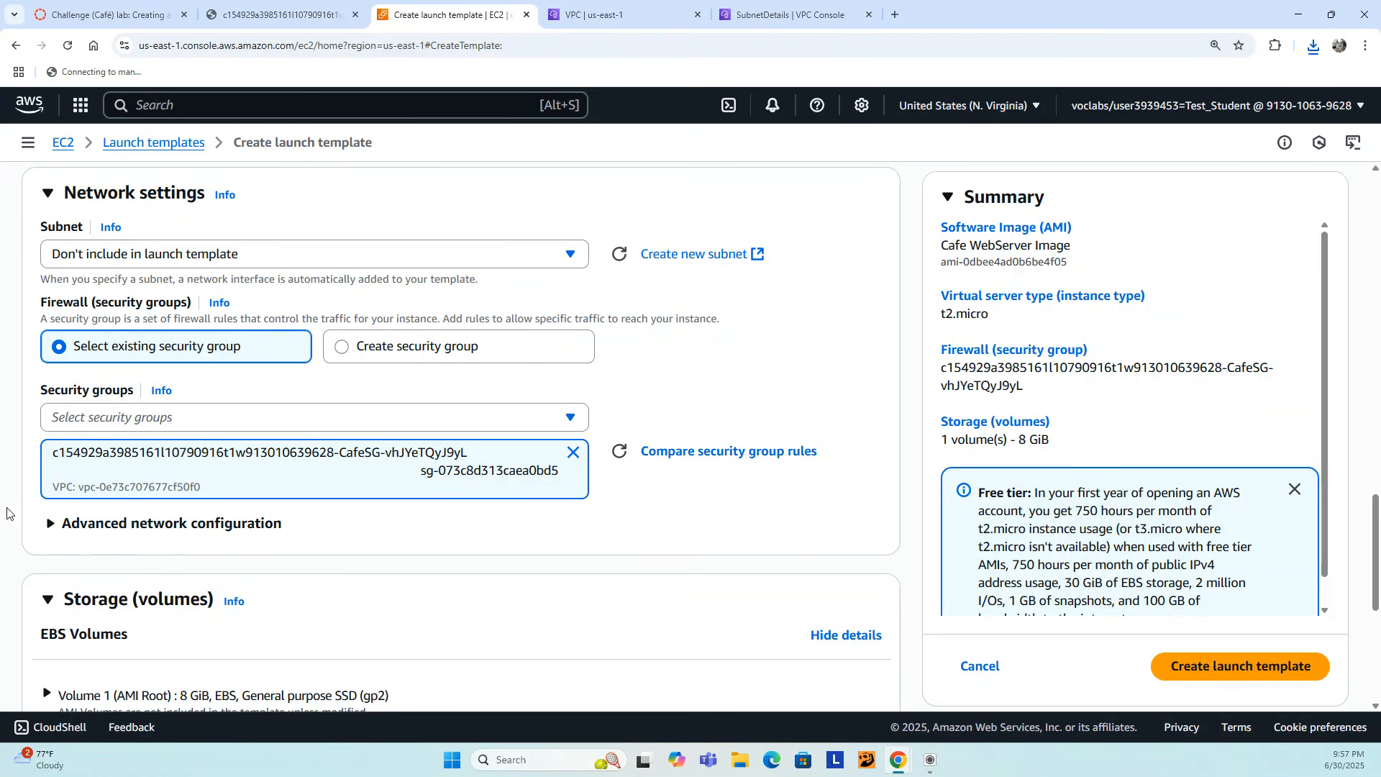
- Add a resource tag for instances with the key "Name" and the value "webserver" to the launch template
scroll(521, 471, "down", 3)
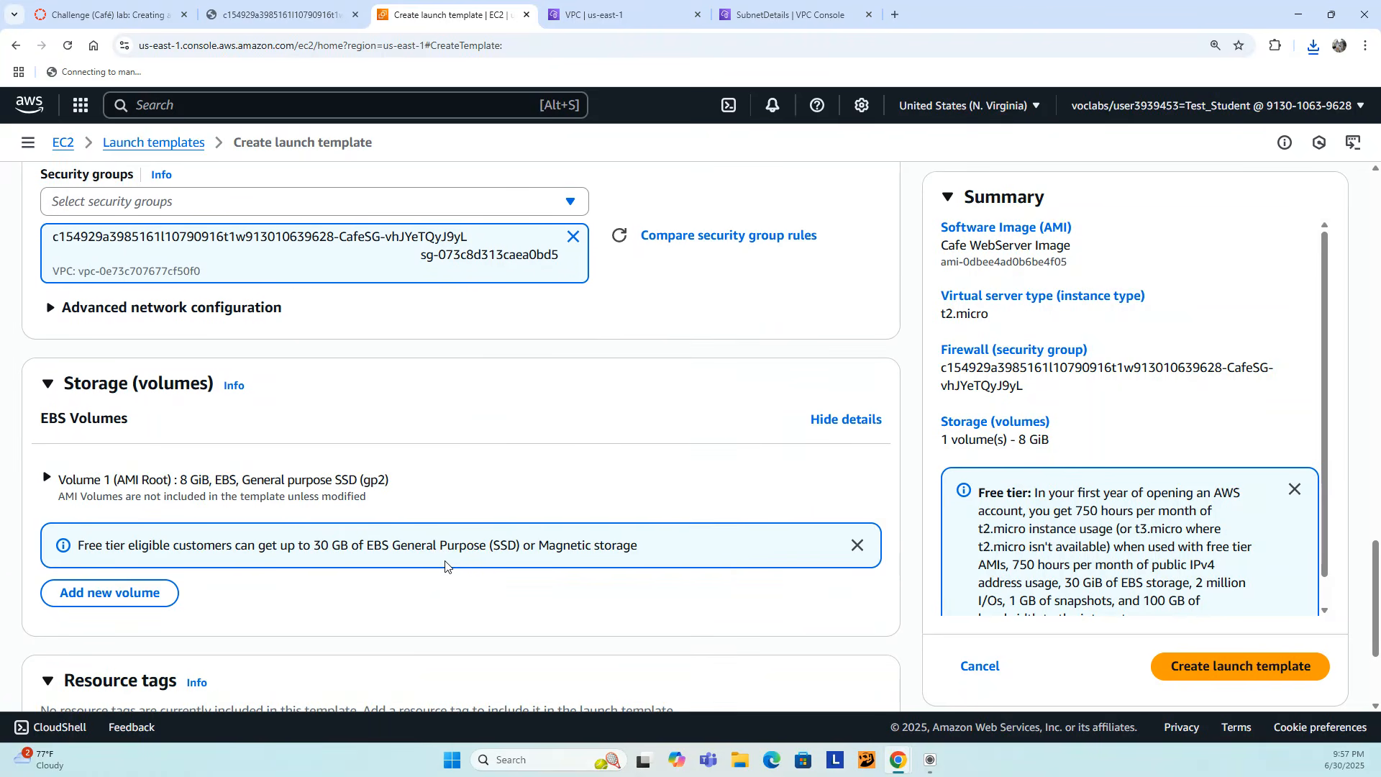
scroll(442, 566, "down", 2)
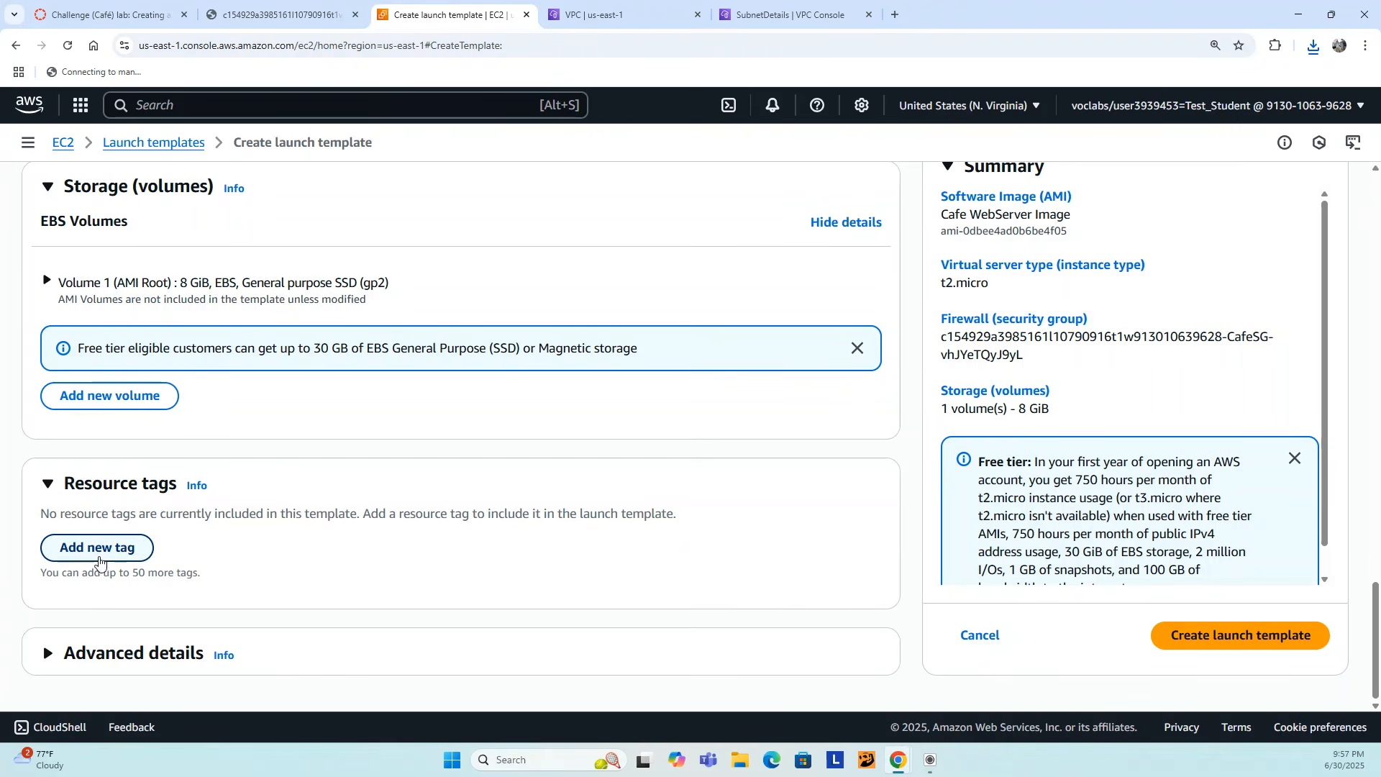
left_click(106, 556)
left_click(109, 553)
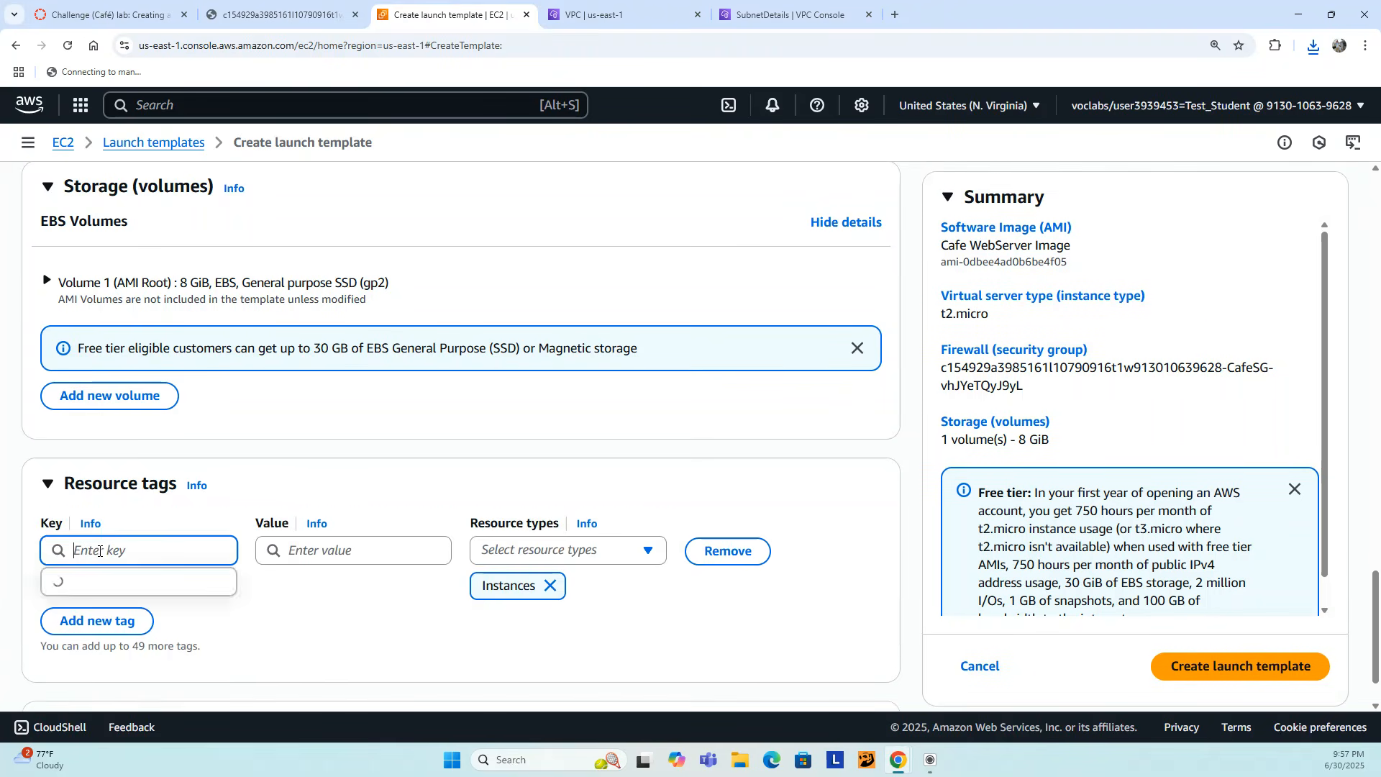
type("Name")
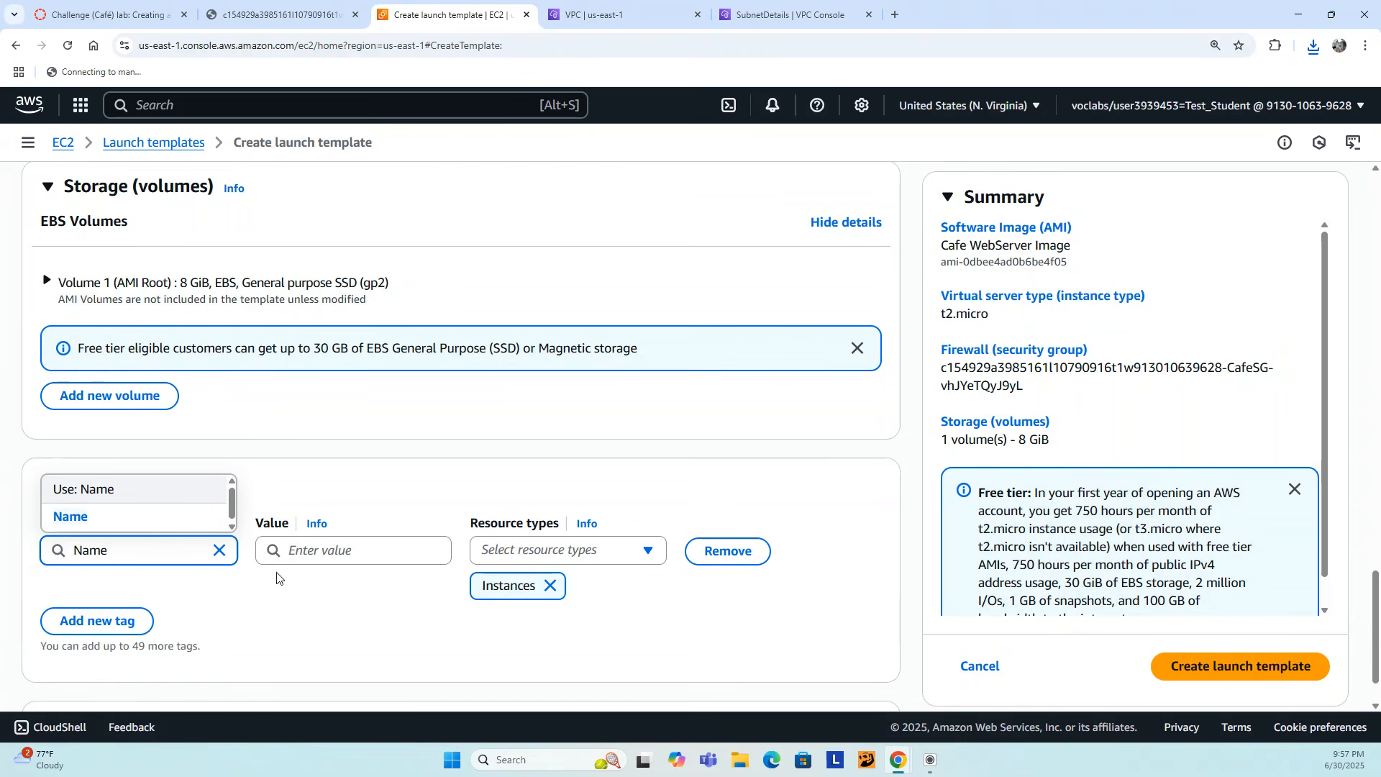
left_click(338, 552)
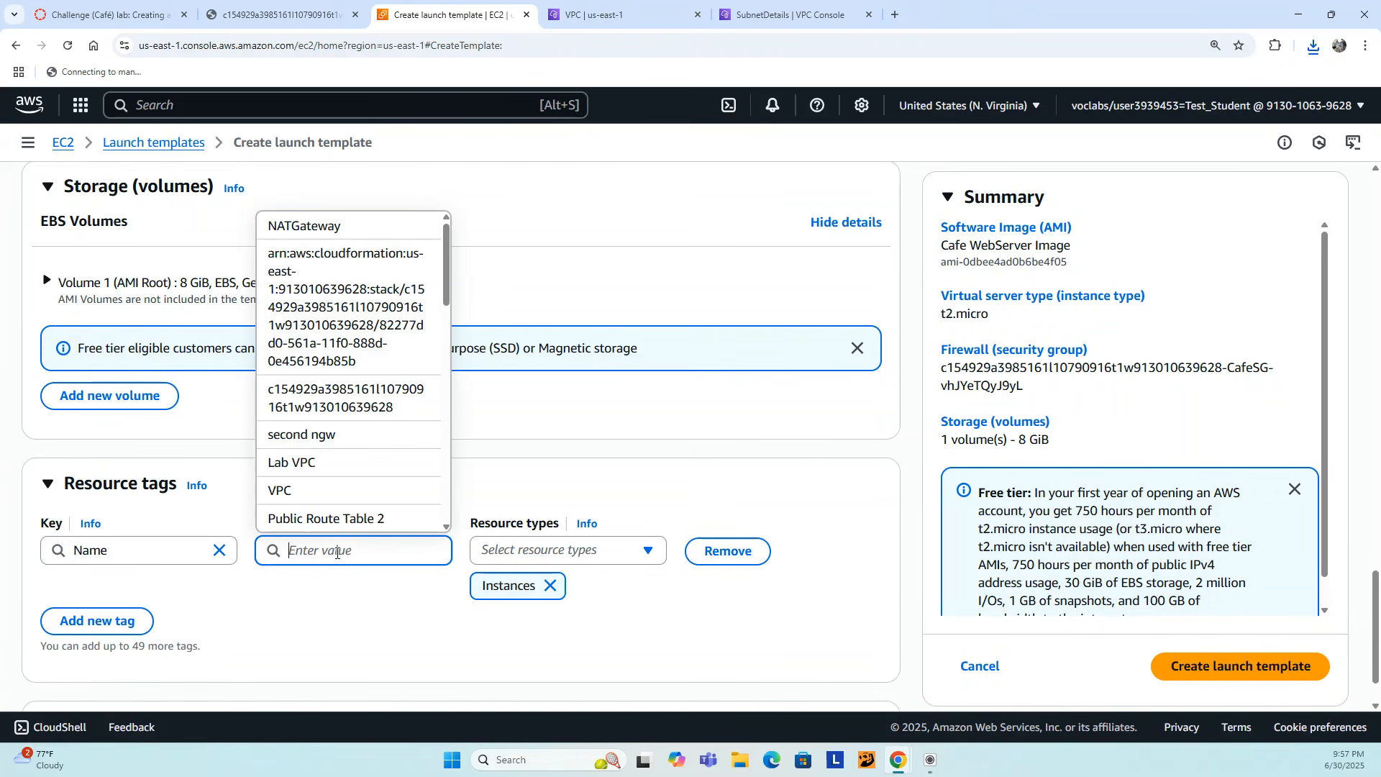
type("ern")
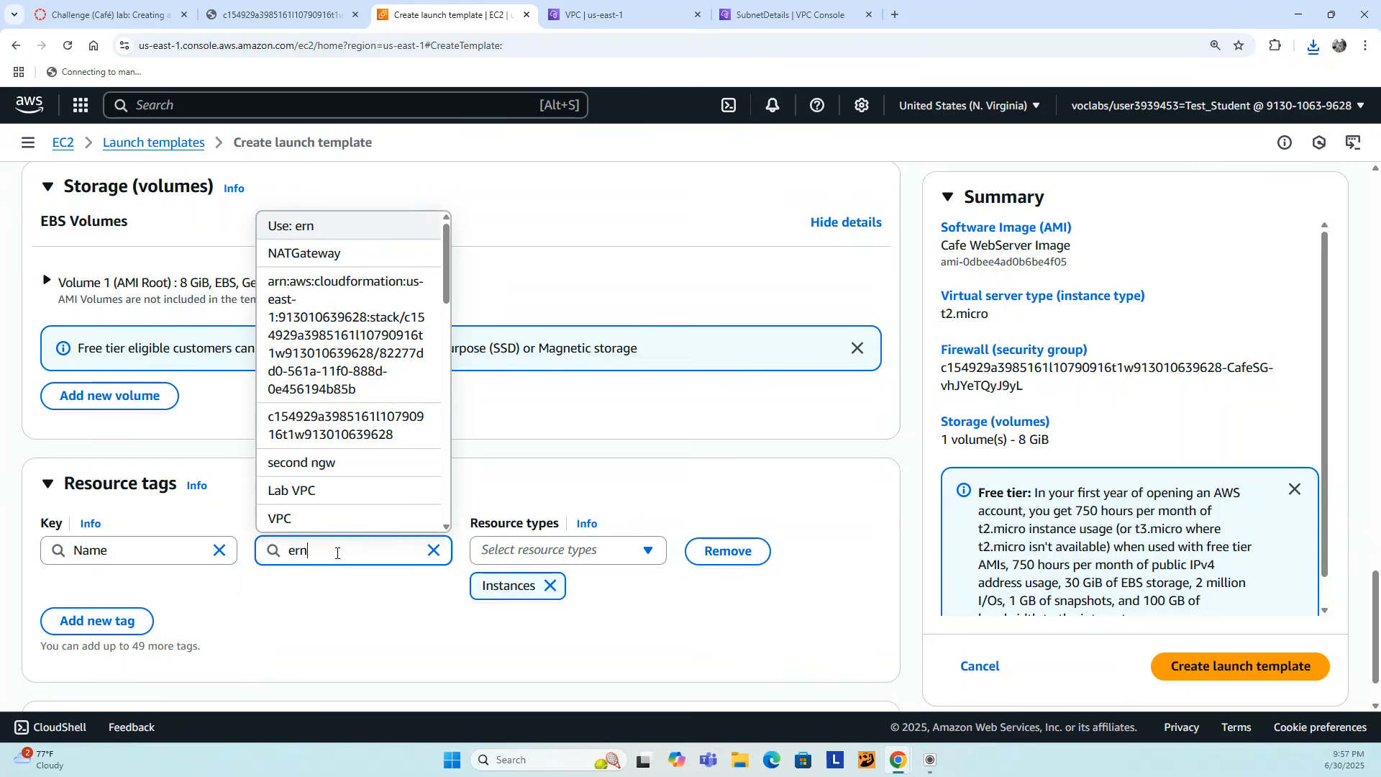
key("BackSpace")
key("BackSpace")
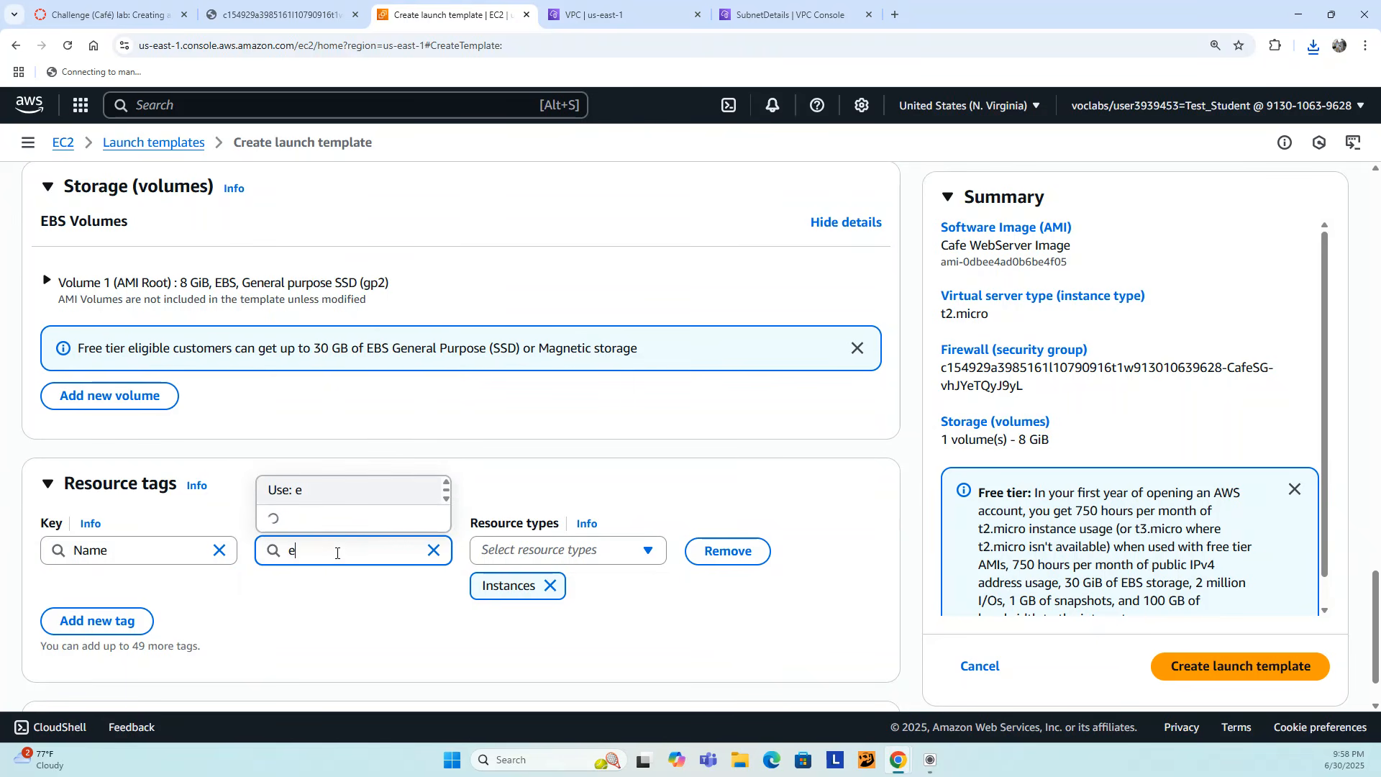
type("webserver")
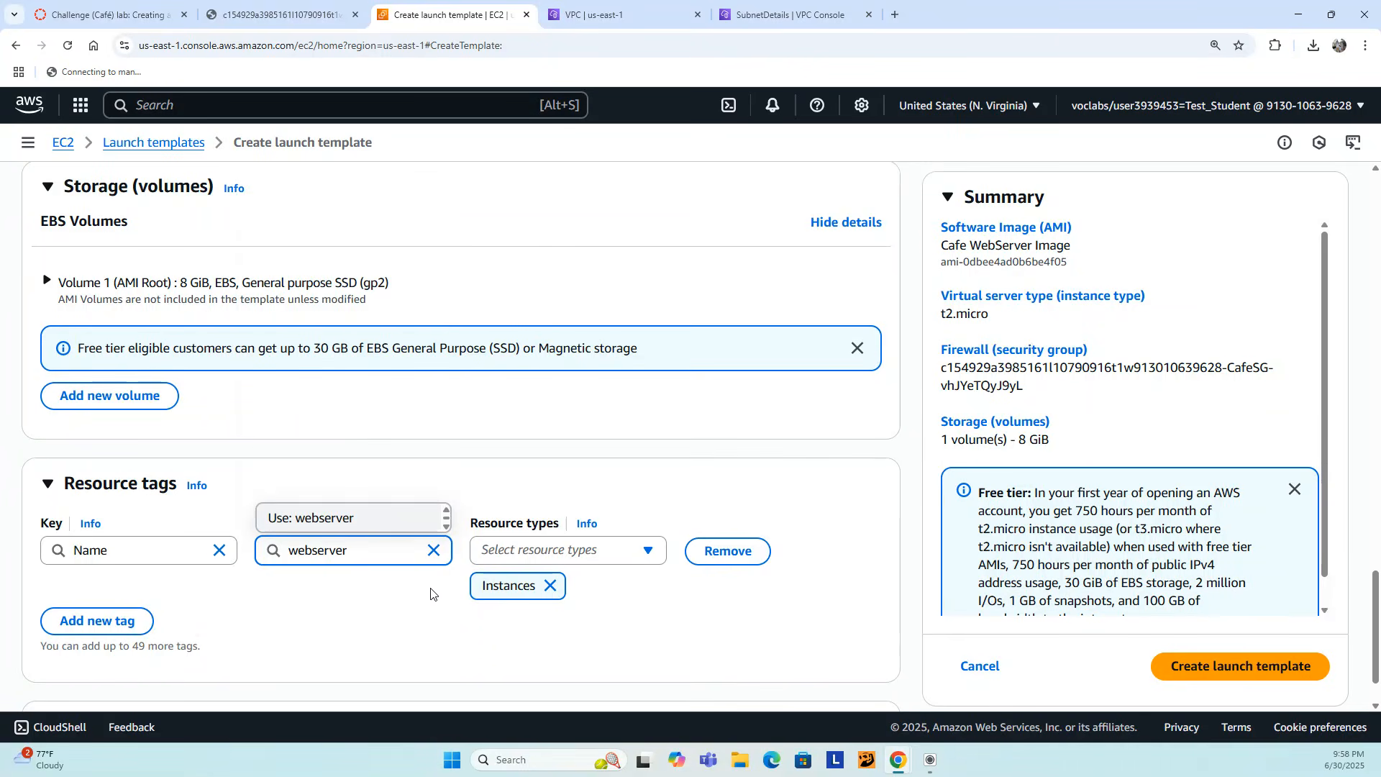
left_click(377, 628)
- Set the IAM instance profile in the launch template's advanced details to CafeRole
scroll(376, 628, "down", 2)
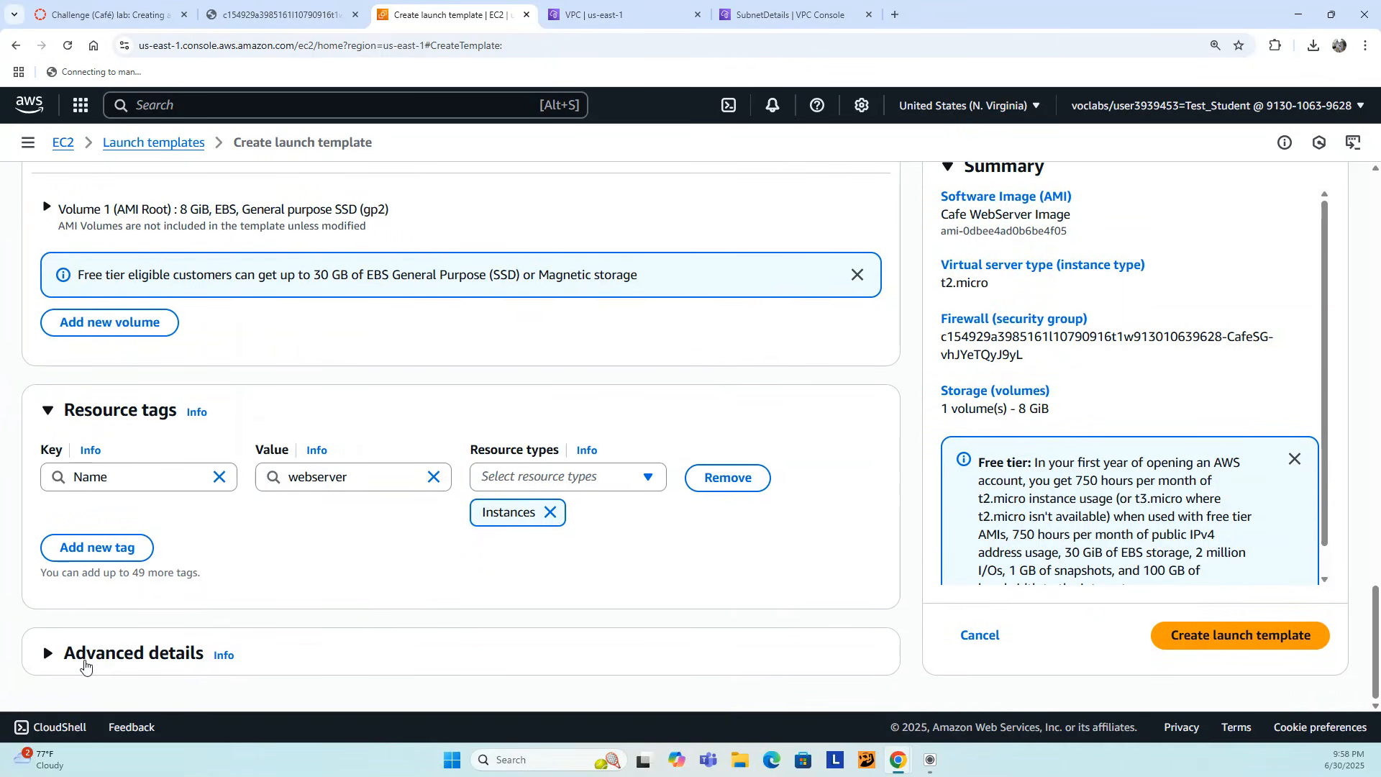
left_click(70, 656)
scroll(373, 554, "down", 7)
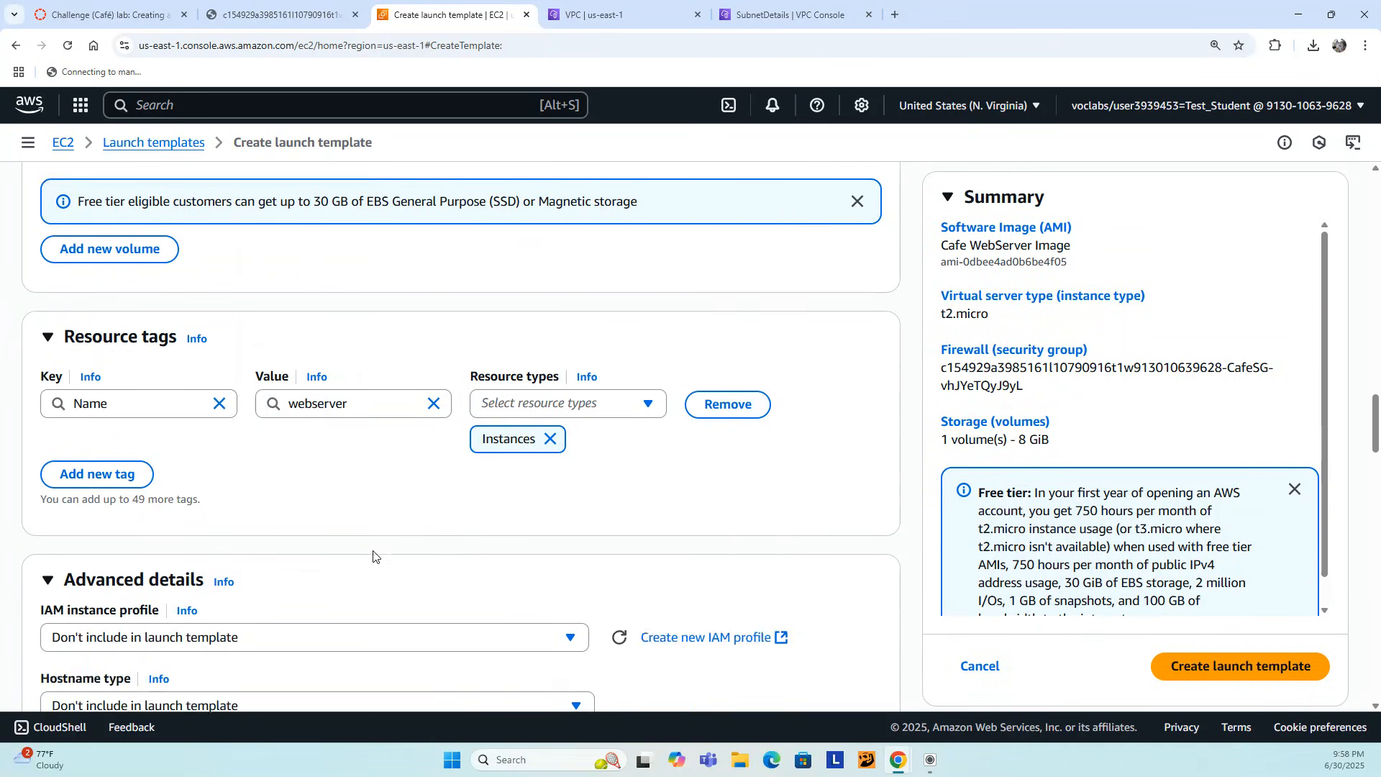
scroll(127, 292, "up", 2)
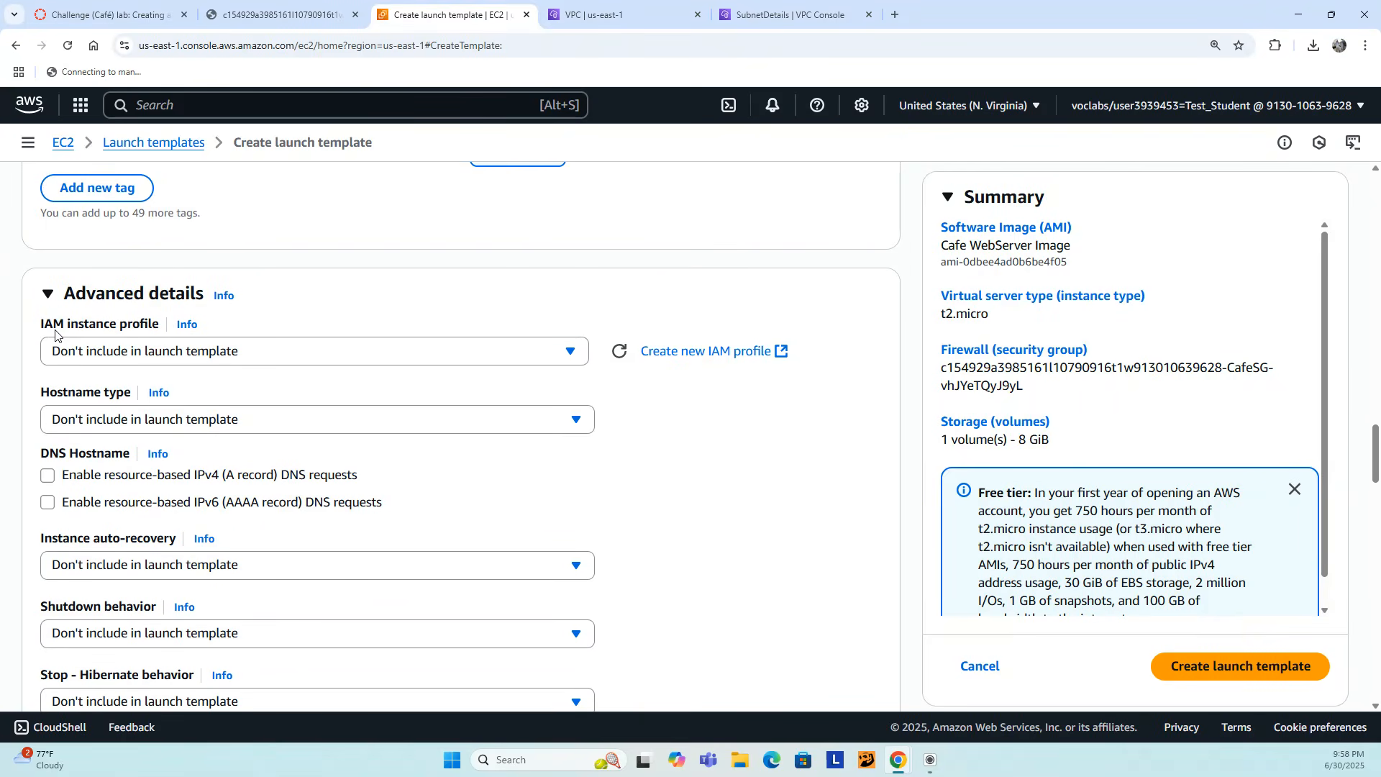
left_click(141, 353)
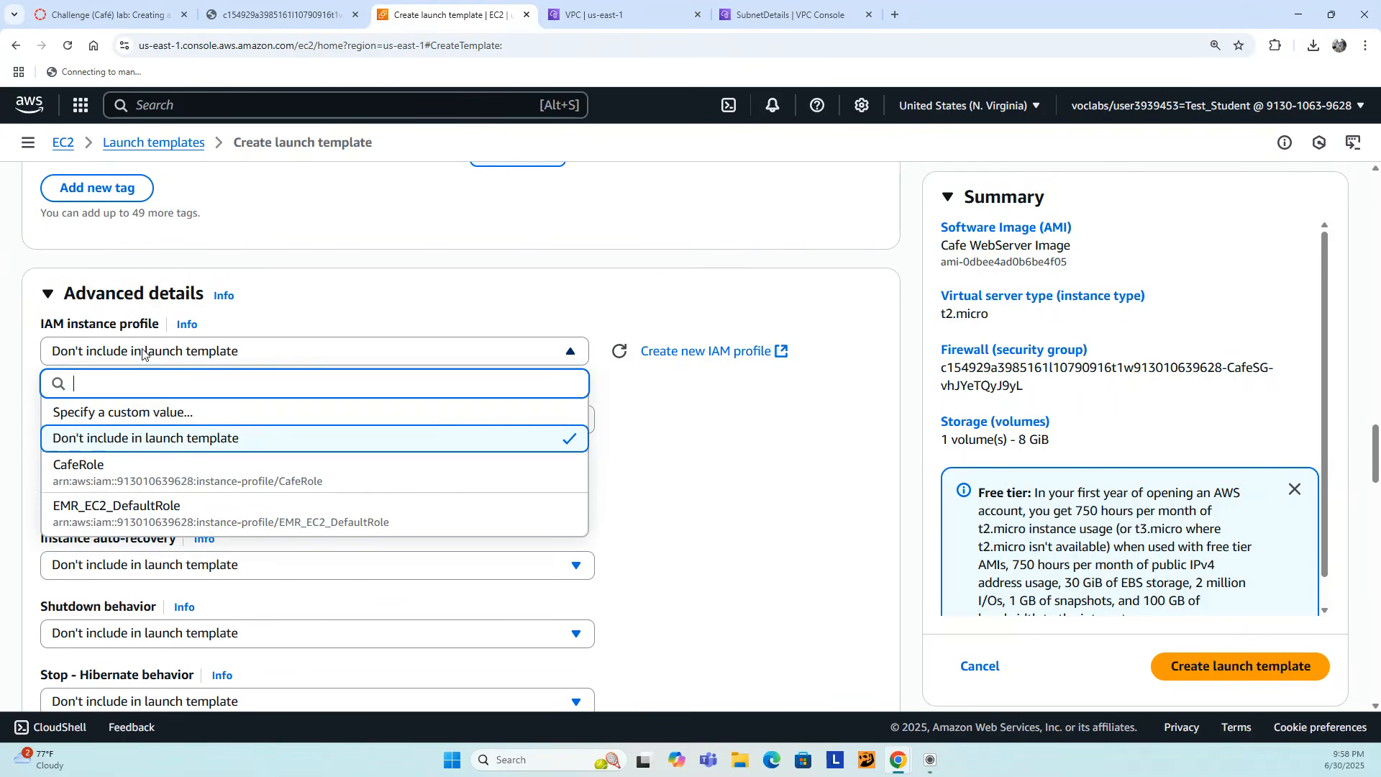
left_click(88, 467)
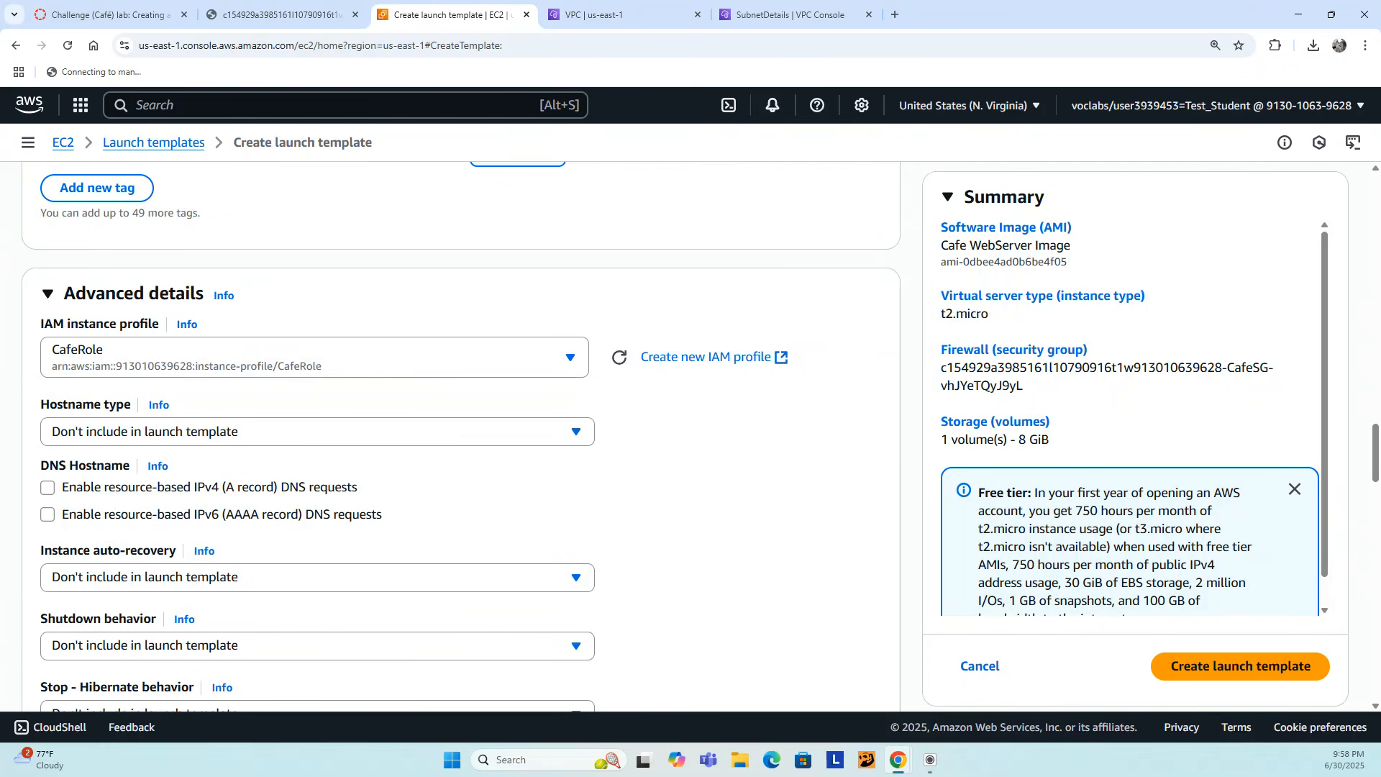
- Create the launch template and open the list of launch templates
left_click(1235, 676)
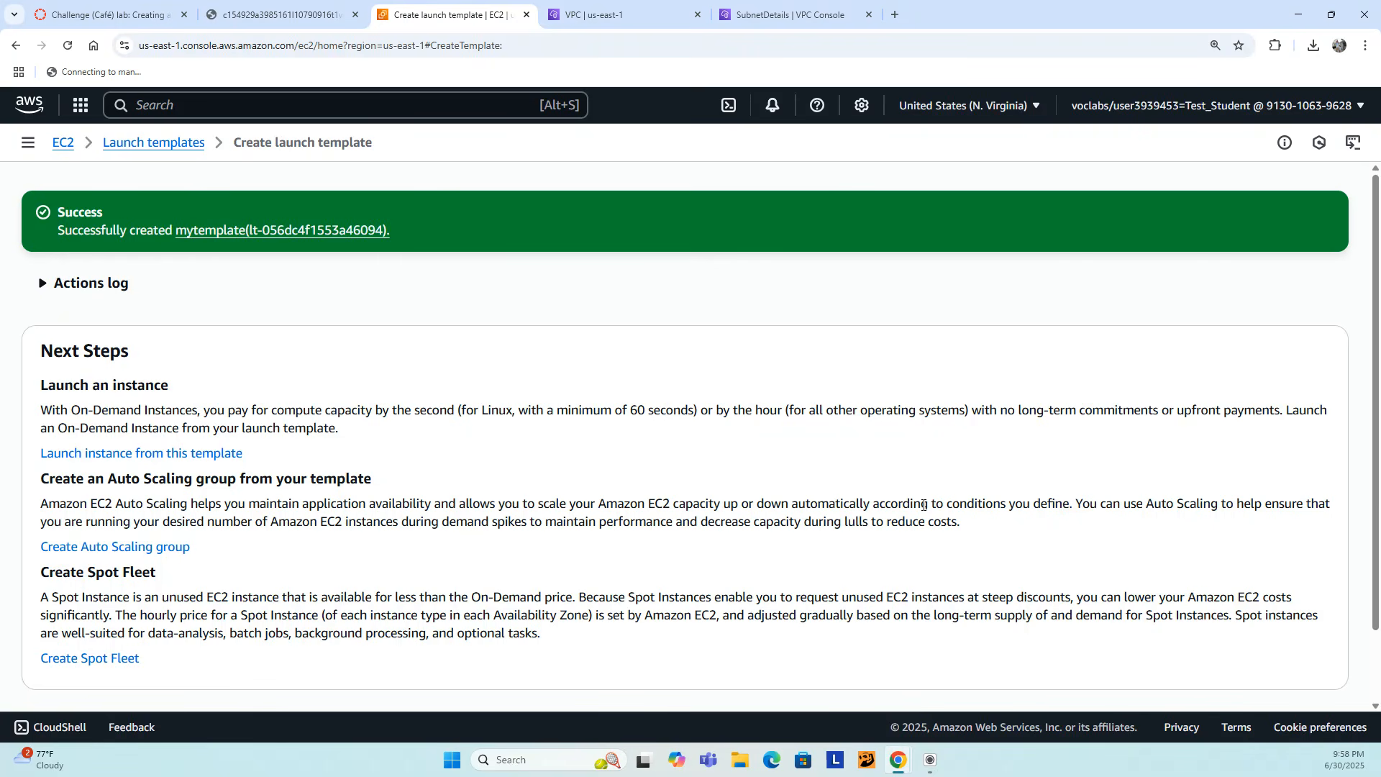
scroll(924, 503, "down", 2)
left_click(1284, 658)
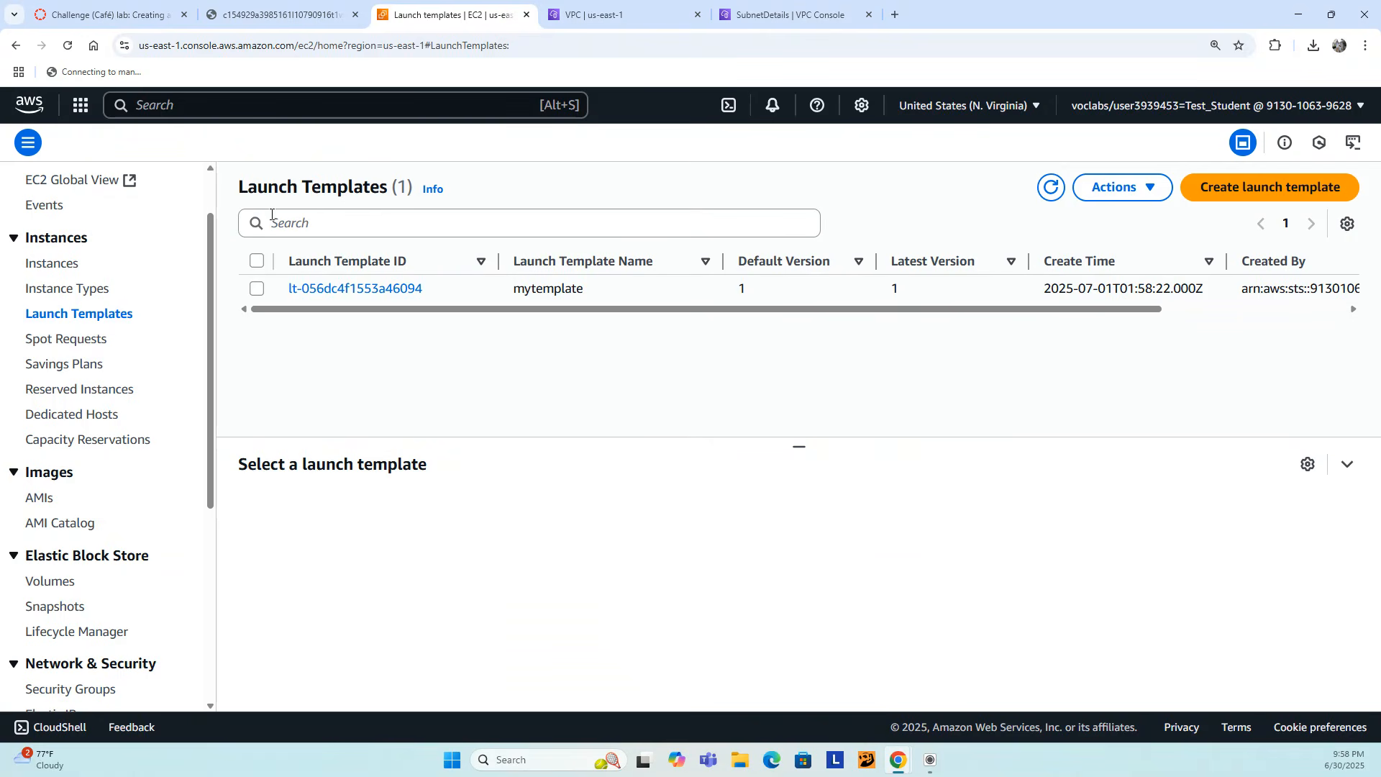
- Start creating an Auto Scaling group from the launch template "mytemplate"
left_click(256, 291)
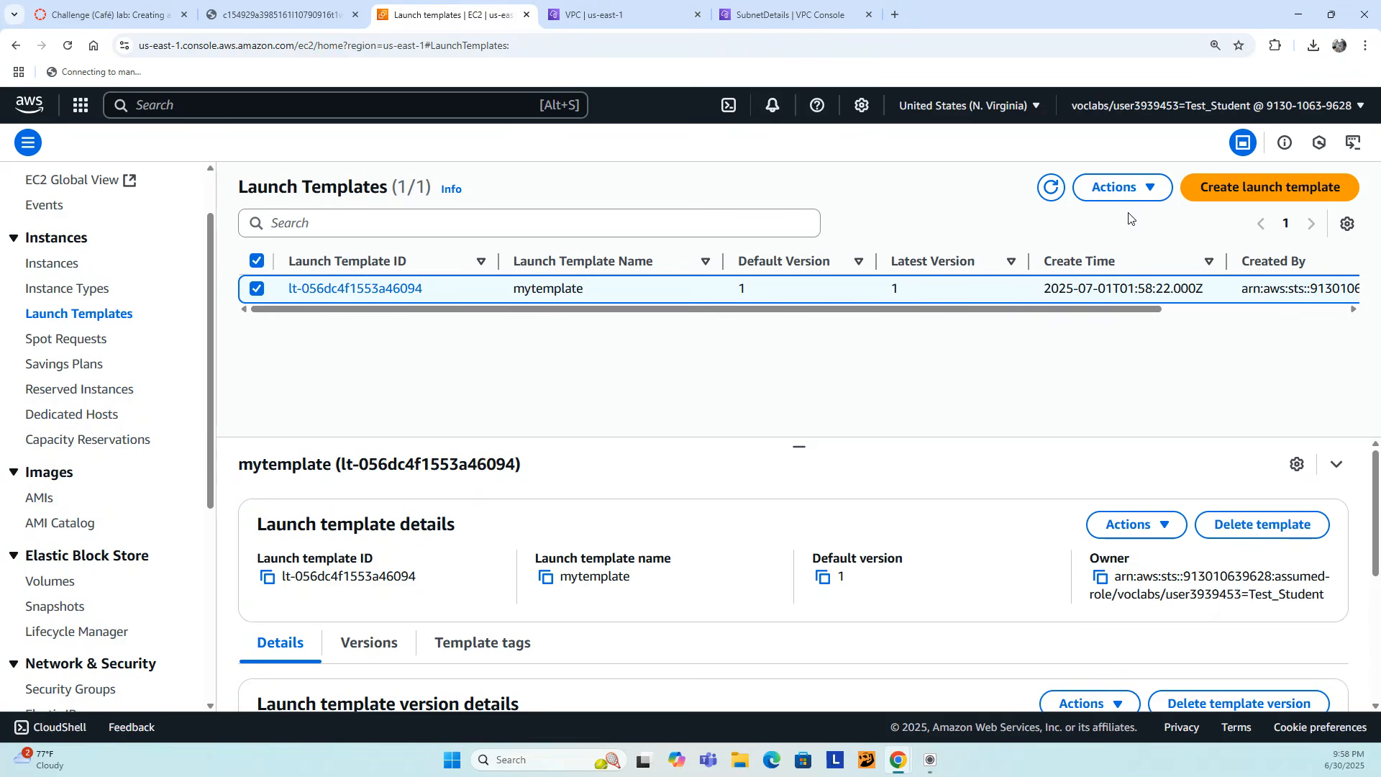
left_click(1139, 189)
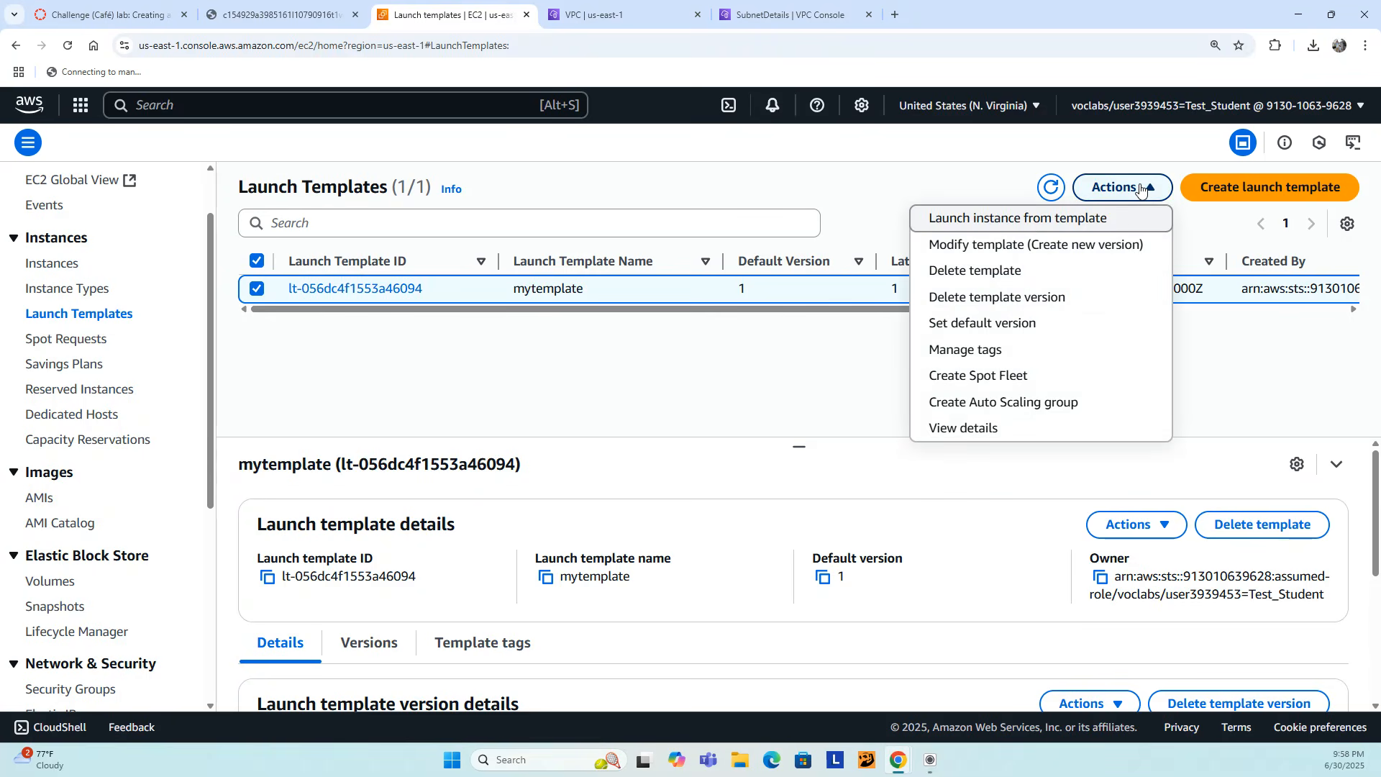
left_click(968, 415)
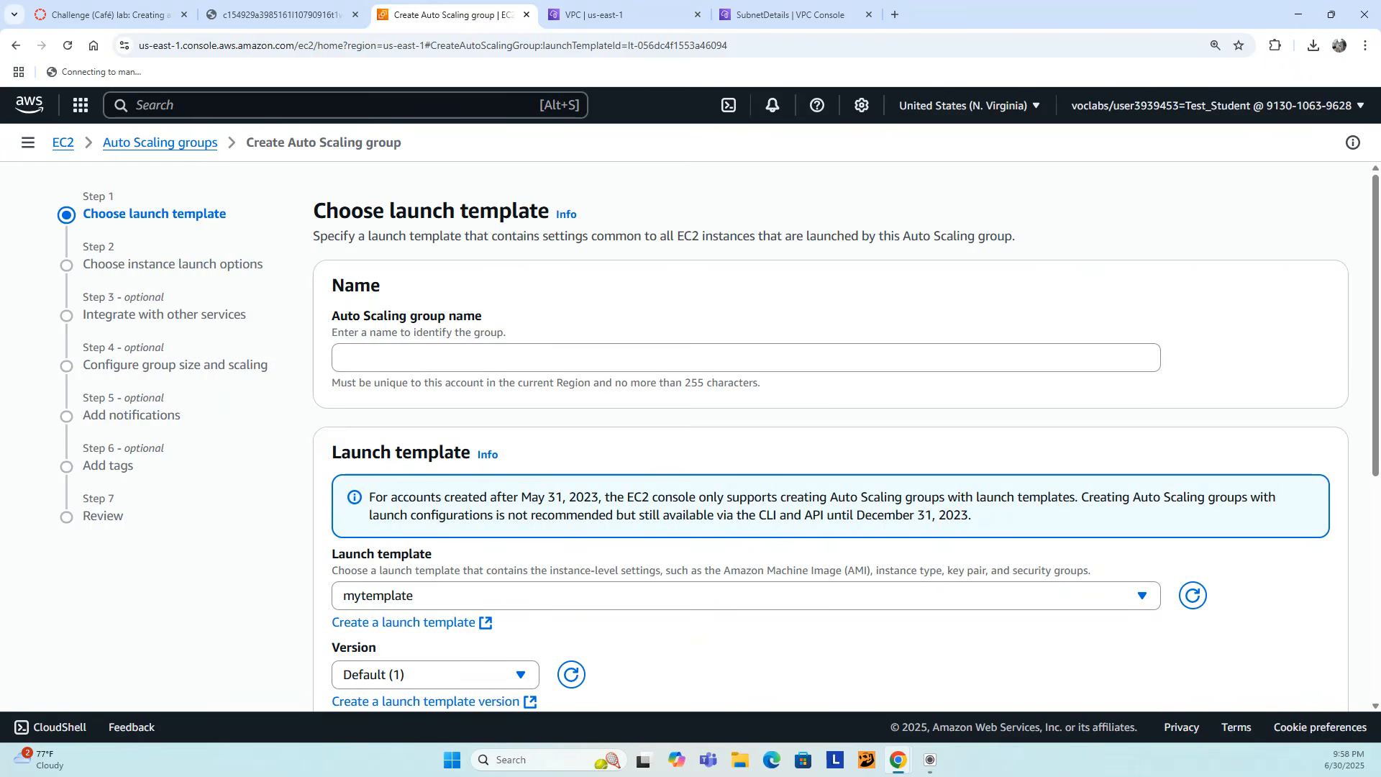
- Name the Auto Scaling group "my-asg" and continue to the instance launch options with mytemplate as its launch template
left_click(445, 356)
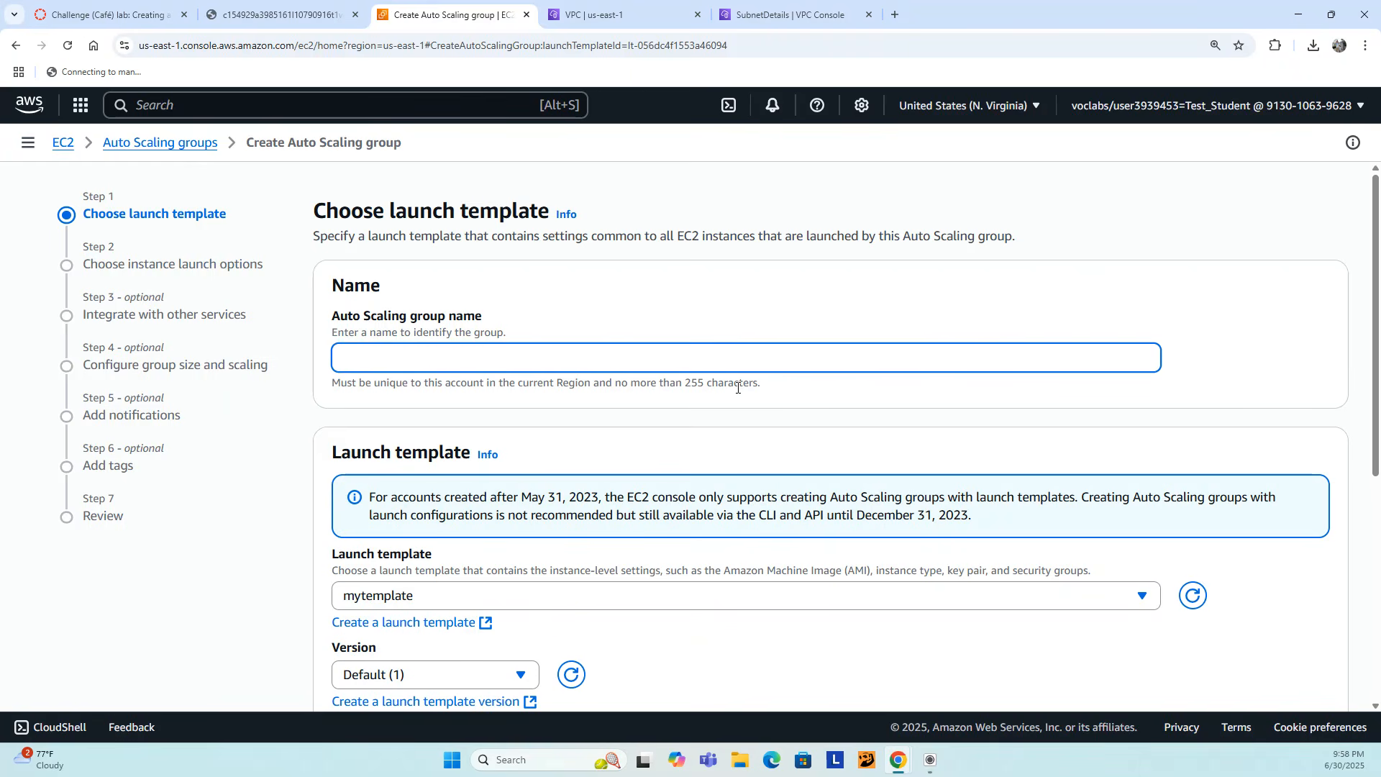
type("my-")
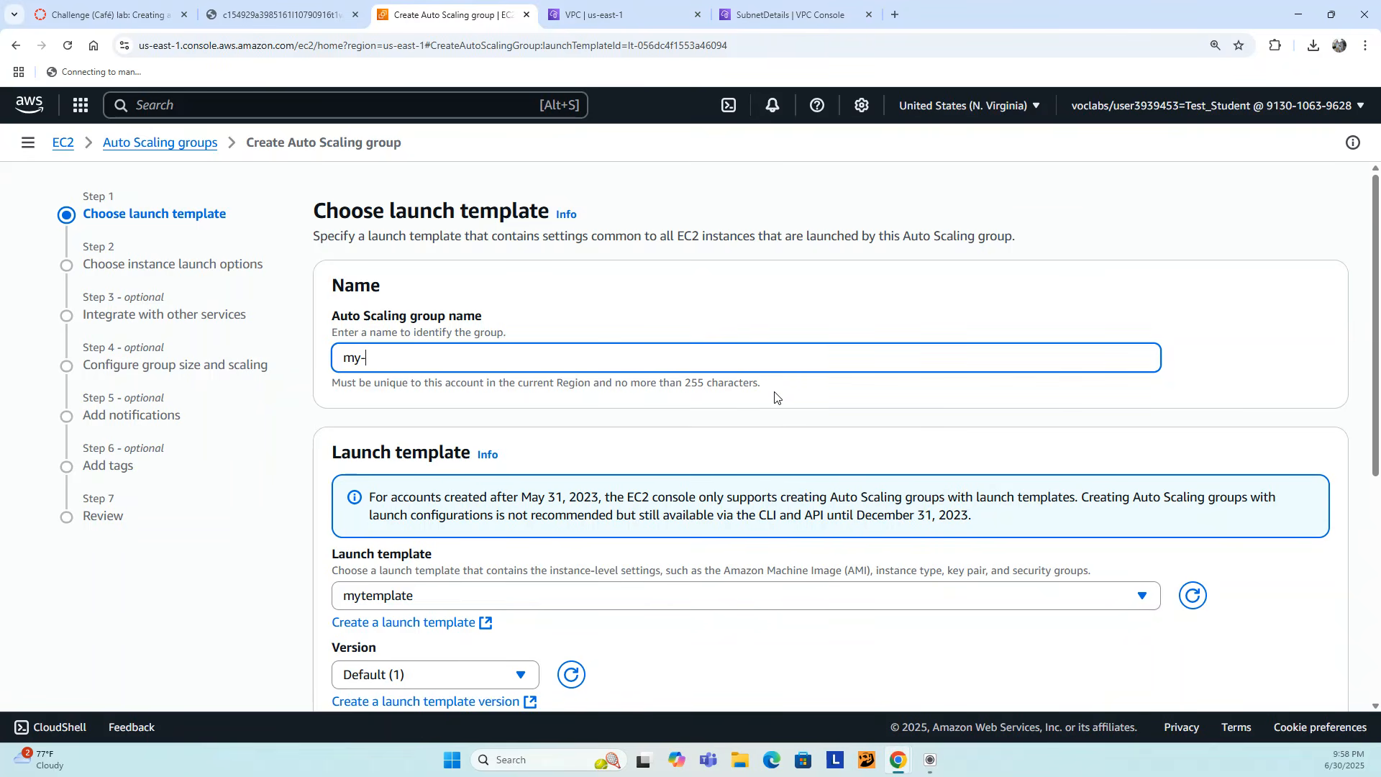
type("asg")
scroll(775, 397, "down", 2)
scroll(388, 346, "down", 1)
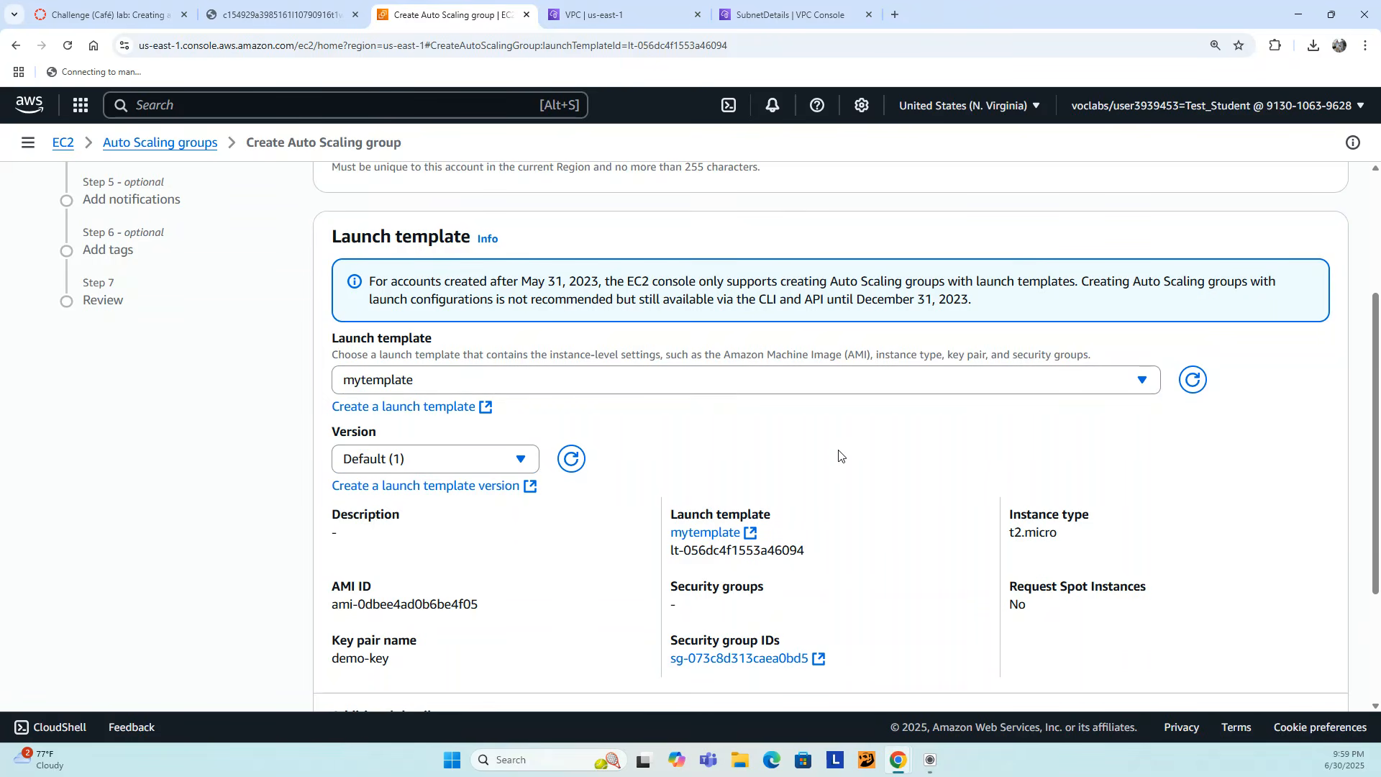
scroll(838, 455, "down", 3)
scroll(838, 456, "up", 1)
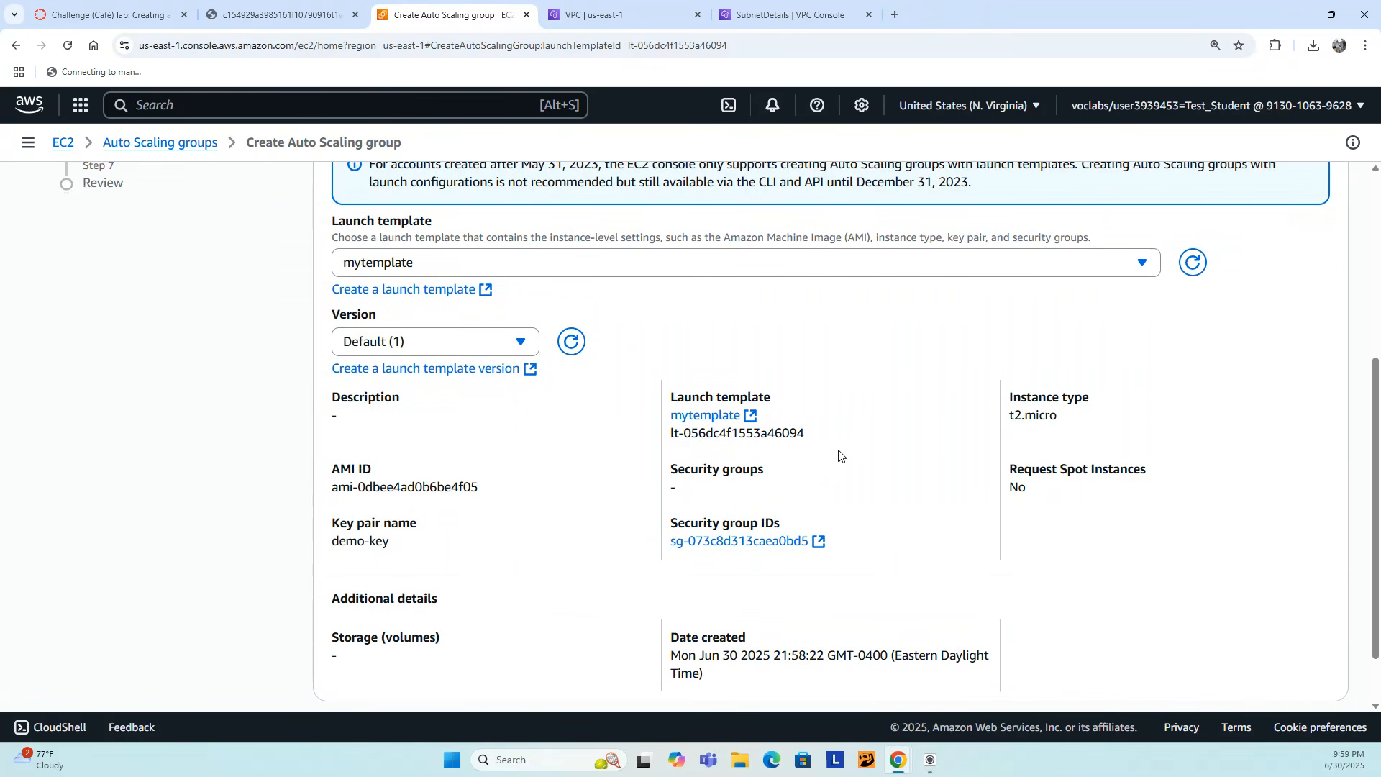
scroll(838, 455, "down", 1)
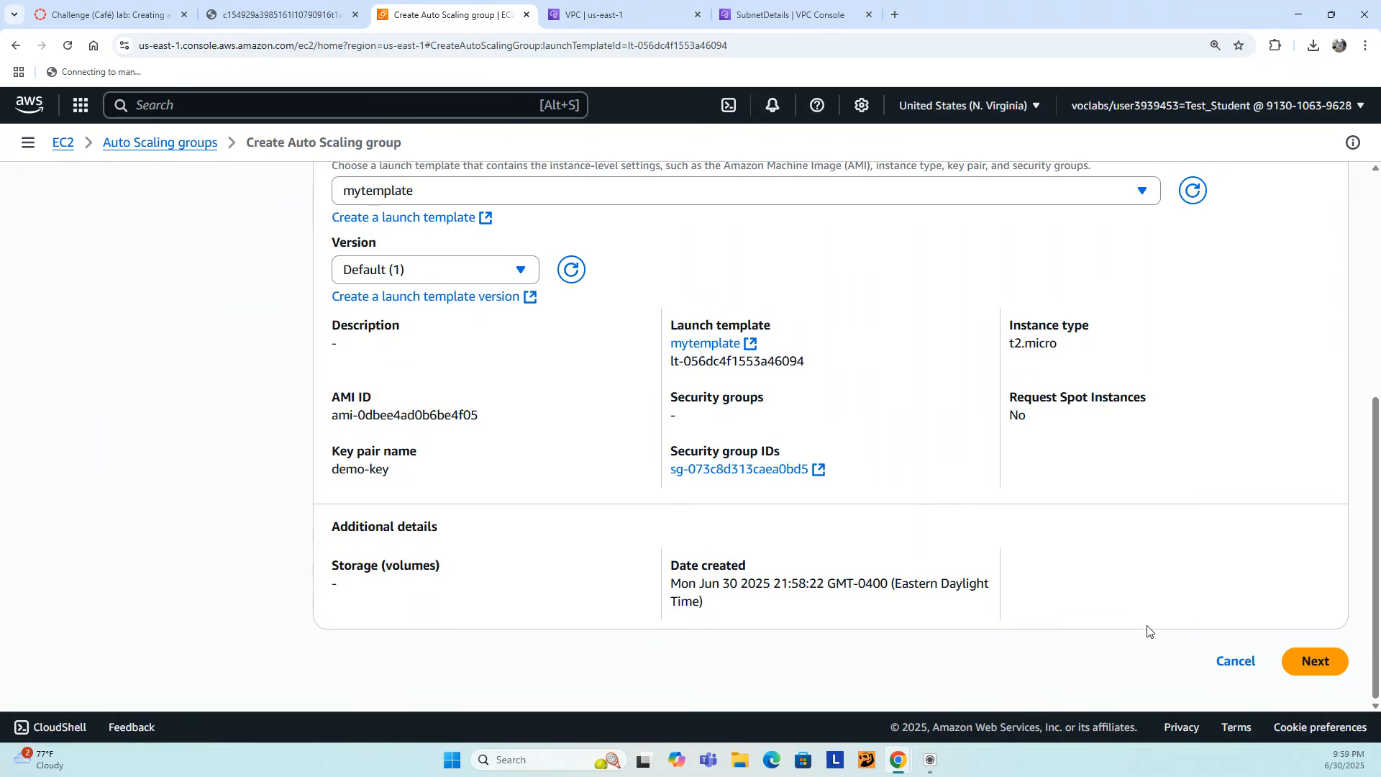
left_click(1293, 659)
- Choose Lab VPC (10.0.0.0/16) as the Auto Scaling group's network
scroll(827, 430, "down", 3)
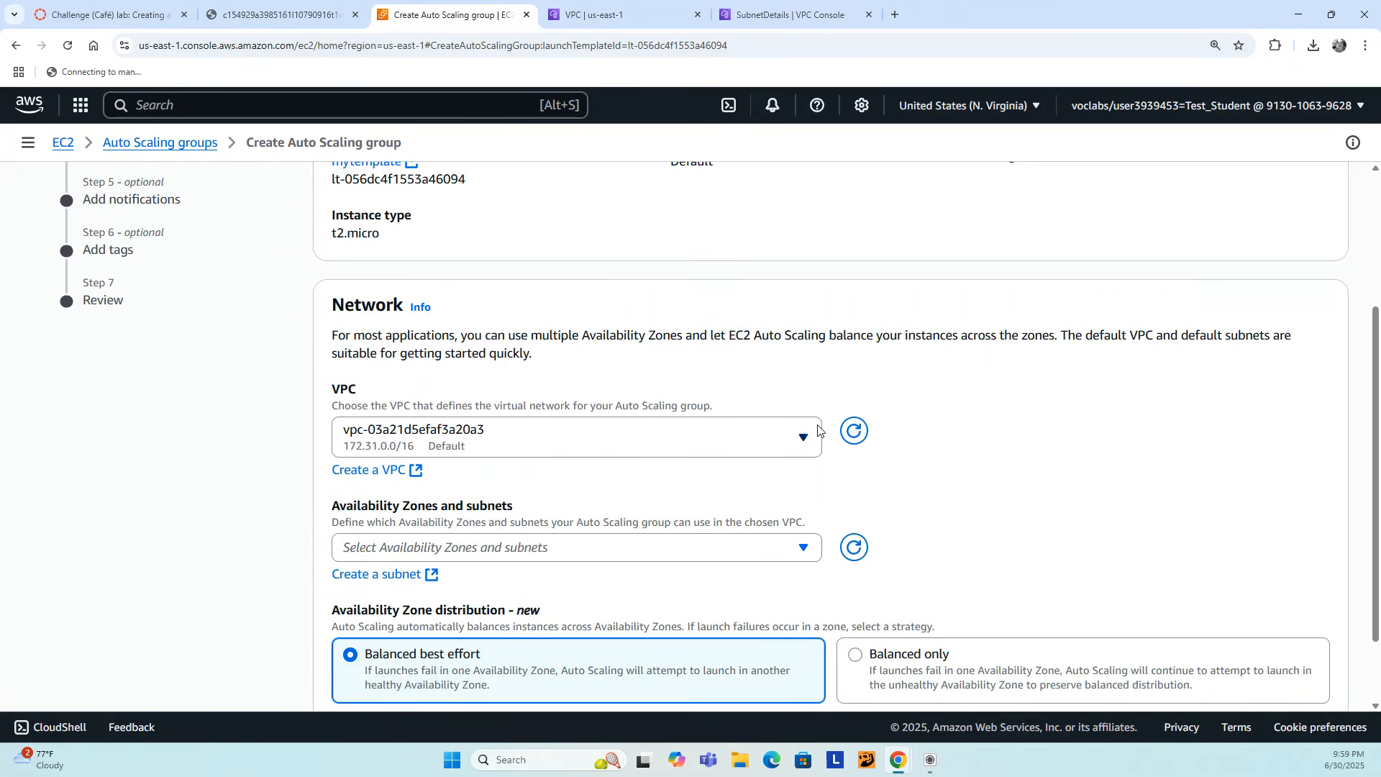
scroll(504, 312, "up", 2)
scroll(503, 312, "down", 2)
scroll(503, 381, "down", 1)
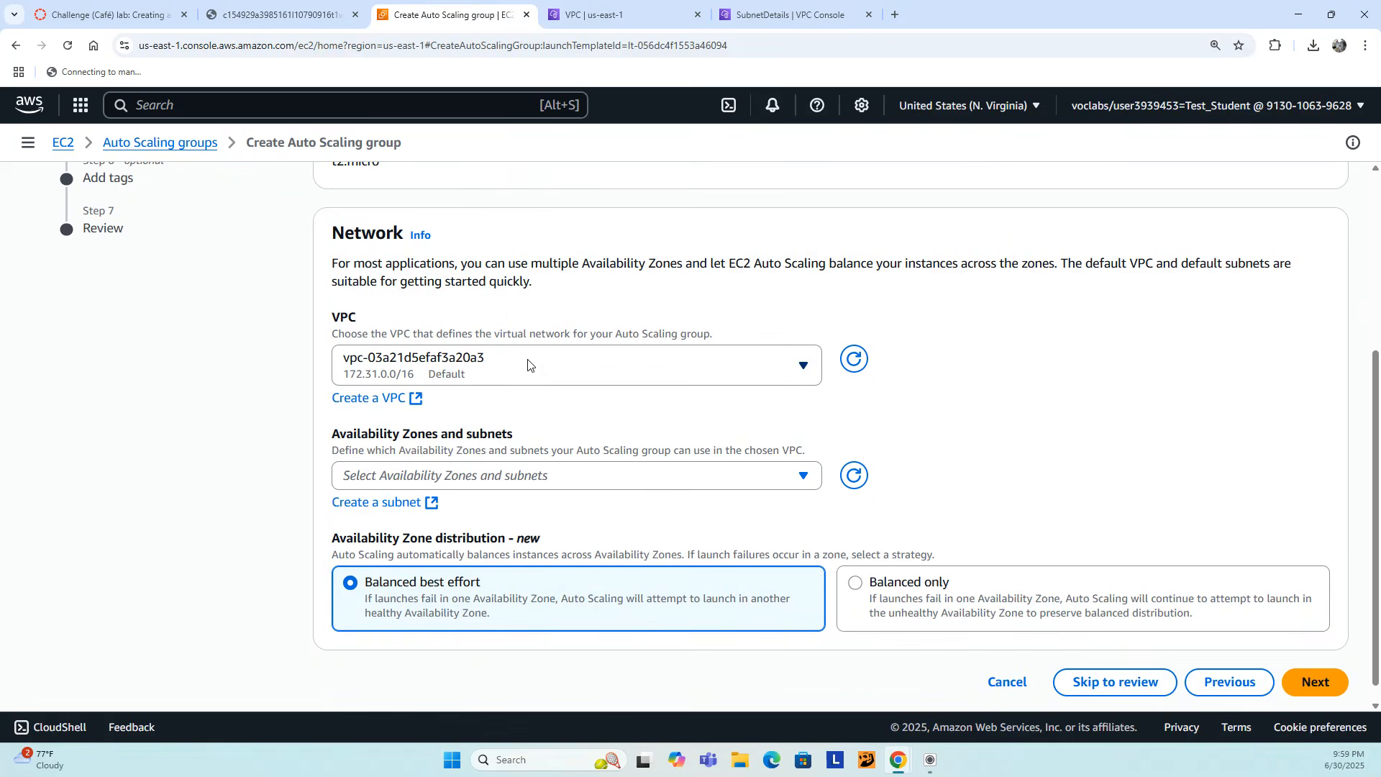
left_click(566, 365)
left_click(471, 432)
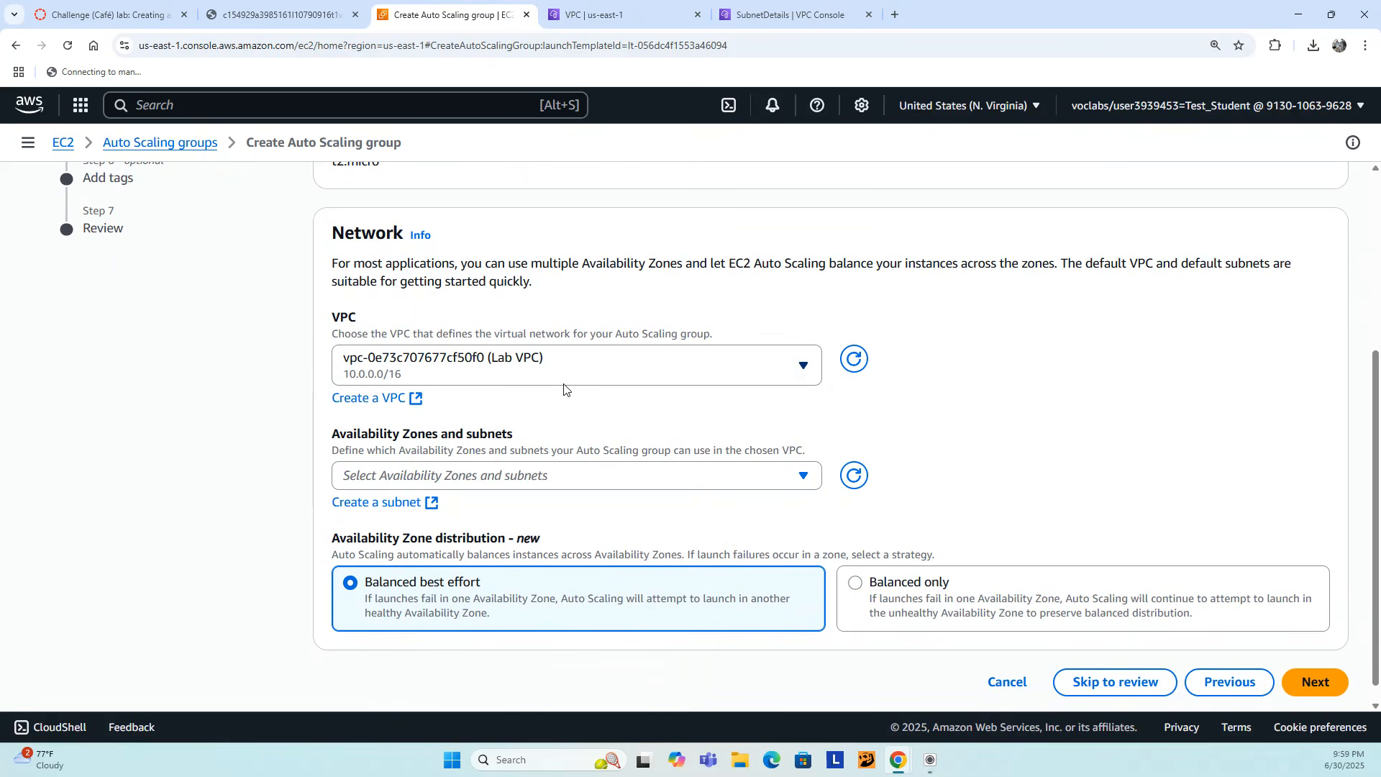
- Assign Private Subnet 1 and Private Subnet 2 to the Auto Scaling group and continue to the service integration options
left_click(582, 481)
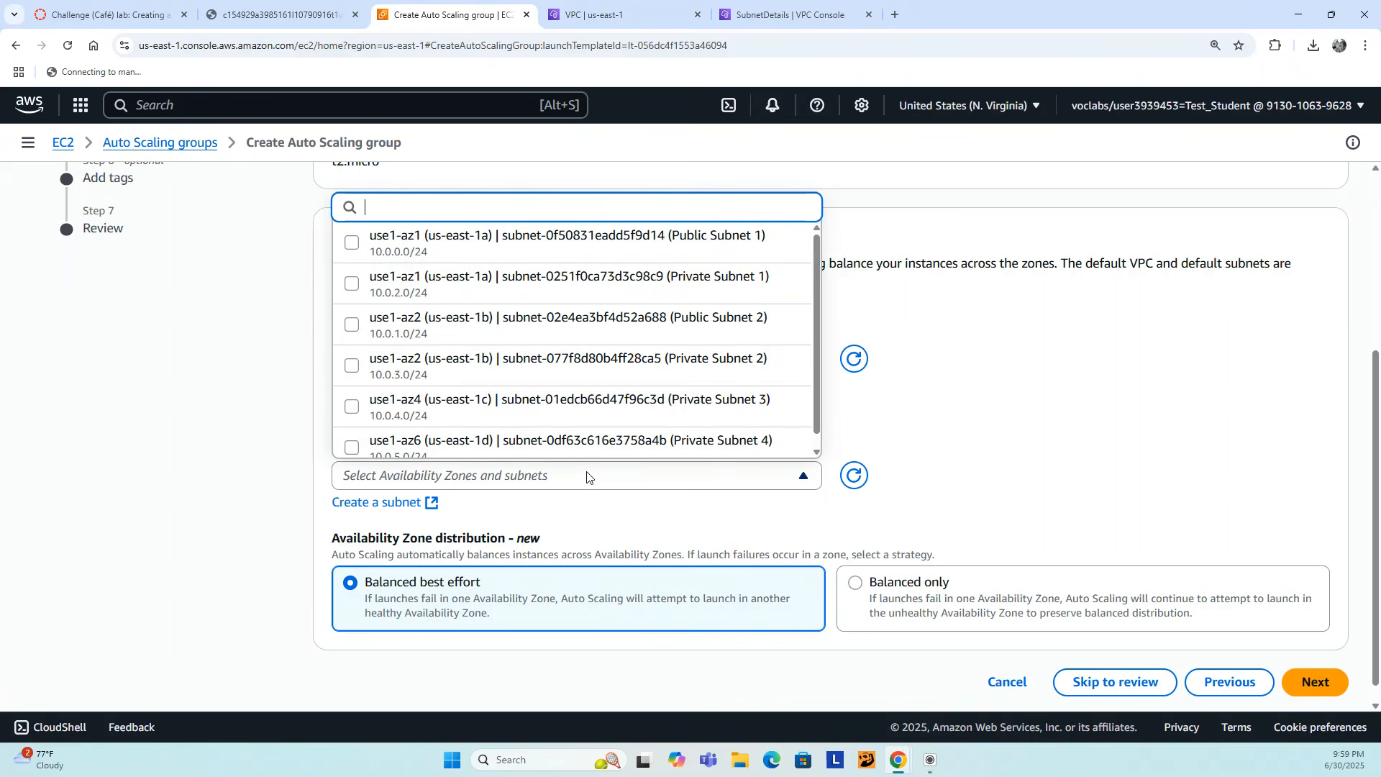
left_click(231, 387)
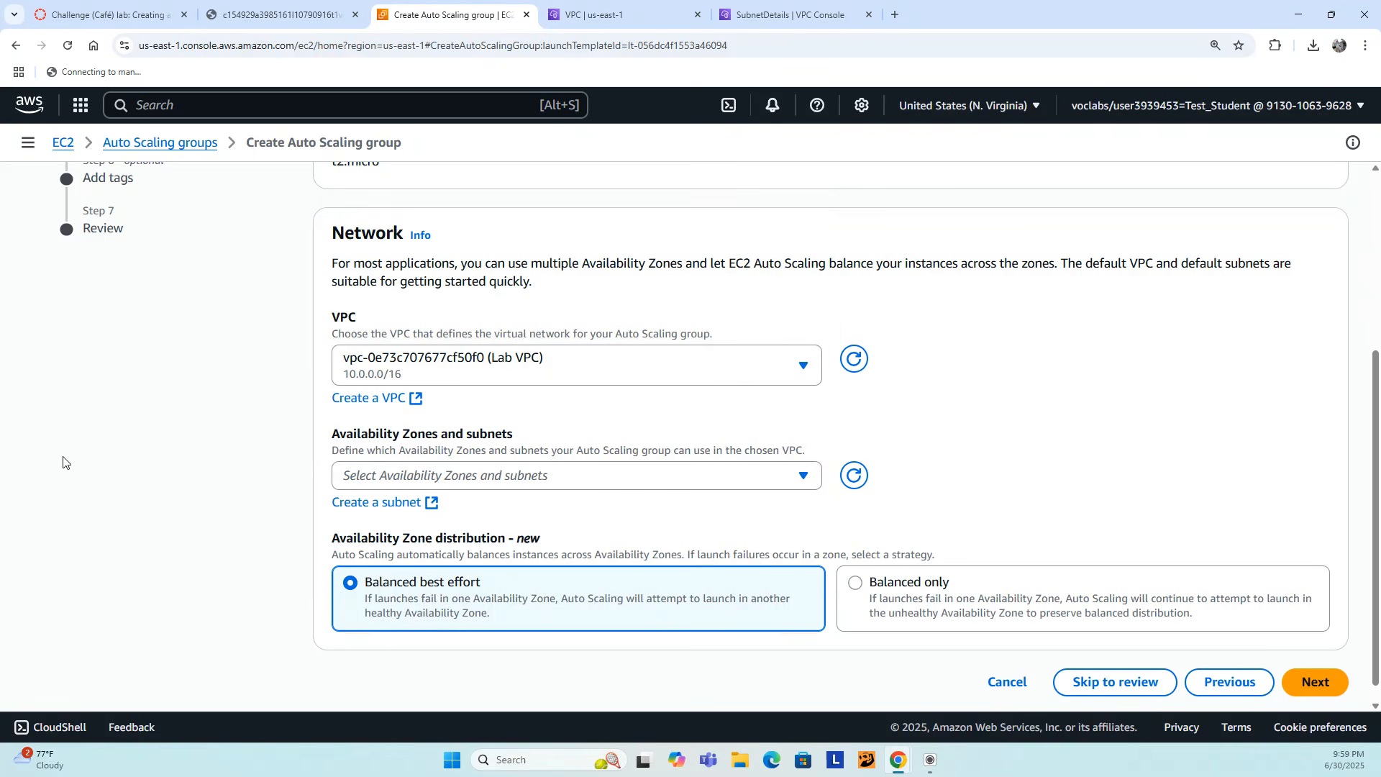
left_click(632, 483)
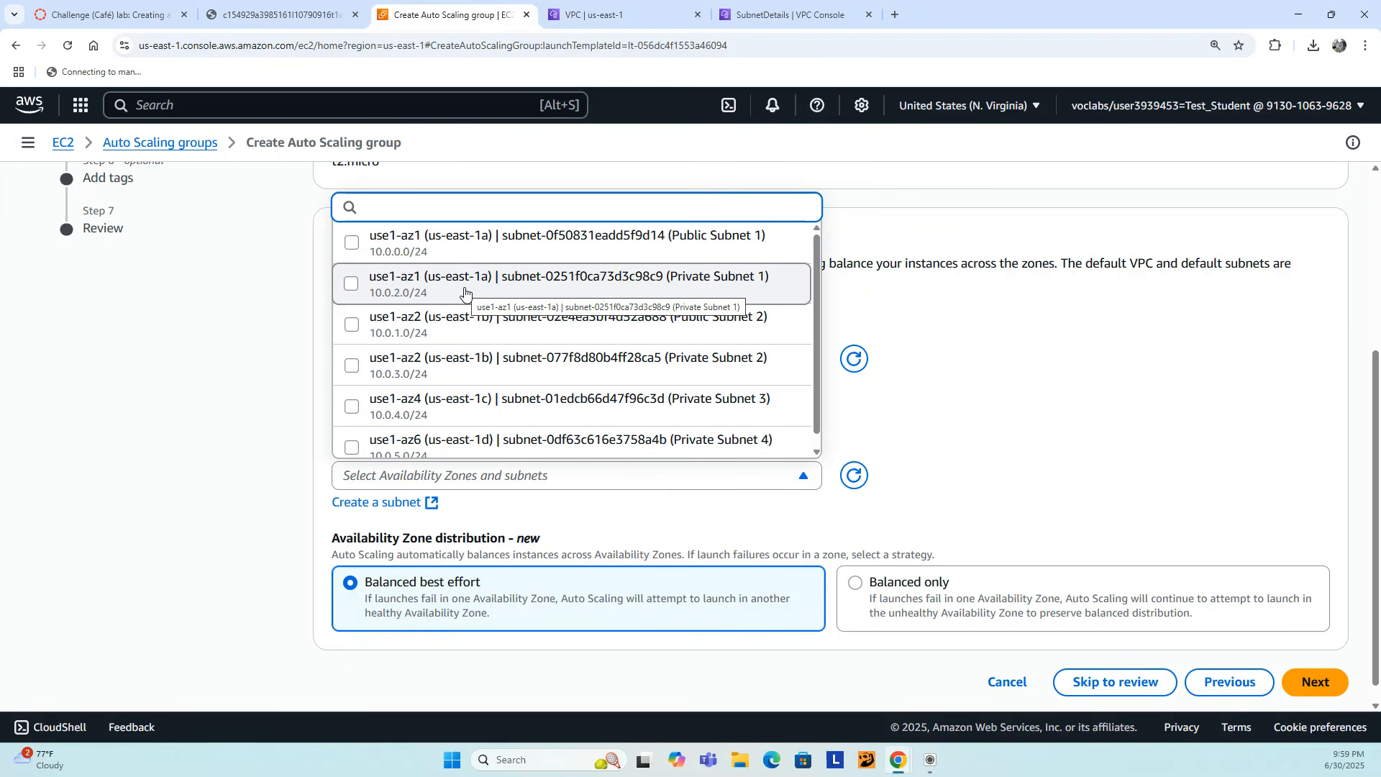
left_click(351, 287)
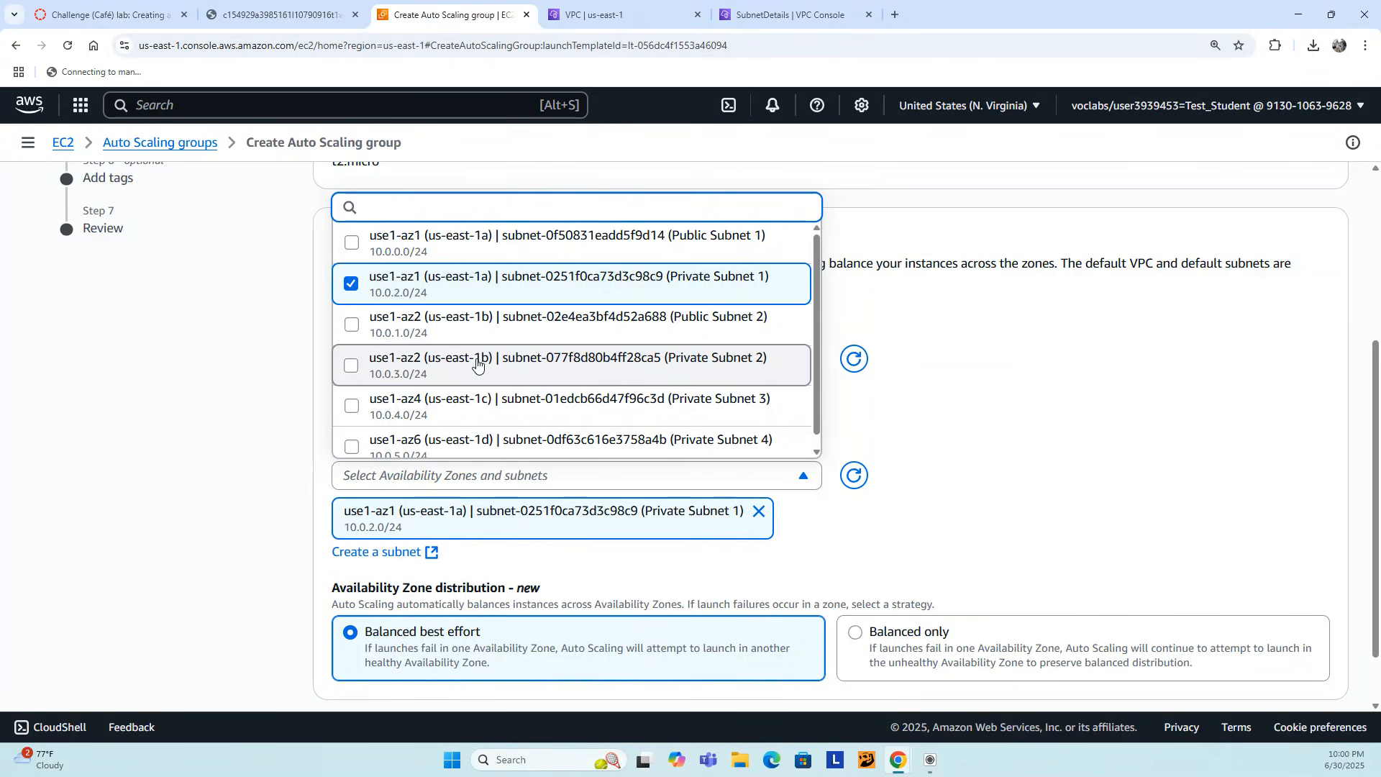
left_click(352, 366)
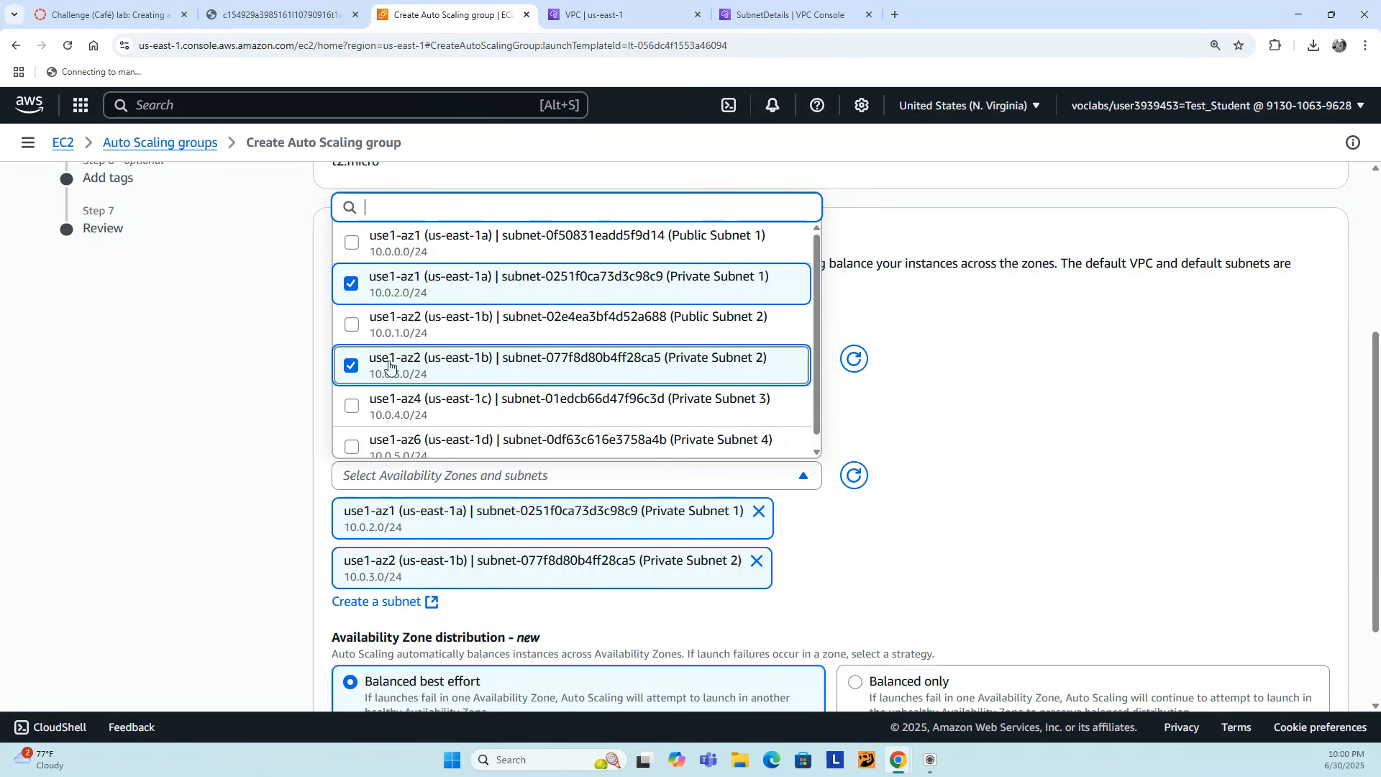
left_click(268, 410)
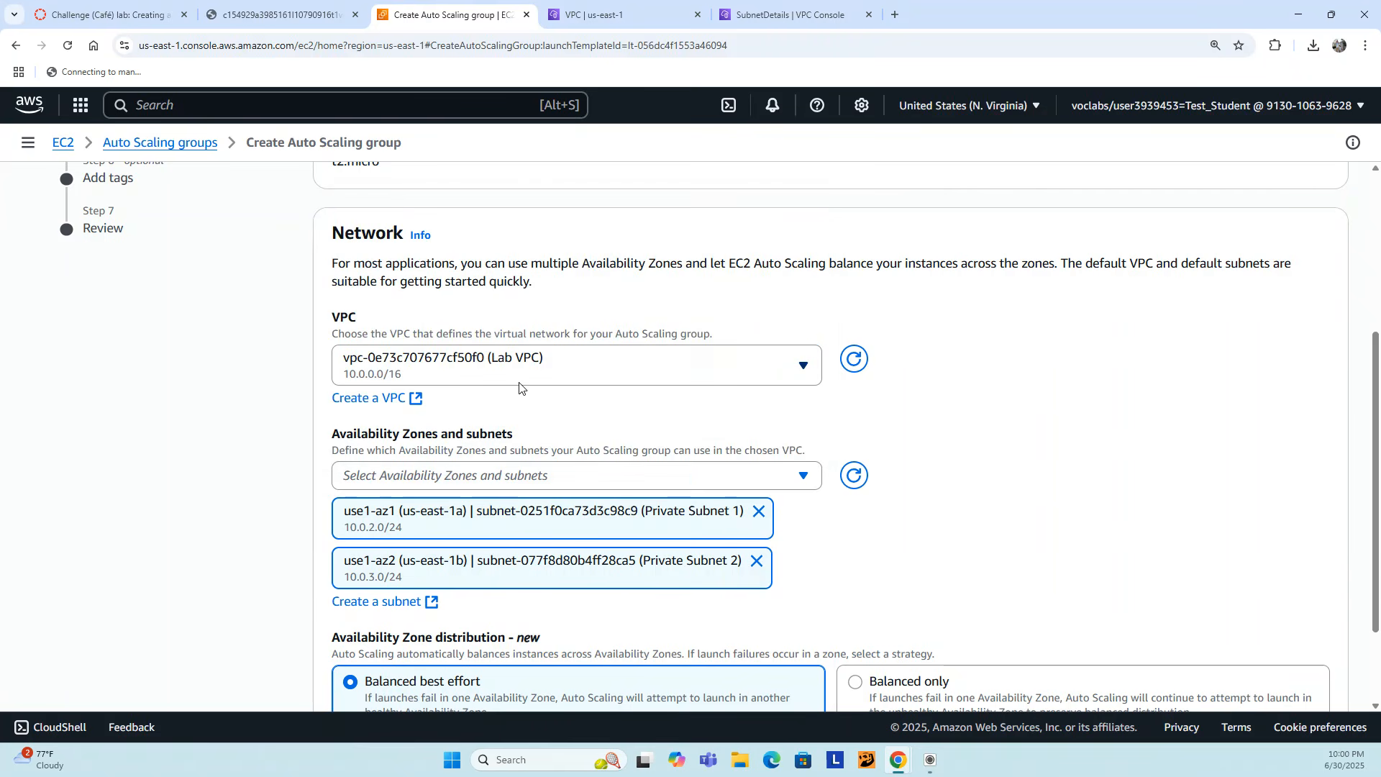
scroll(999, 412, "down", 2)
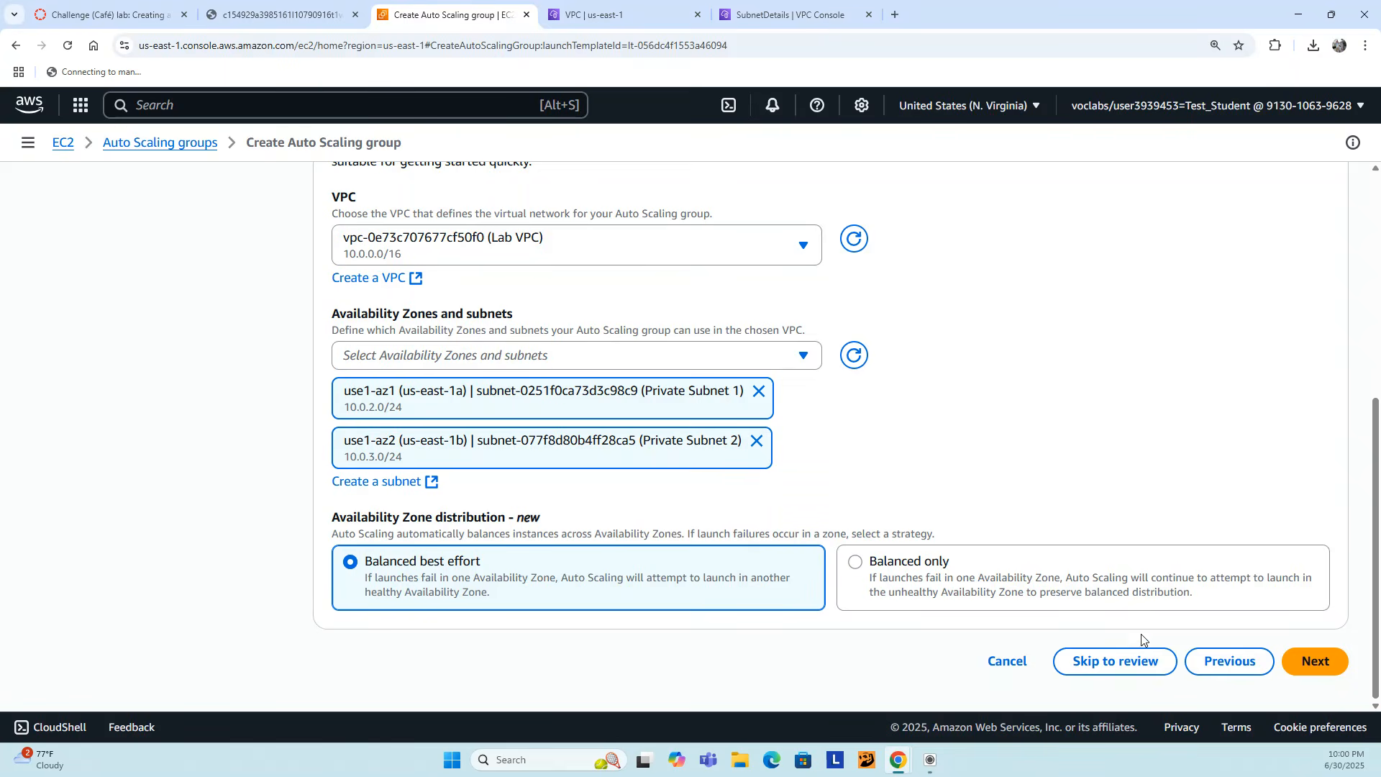
left_click(1324, 663)
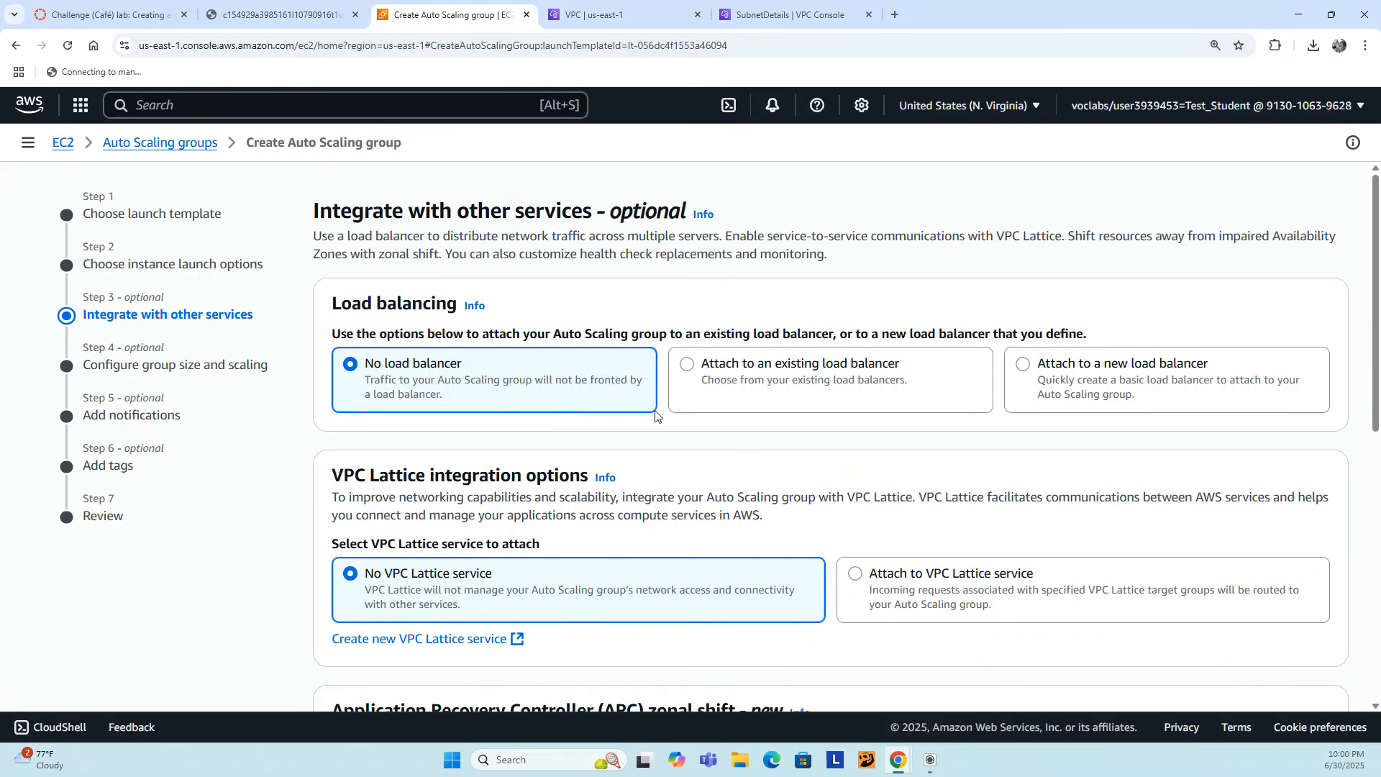
- Keep the Auto Scaling group without a load balancer or VPC Lattice service and continue to the group size and scaling settings
scroll(655, 410, "down", 5)
scroll(651, 410, "up", 5)
scroll(471, 382, "down", 4)
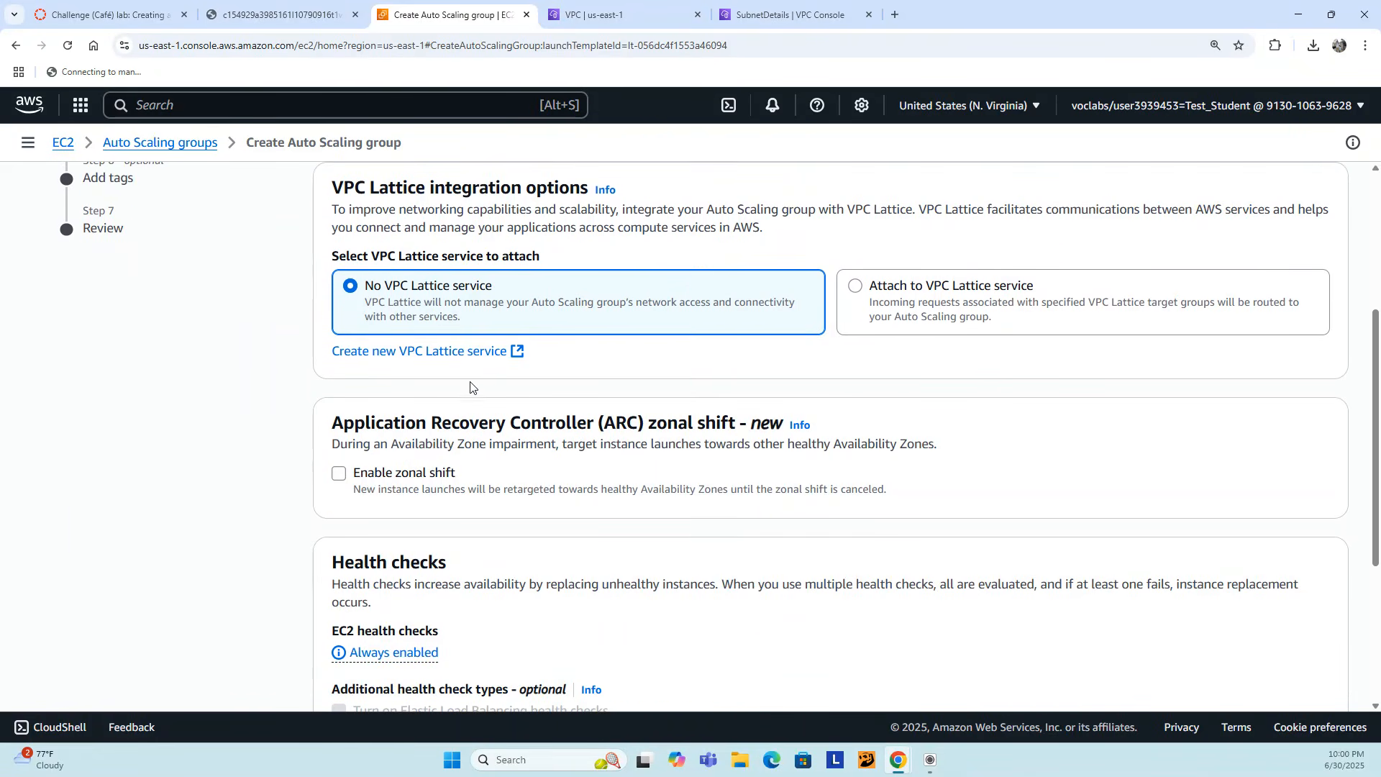
scroll(471, 382, "down", 4)
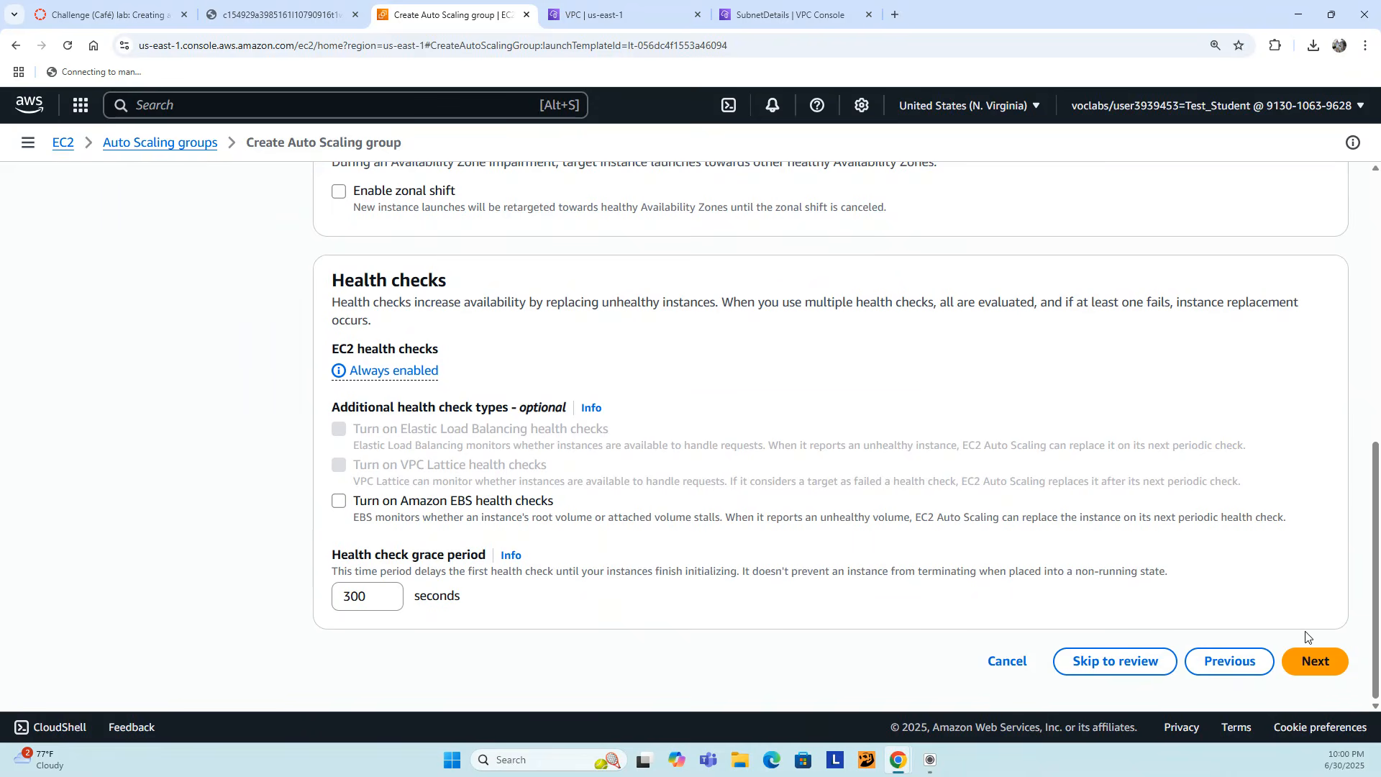
left_click(1327, 666)
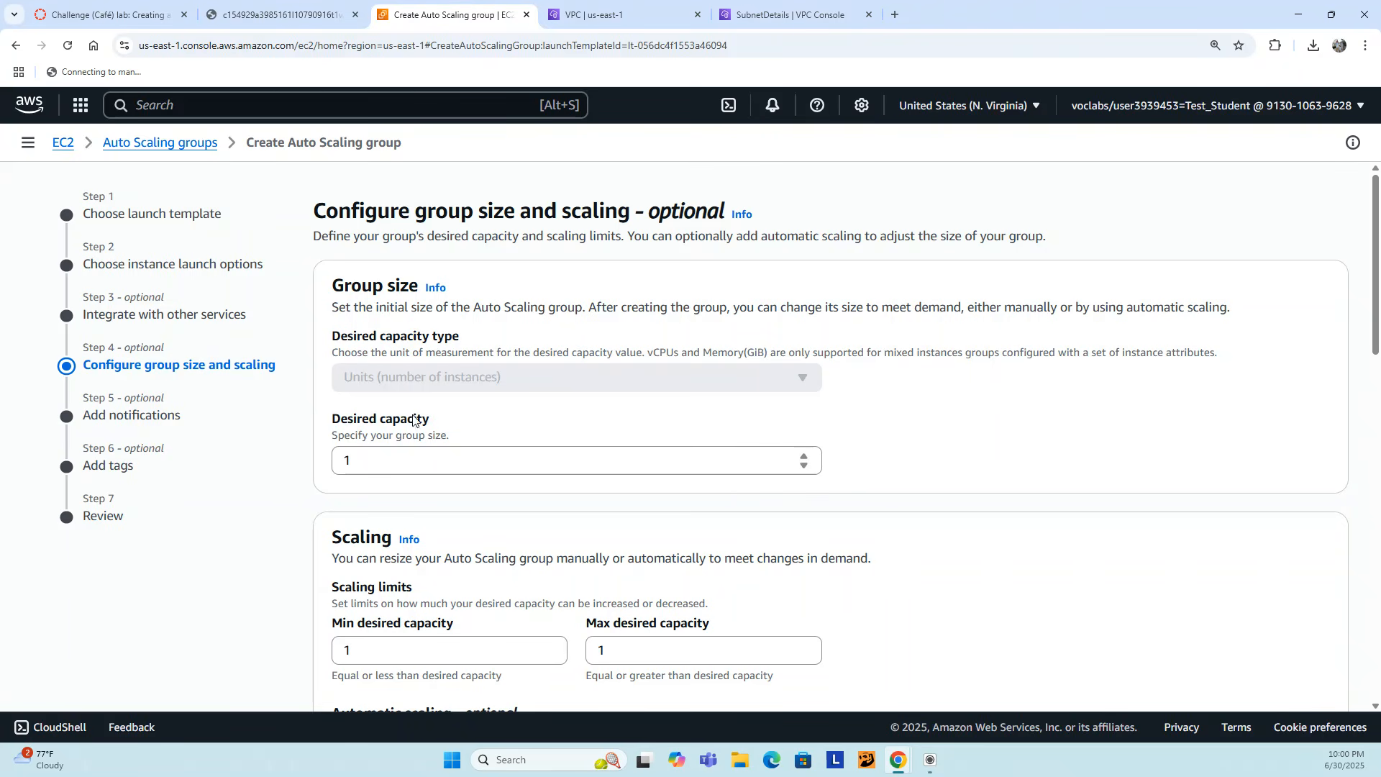
- Set the Auto Scaling group's desired capacity to 2, minimum desired capacity to 2 and maximum desired capacity to 6
double_click(347, 460)
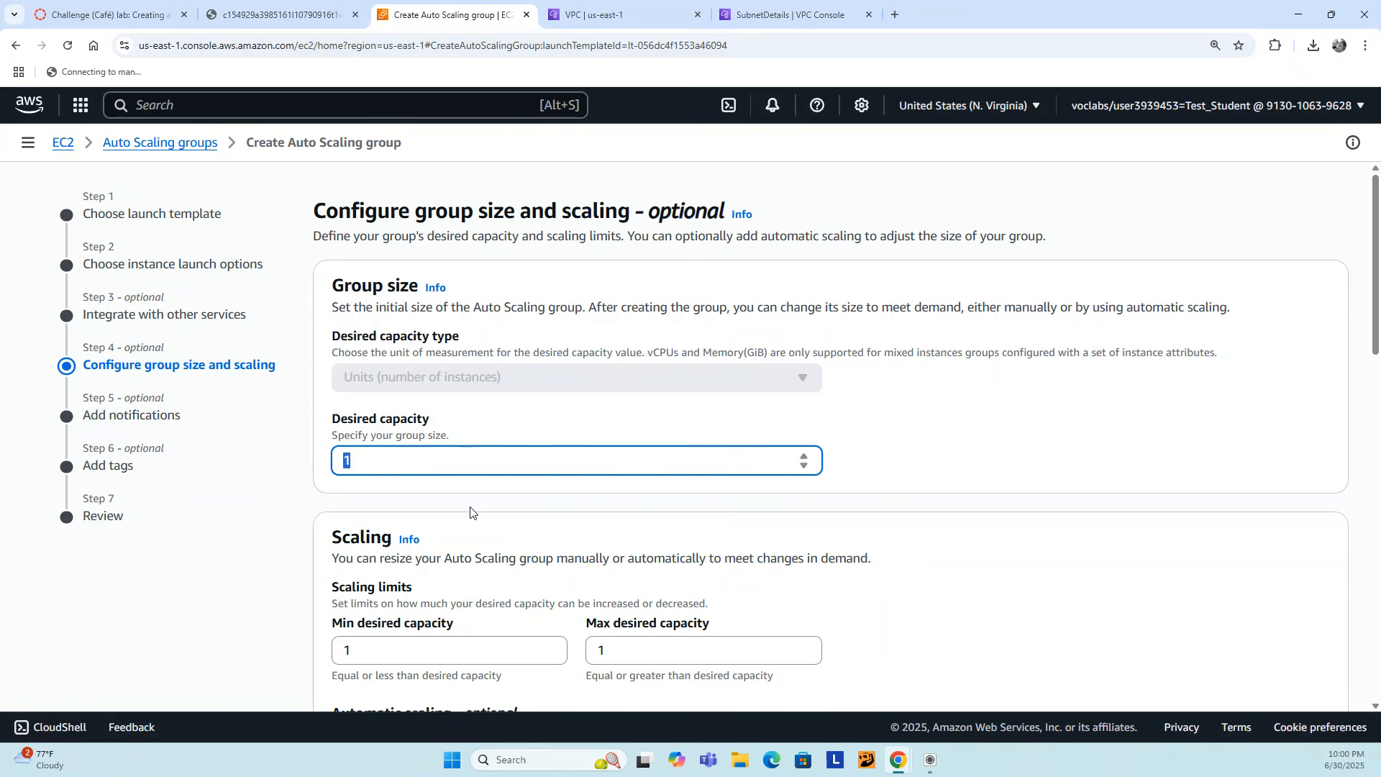
type("2")
scroll(464, 507, "down", 2)
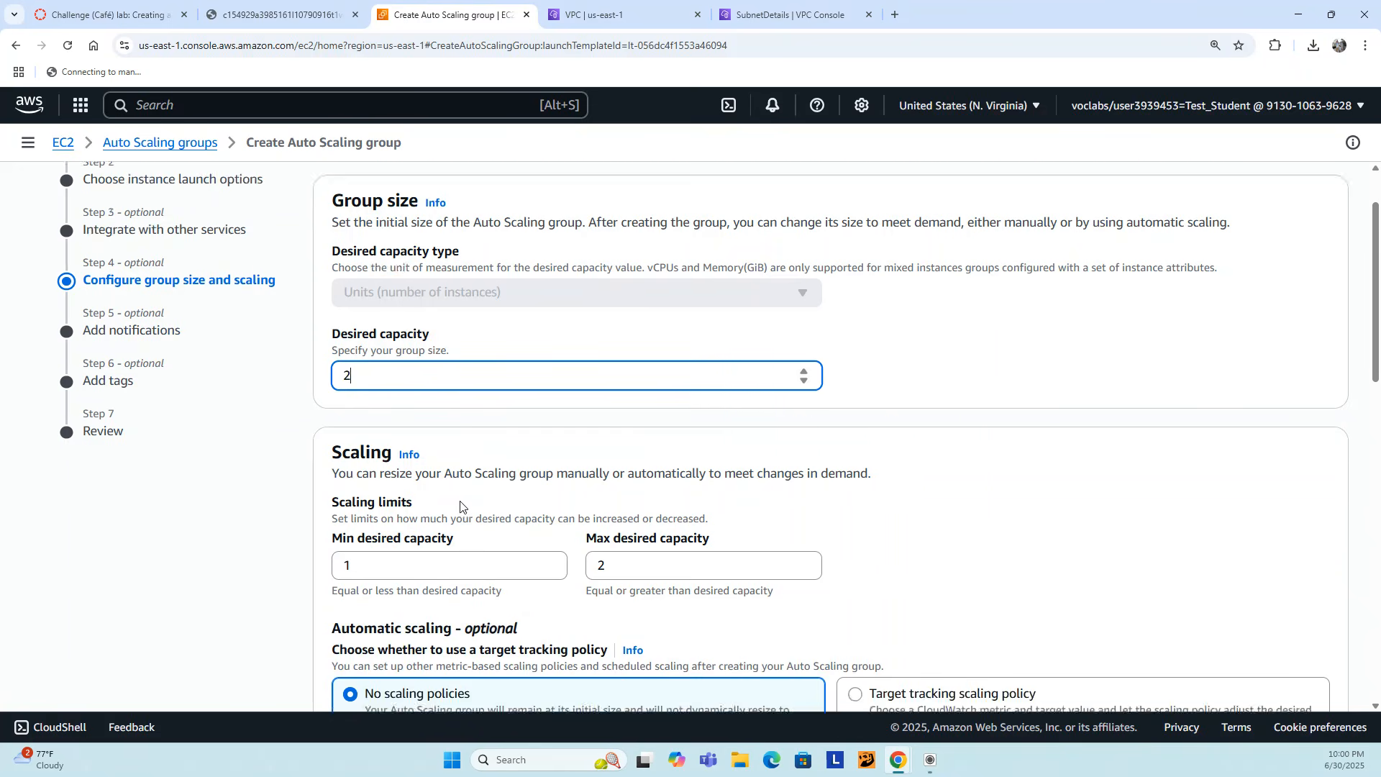
double_click(347, 506)
type("2")
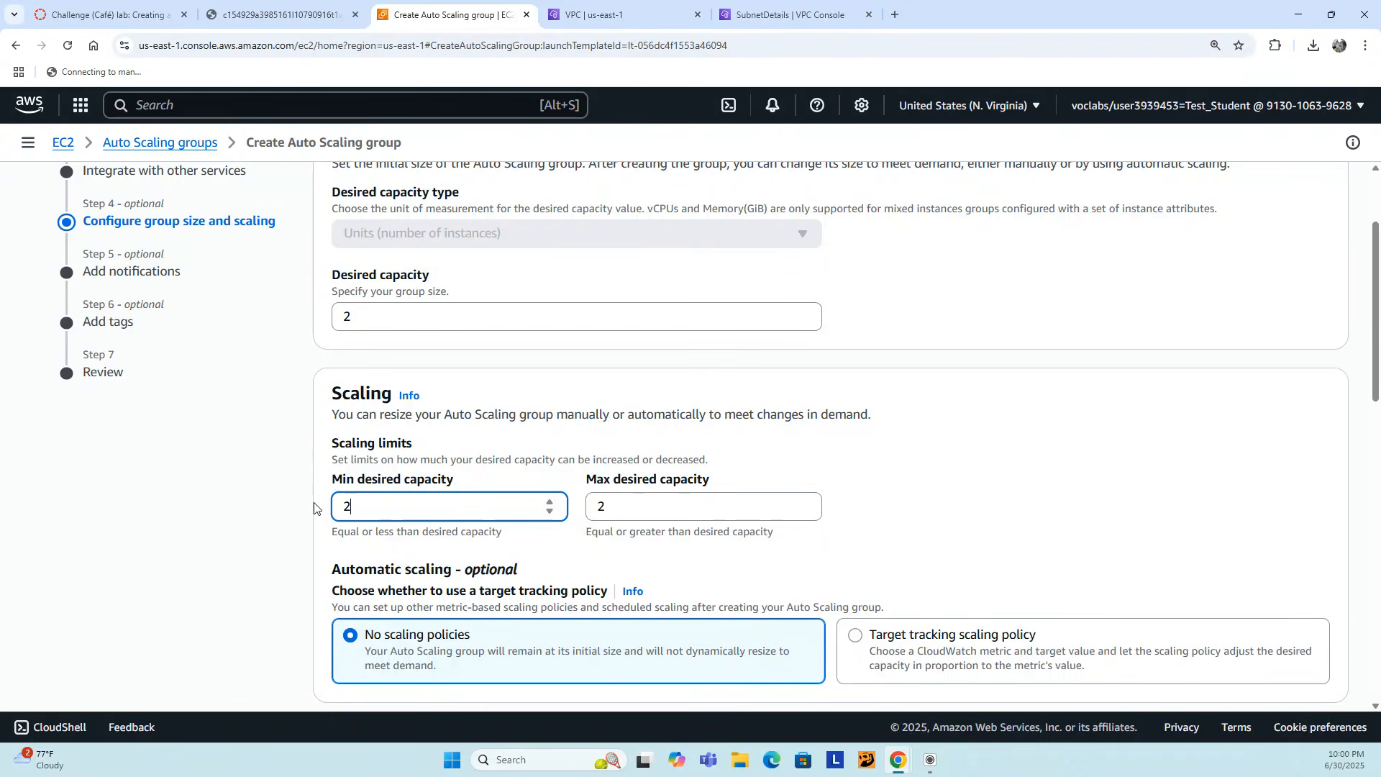
double_click(602, 512)
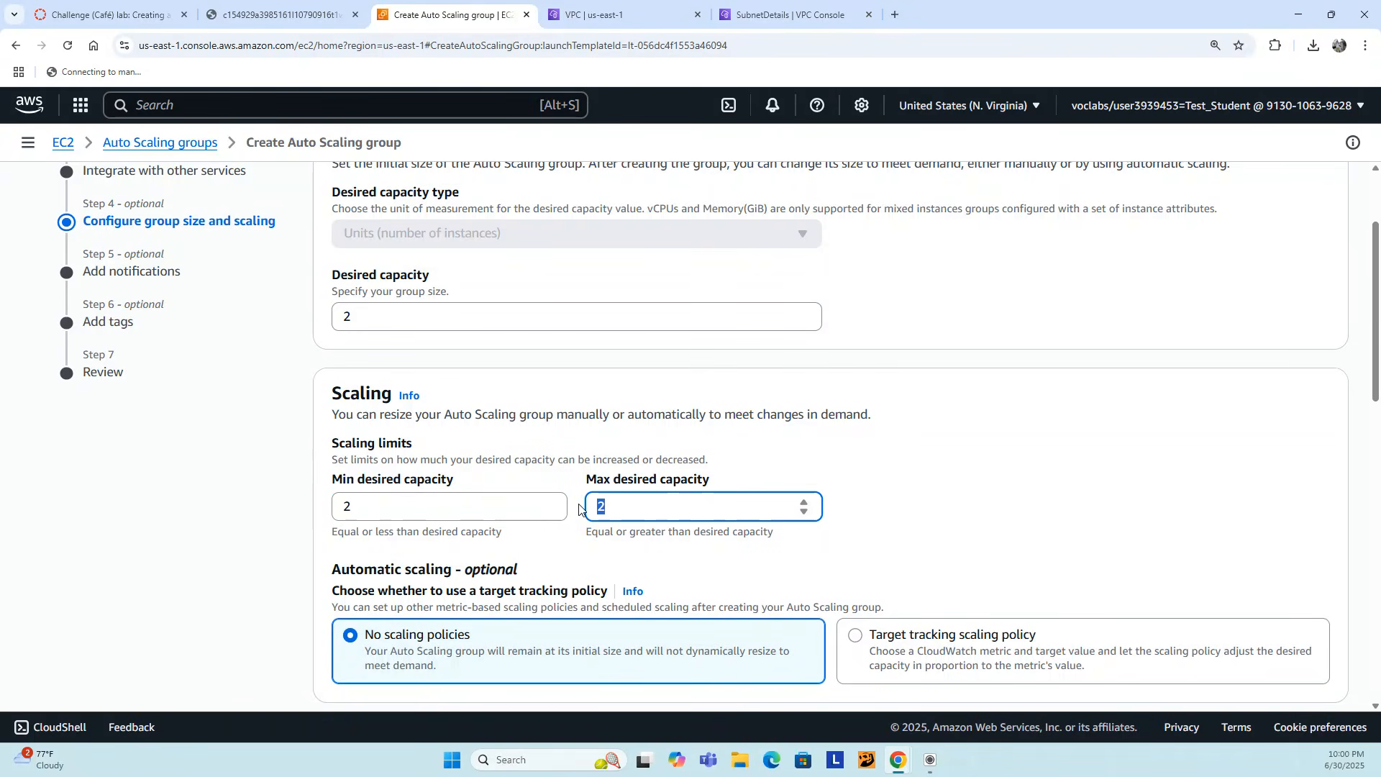
type("6")
- Enable a target tracking scaling policy on average CPU utilization with a target value of 25 and an instance warmup of 60 seconds
scroll(985, 417, "down", 4)
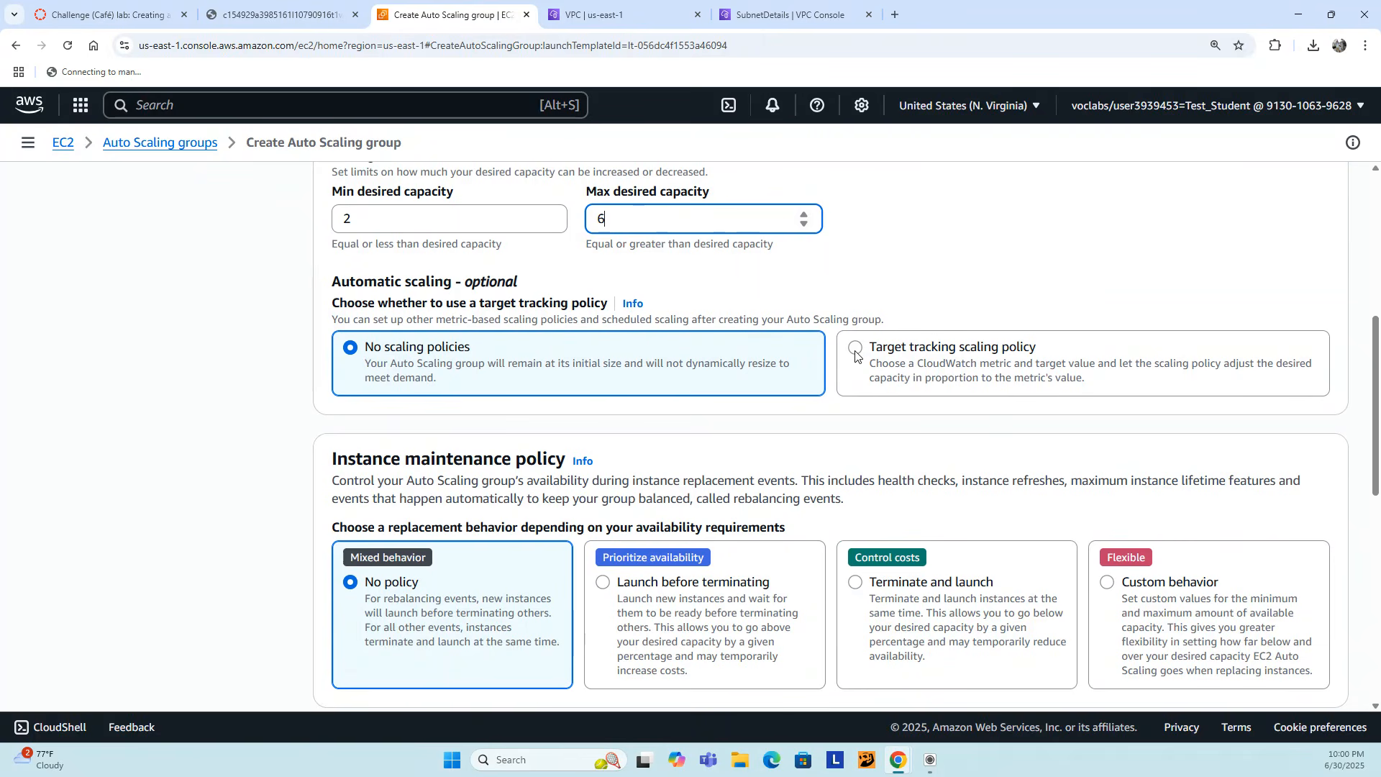
left_click(855, 350)
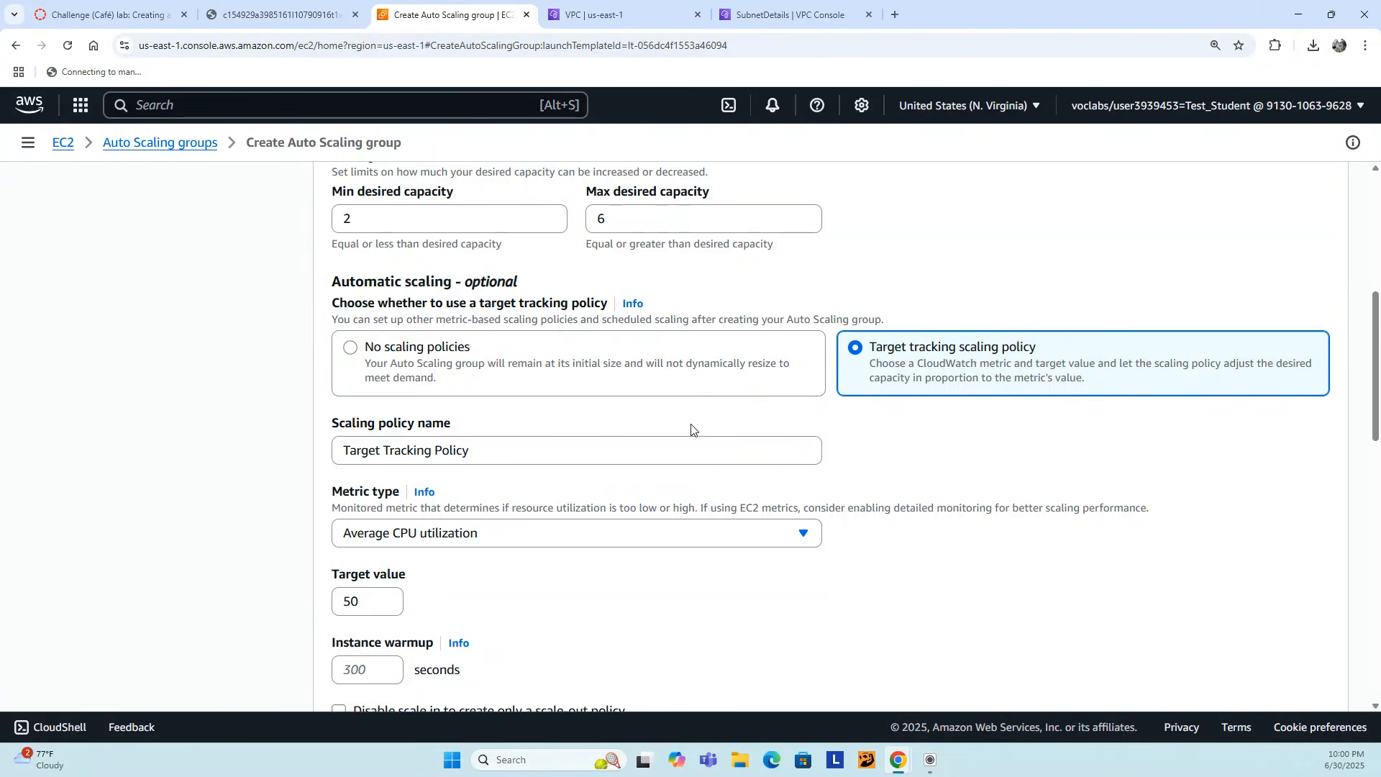
scroll(690, 430, "down", 2)
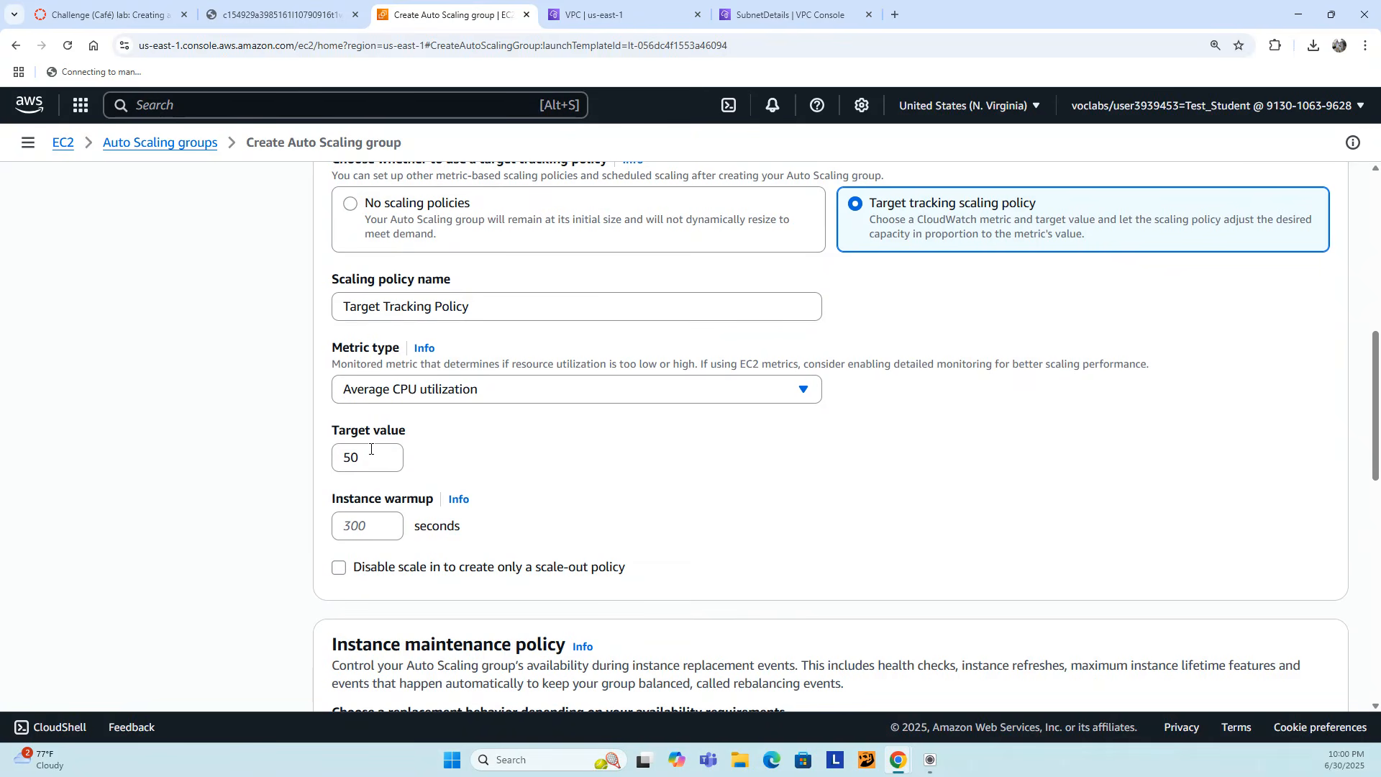
left_click_drag(368, 454, 295, 458)
type("25")
left_click(369, 526)
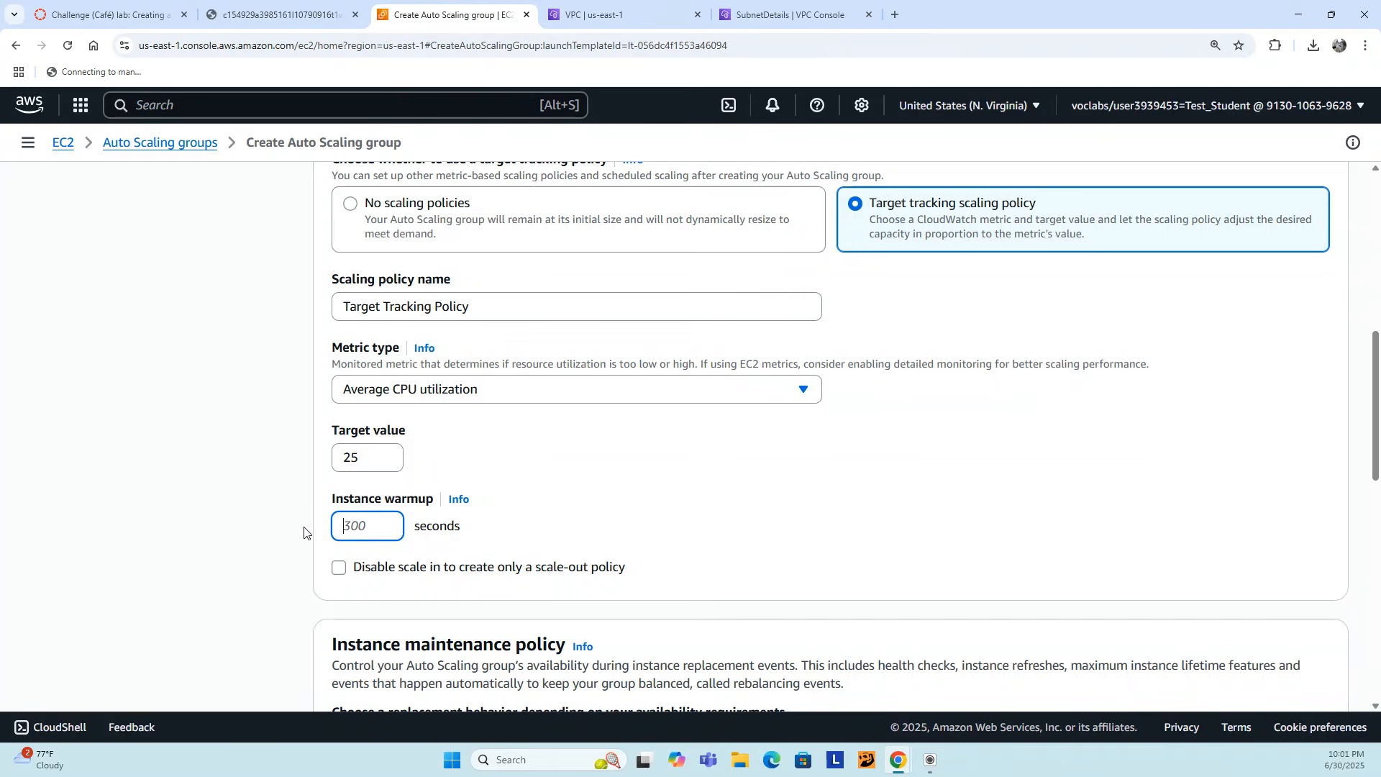
type("60")
- Keep the remaining group settings at their defaults, add no notifications or tags, and create the Auto Scaling group
scroll(883, 422, "down", 1)
scroll(884, 422, "down", 7)
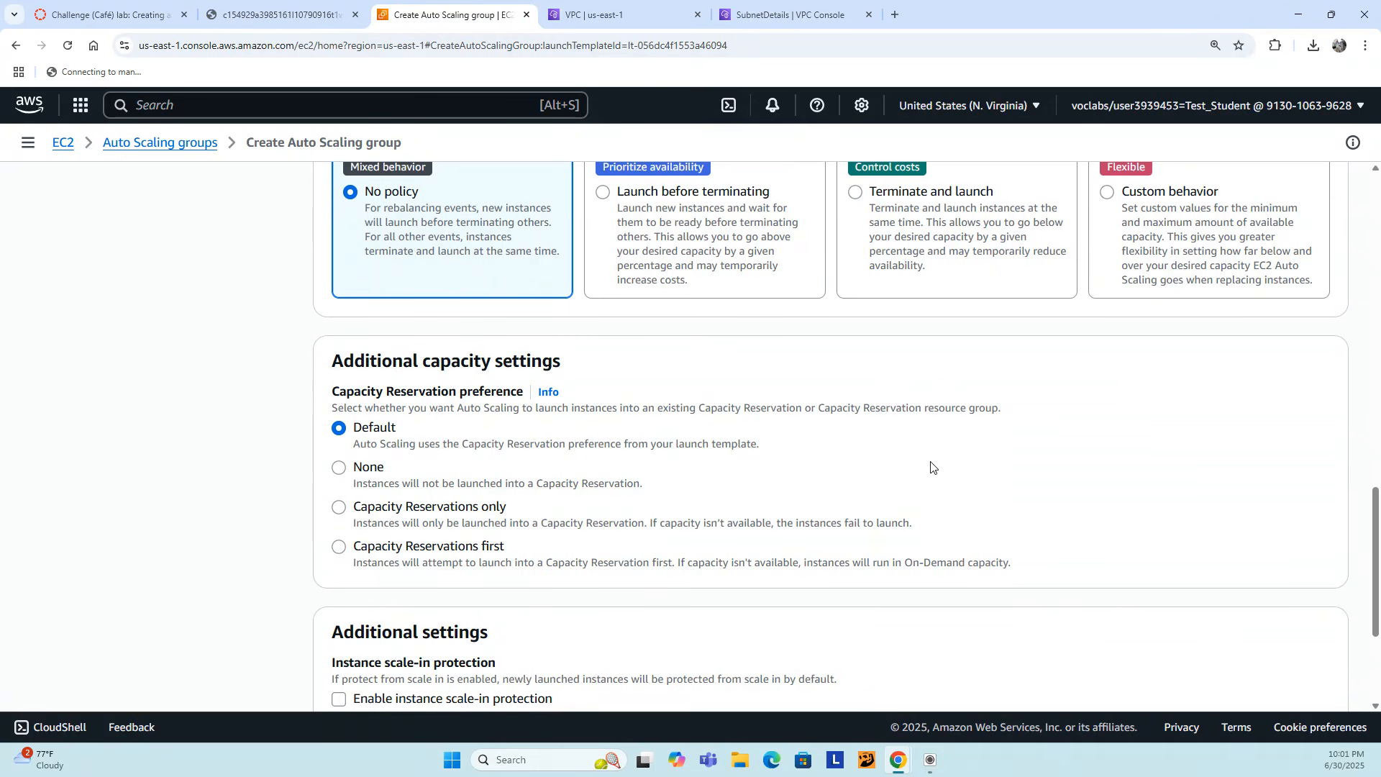
scroll(931, 468, "down", 3)
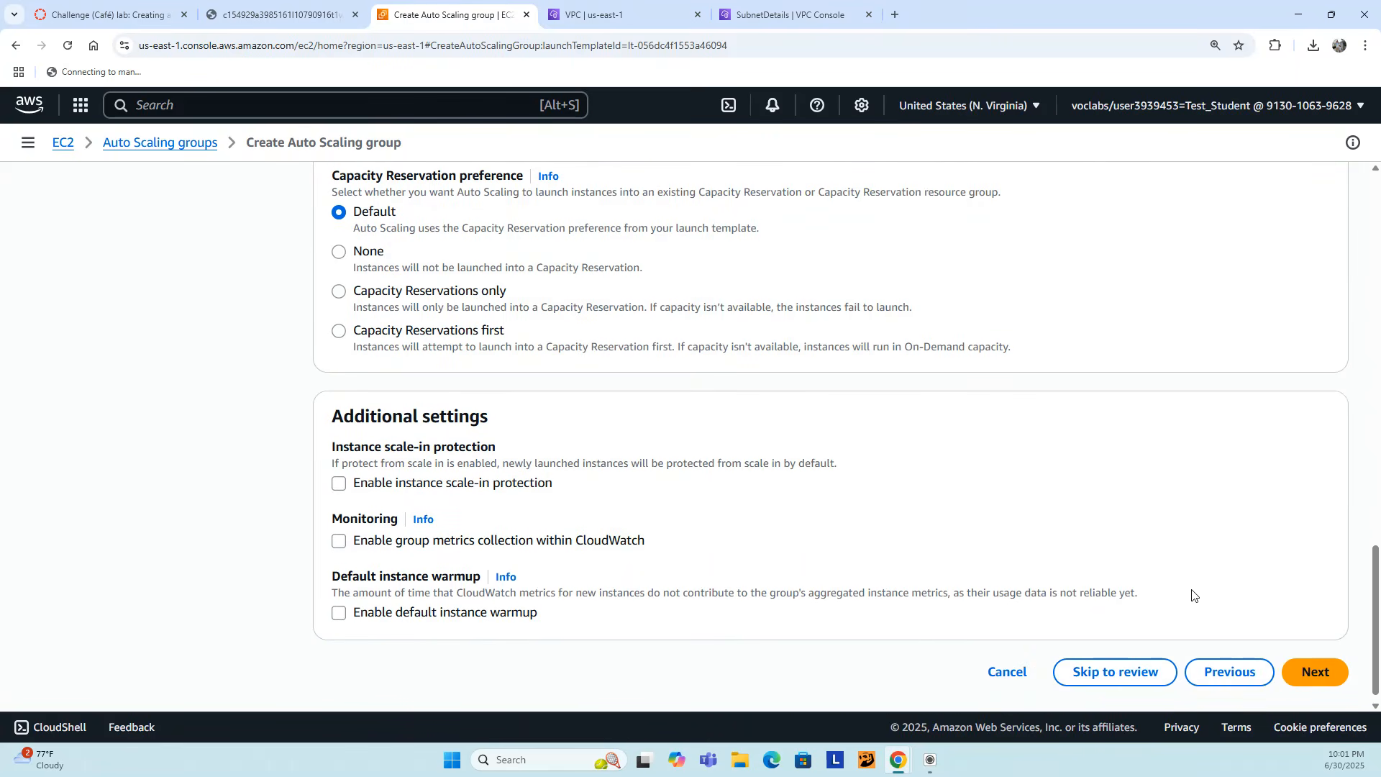
left_click(1324, 676)
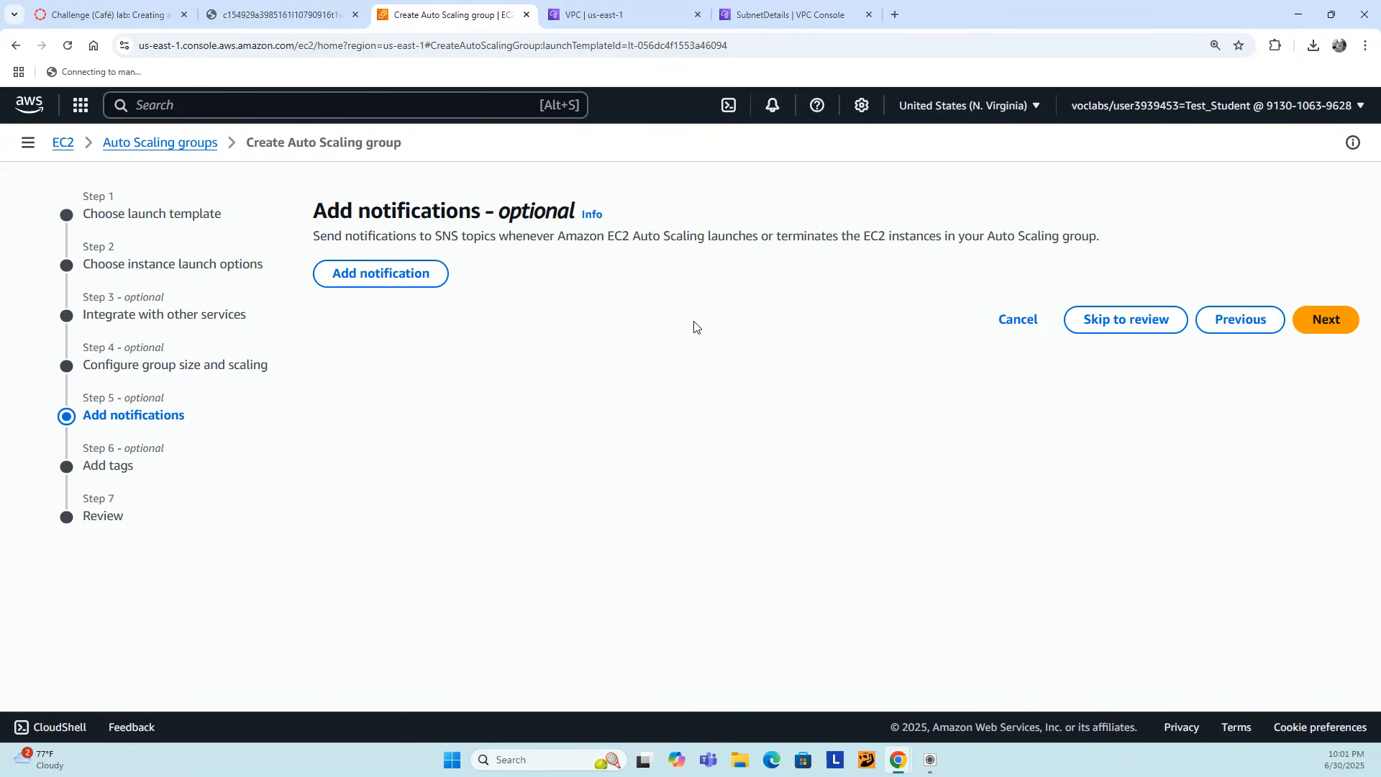
left_click(1324, 321)
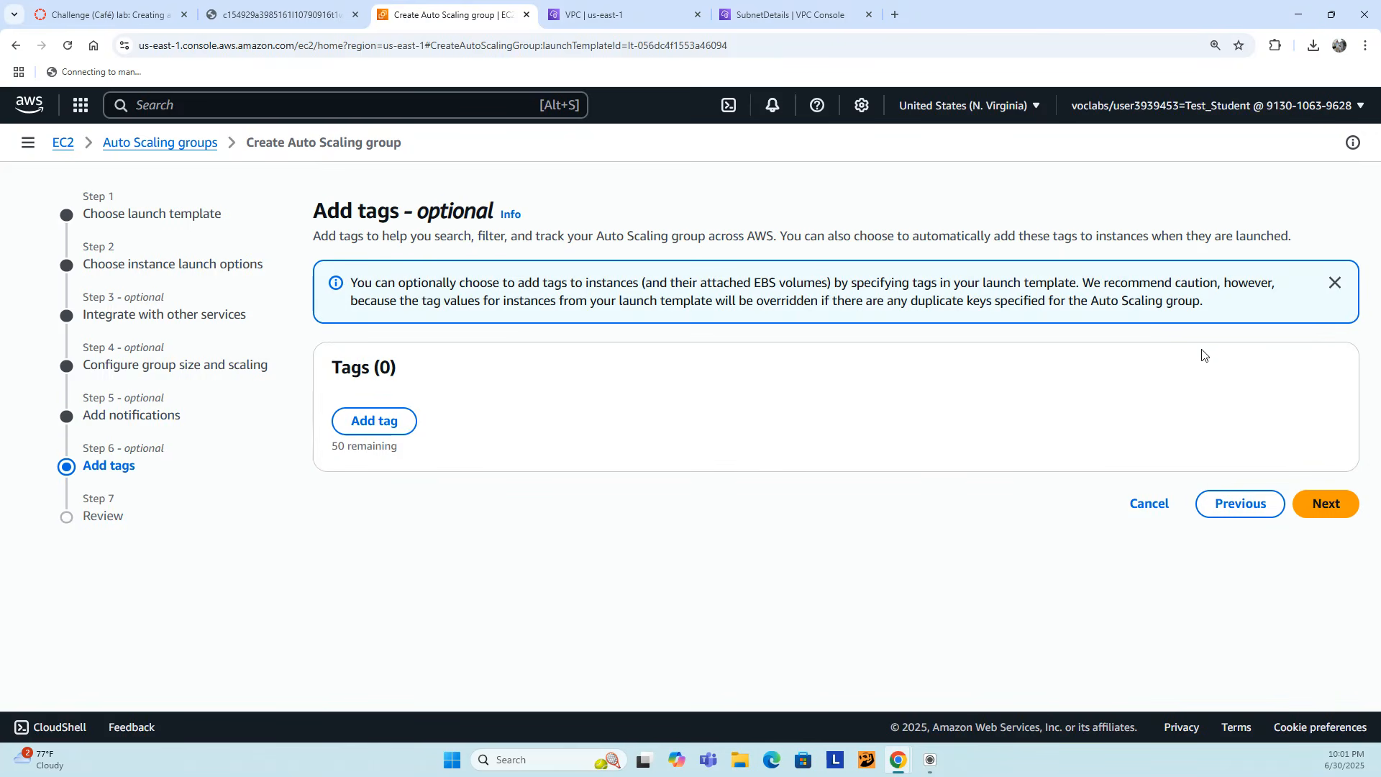
left_click(1332, 503)
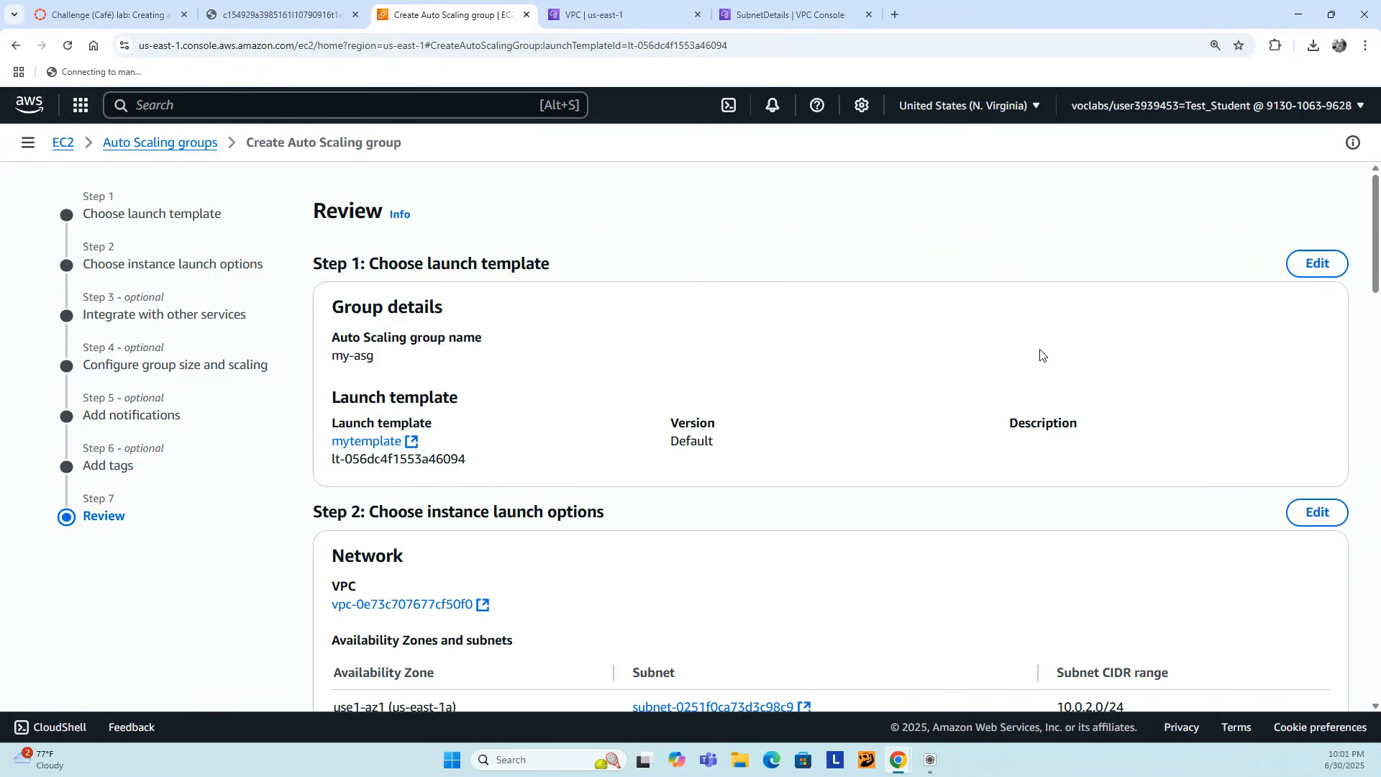
scroll(1040, 354, "down", 20)
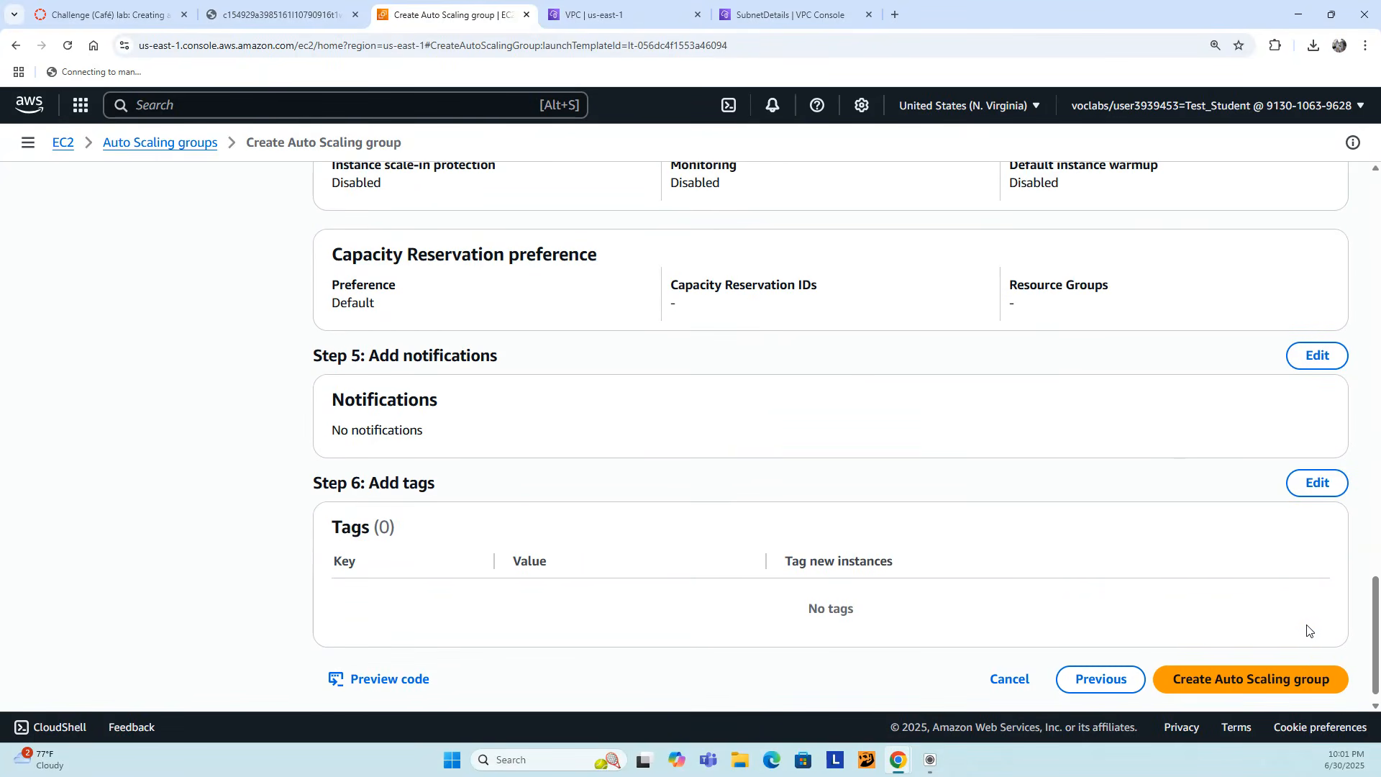
left_click(1280, 676)
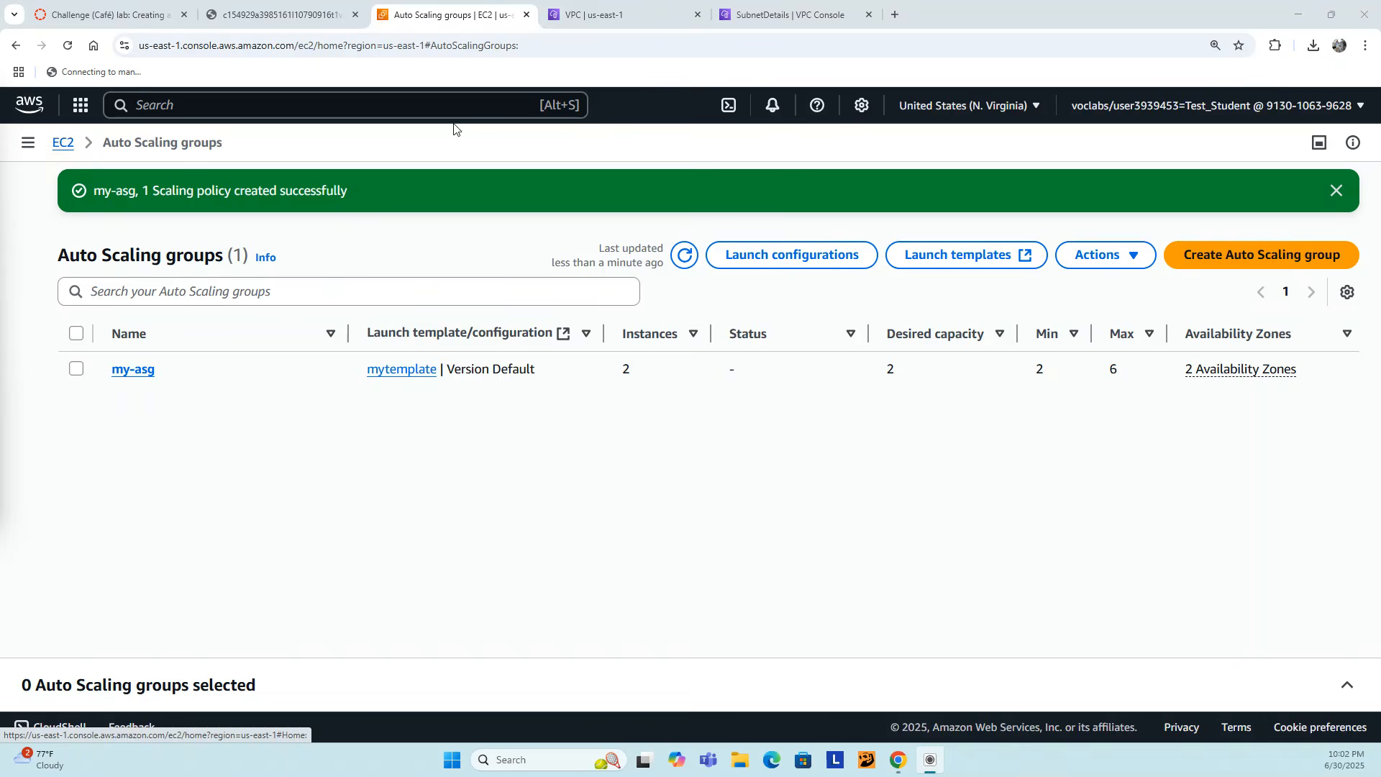
- Dismiss the success notification and go to the EC2 load balancers list
left_click(1335, 189)
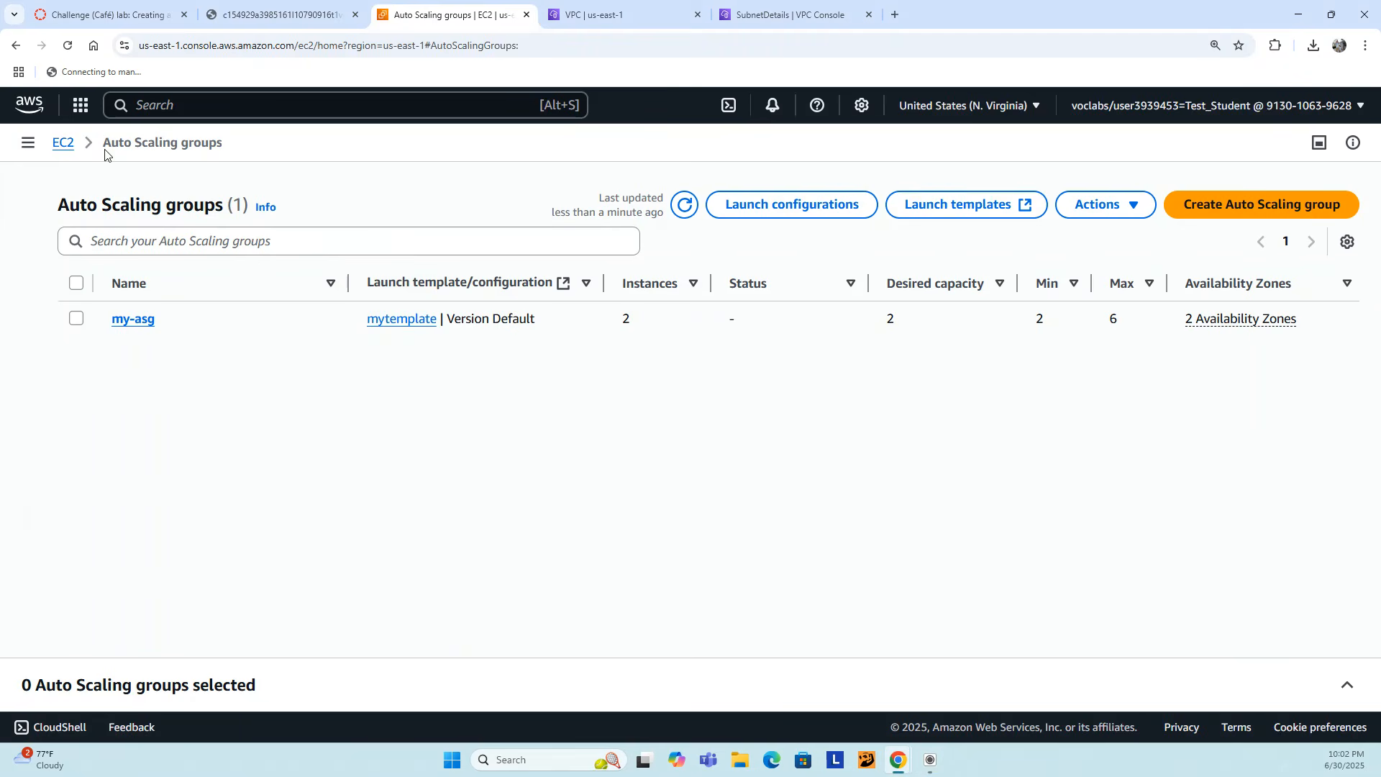
left_click(66, 145)
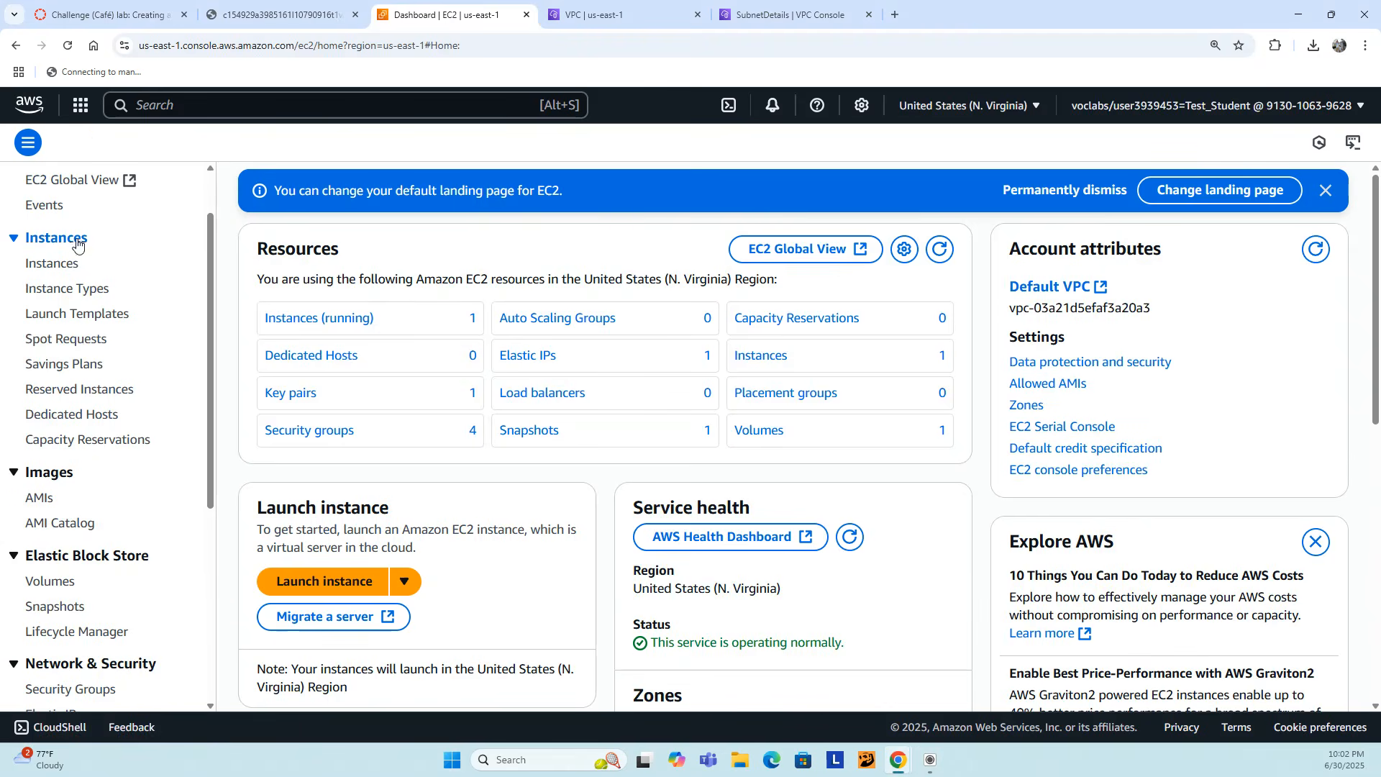
scroll(100, 440, "down", 5)
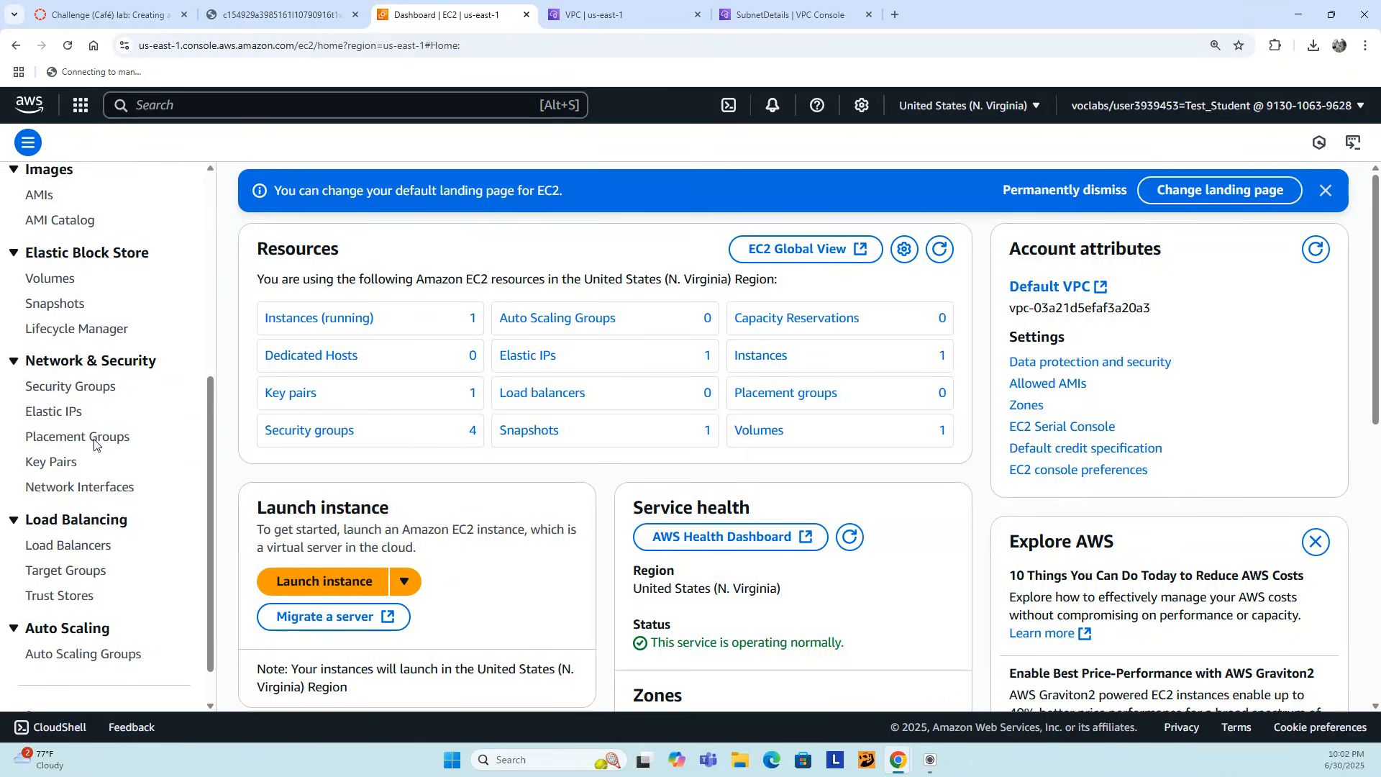
left_click(66, 498)
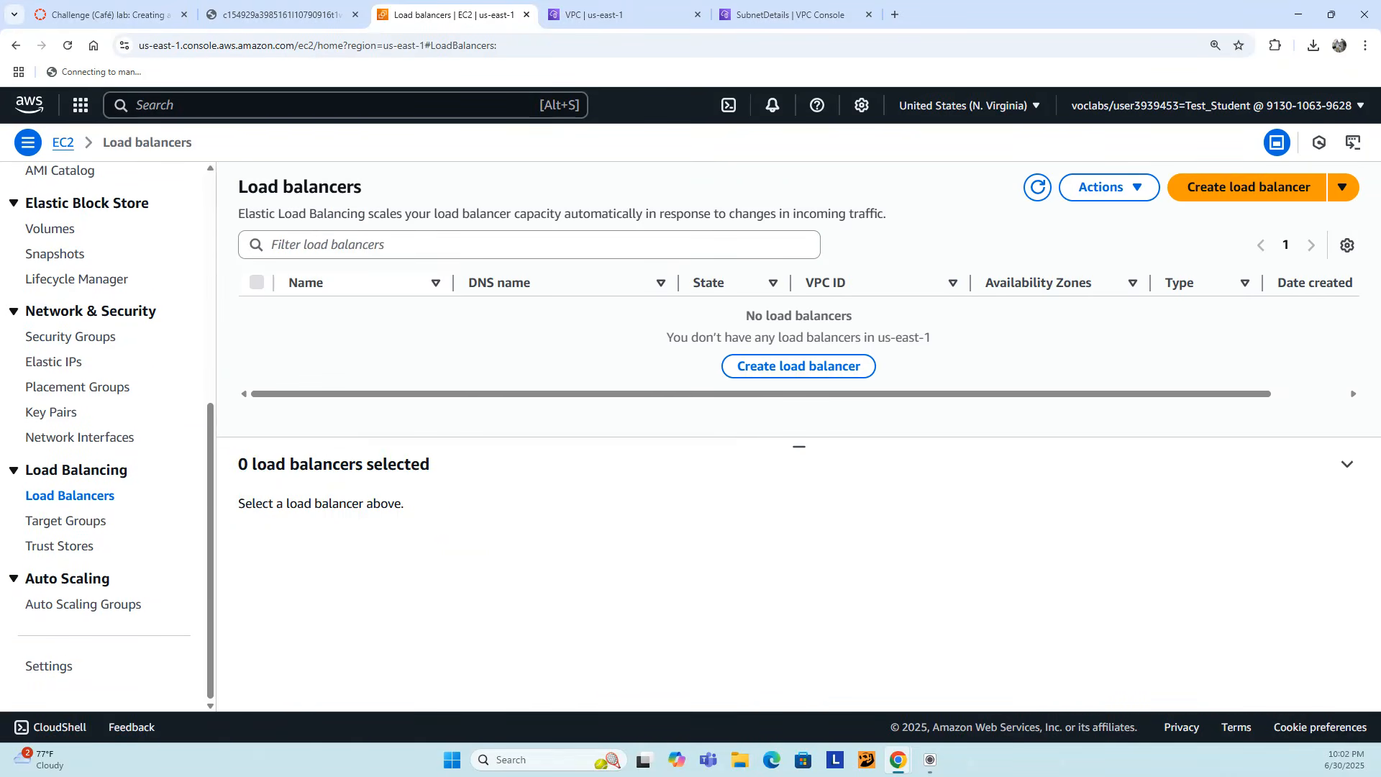
- Start creating a load balancer of the Application Load Balancer type
left_click(1244, 196)
scroll(743, 324, "down", 2)
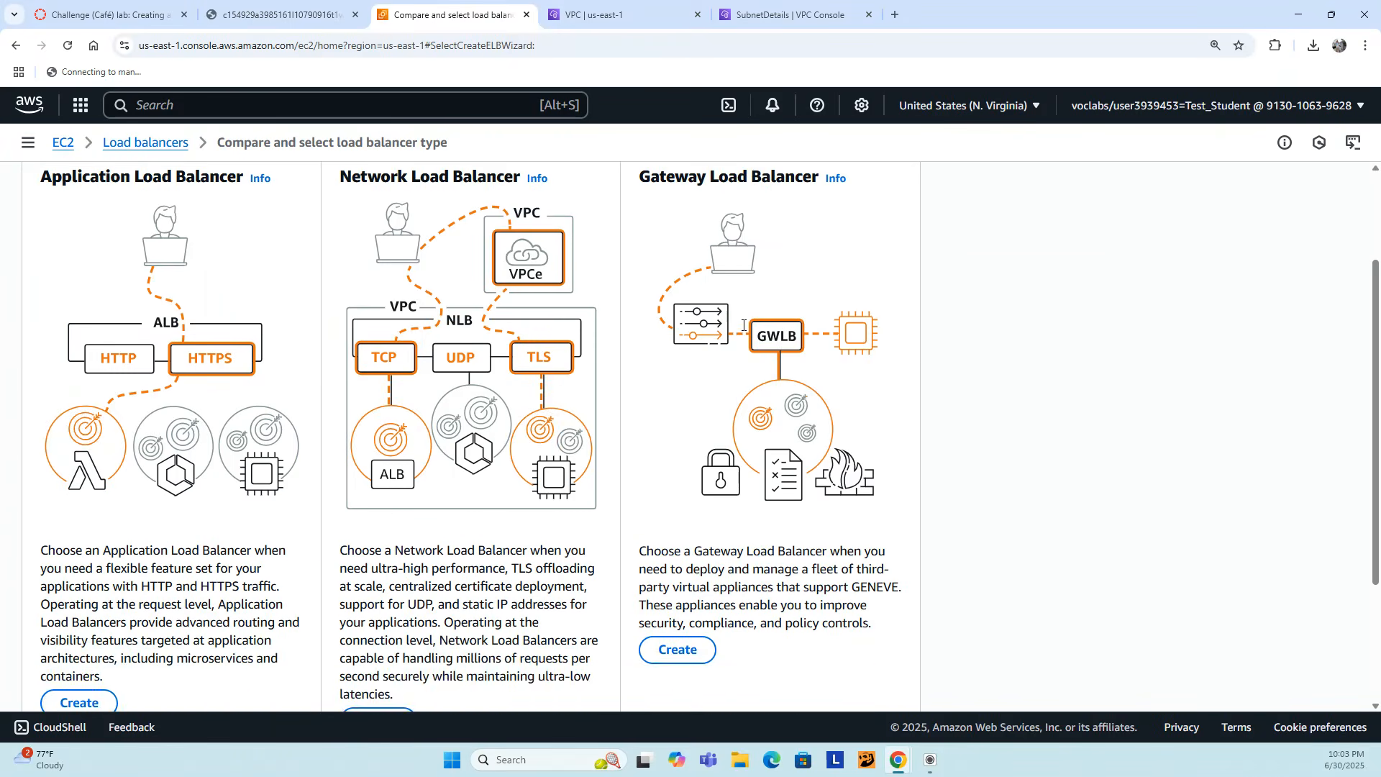
scroll(691, 334, "up", 1)
scroll(644, 342, "down", 1)
scroll(640, 342, "up", 1)
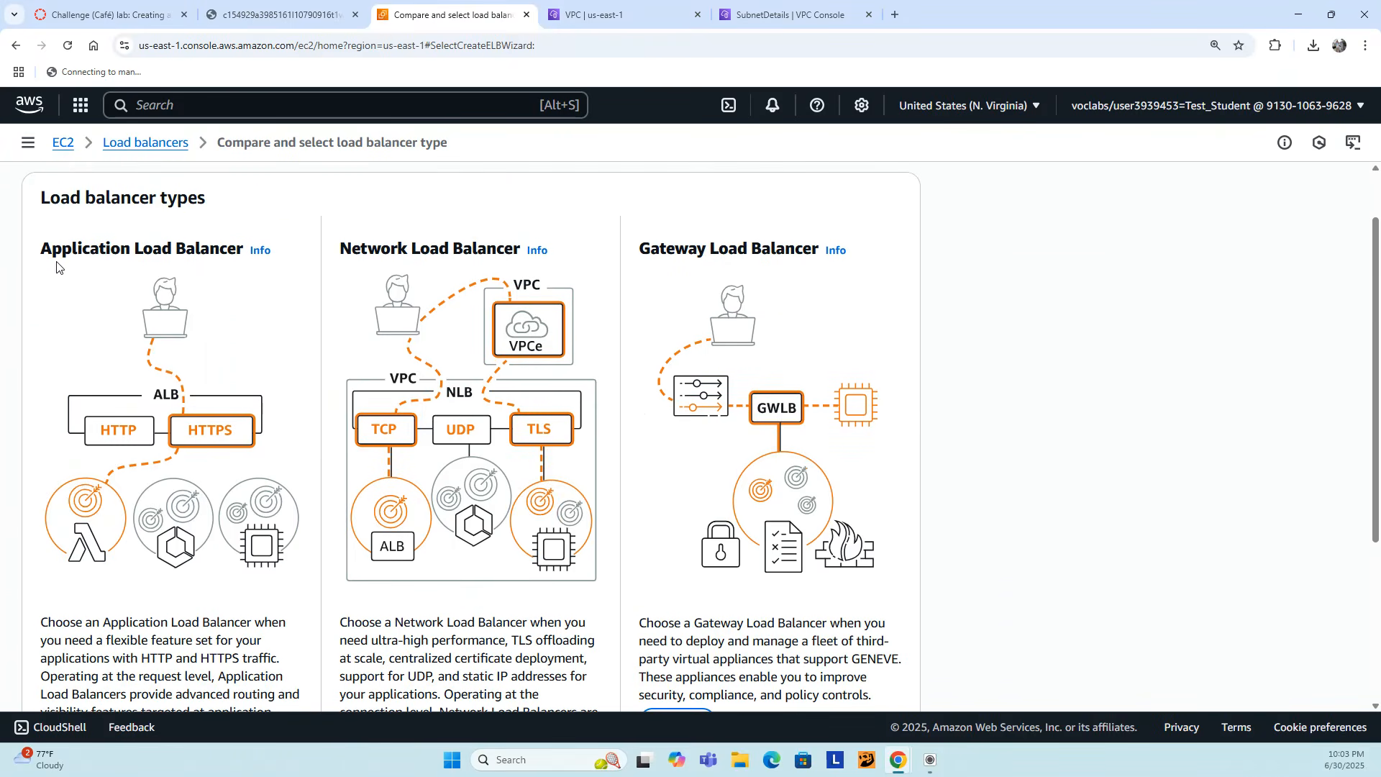
scroll(173, 267, "down", 4)
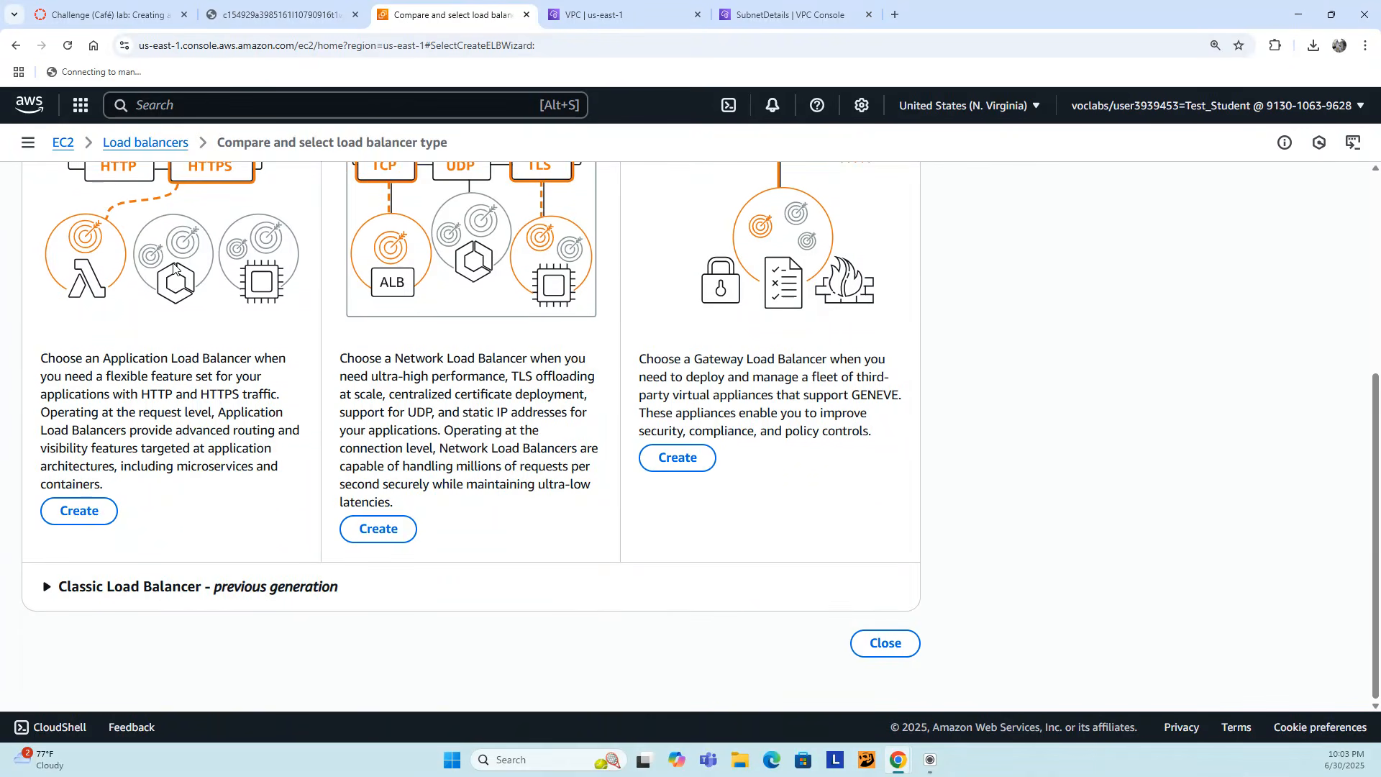
left_click(75, 510)
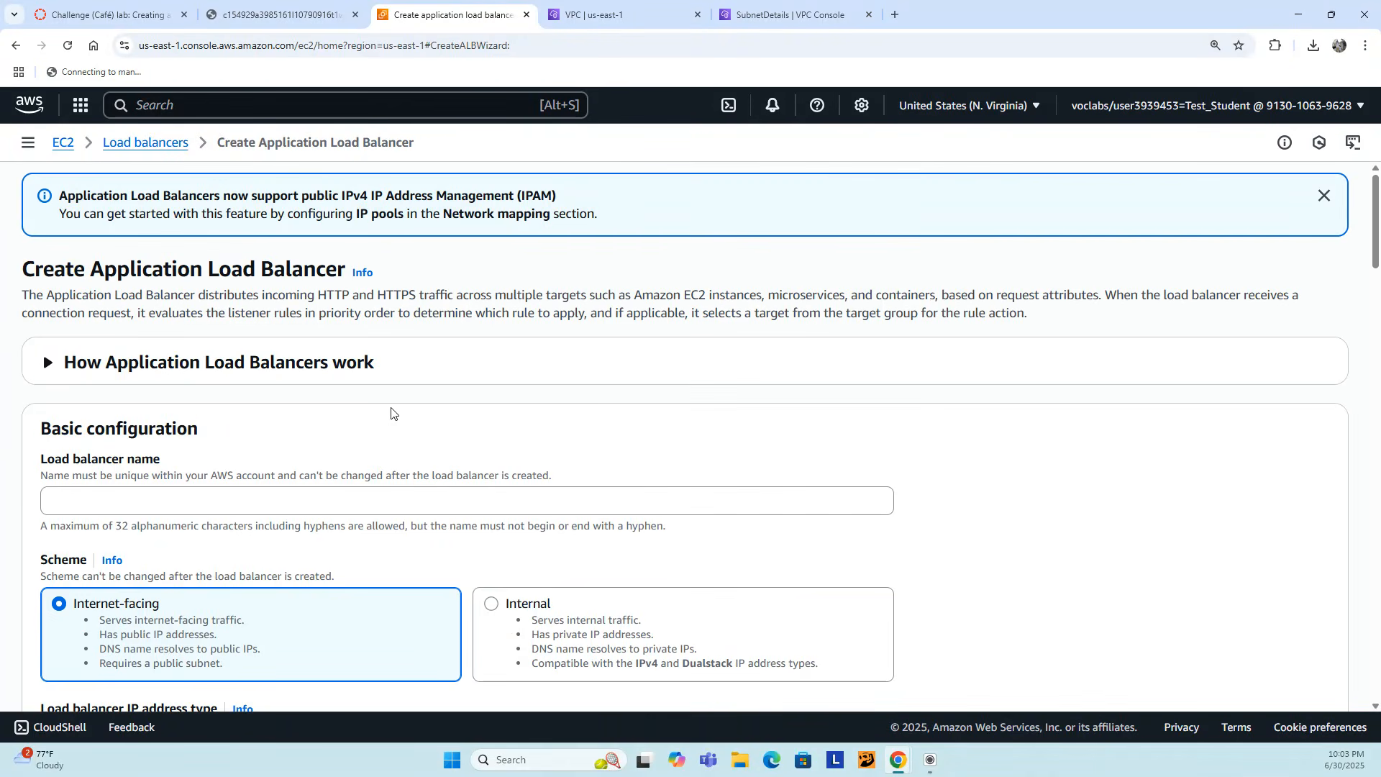
- Name the load balancer "my-alb" and use the internet-facing scheme
left_click(114, 504)
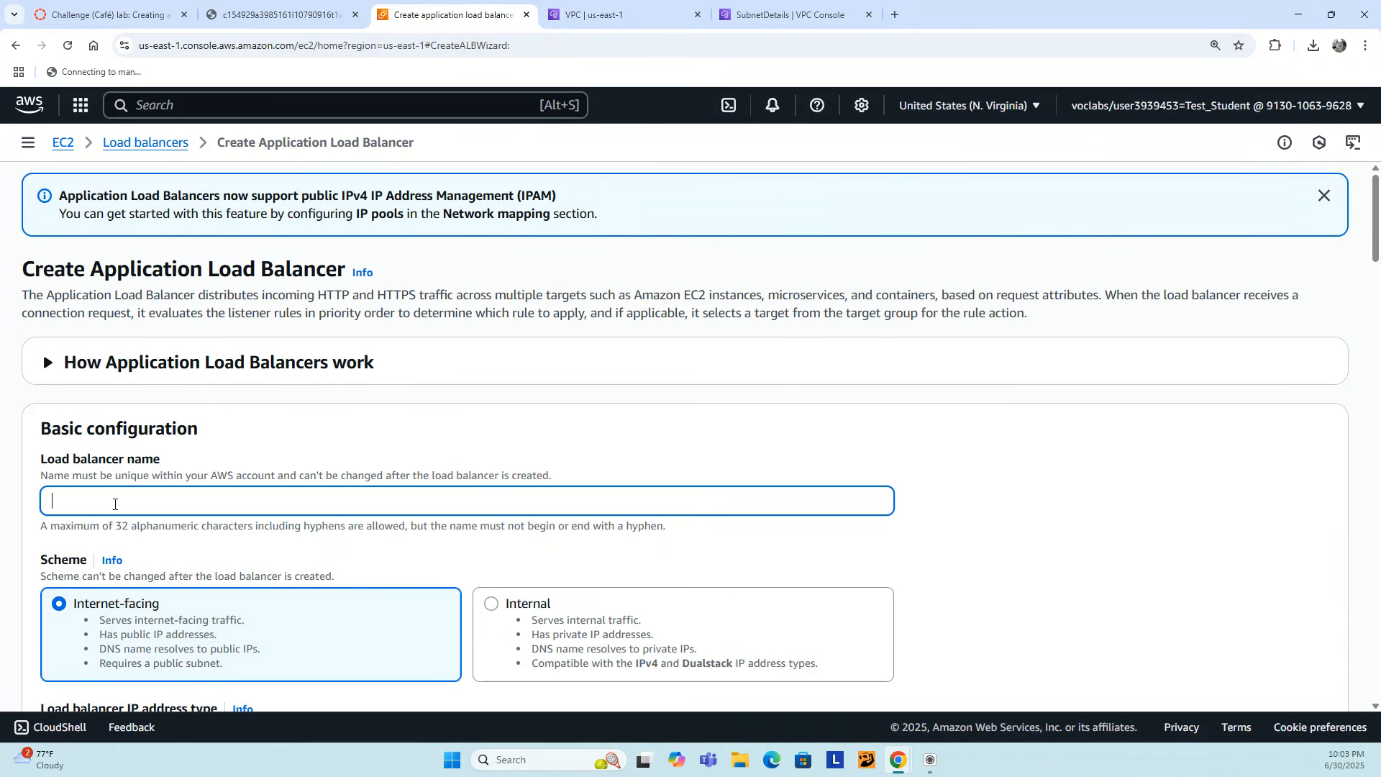
type("mu")
type("-alb")
scroll(336, 497, "down", 2)
scroll(338, 501, "down", 2)
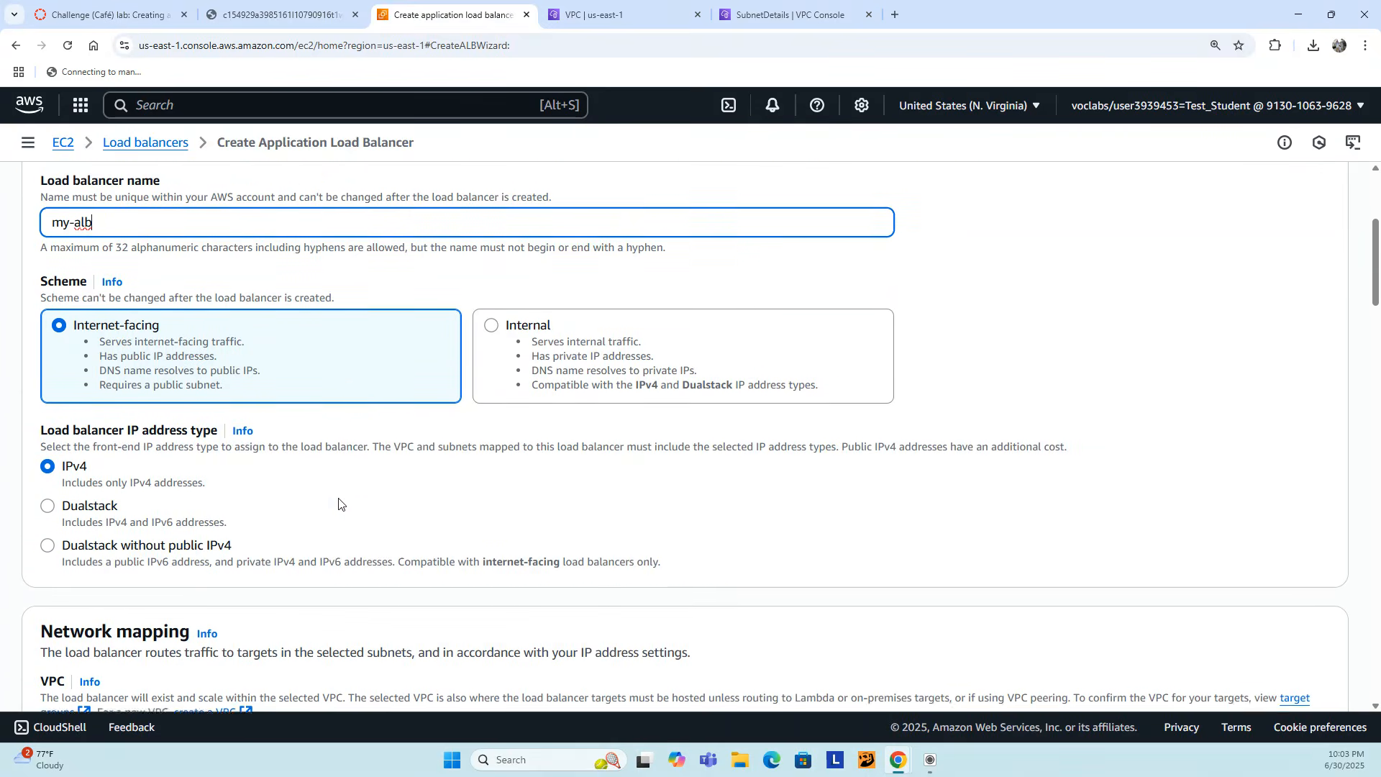
left_click(531, 320)
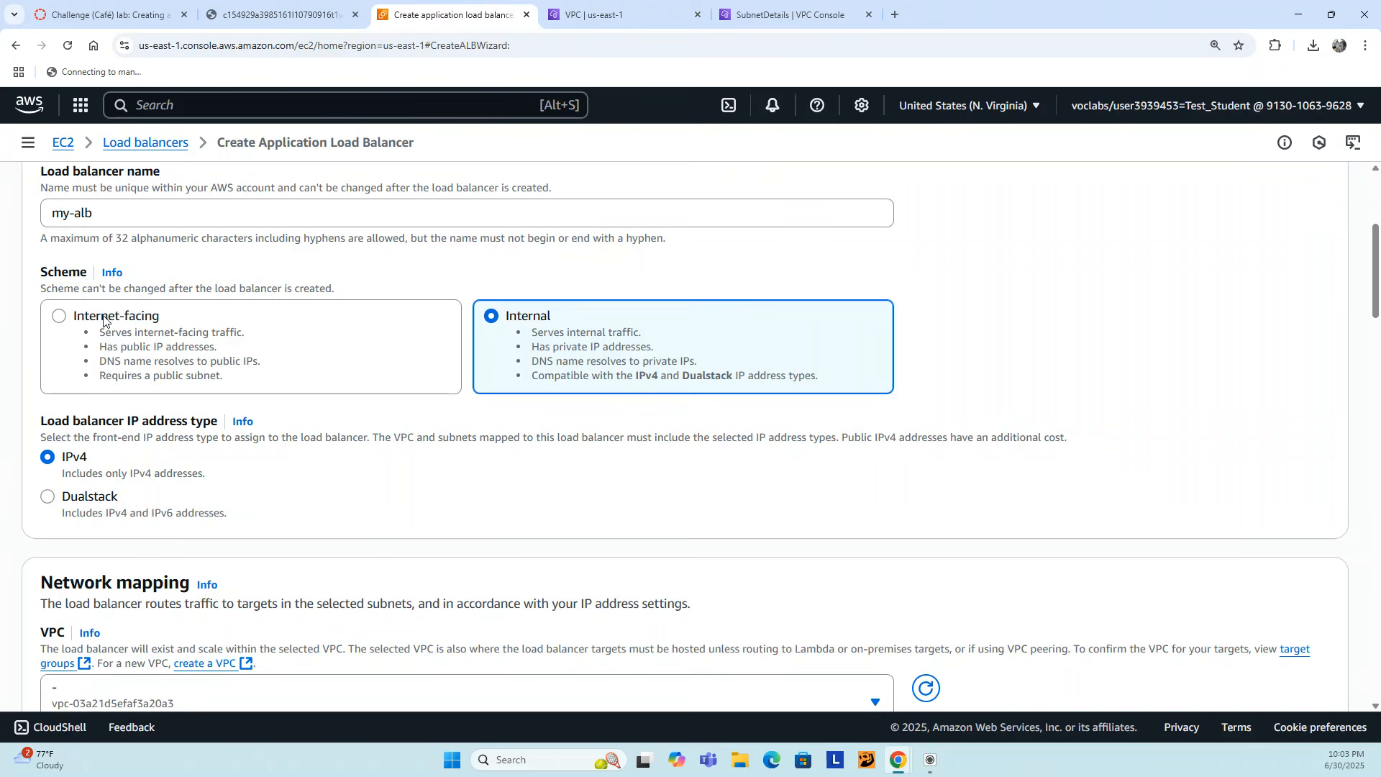
left_click(104, 319)
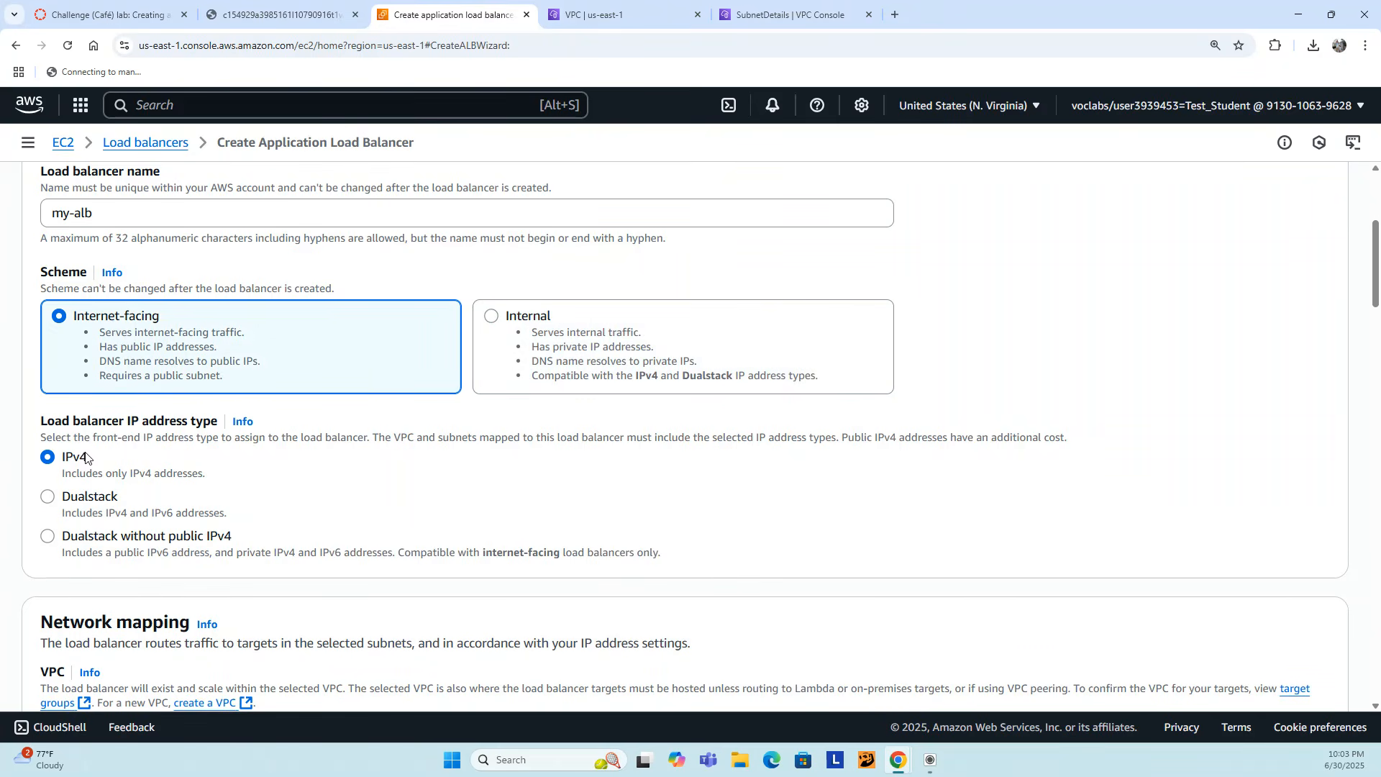
- Select Lab VPC (10.0.0.0/16) as the load balancer's VPC and go to its Availability Zones and subnets
scroll(241, 507, "down", 3)
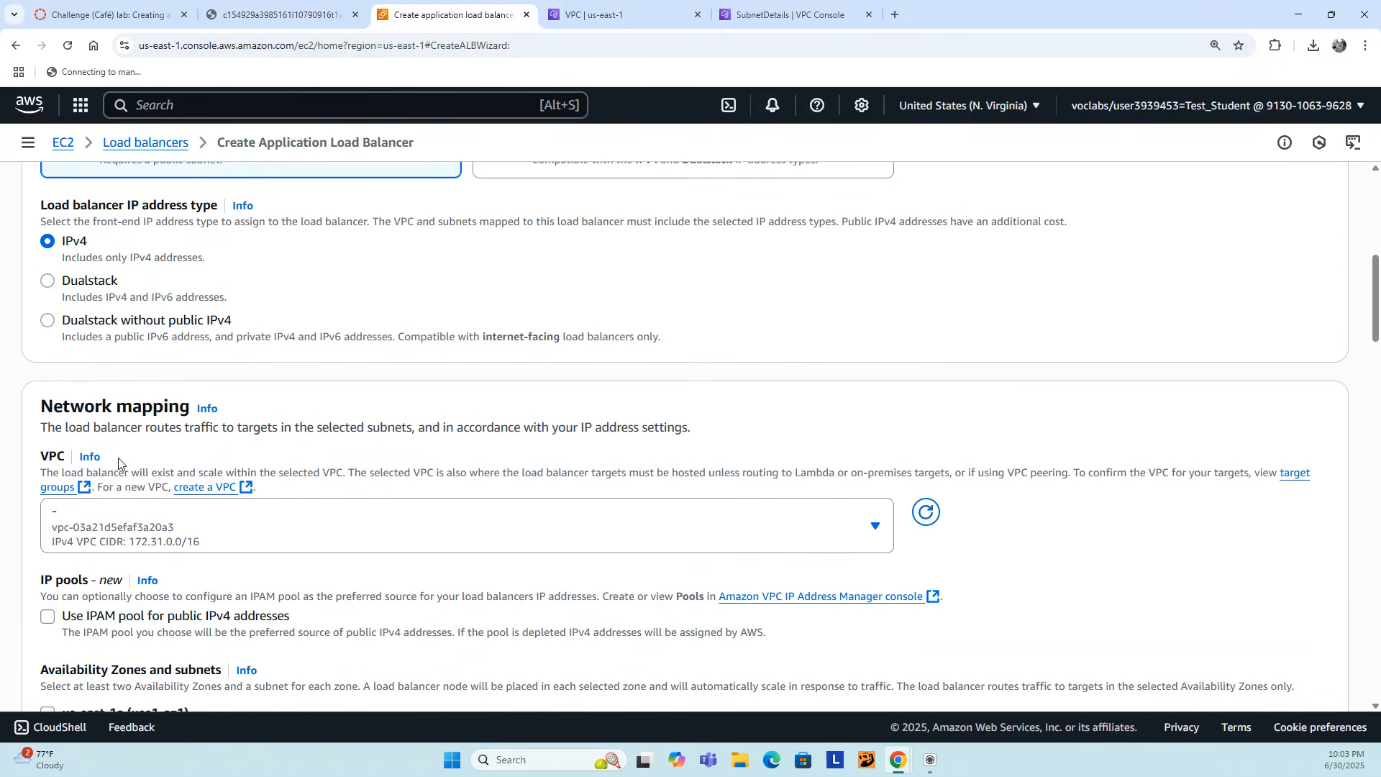
scroll(140, 471, "down", 2)
left_click(868, 387)
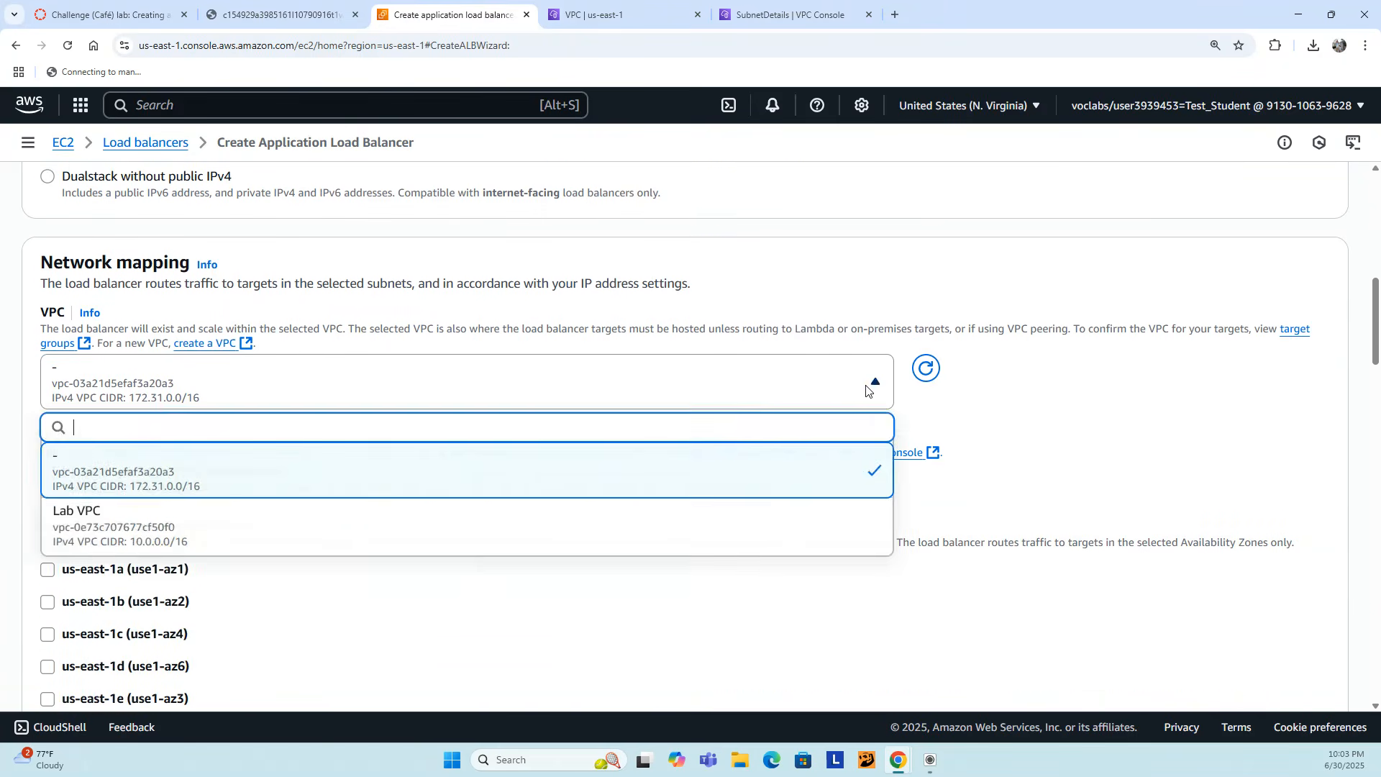
left_click(146, 531)
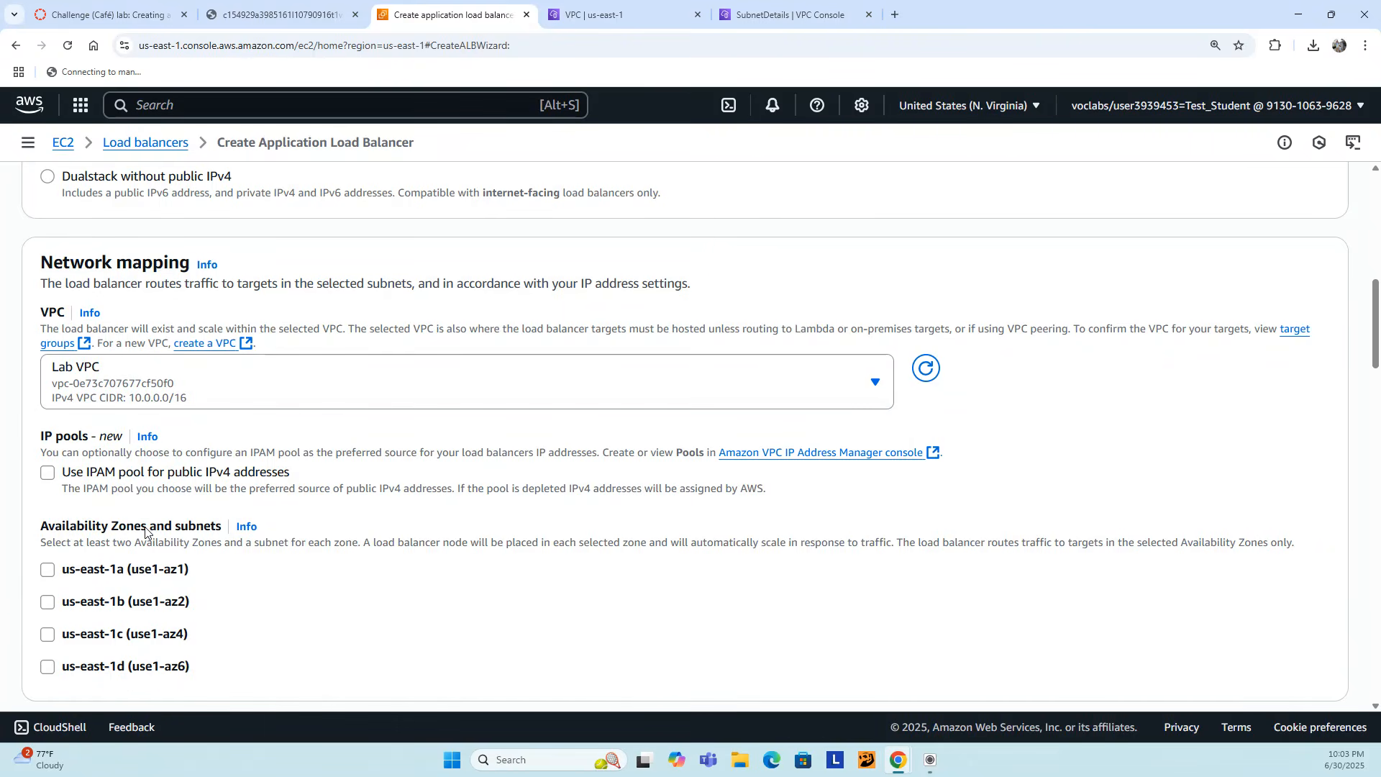
scroll(219, 512, "down", 3)
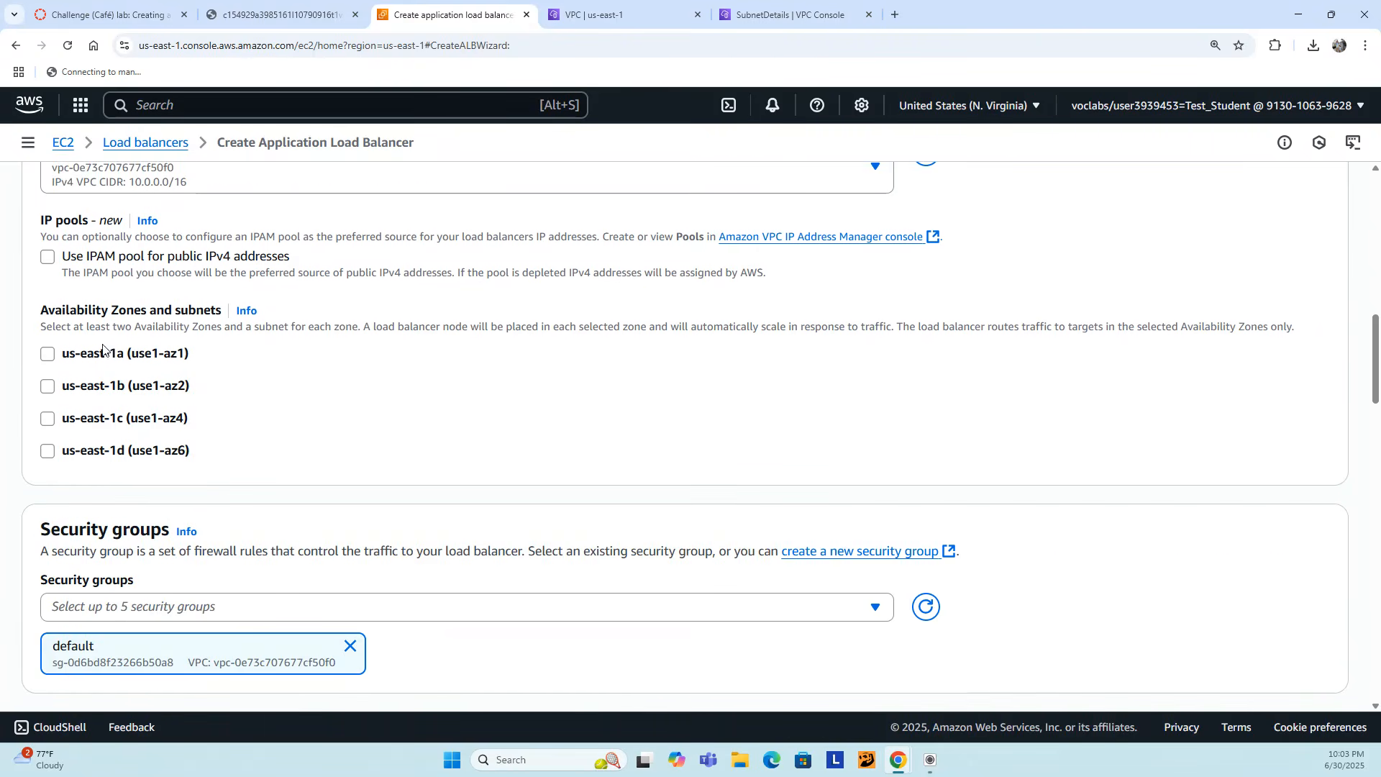
left_click_drag(41, 310, 151, 317)
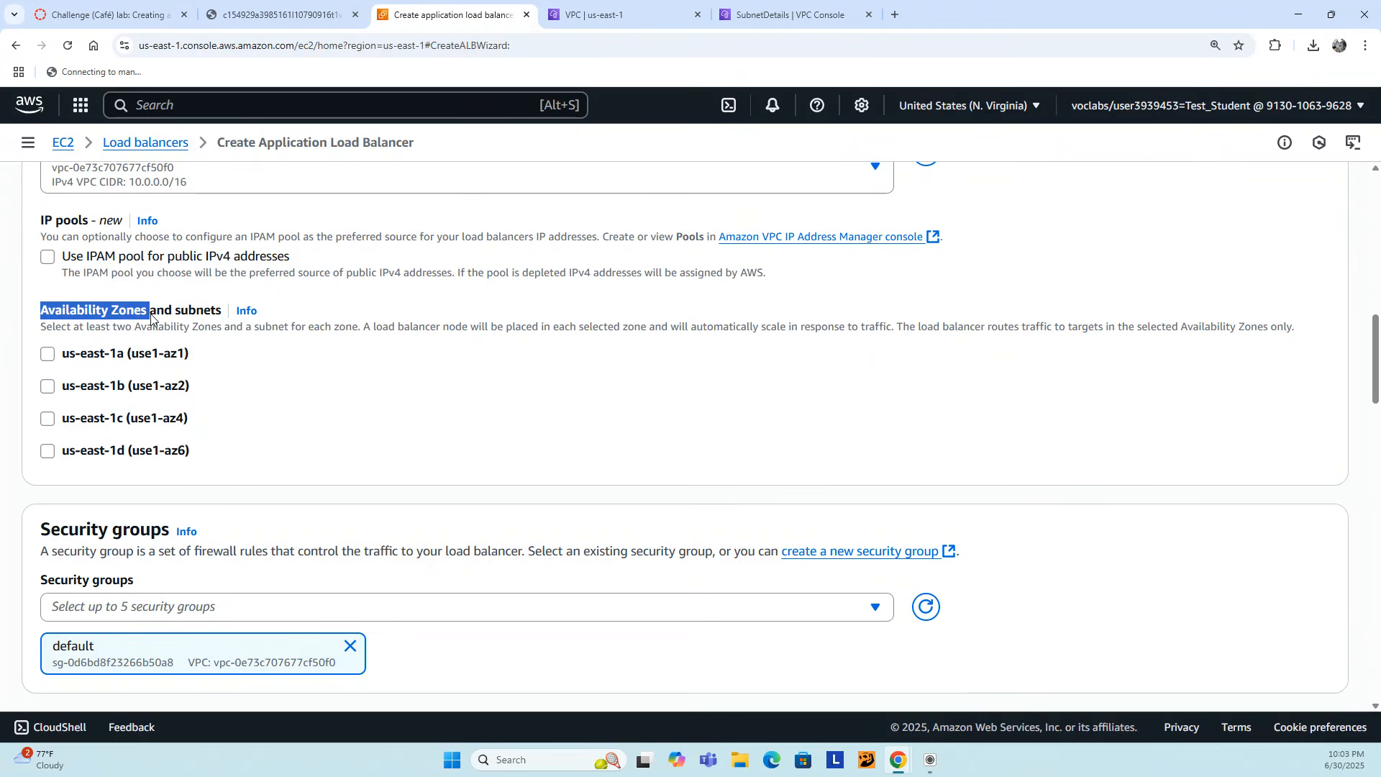
- Enable us-east-1a with Public Subnet 1 and us-east-1b with Public Subnet 2 for the load balancer
left_click(47, 354)
left_click(46, 468)
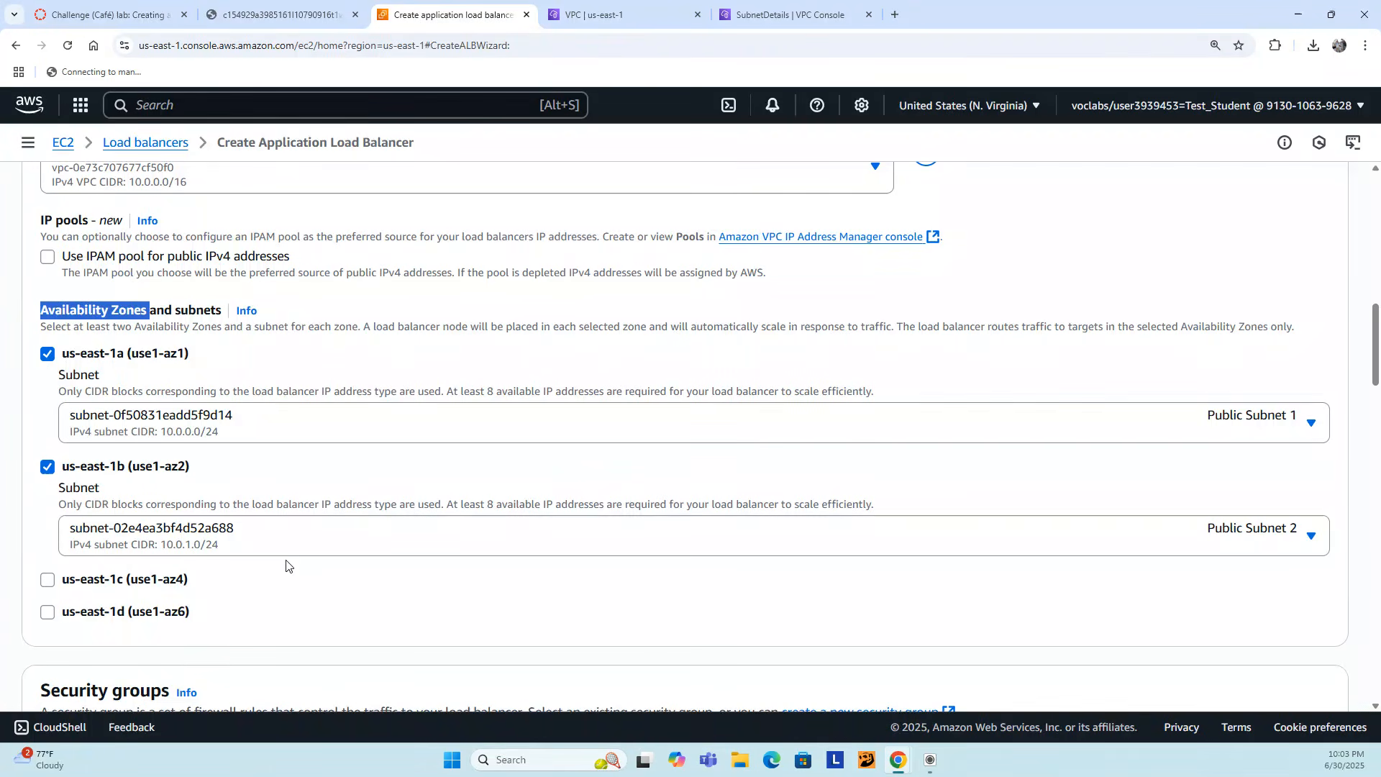
scroll(441, 359, "down", 2)
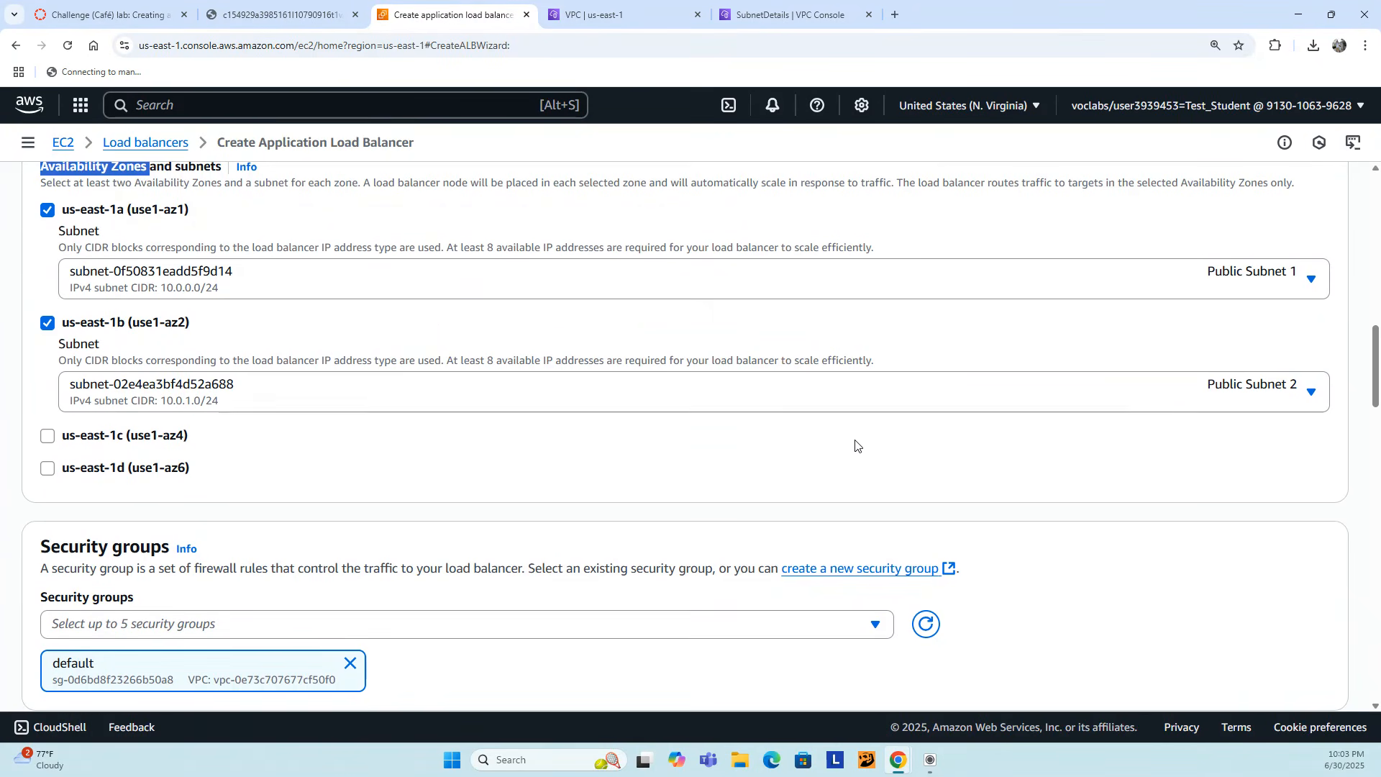
scroll(855, 446, "down", 2)
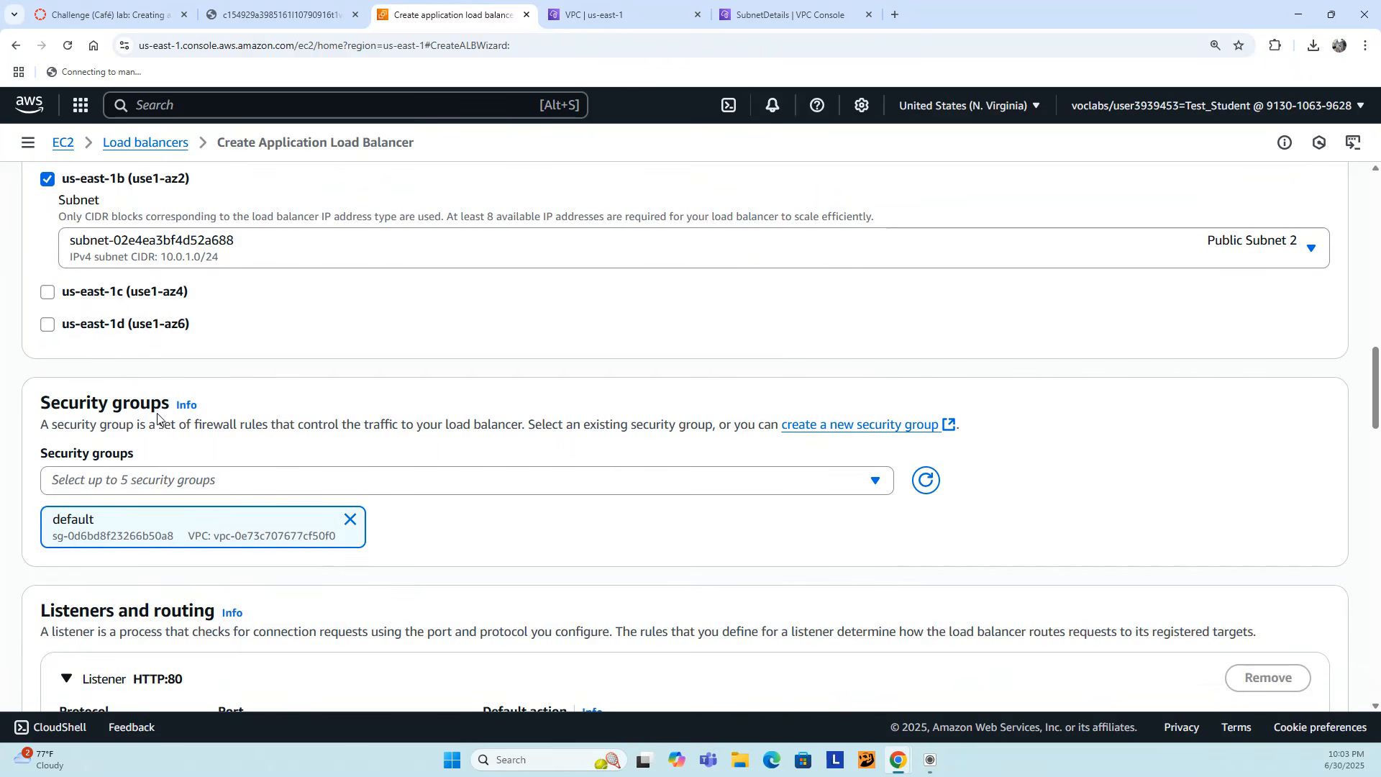
- Remove the default security group from the load balancer and check which other security groups are available
left_click(351, 518)
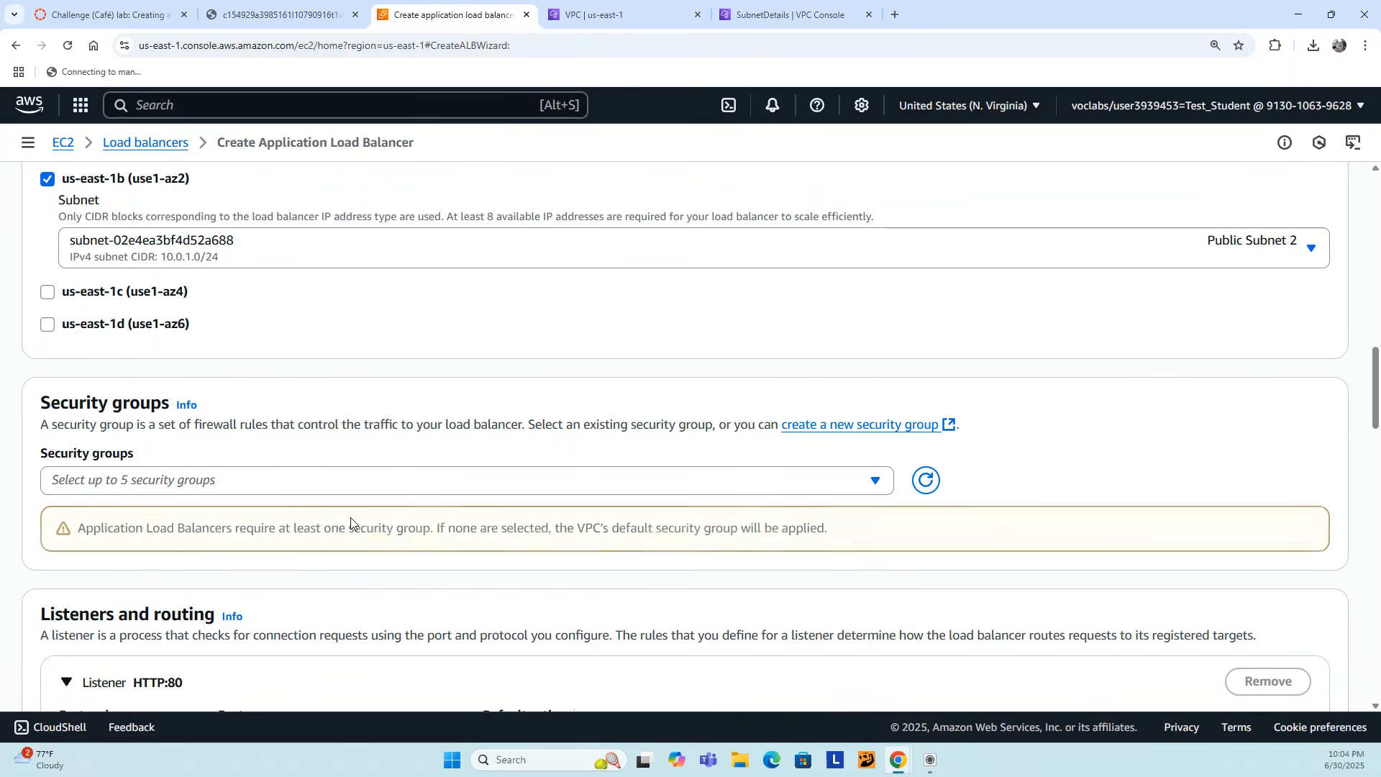
left_click(876, 482)
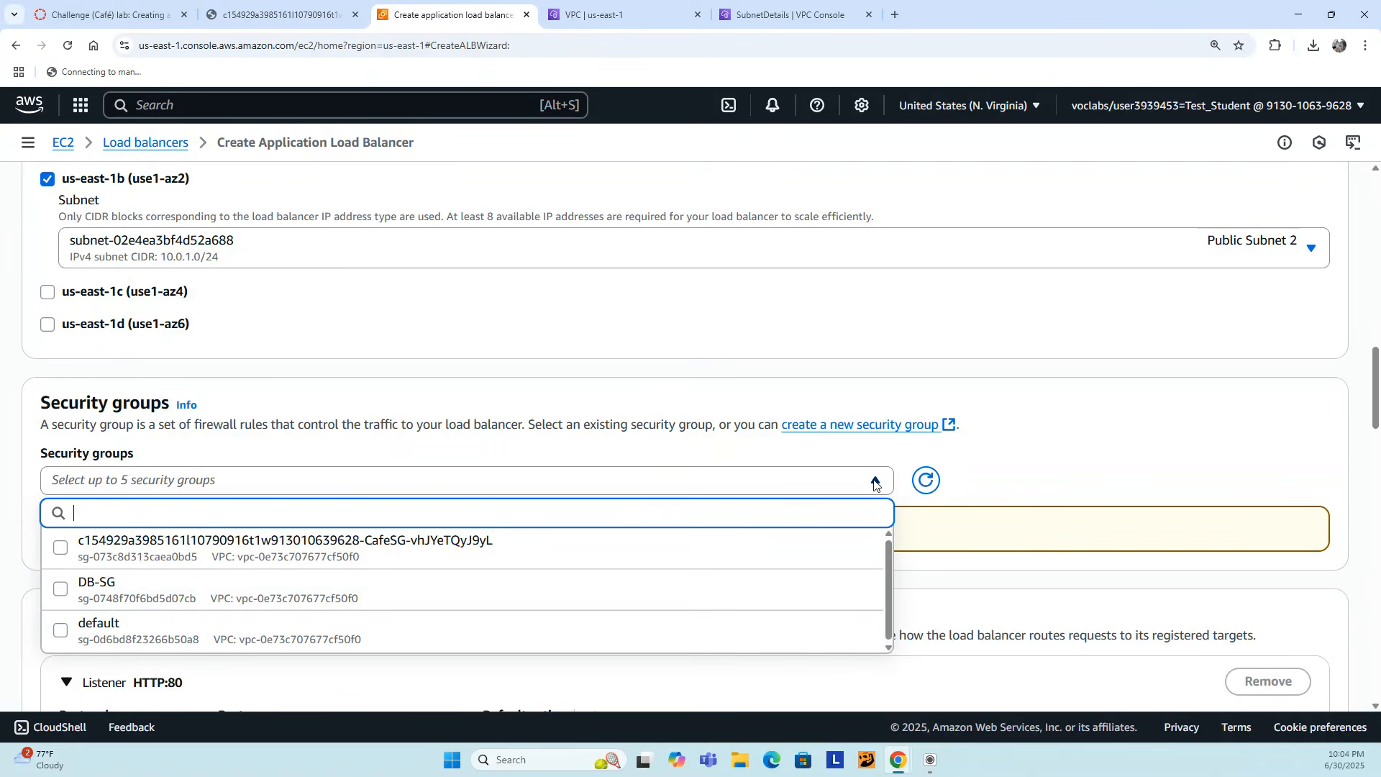
scroll(769, 525, "down", 3)
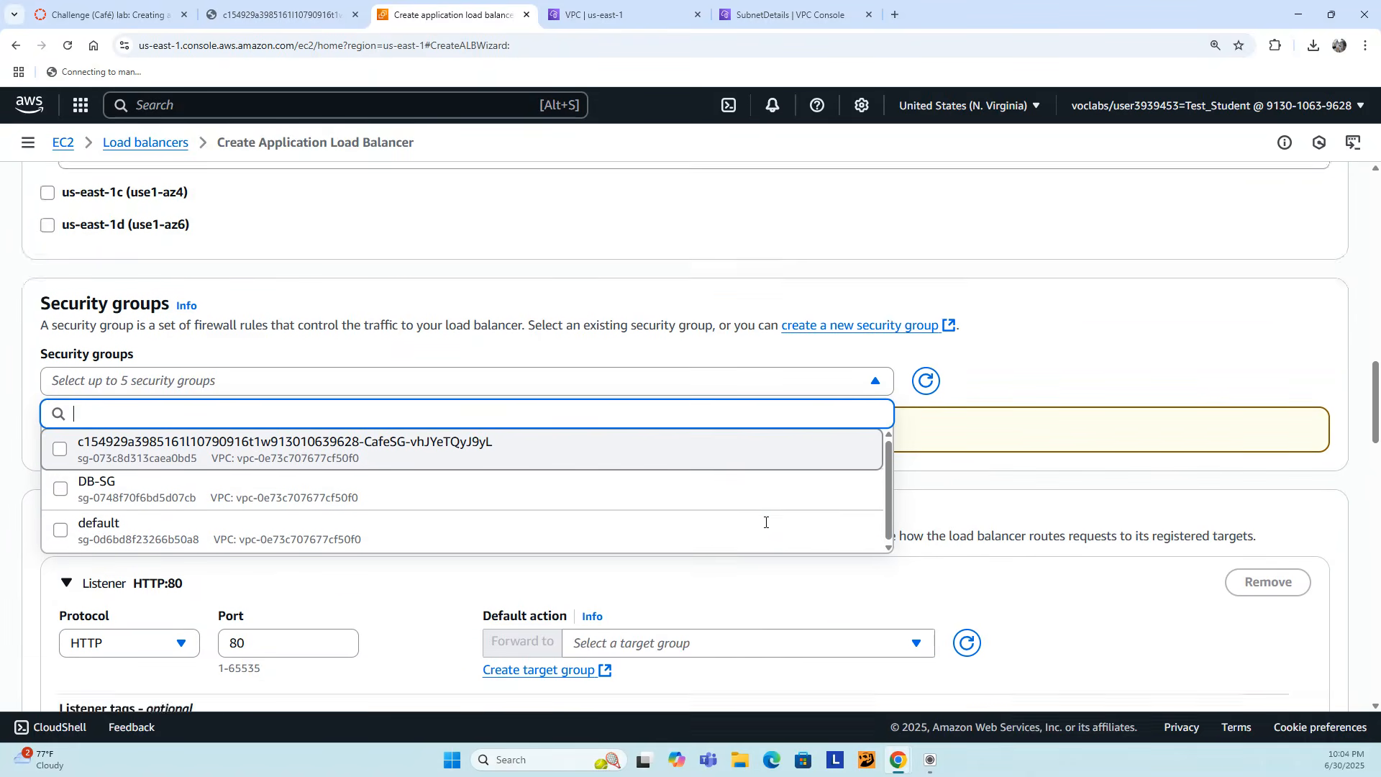
left_click(634, 234)
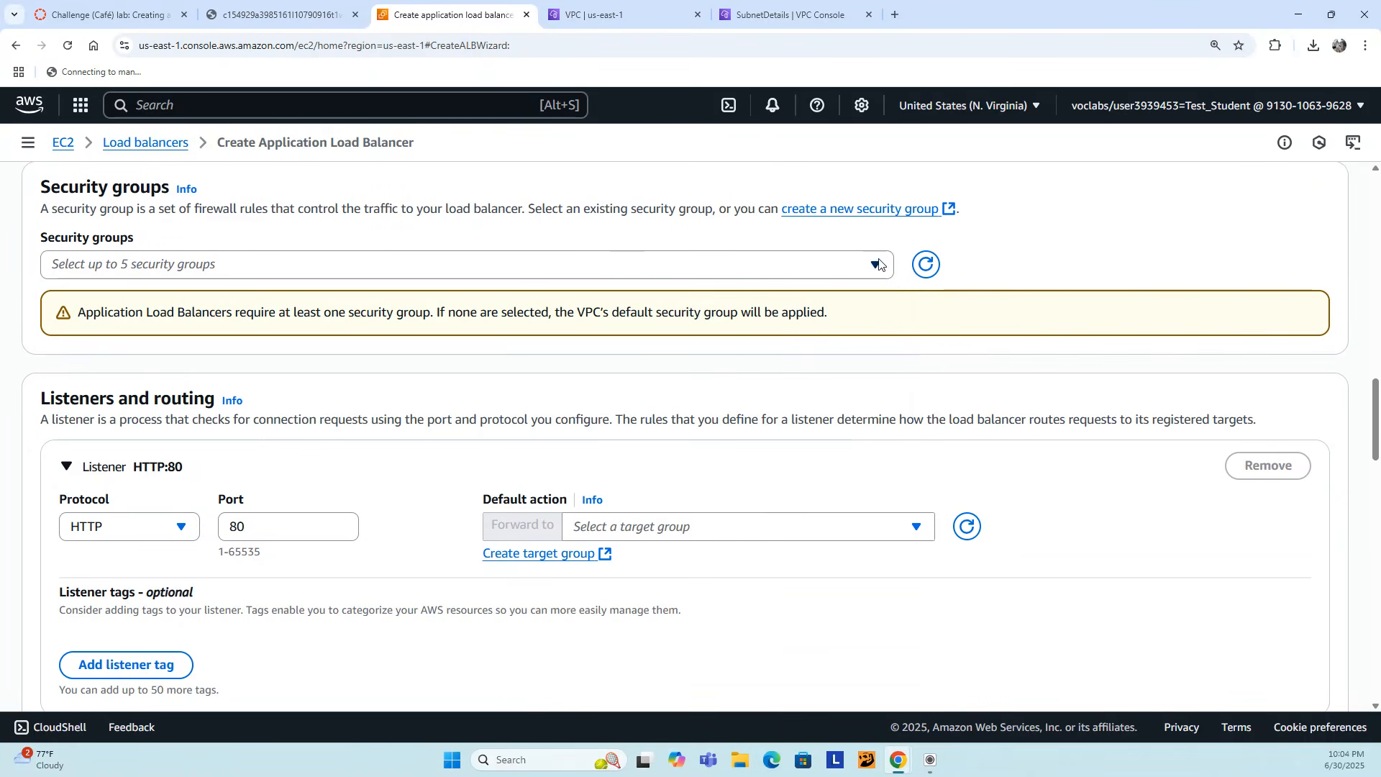
scroll(829, 241, "up", 2)
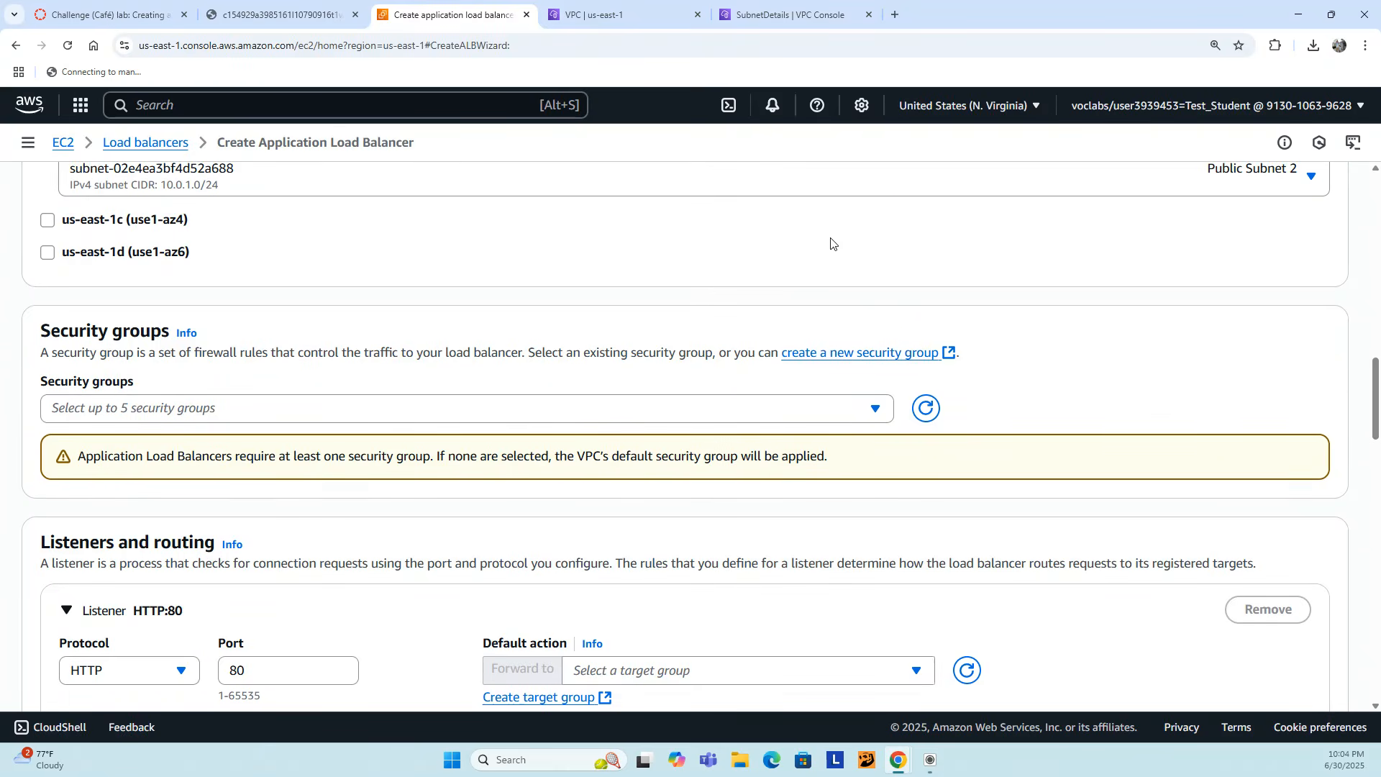
- Start creating a new security group from the load balancer form and name it "web sg"
left_click(832, 355)
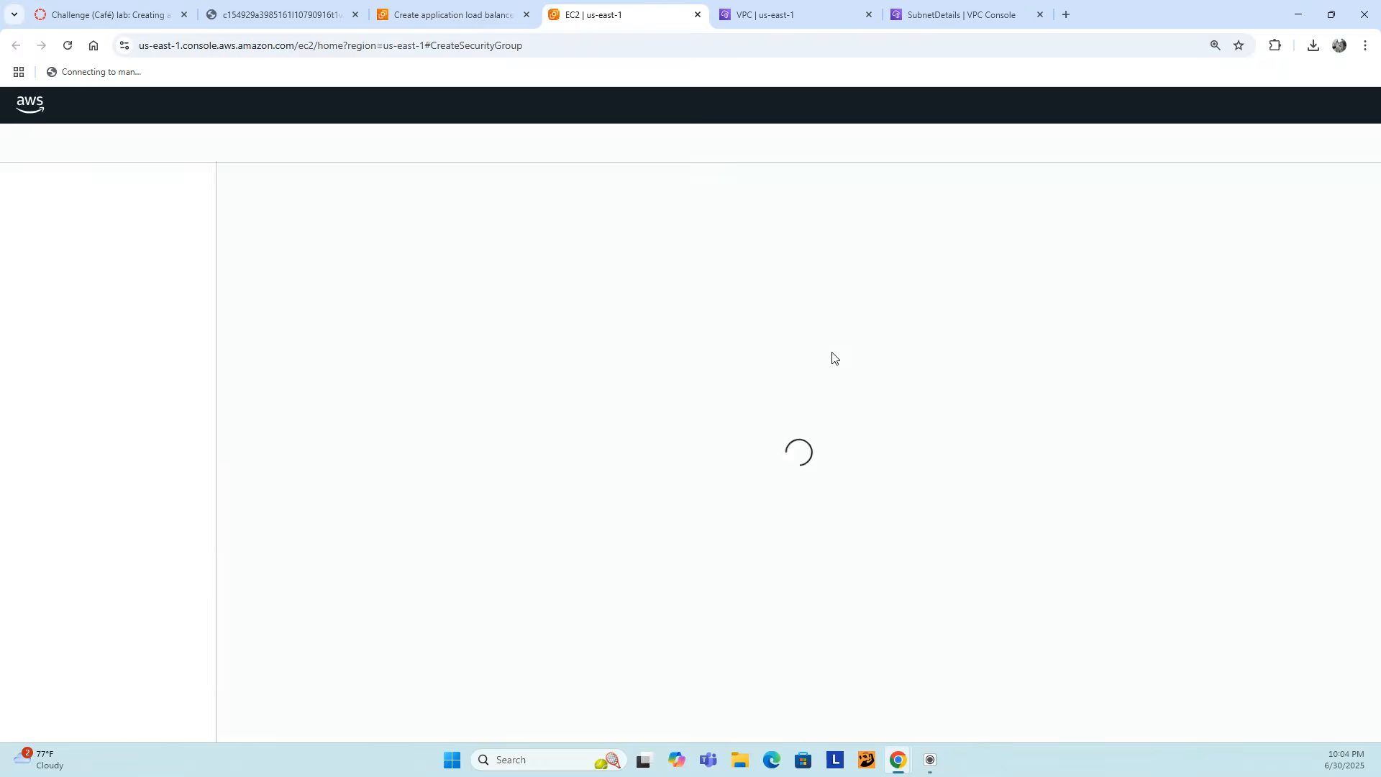
scroll(205, 303, "down", 4)
scroll(205, 338, "up", 4)
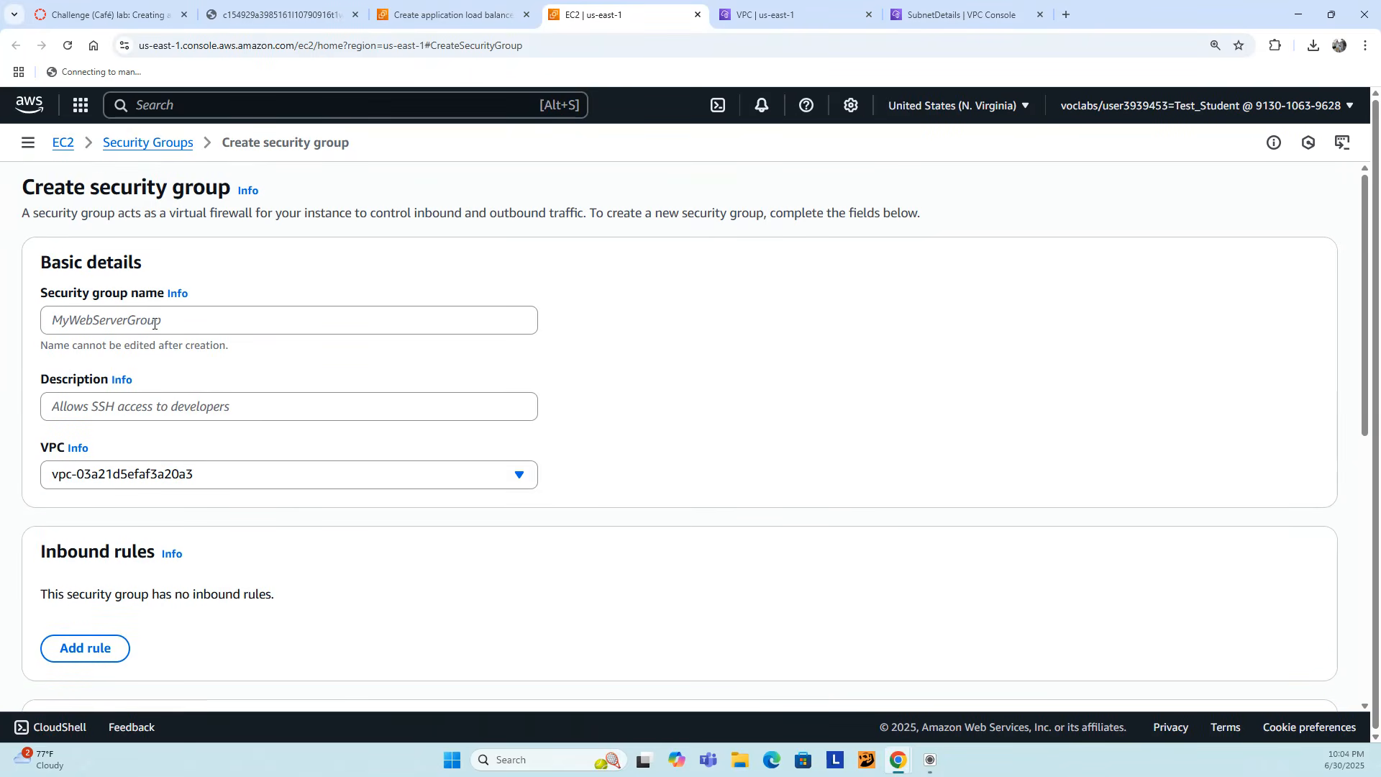
left_click(149, 318)
type("web sg")
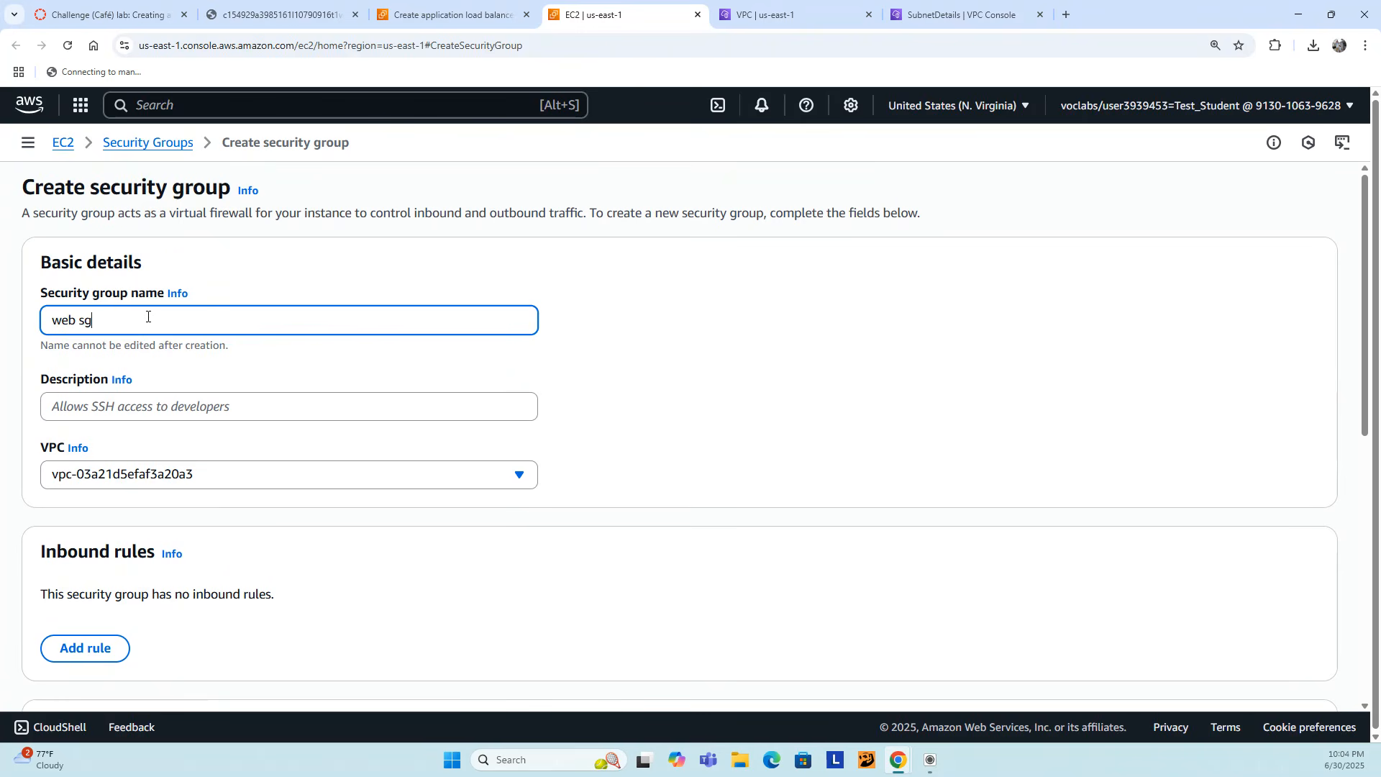
- Describe the security group as "allow http traffic" and select Lab VPC (10.0.0.0/16) as its VPC
left_click(92, 404)
type("s")
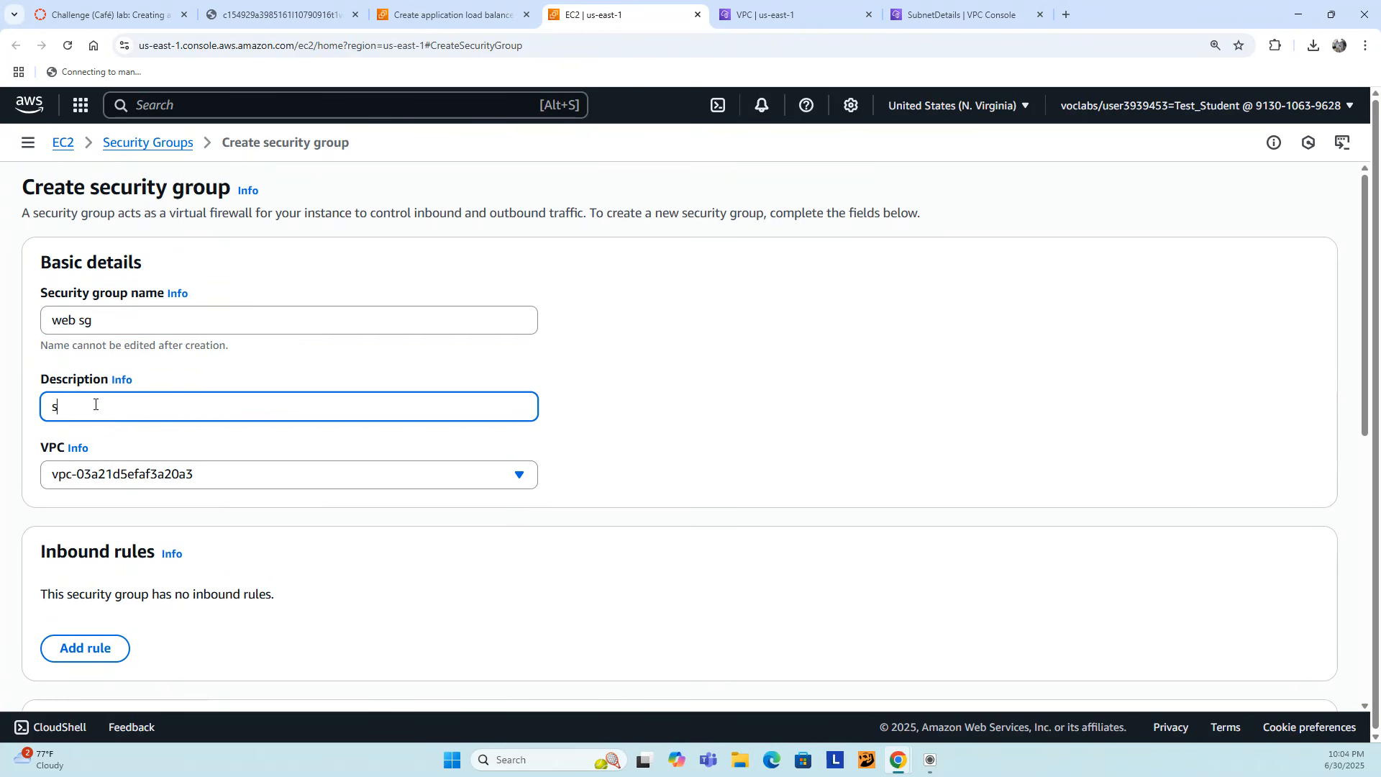
type("lloe")
key("BackSpace")
key("BackSpace")
key("BackSpace")
key("BackSpace")
key("BackSpace")
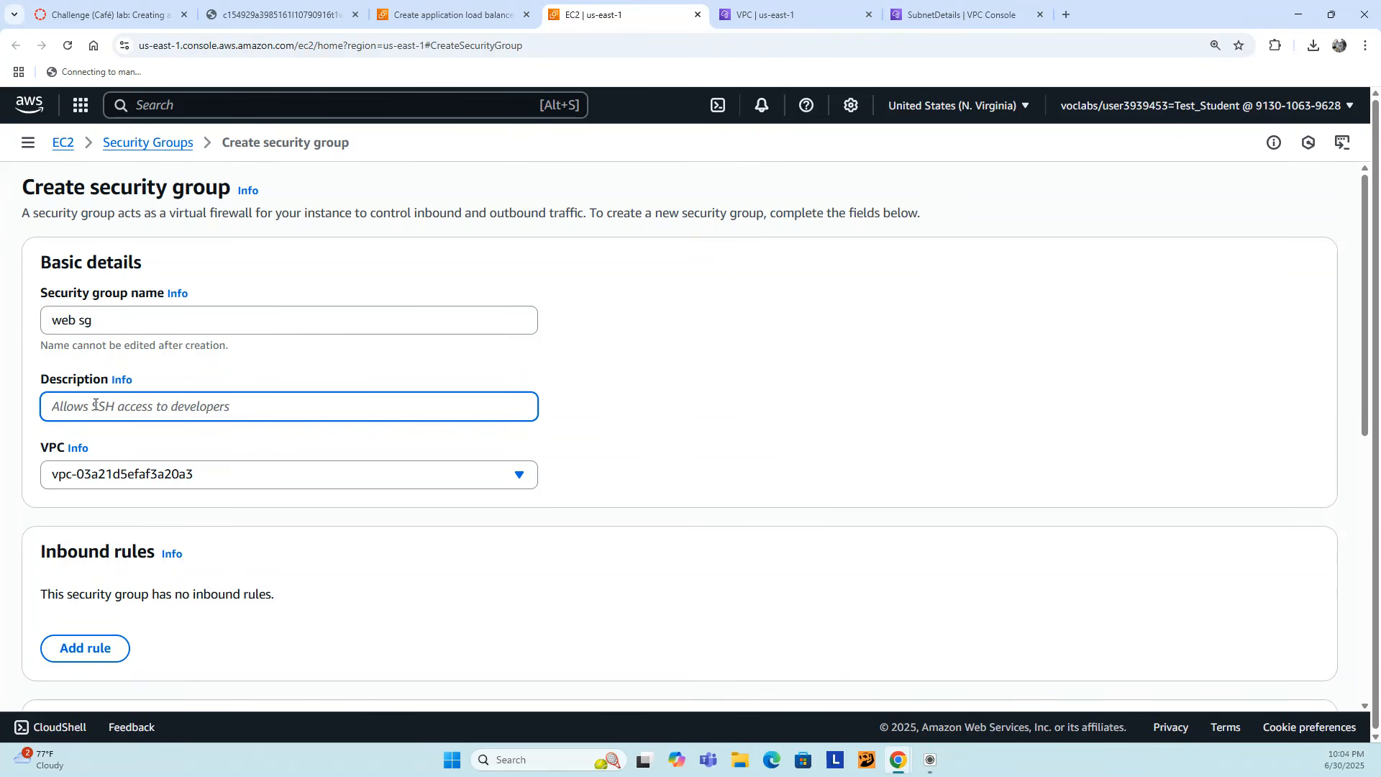
type("allow http traffic")
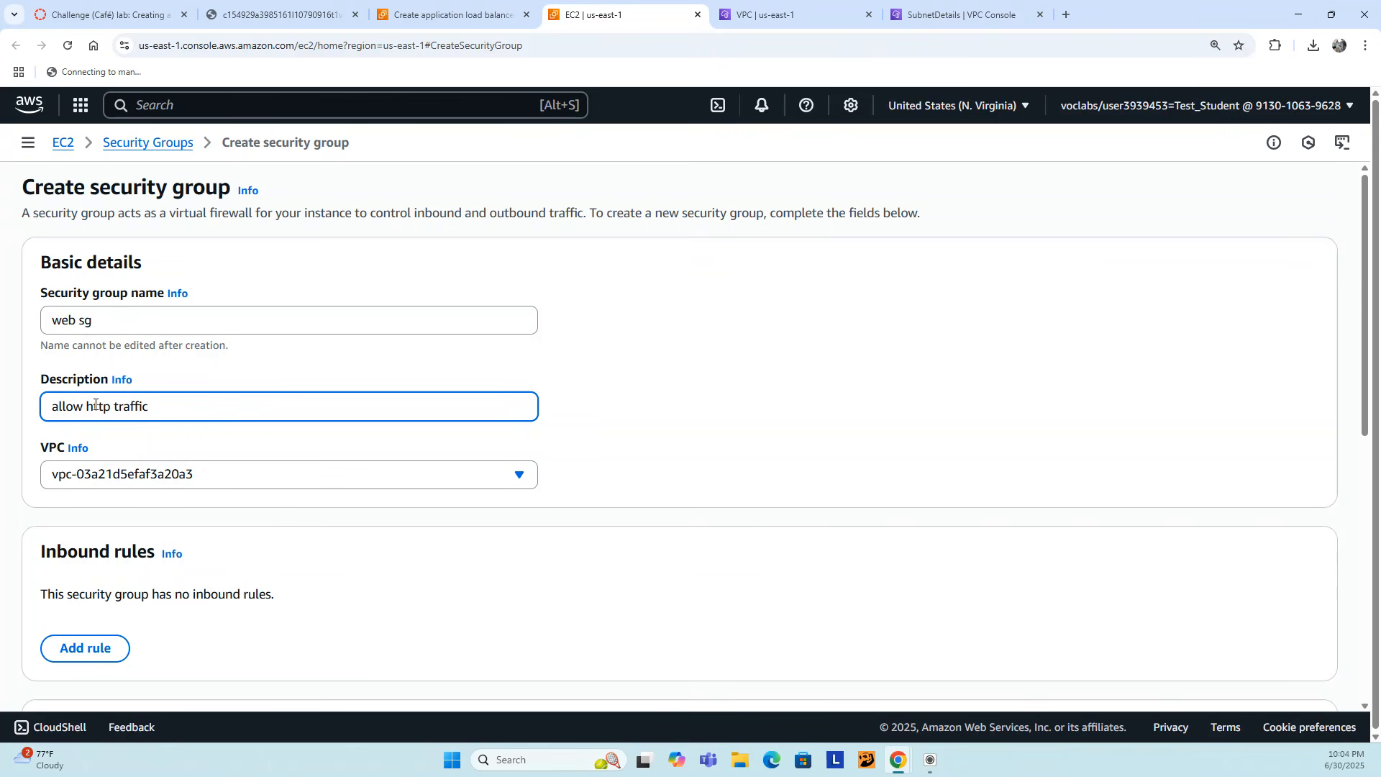
scroll(169, 457, "down", 2)
left_click(219, 330)
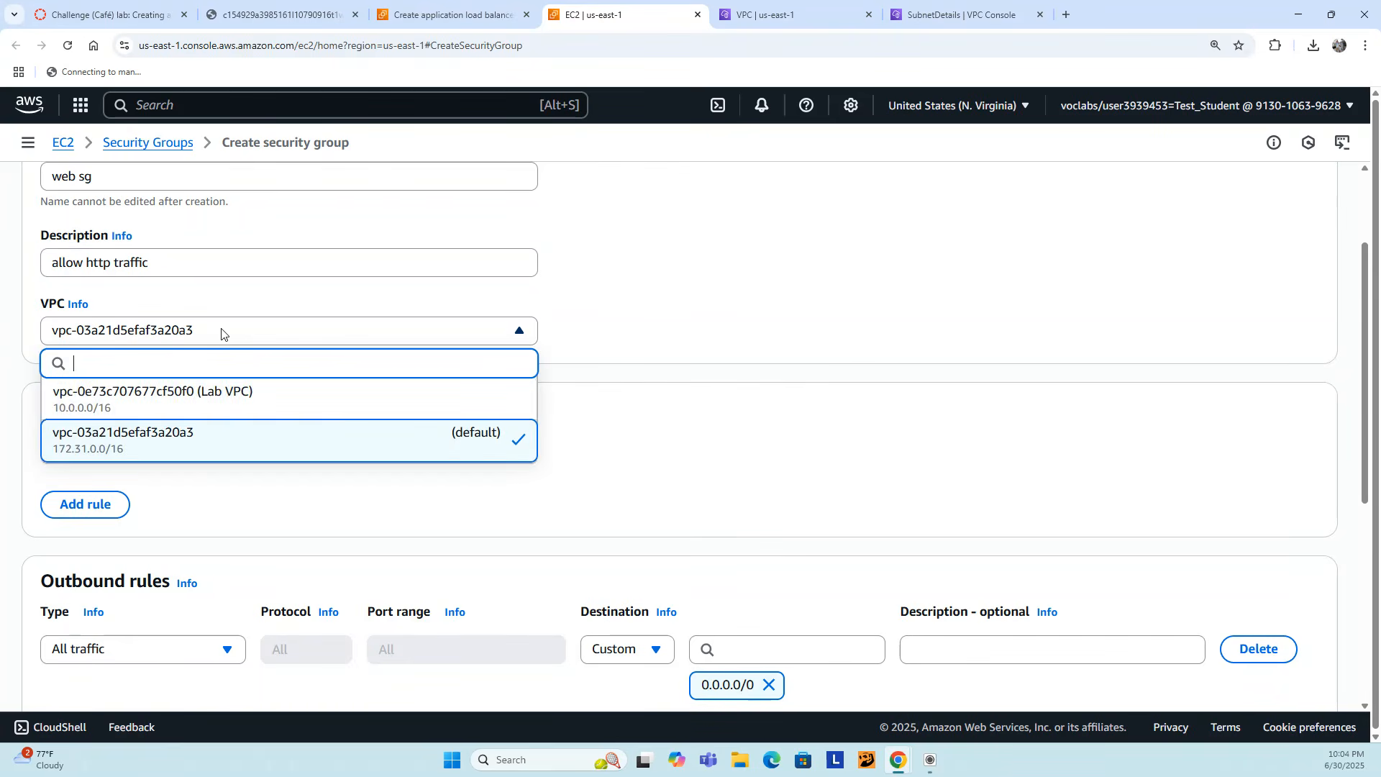
left_click(189, 404)
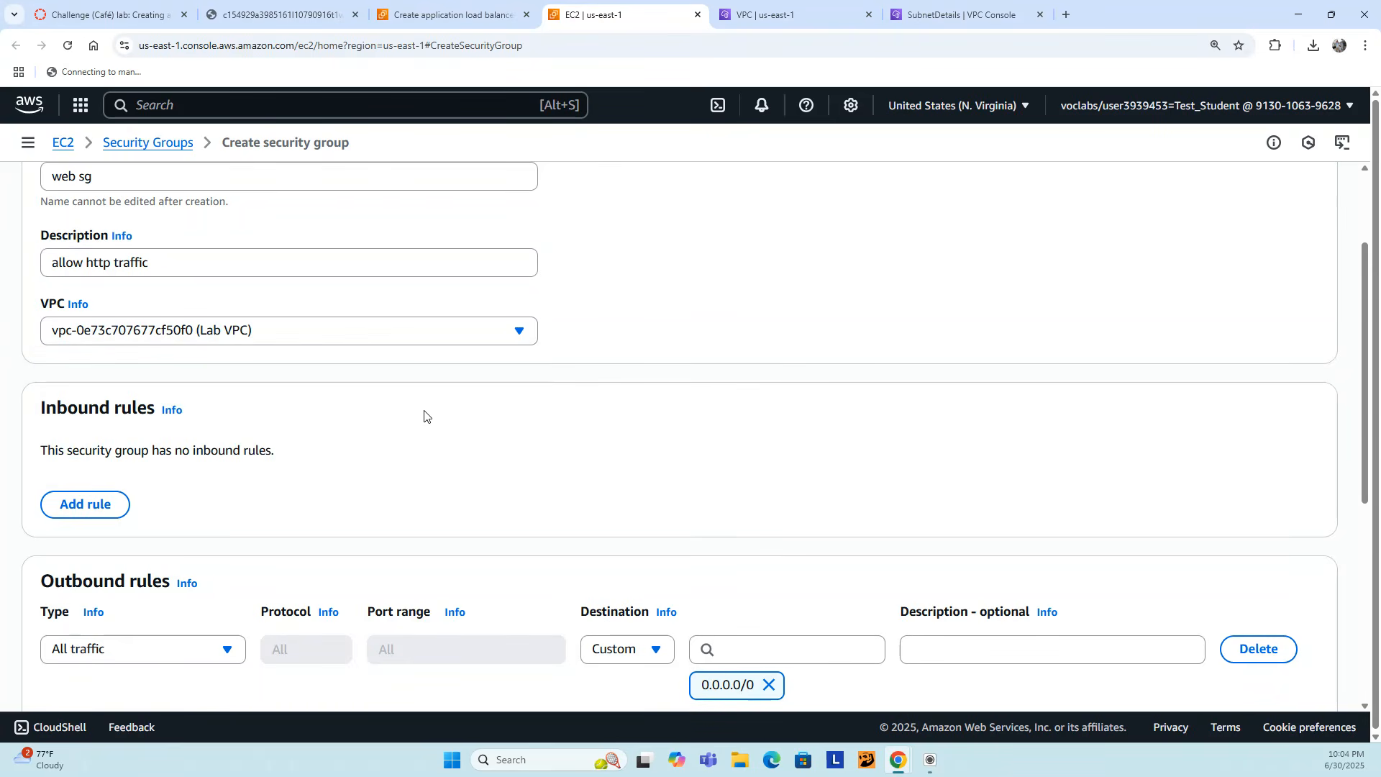
- Add an inbound HTTP rule with source Anywhere-IPv4 and create the security group
scroll(423, 416, "down", 2)
left_click(97, 361)
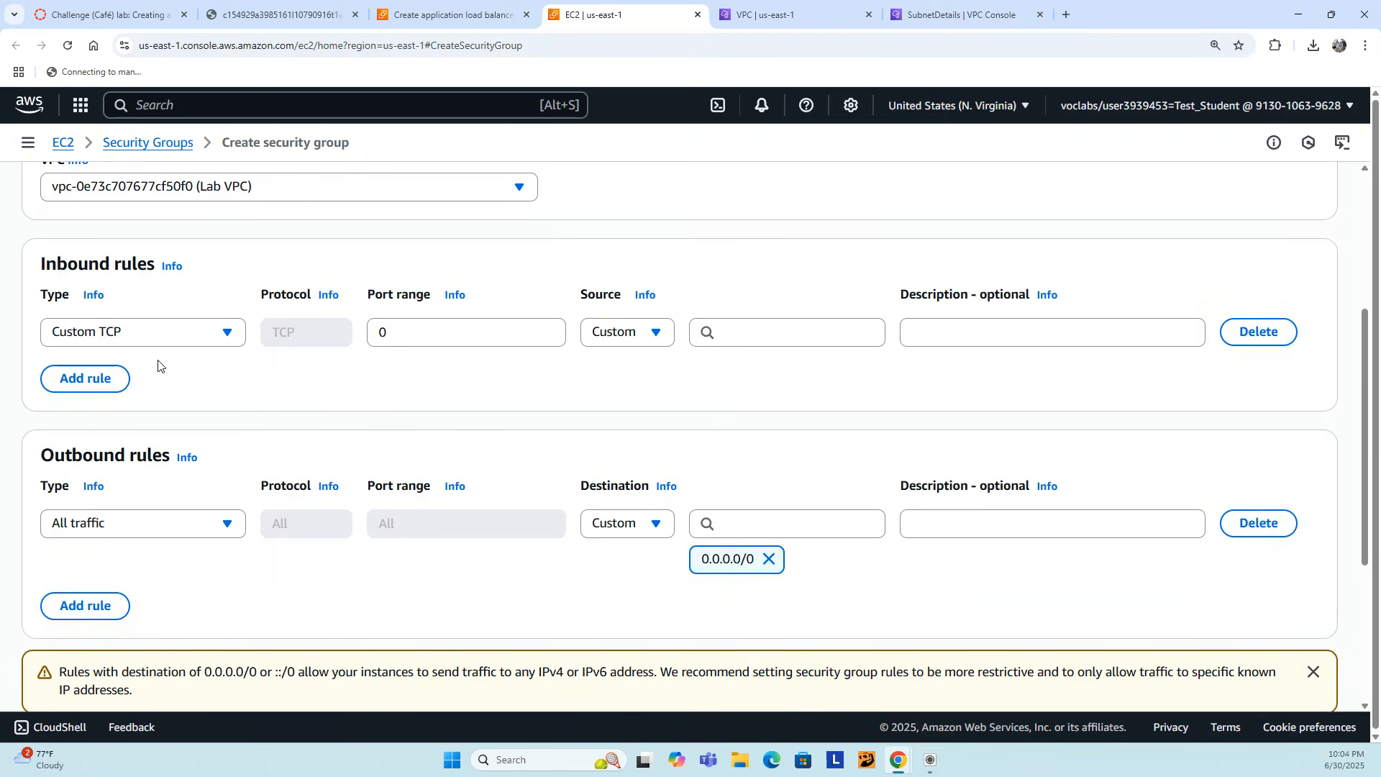
left_click(174, 332)
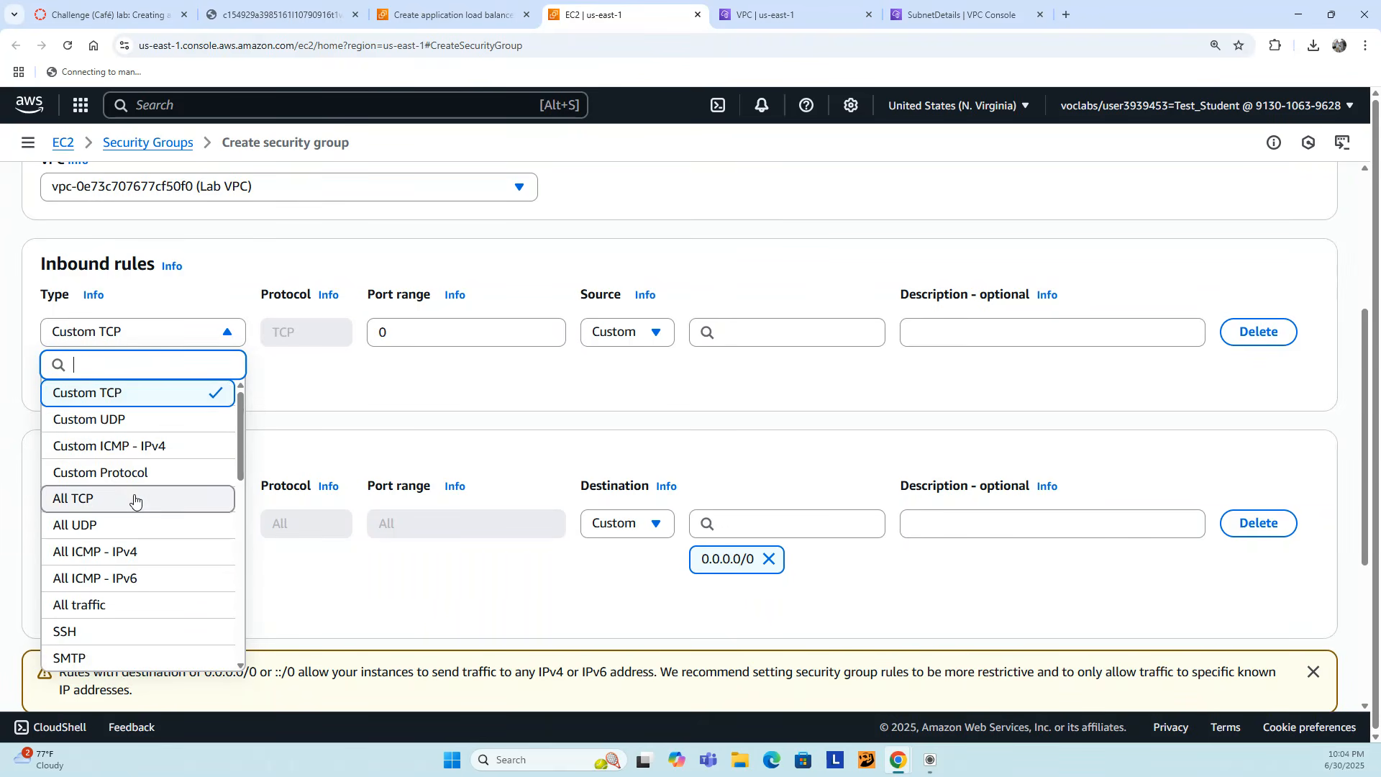
scroll(135, 500, "down", 3)
left_click(97, 524)
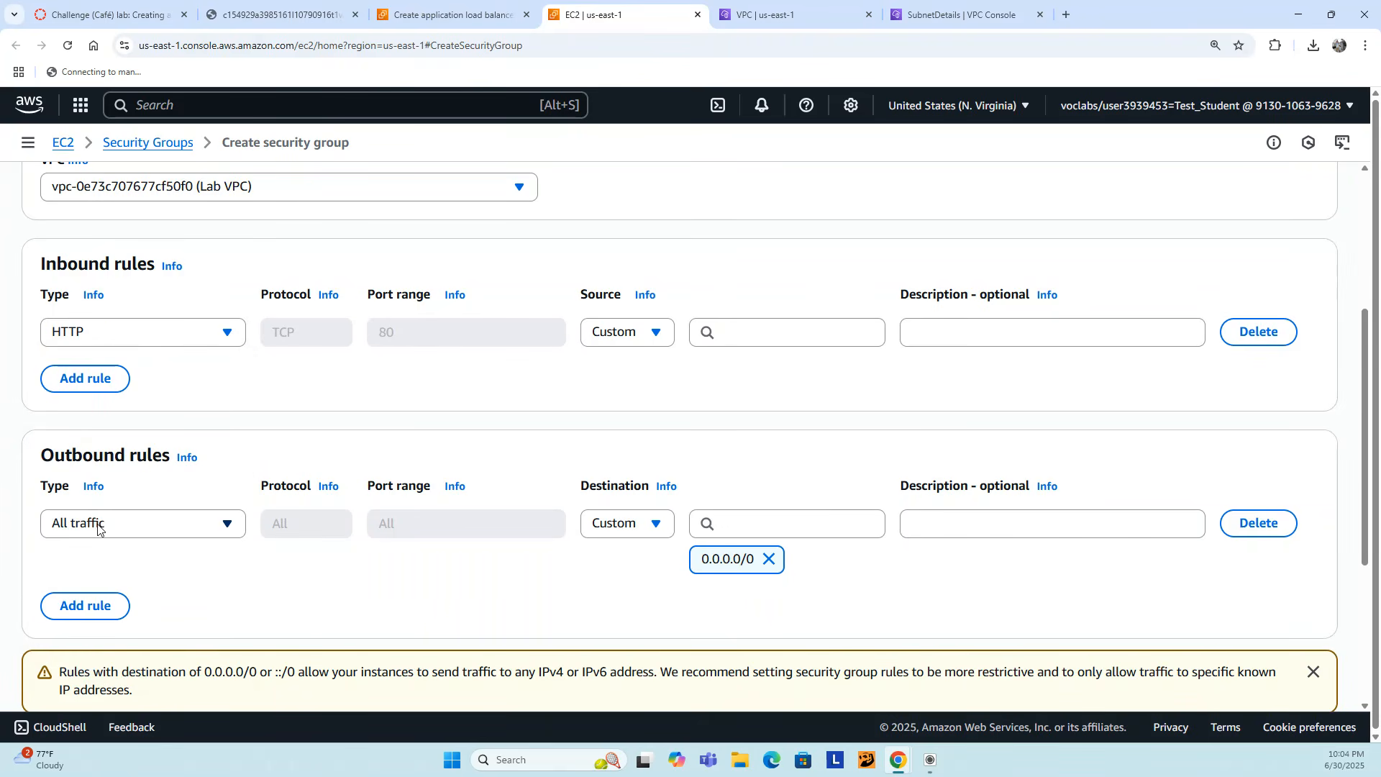
left_click(654, 333)
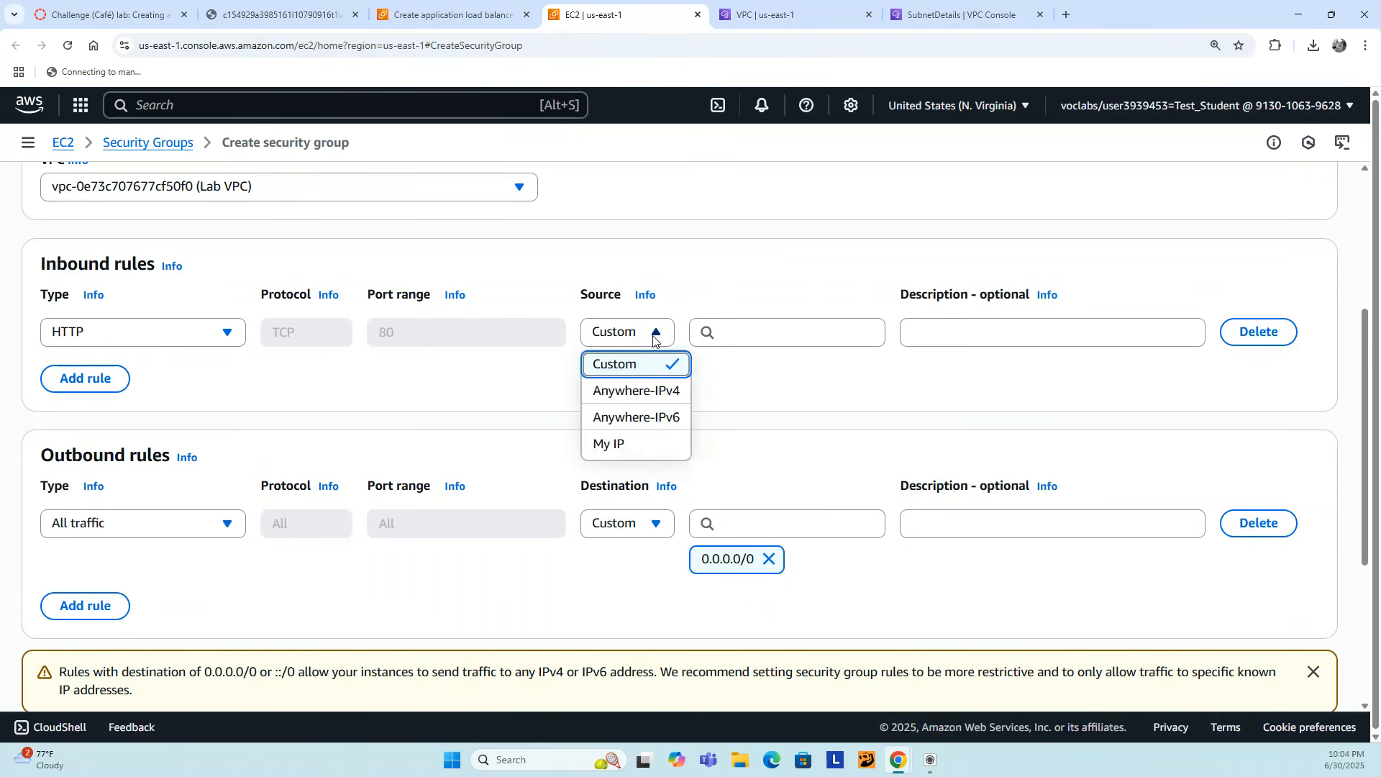
left_click(635, 389)
scroll(435, 433, "down", 5)
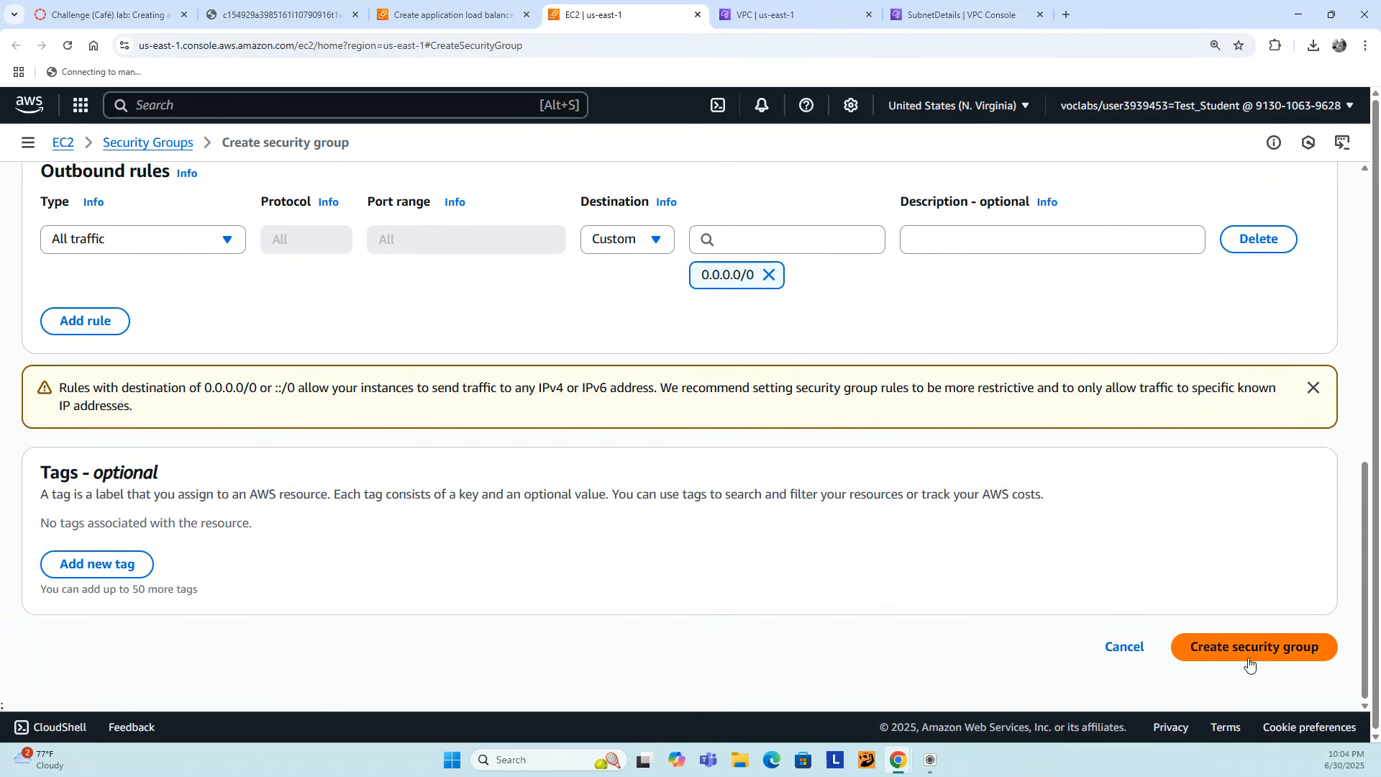
left_click(1183, 646)
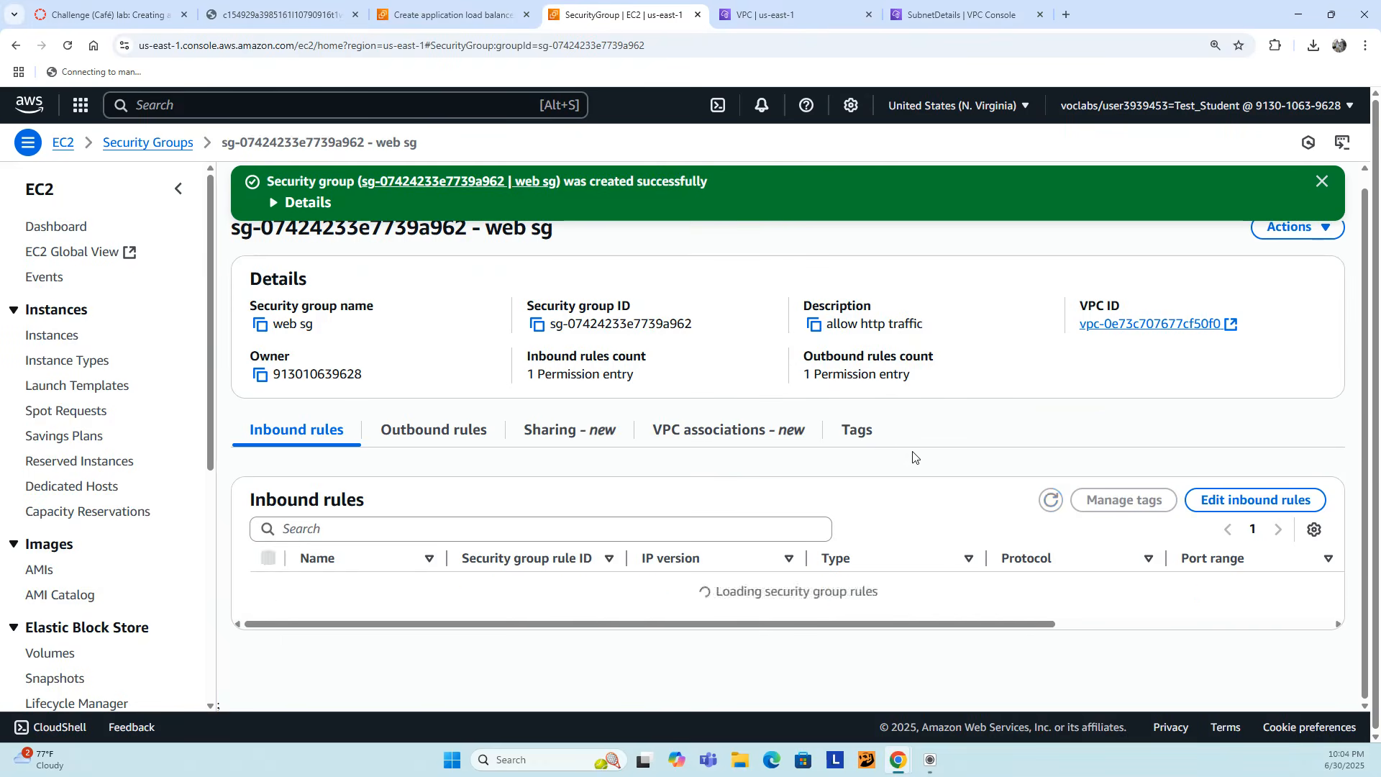
- Return to the load balancer form and replace the default security group with "web sg"
left_click(456, 24)
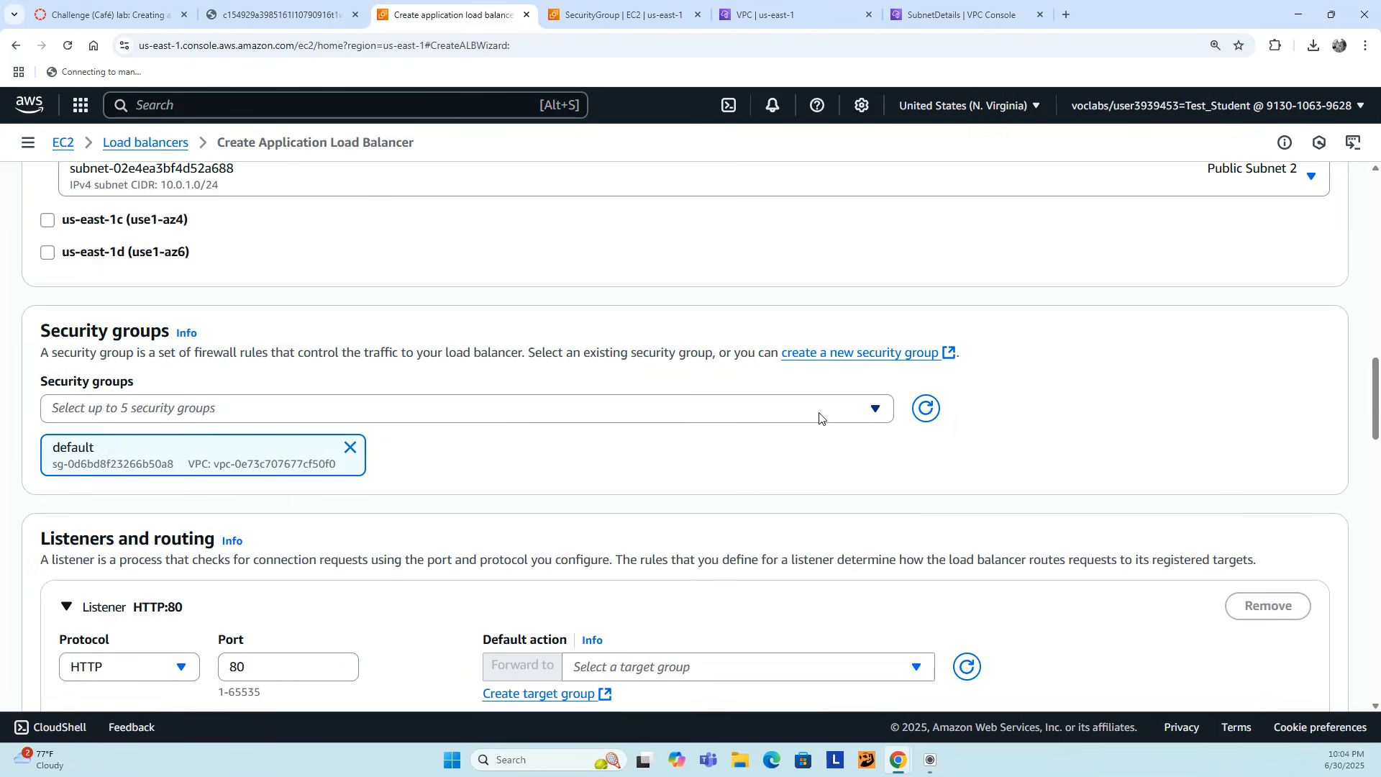
left_click(128, 414)
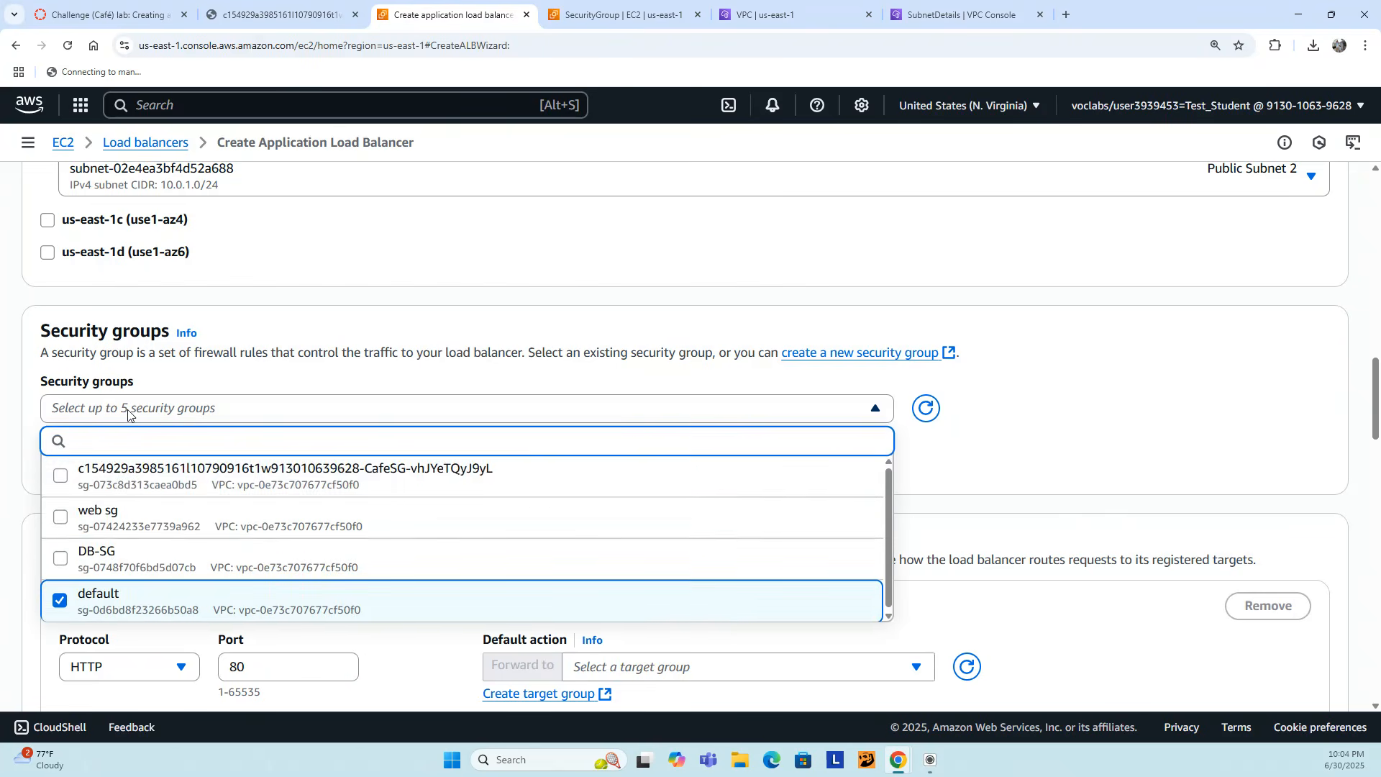
left_click(60, 600)
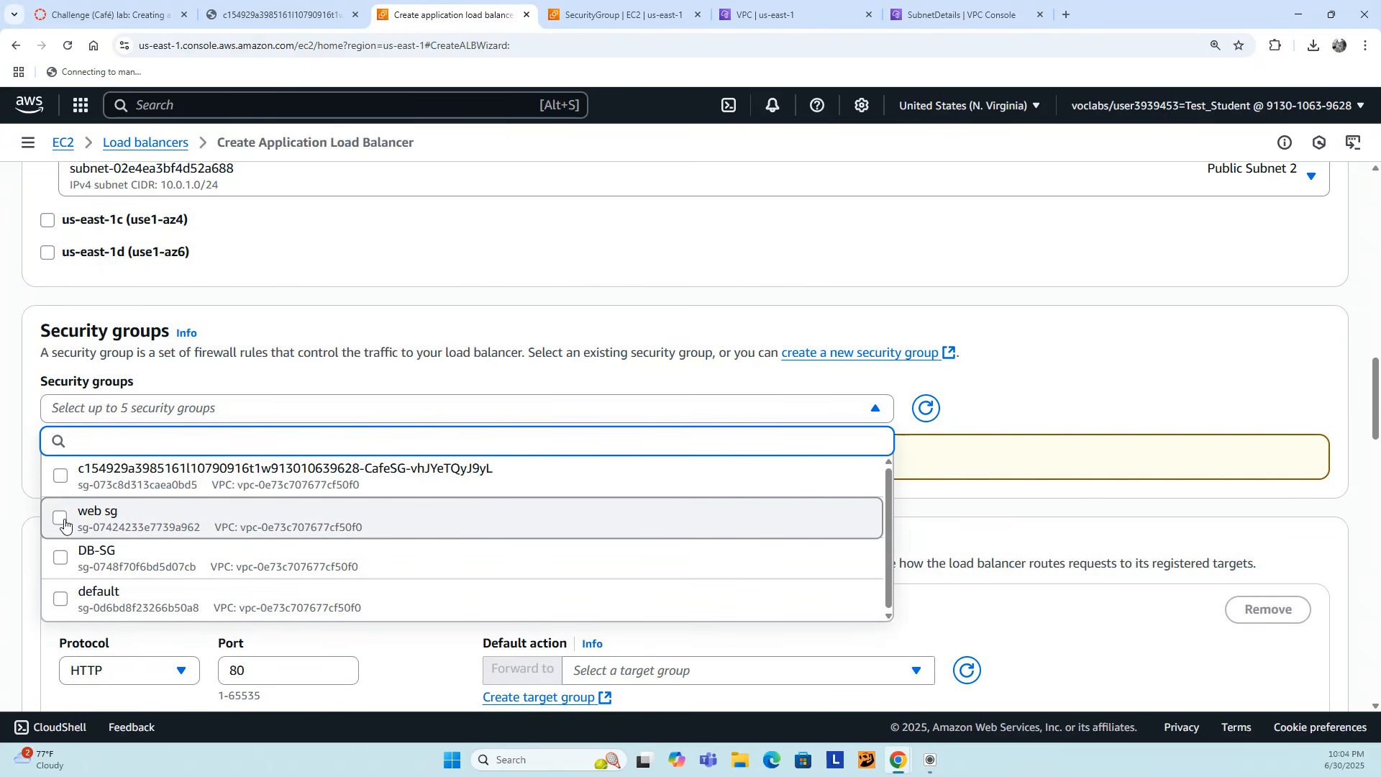
left_click(61, 518)
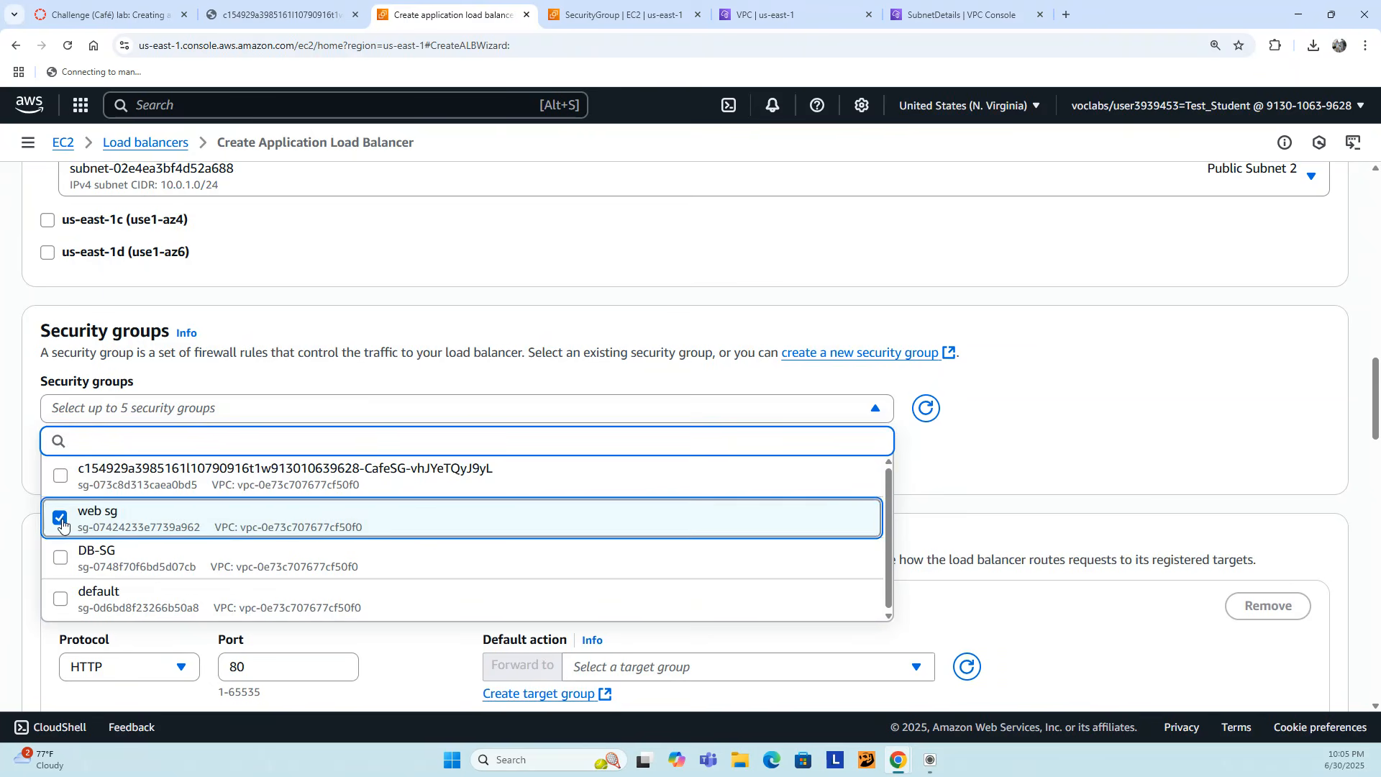
left_click(1025, 419)
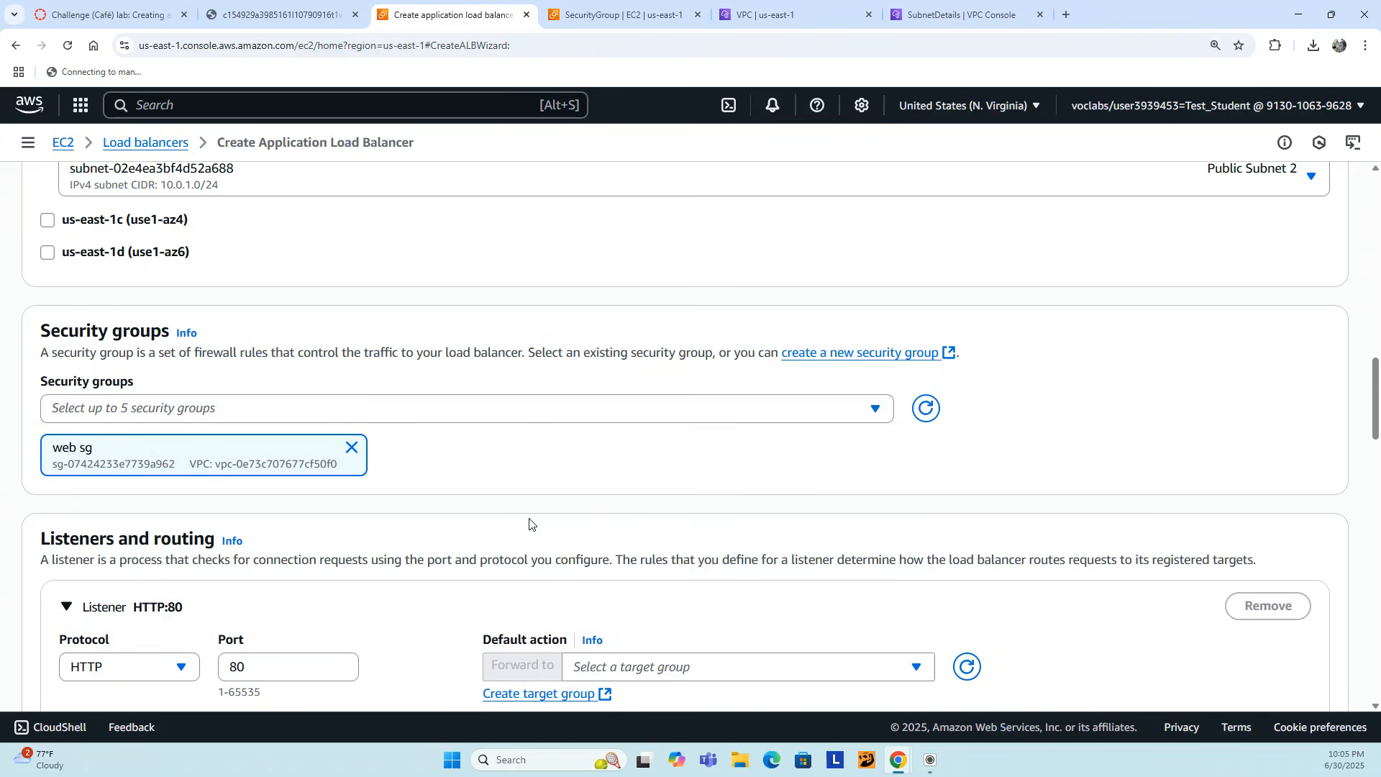
- Start creating a target group for the default action of the HTTP:80 listener
scroll(528, 513, "down", 2)
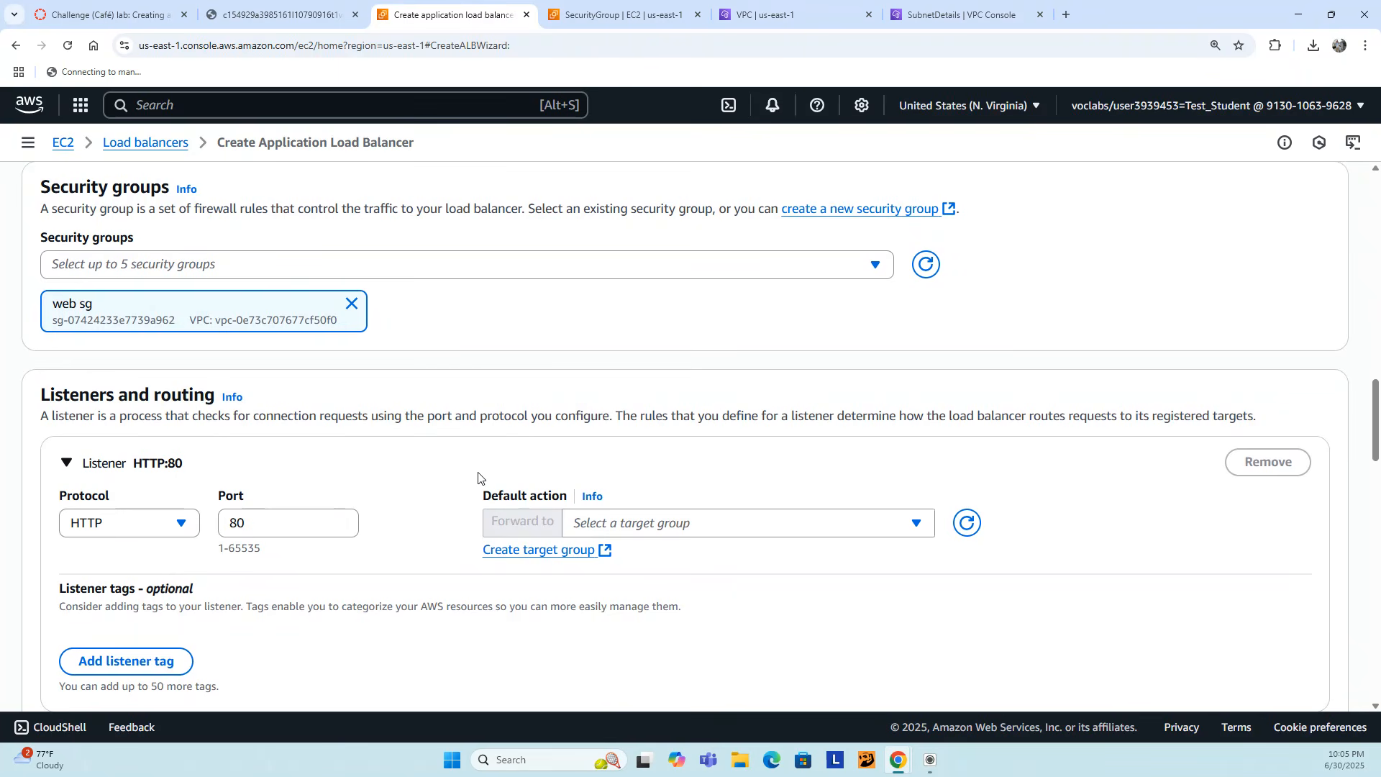
scroll(503, 457, "down", 2)
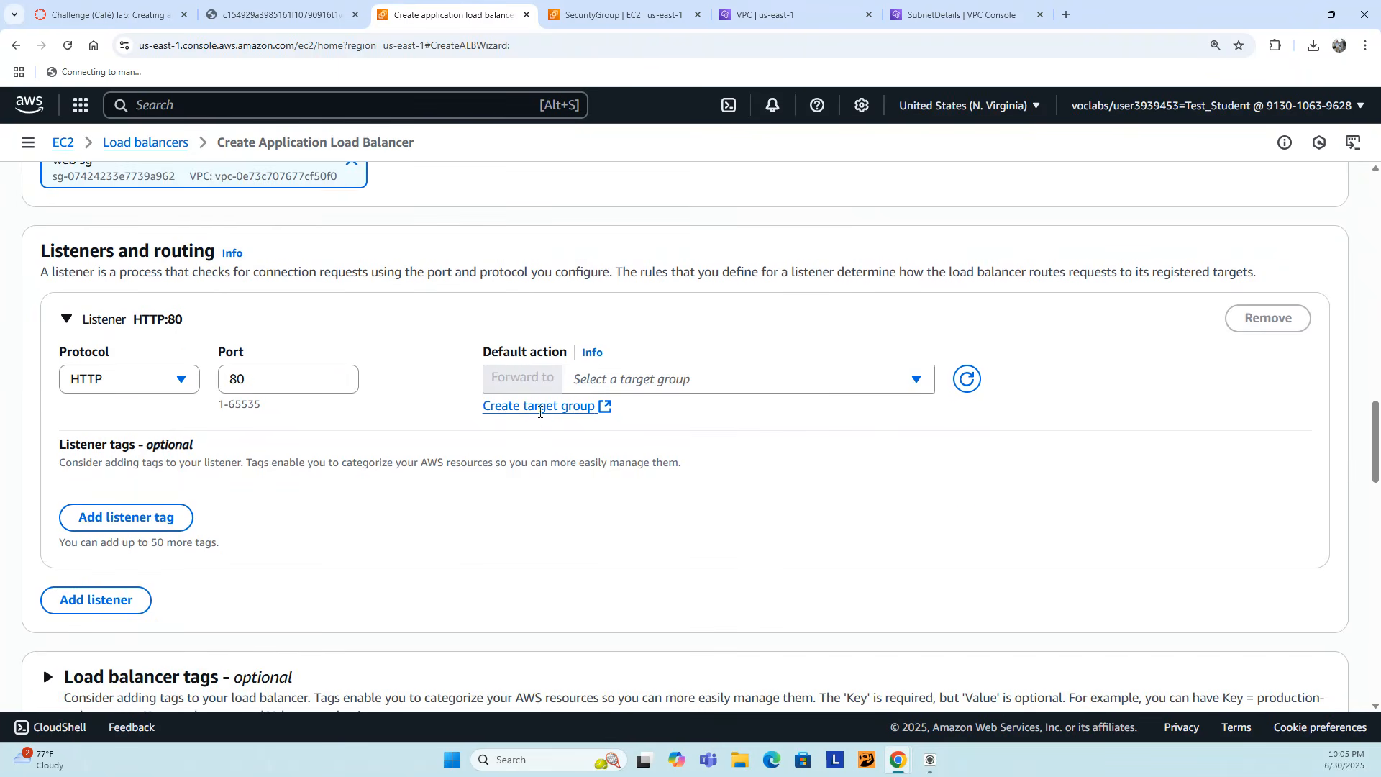
left_click(669, 388)
left_click(645, 390)
left_click(558, 407)
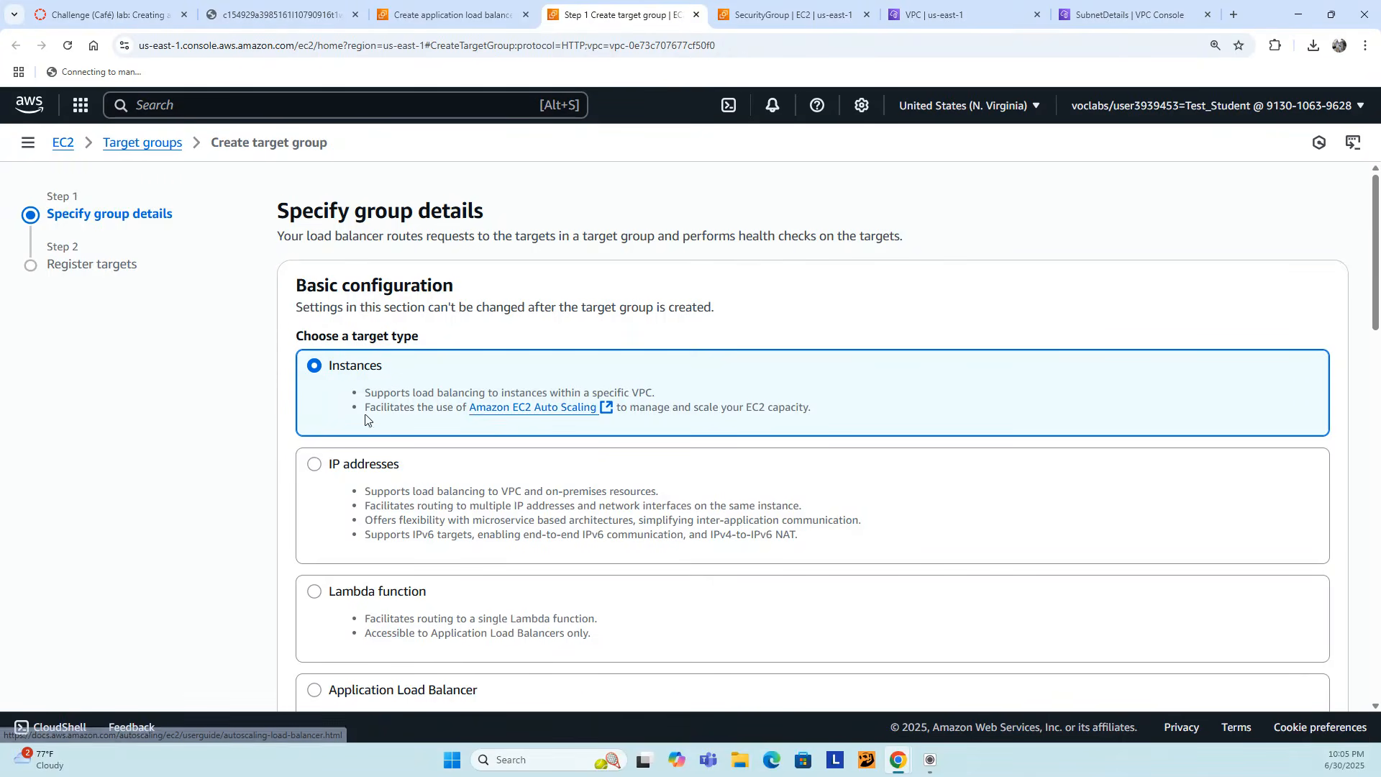
- Keep the Instances target type, name the target group "my-tg" and go to its VPC and protocol version settings
scroll(379, 427, "down", 3)
scroll(379, 427, "up", 3)
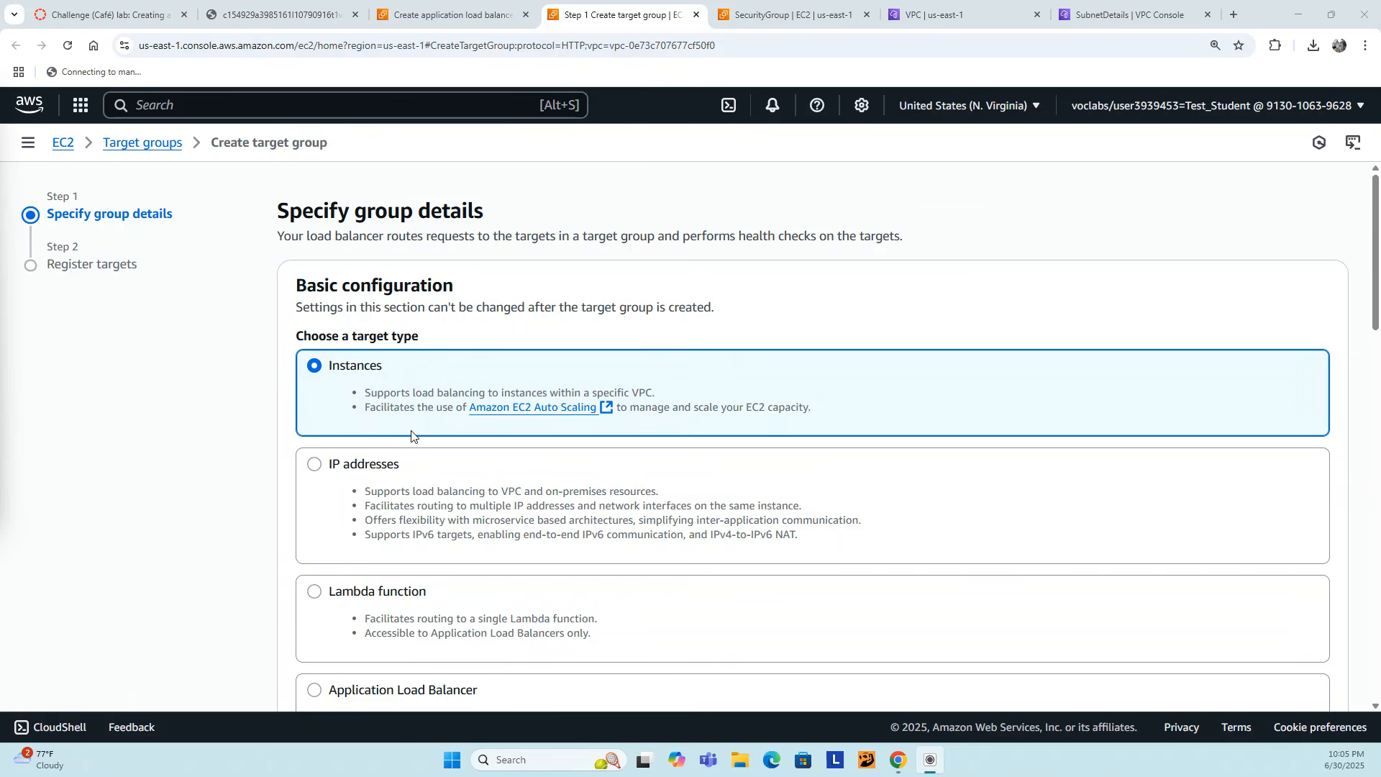
scroll(412, 433, "down", 2)
scroll(411, 431, "down", 3)
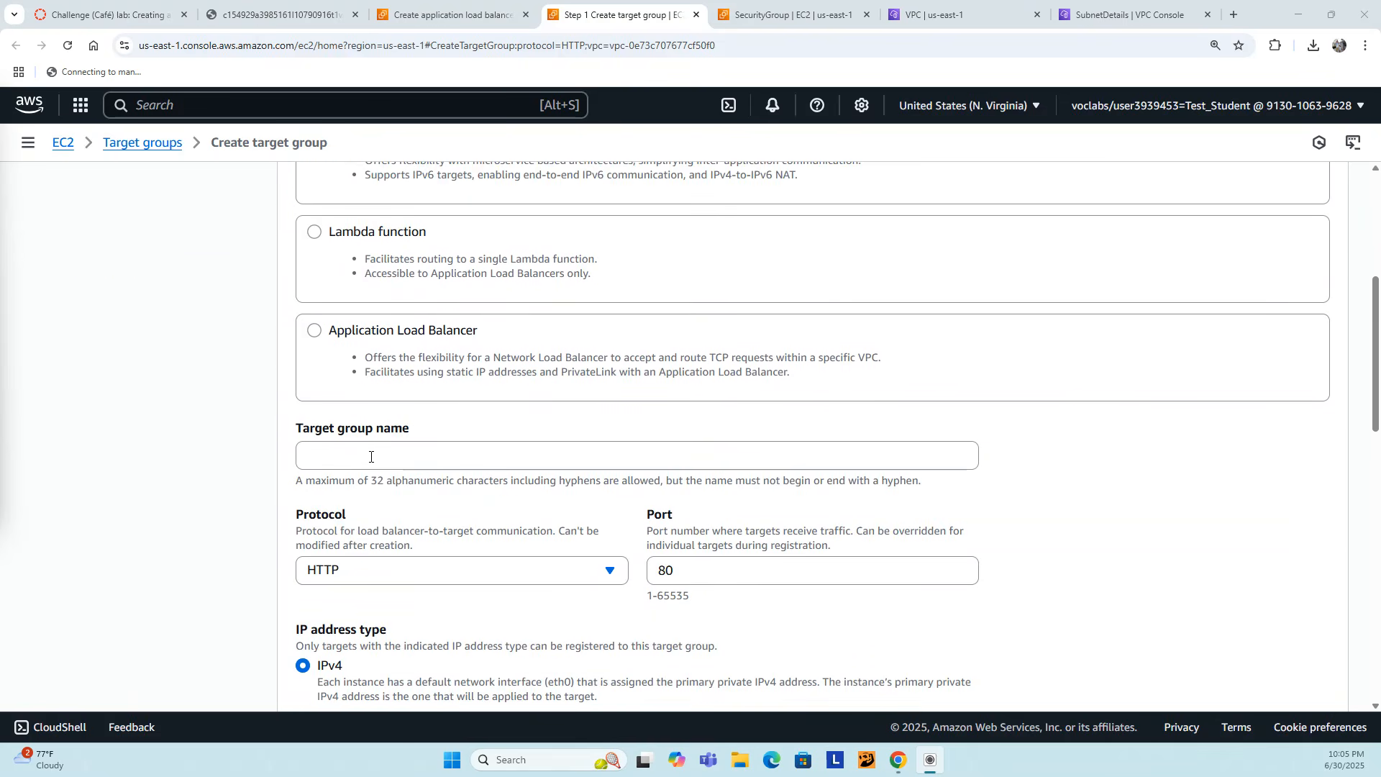
left_click(510, 450)
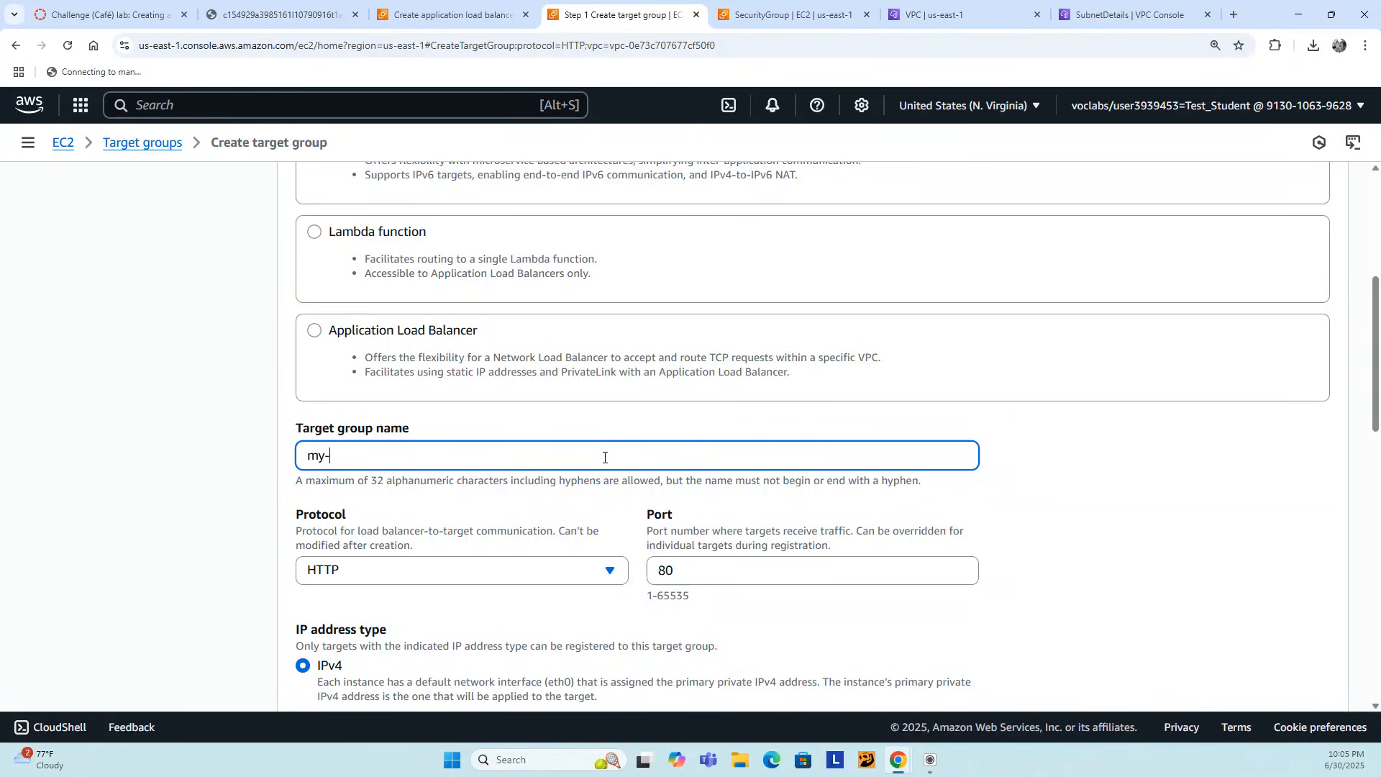
scroll(604, 457, "down", 3)
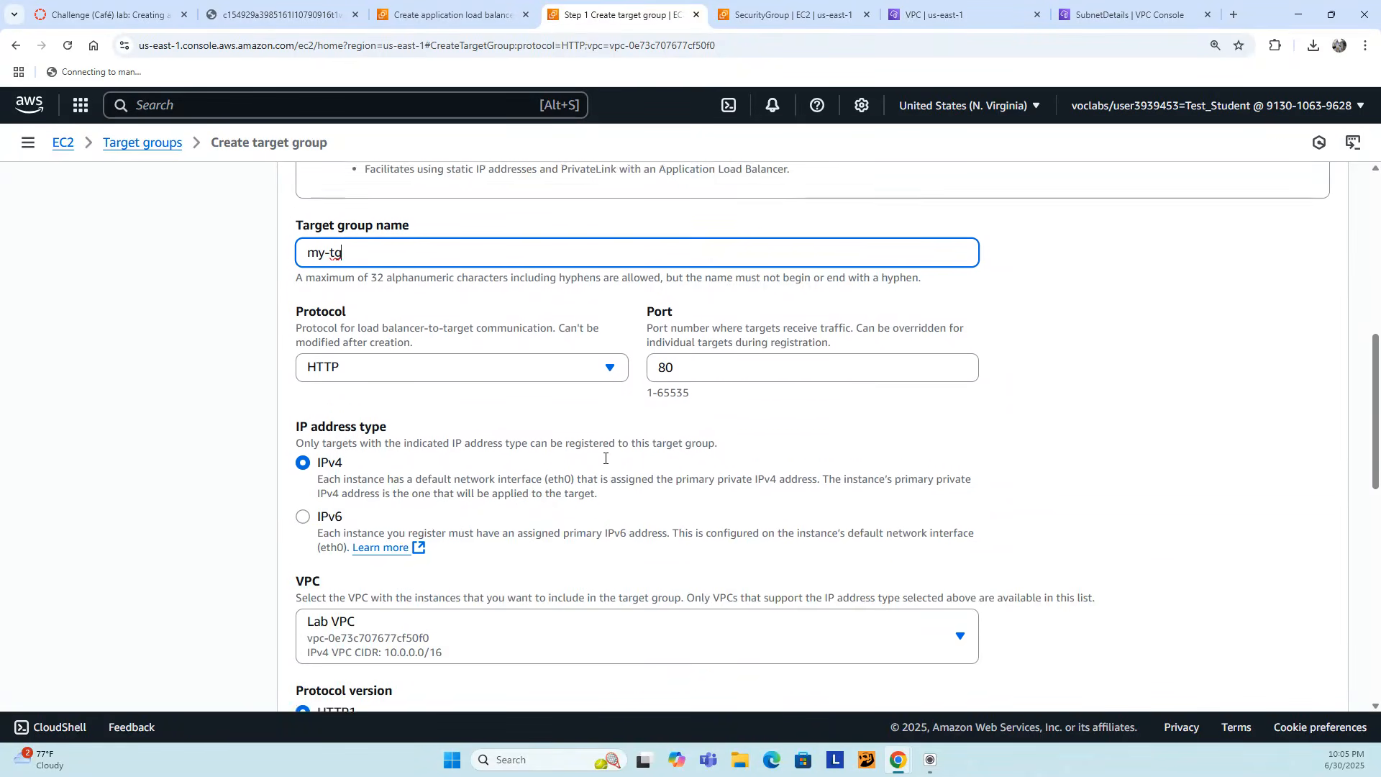
scroll(474, 482, "down", 2)
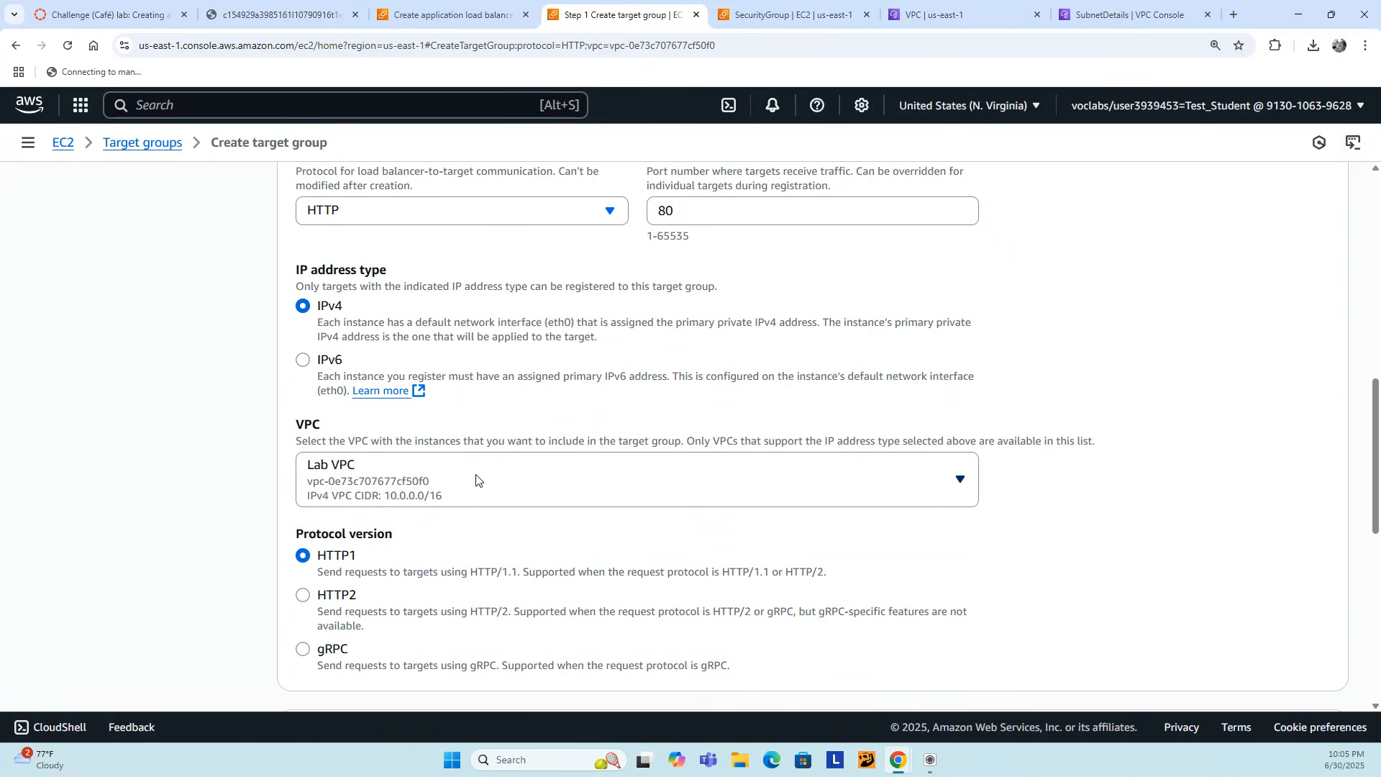
- Keep the default VPC, protocol version and health check settings and create the target group without registering any targets
scroll(446, 489, "down", 8)
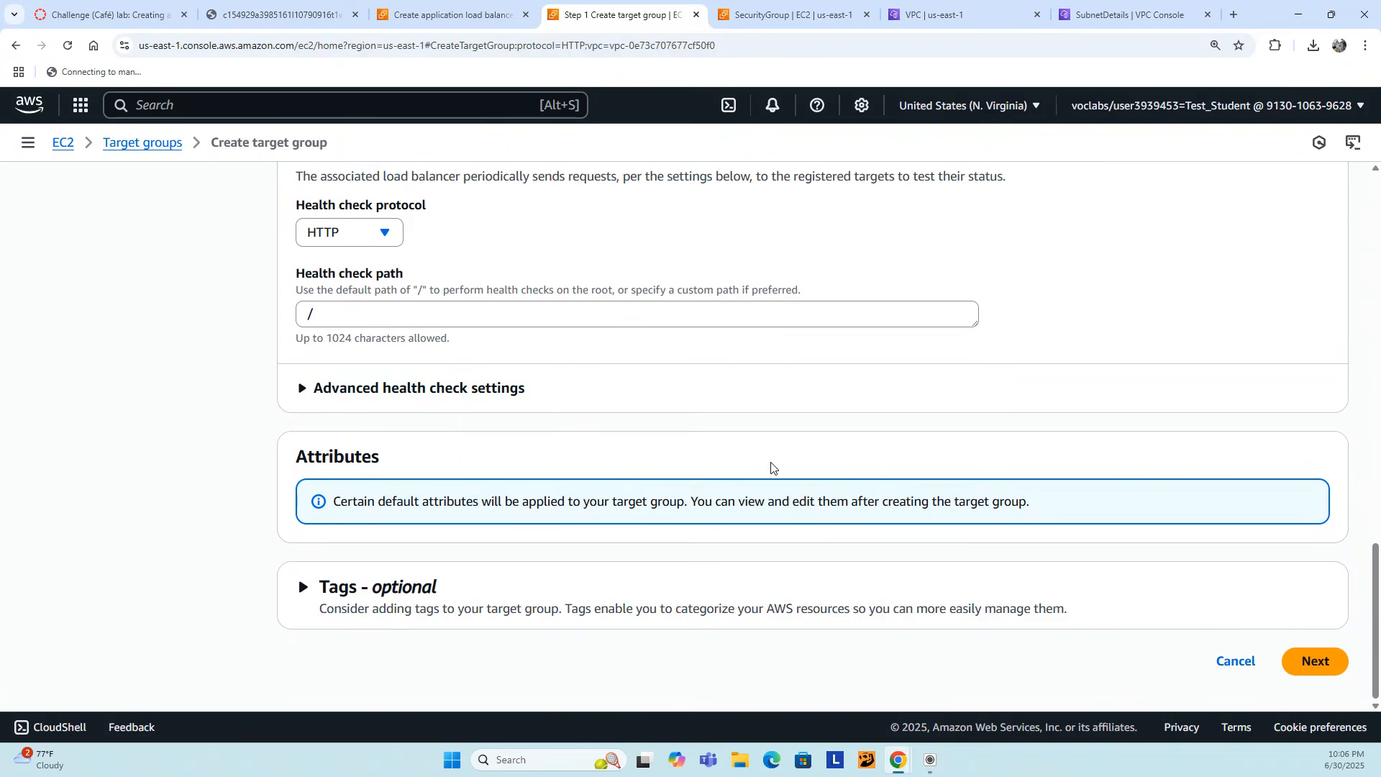
left_click(1337, 668)
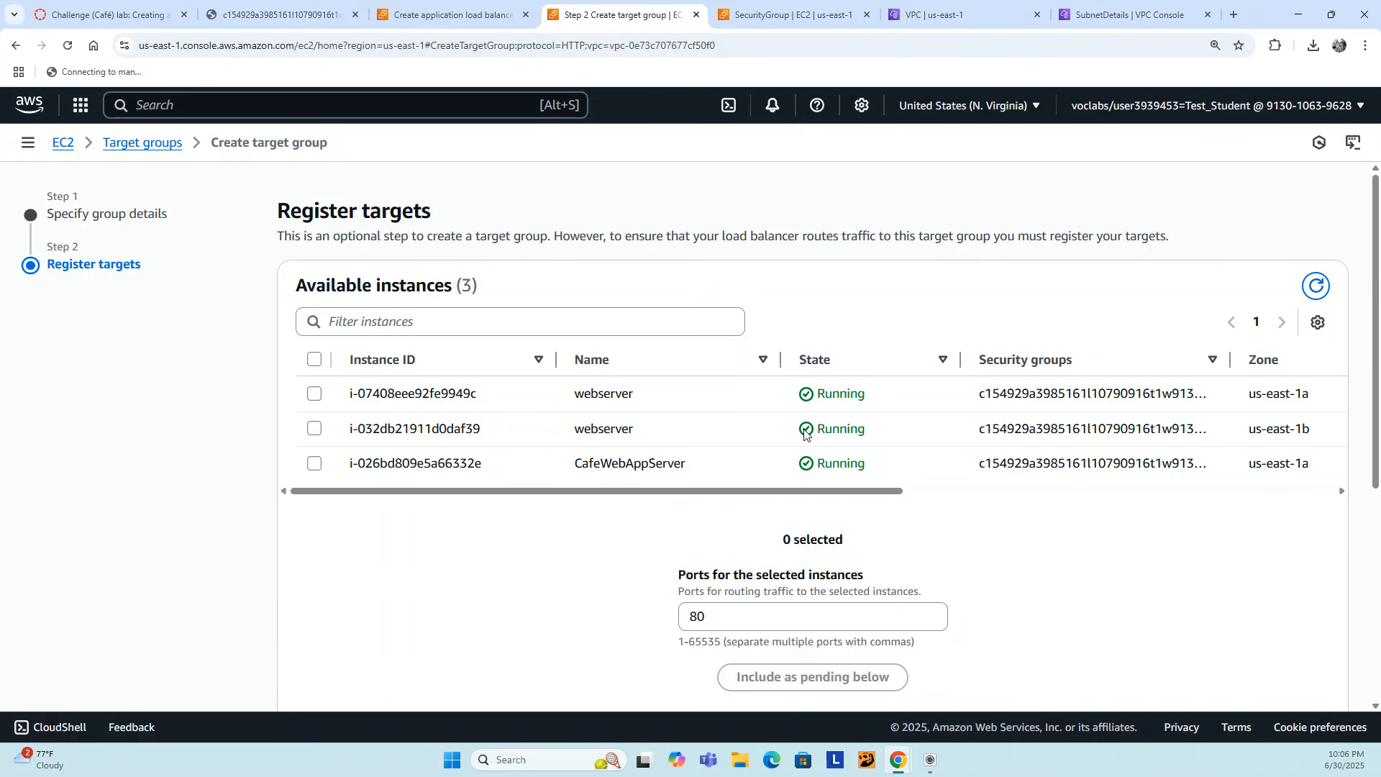
scroll(805, 434, "down", 4)
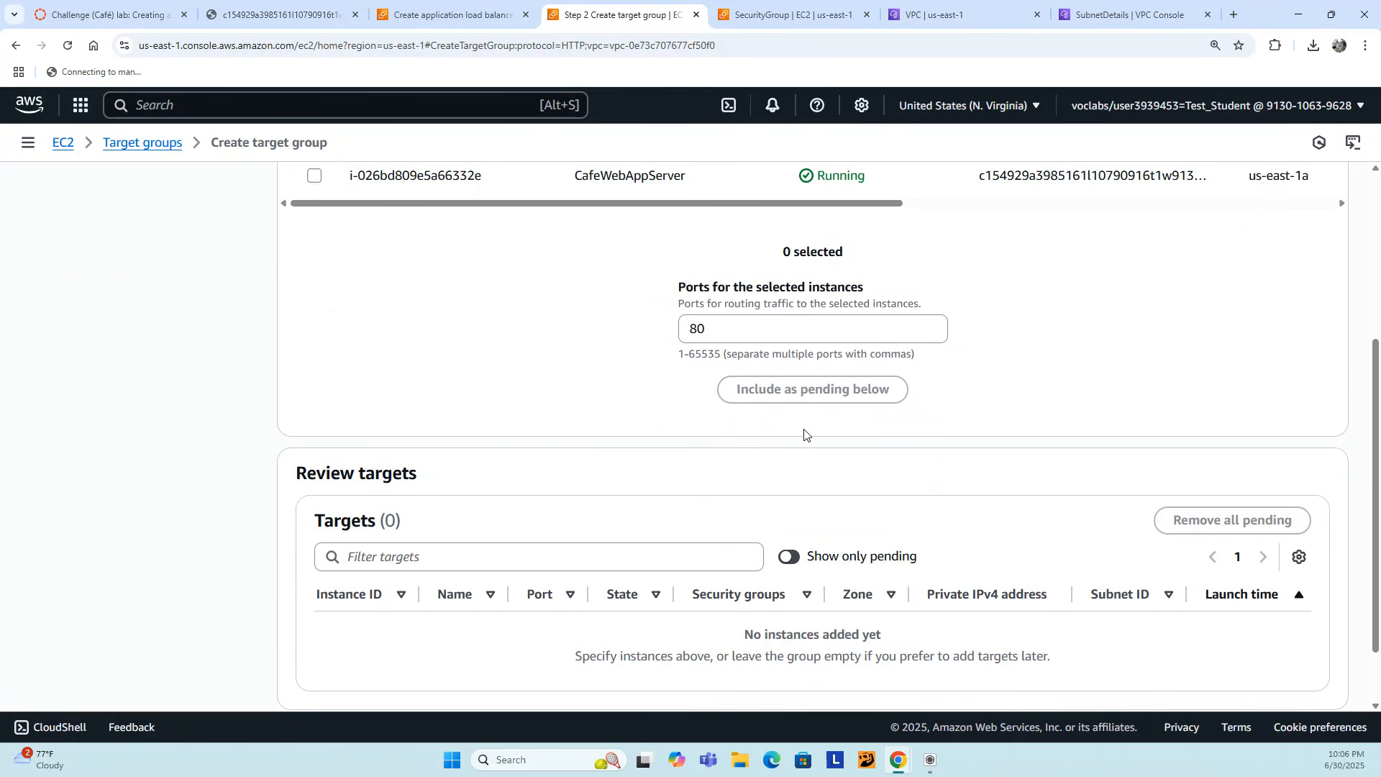
scroll(805, 433, "down", 2)
scroll(804, 434, "up", 5)
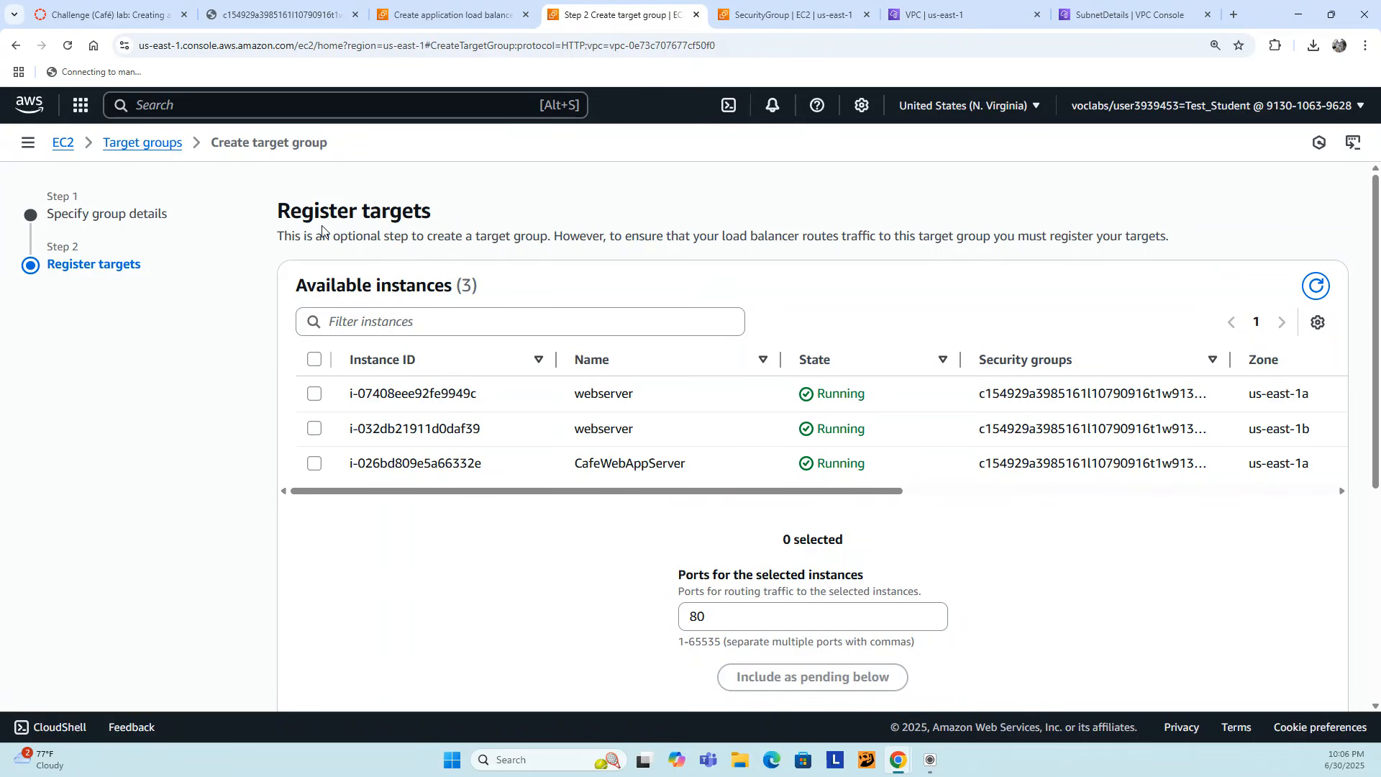
scroll(618, 398, "down", 5)
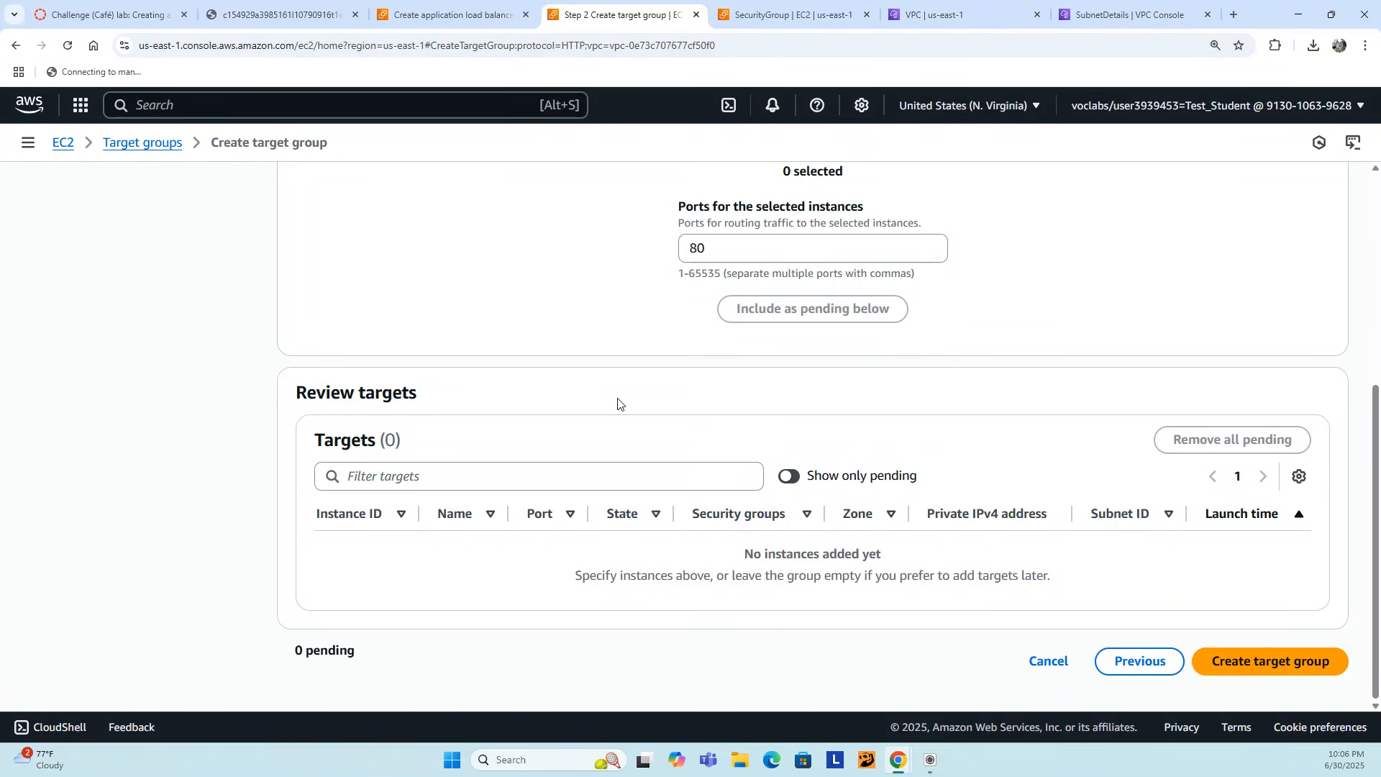
left_click(1285, 676)
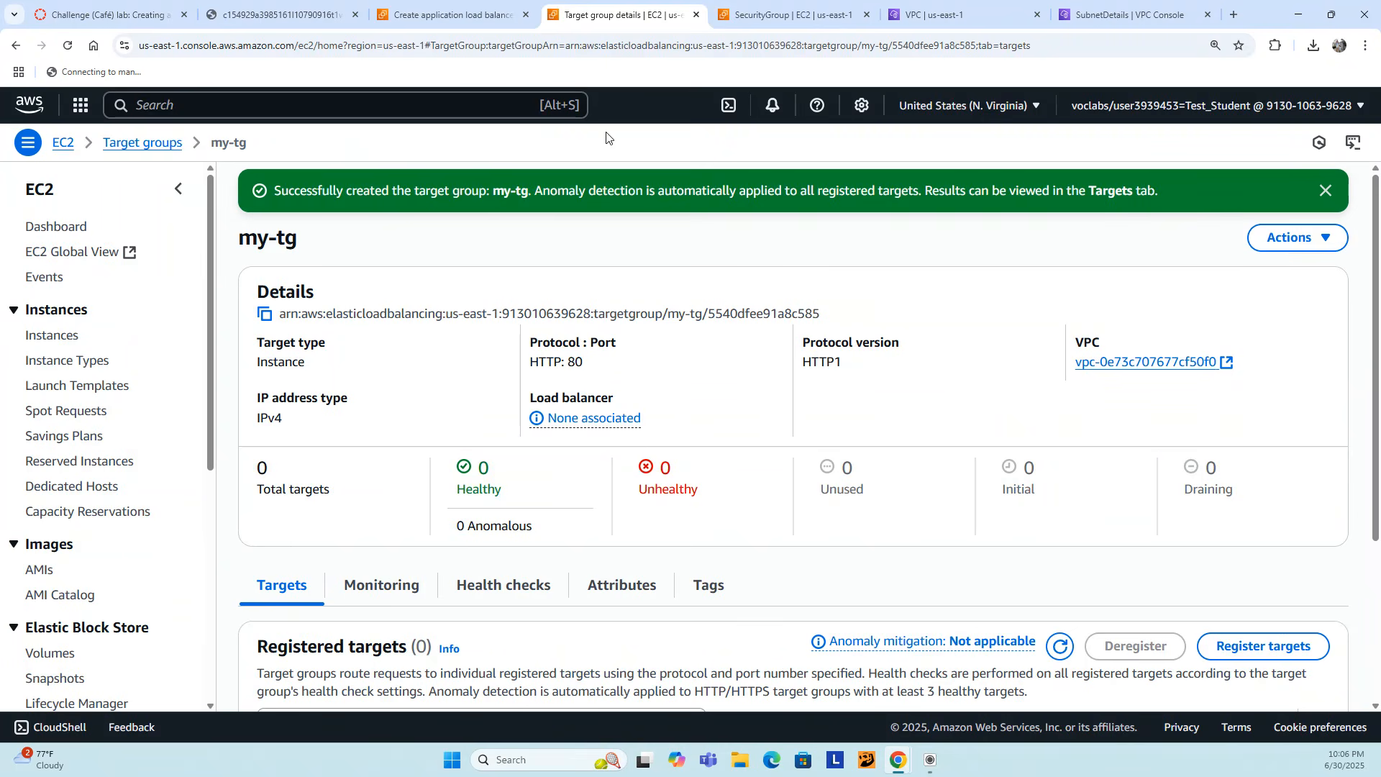
- Return to the load balancer form and set the HTTP:80 listener's default action to forward to "my-tg"
left_click(475, 17)
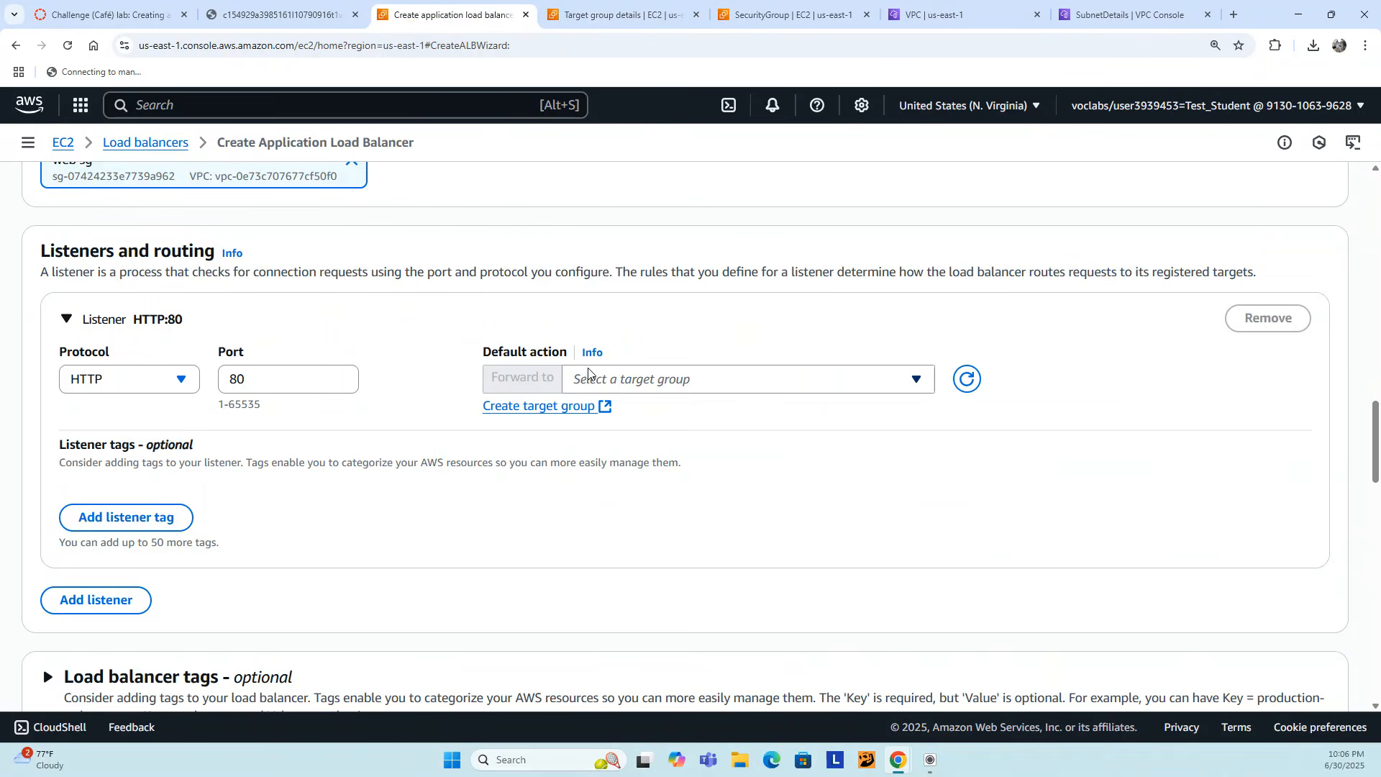
left_click(967, 382)
left_click(920, 382)
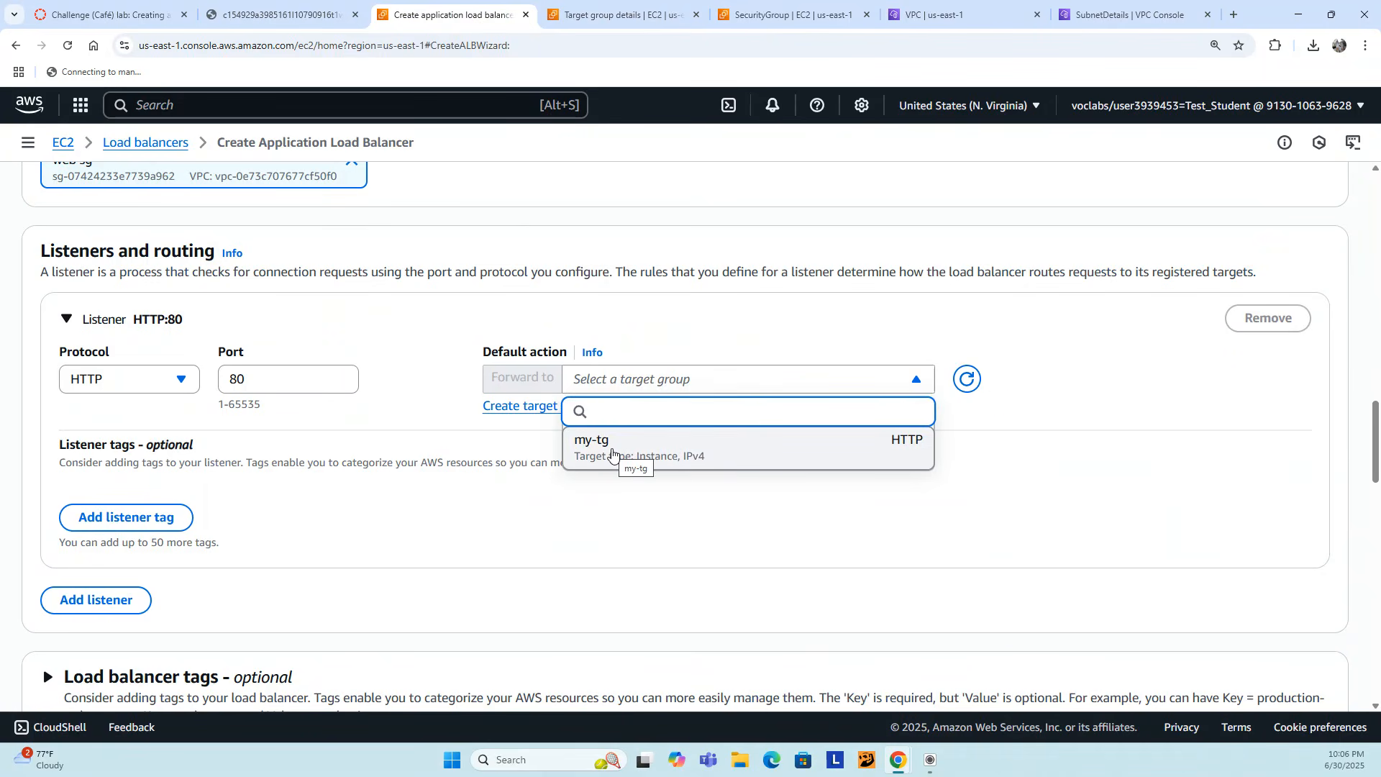
left_click(612, 453)
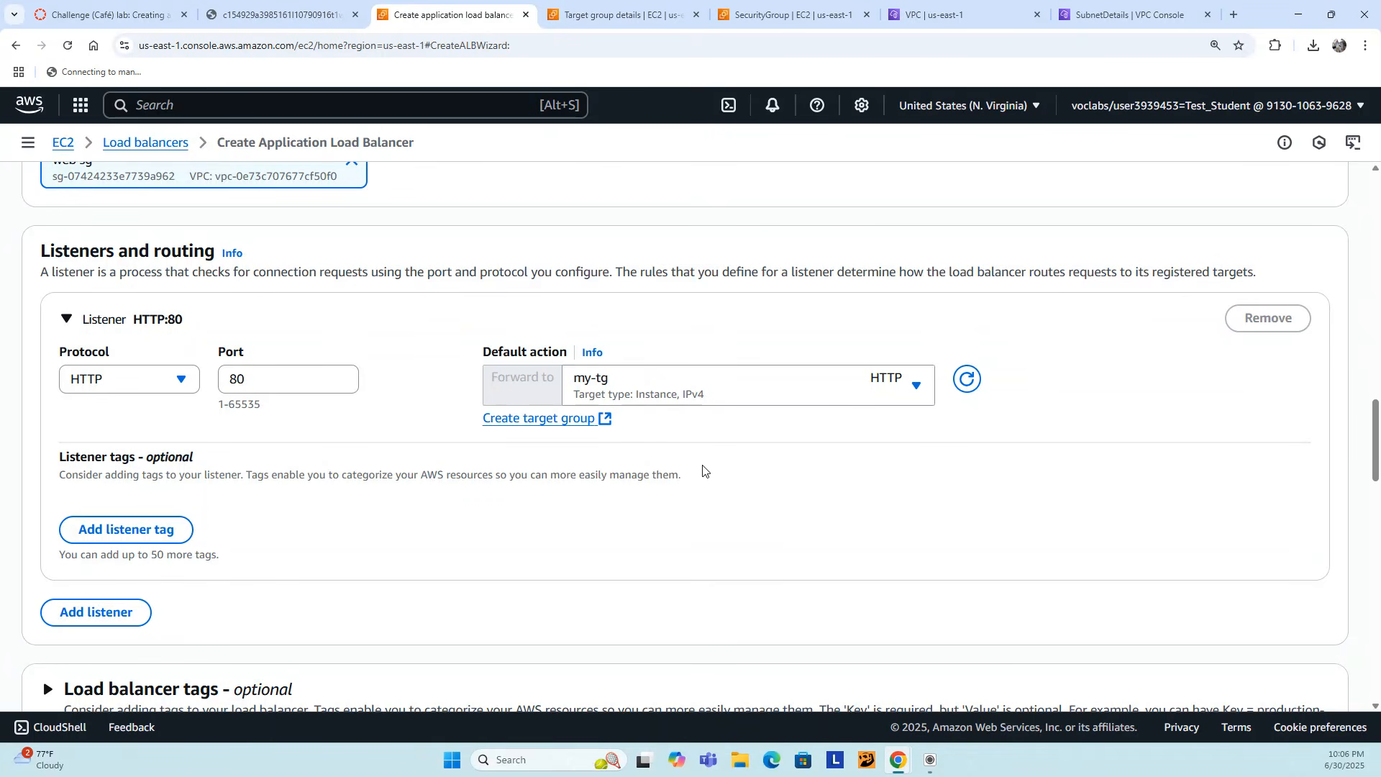
- Create the load balancer without tags or service integrations and dismiss the notices on its details page
scroll(703, 470, "down", 4)
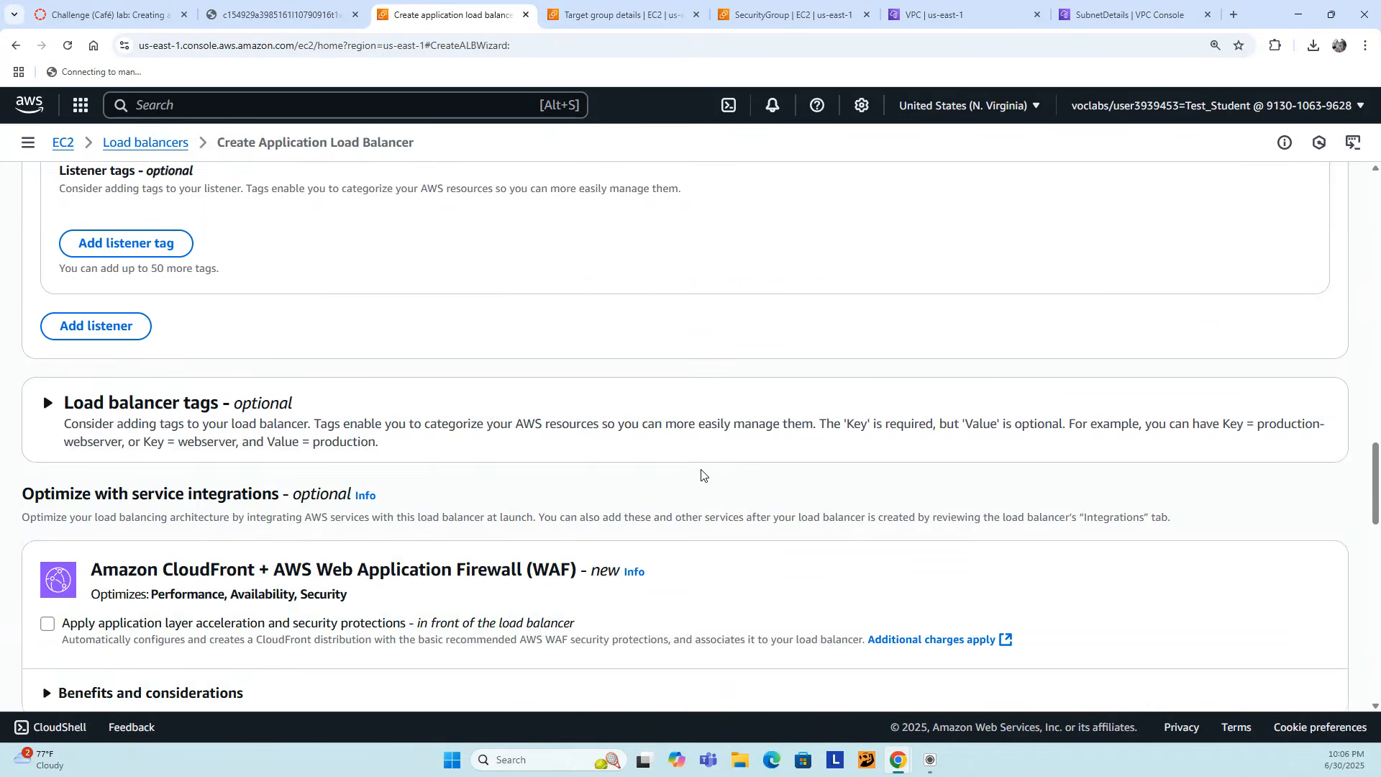
scroll(701, 475, "down", 9)
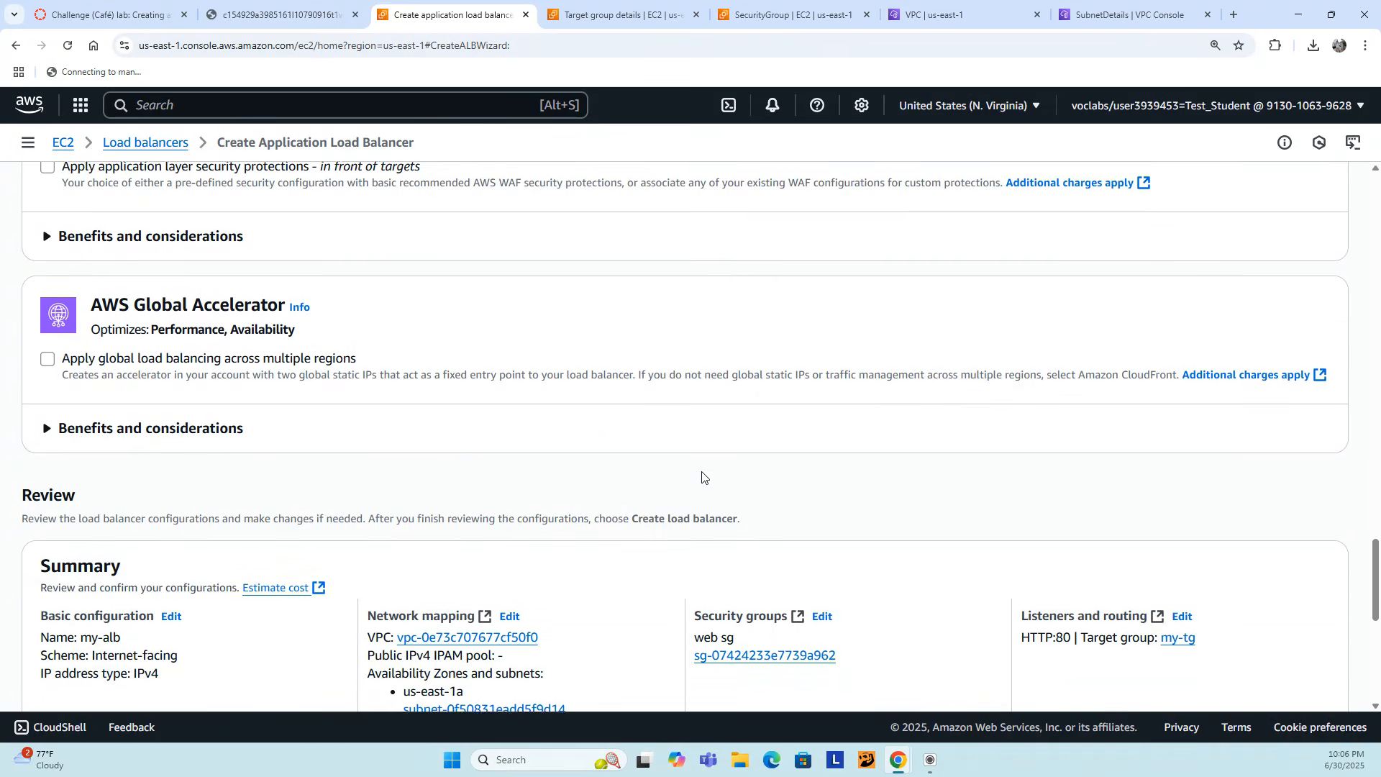
scroll(702, 477, "down", 7)
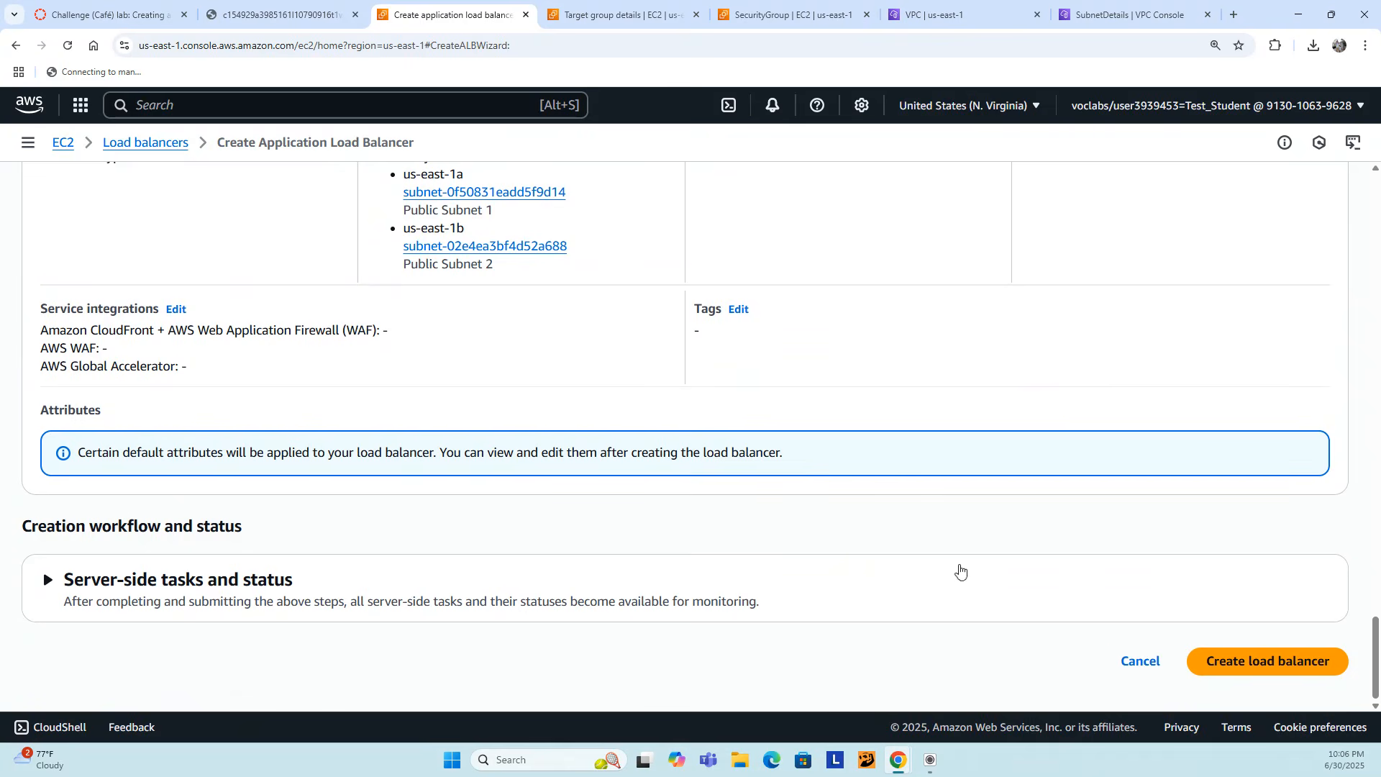
left_click(1258, 670)
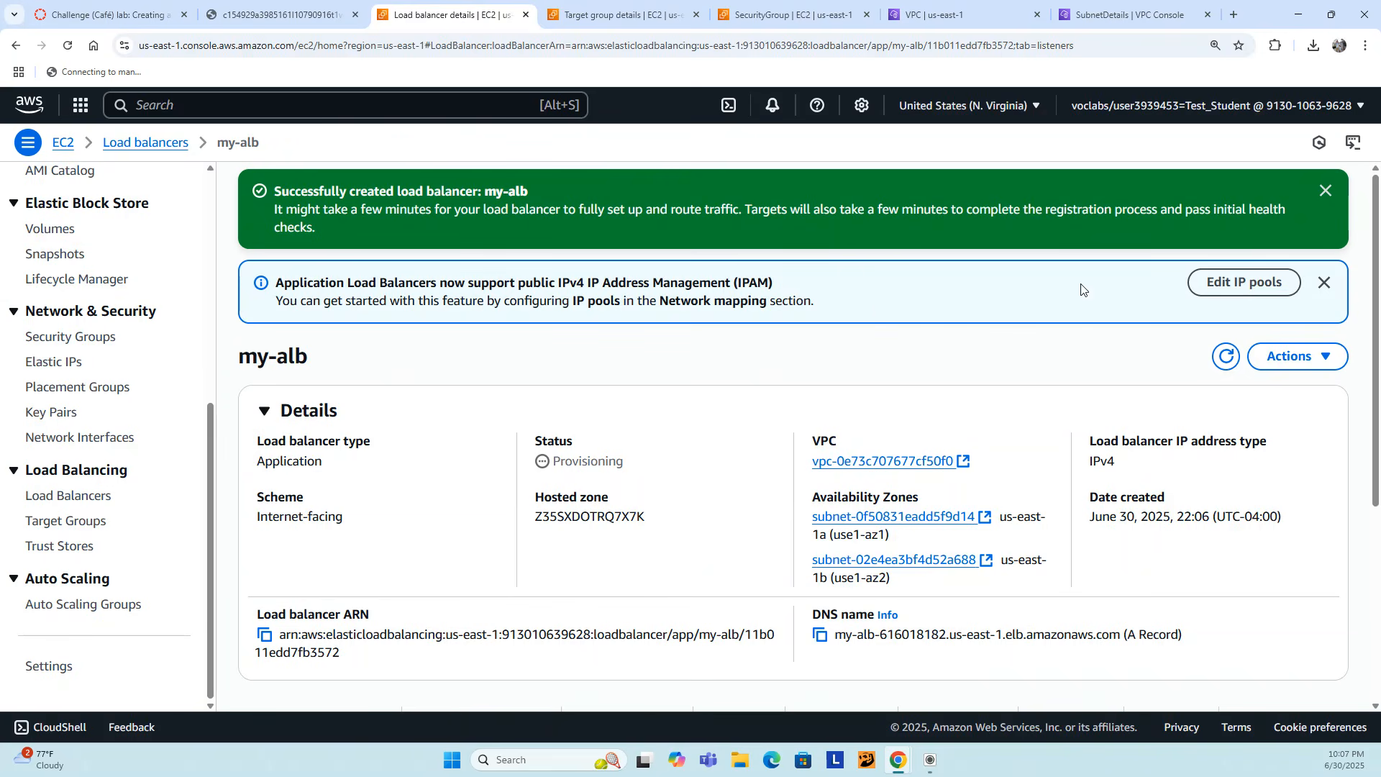
left_click(1325, 191)
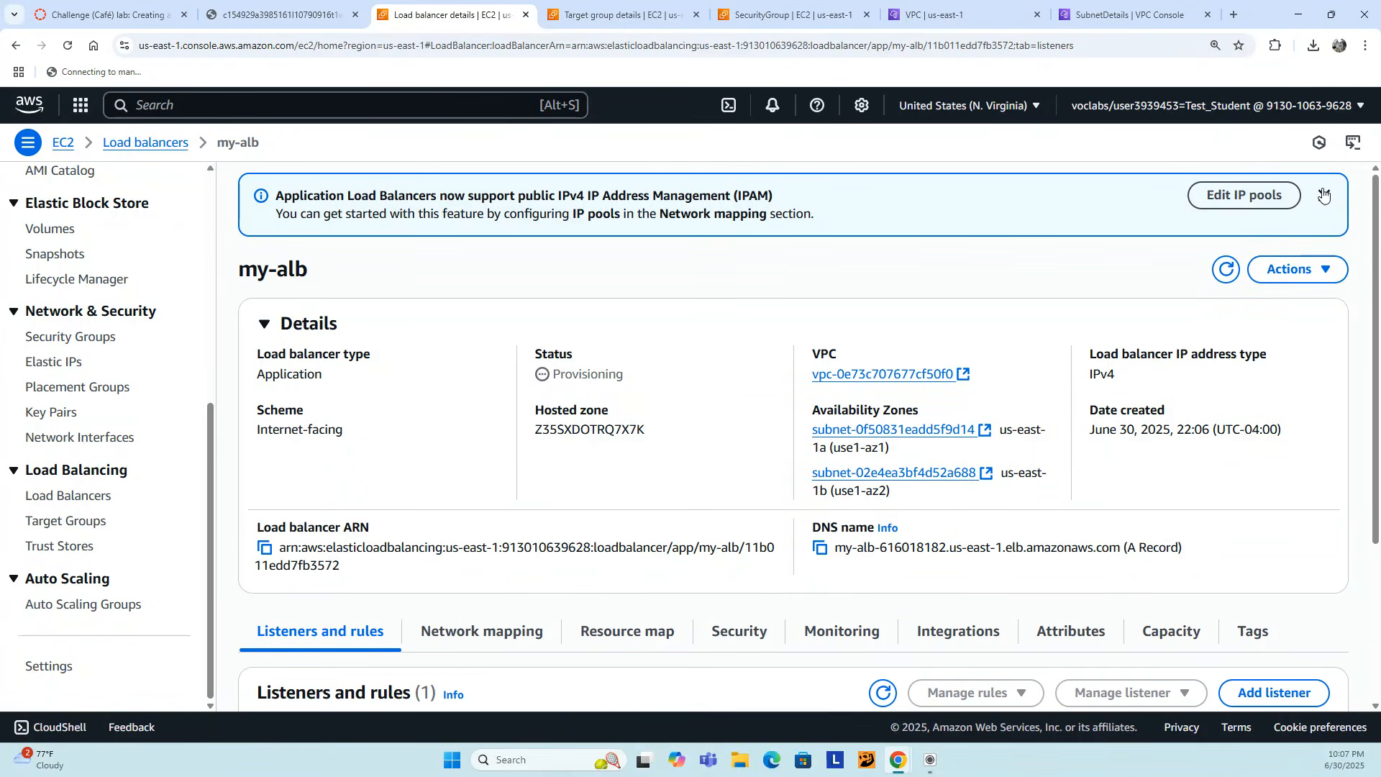
left_click(1323, 194)
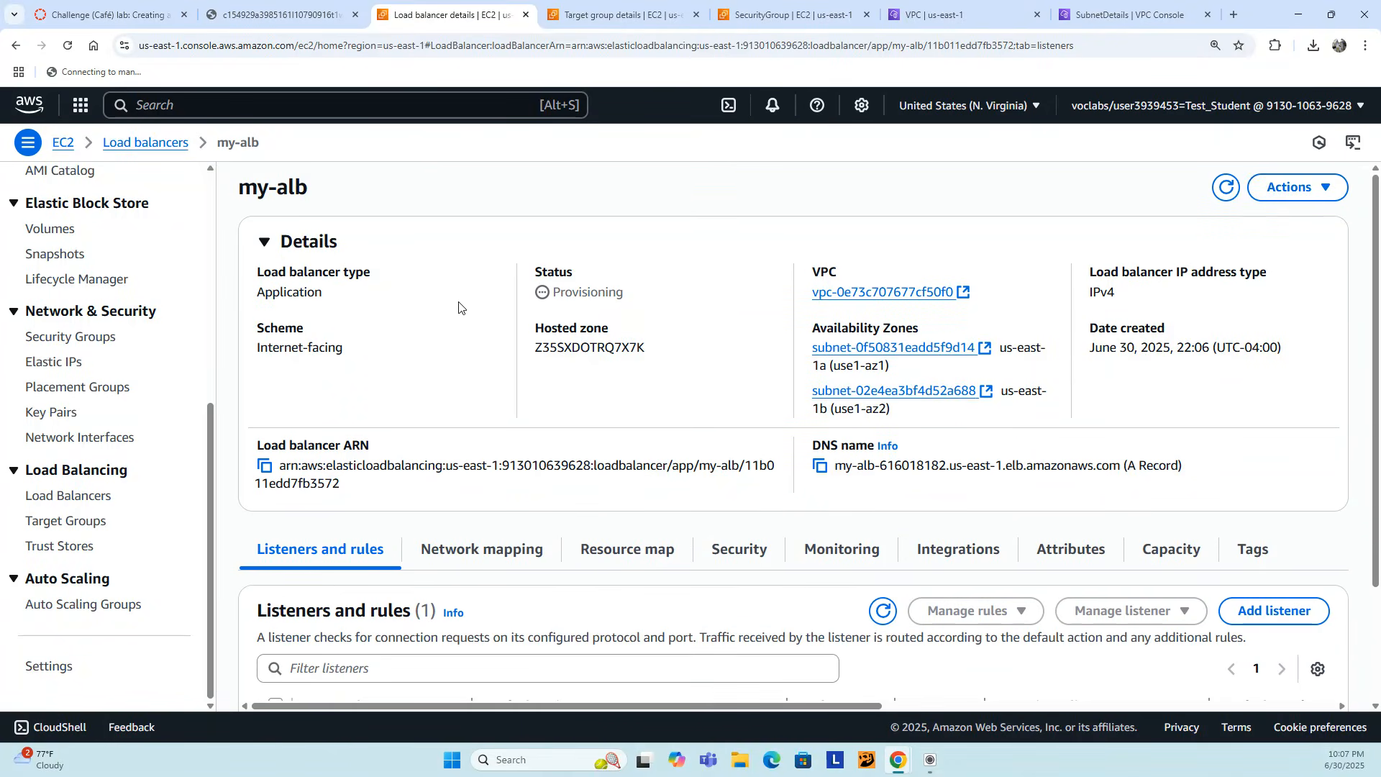
- Check the name and status of the new load balancer in its details
double_click(285, 190)
double_click(259, 189)
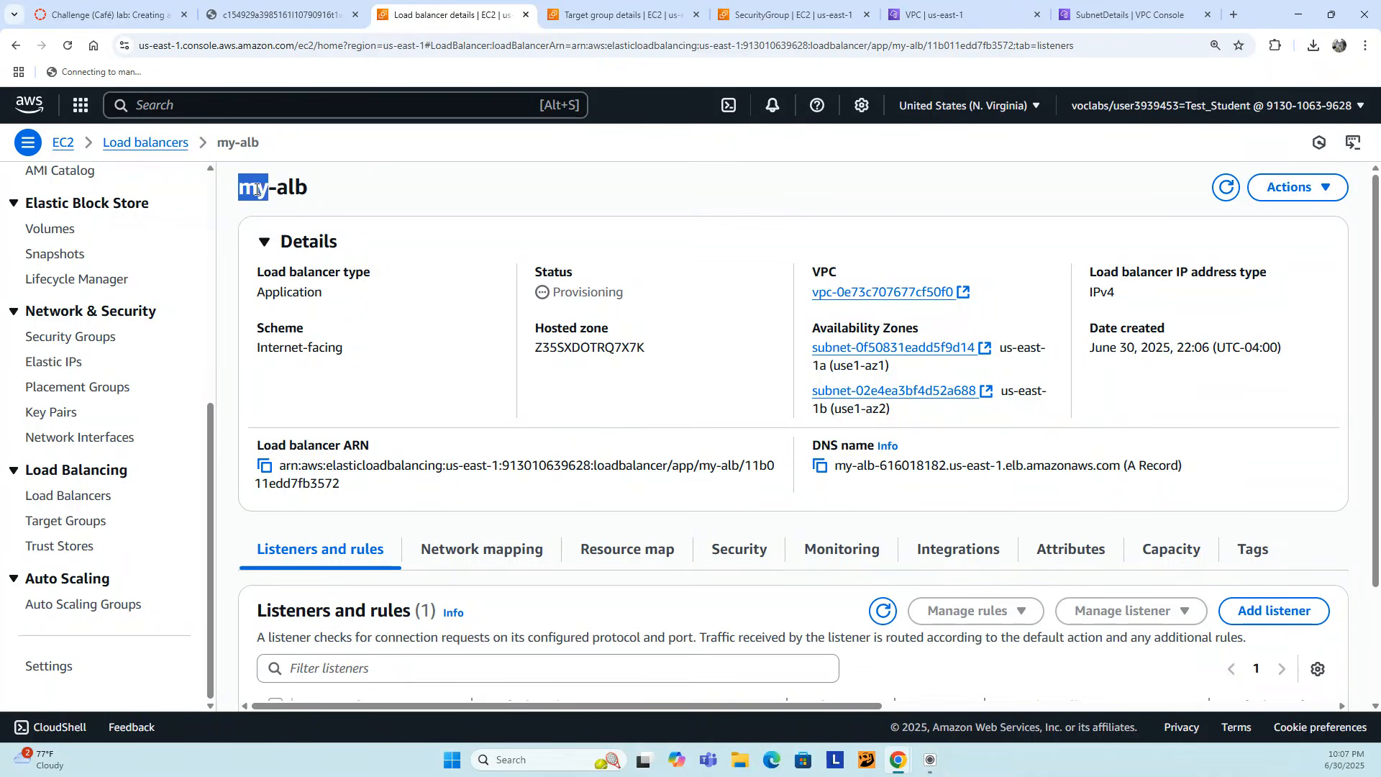
left_click(422, 354)
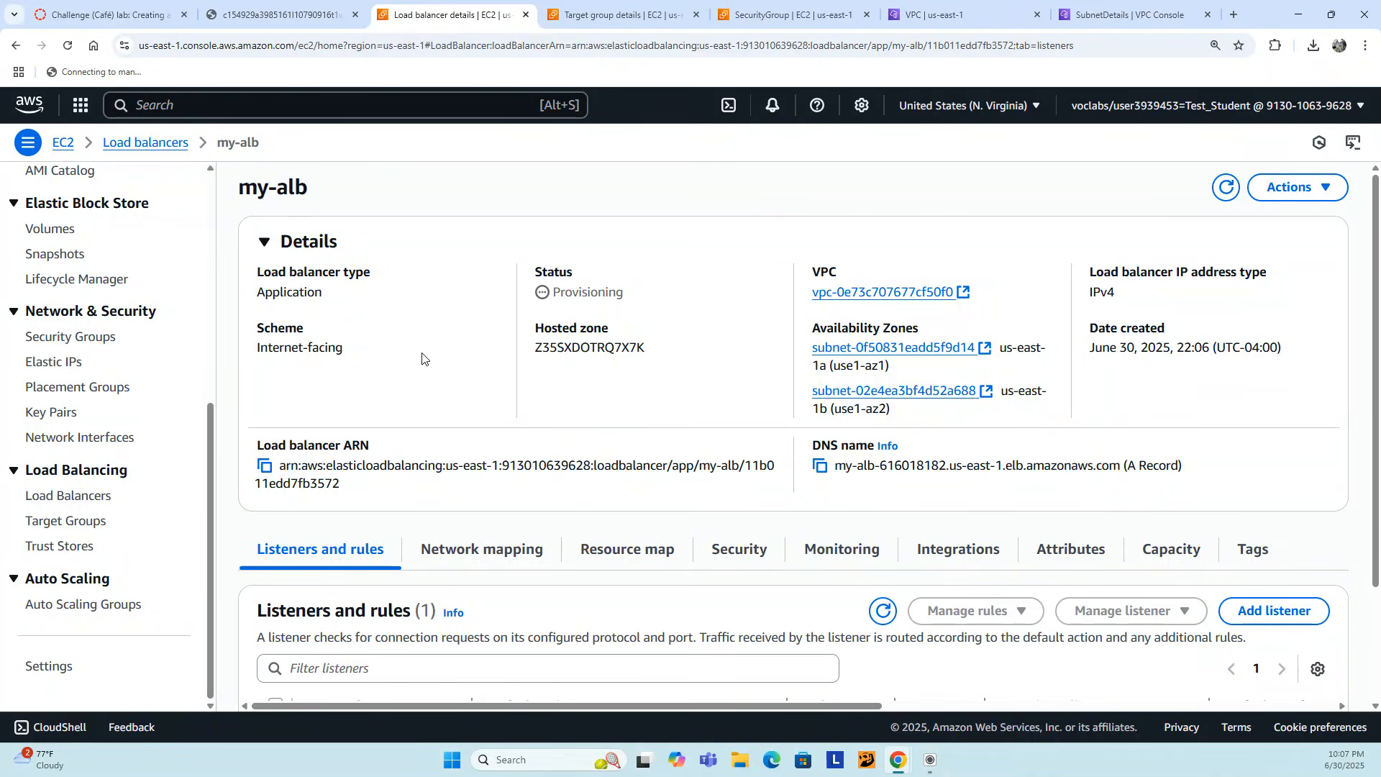
double_click(590, 290)
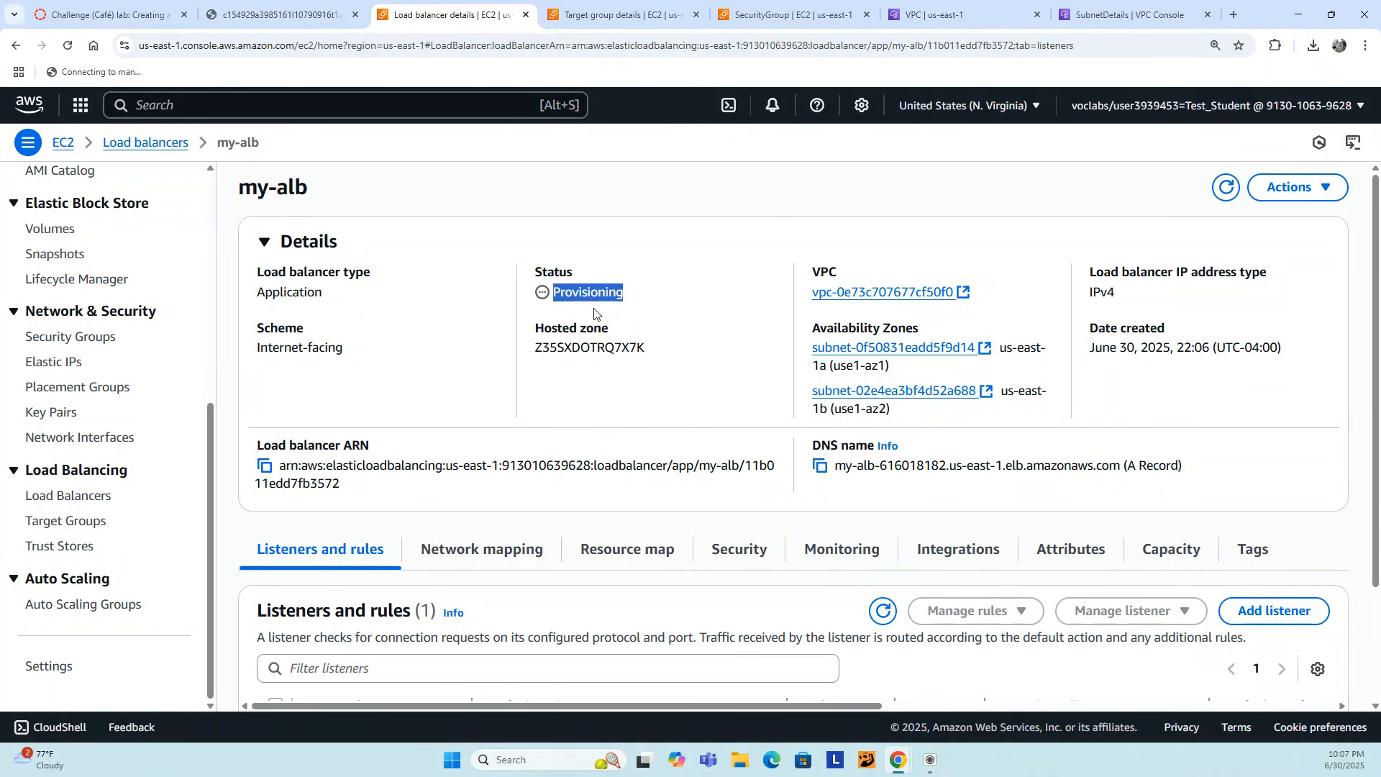
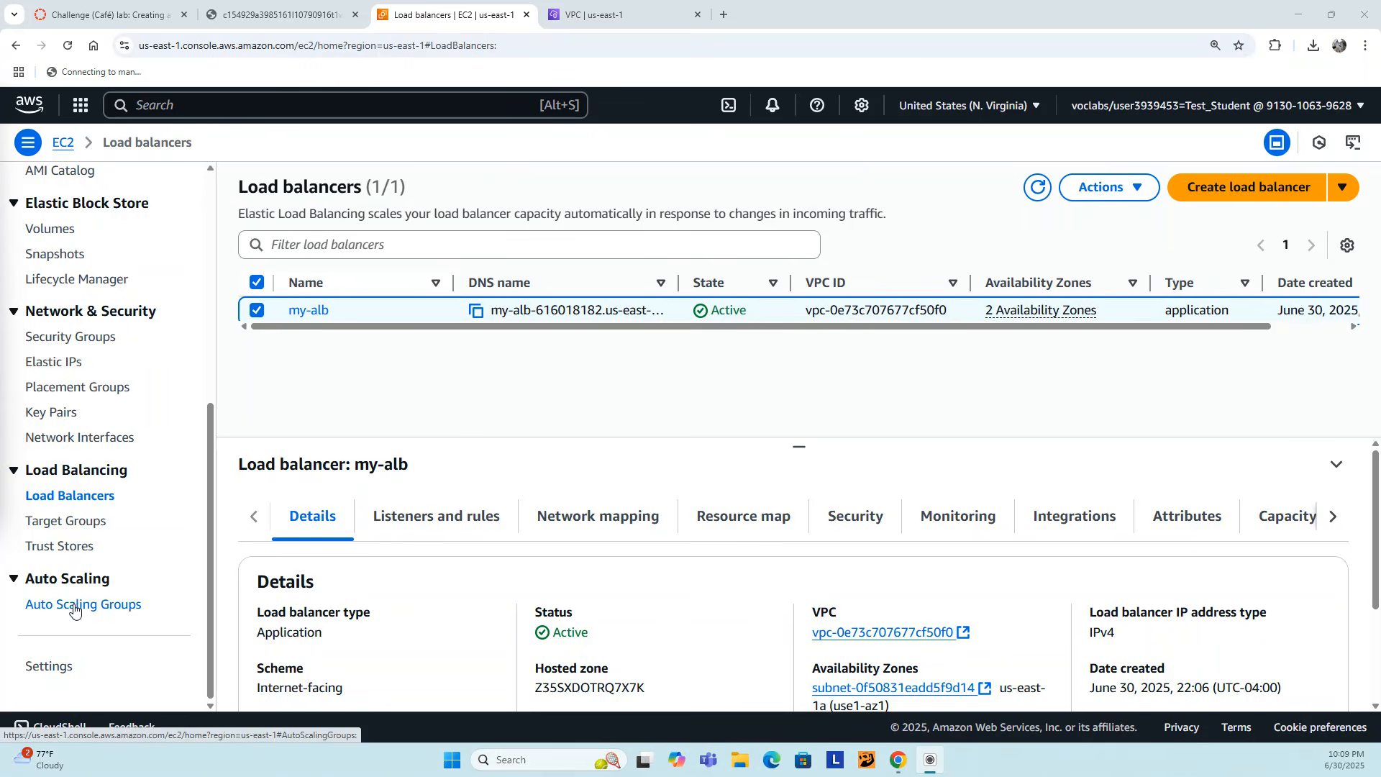
- Open the "my-asg" Auto Scaling group and go to its integrations settings
left_click(118, 612)
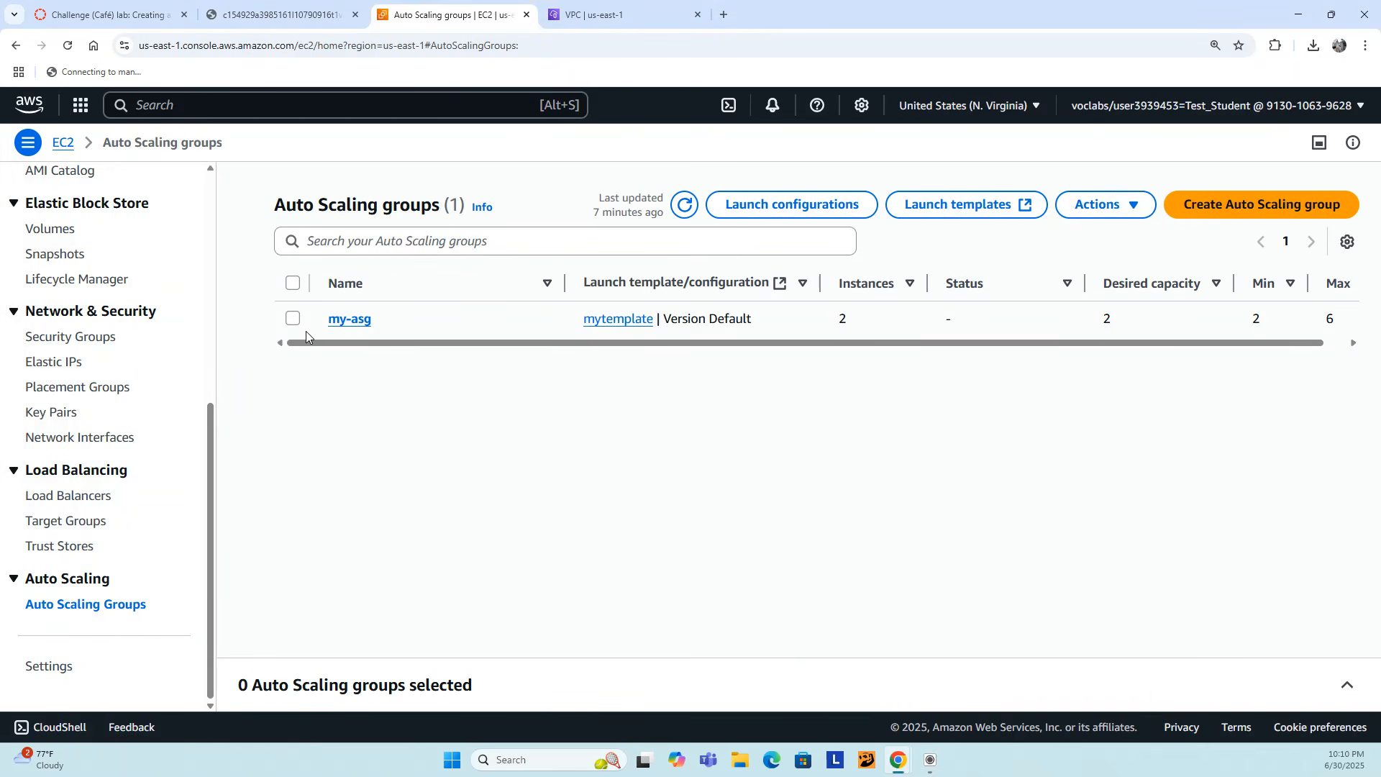
left_click(350, 319)
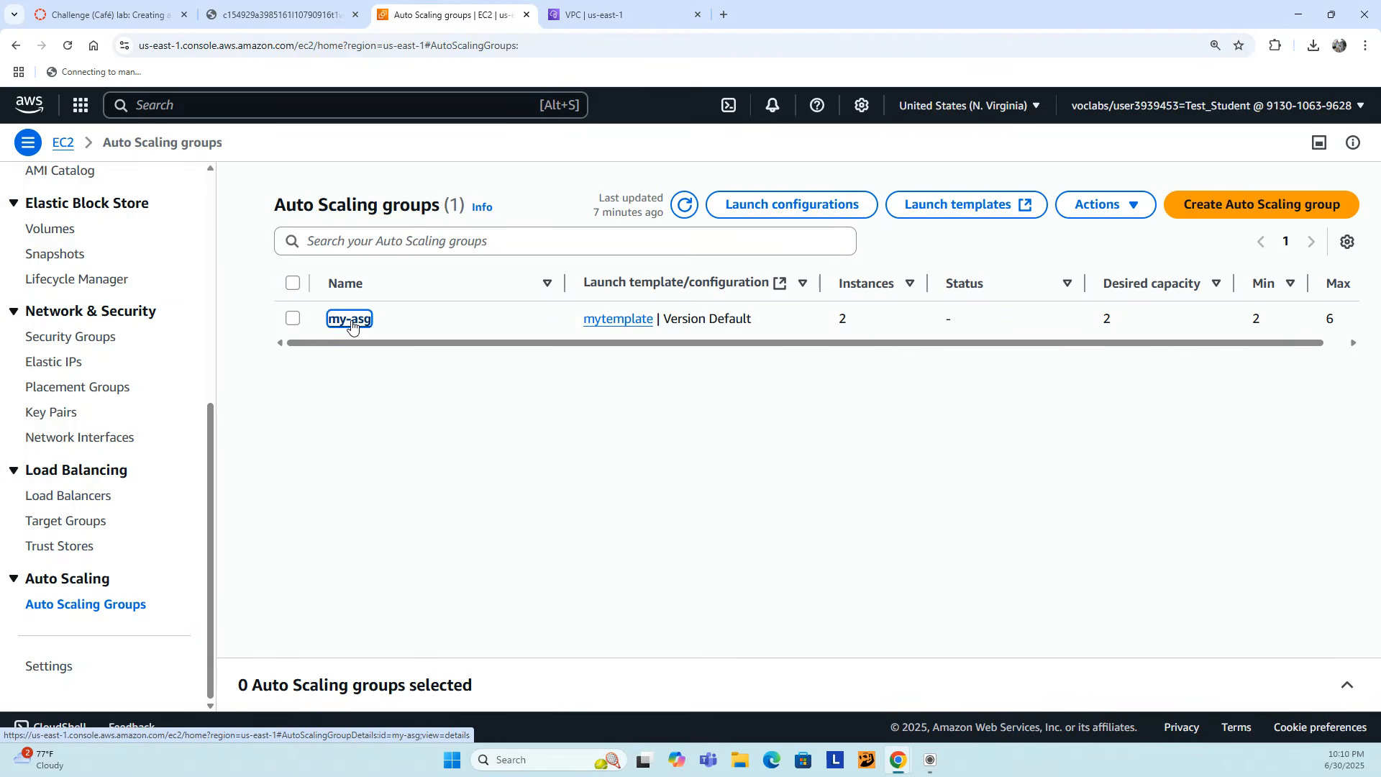
scroll(662, 370, "down", 4)
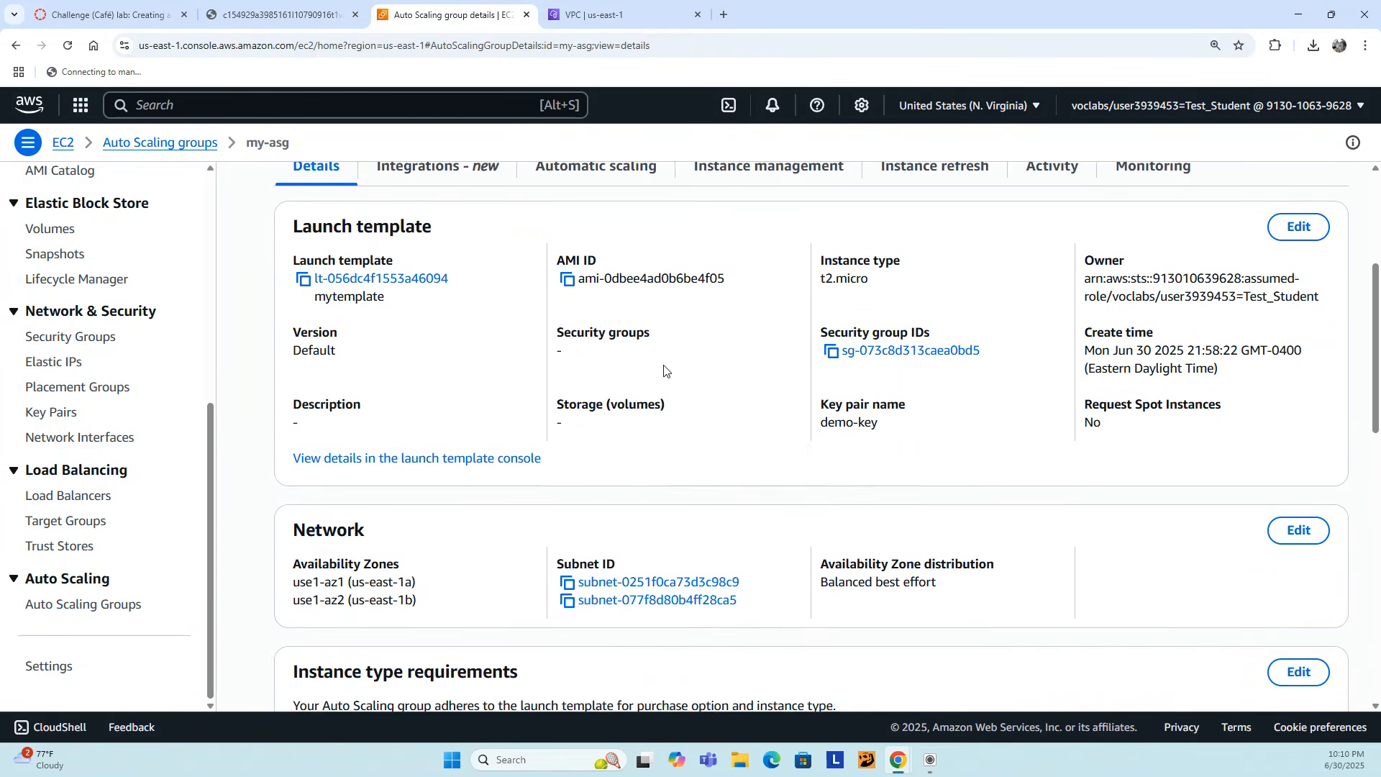
scroll(663, 370, "up", 1)
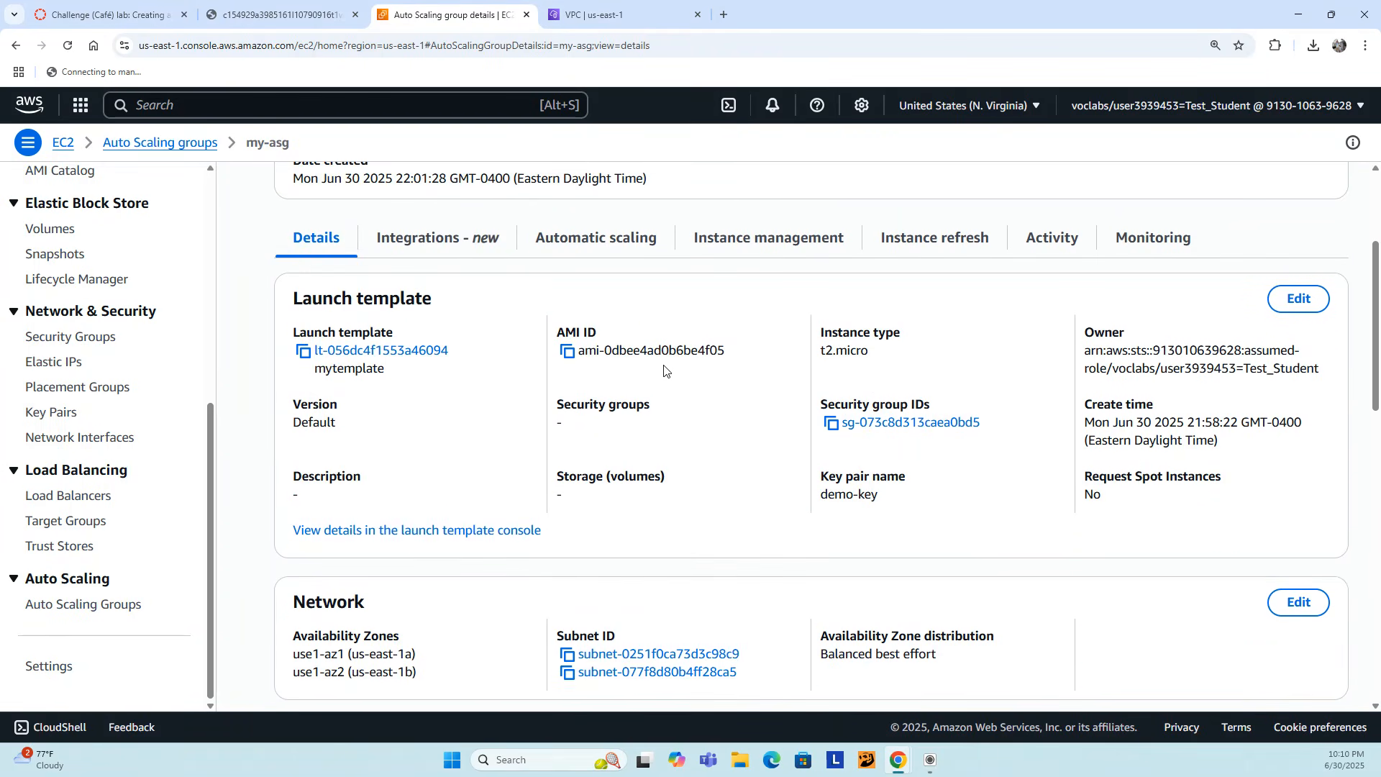
left_click(428, 243)
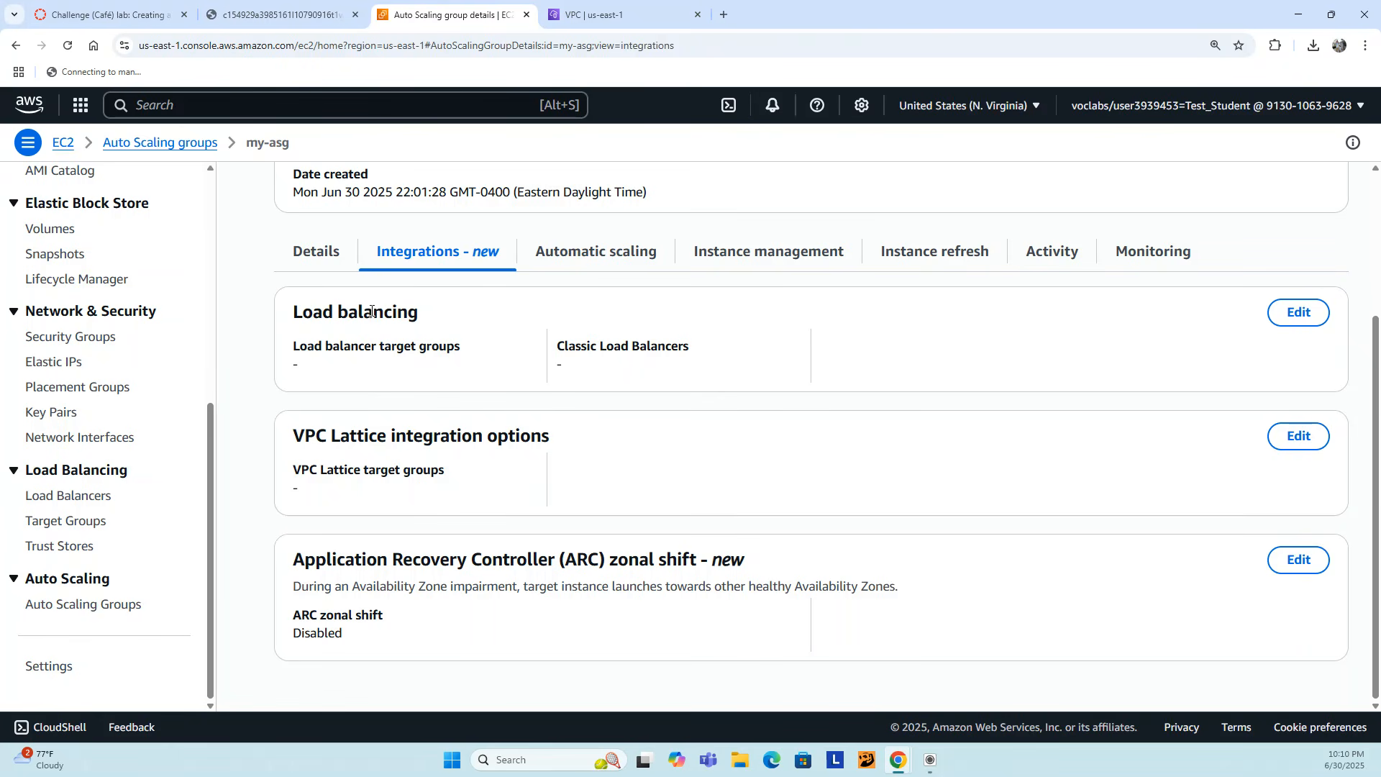
- Attach the Application Load Balancer target group "my-tg" to the Auto Scaling group and update it
left_click(1298, 312)
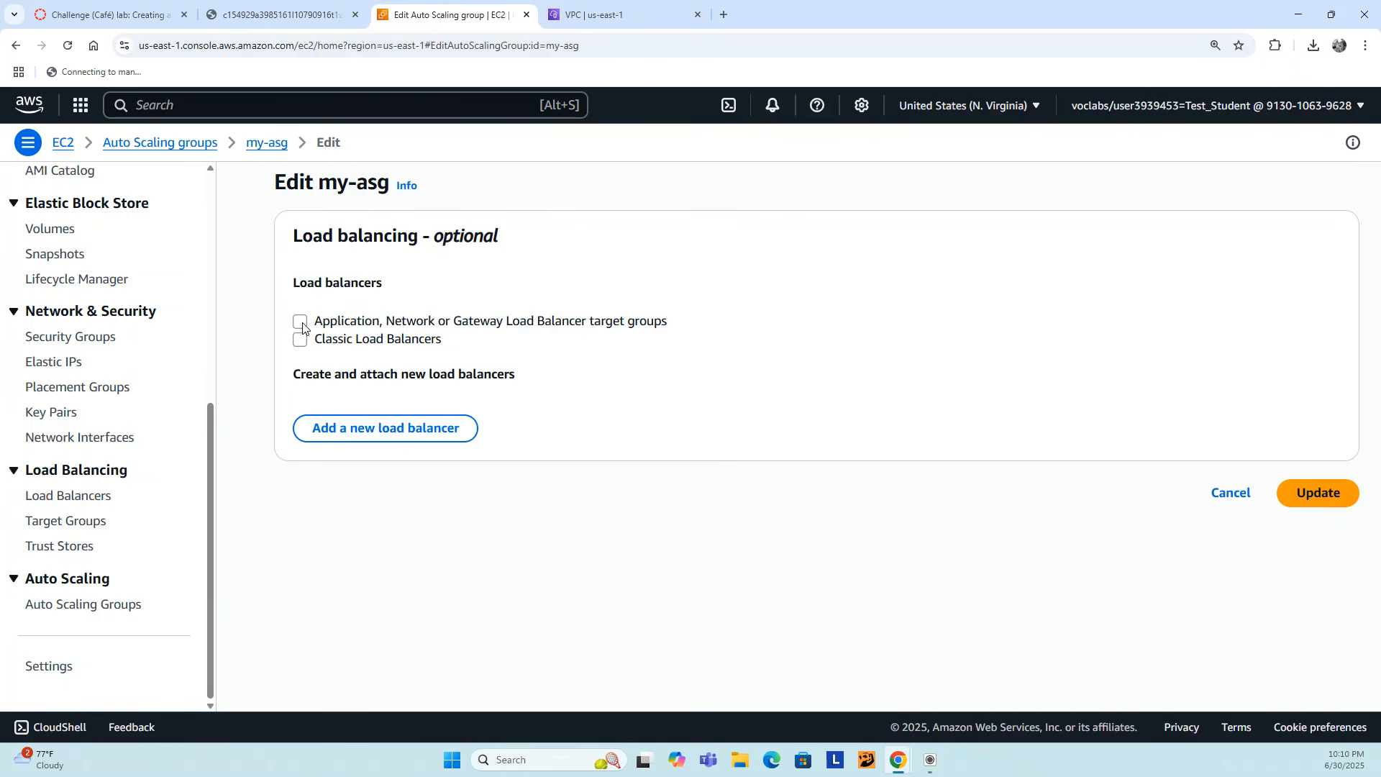
left_click(300, 323)
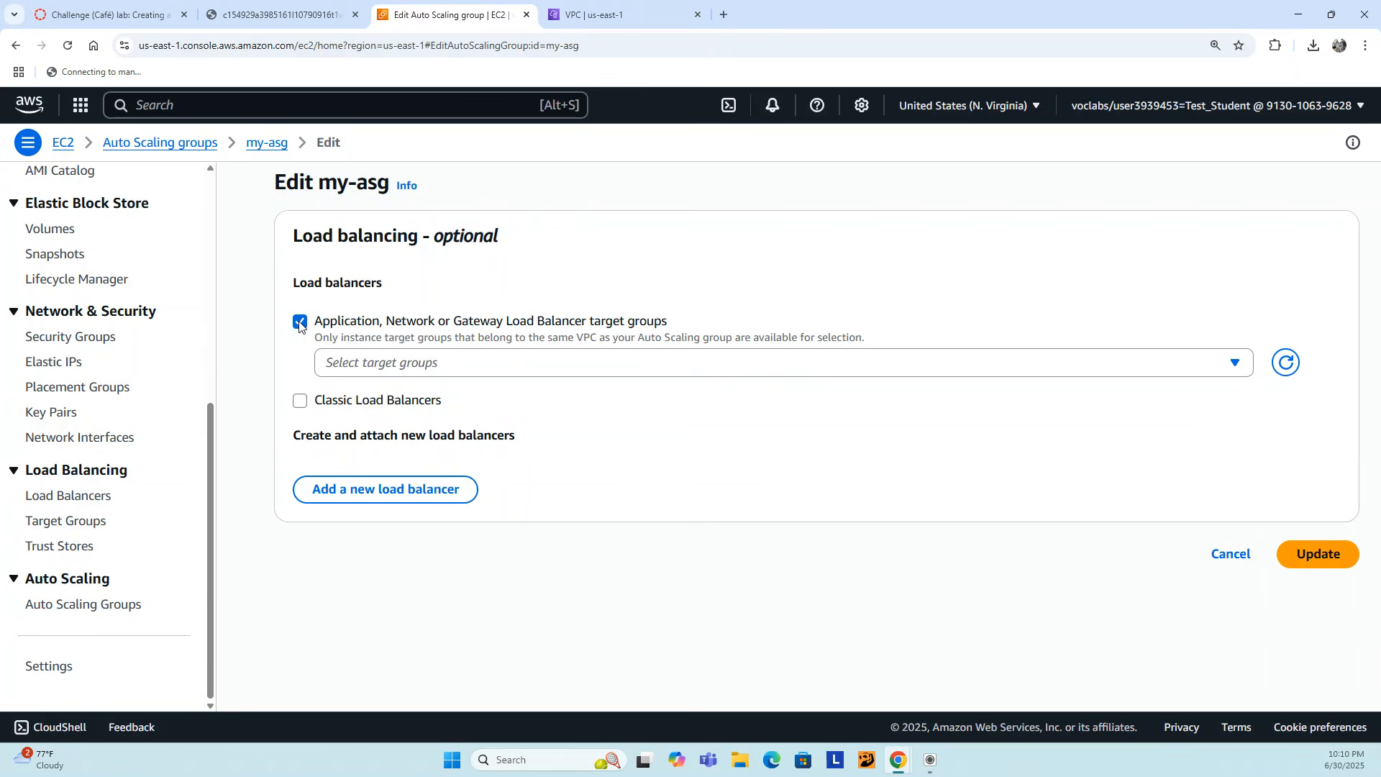
left_click(483, 372)
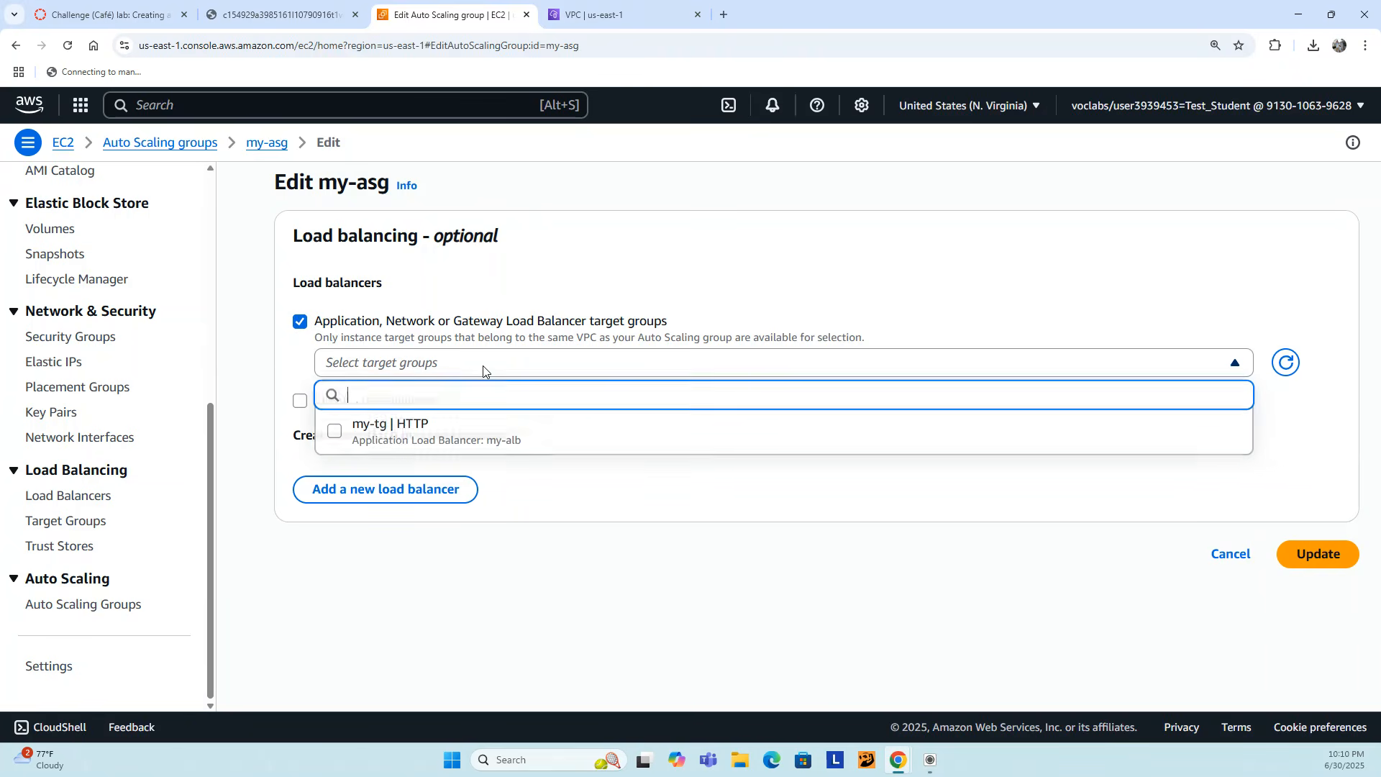
left_click(334, 431)
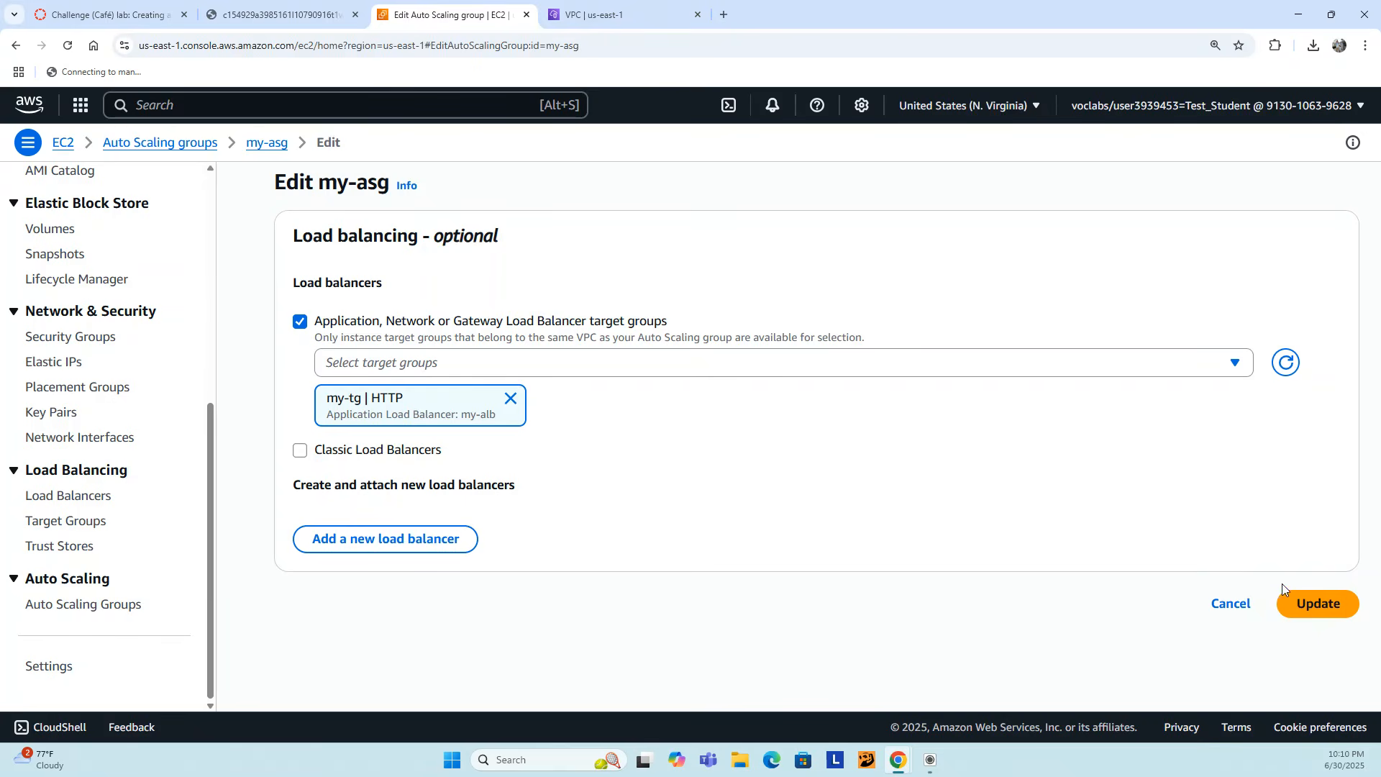
left_click(1331, 605)
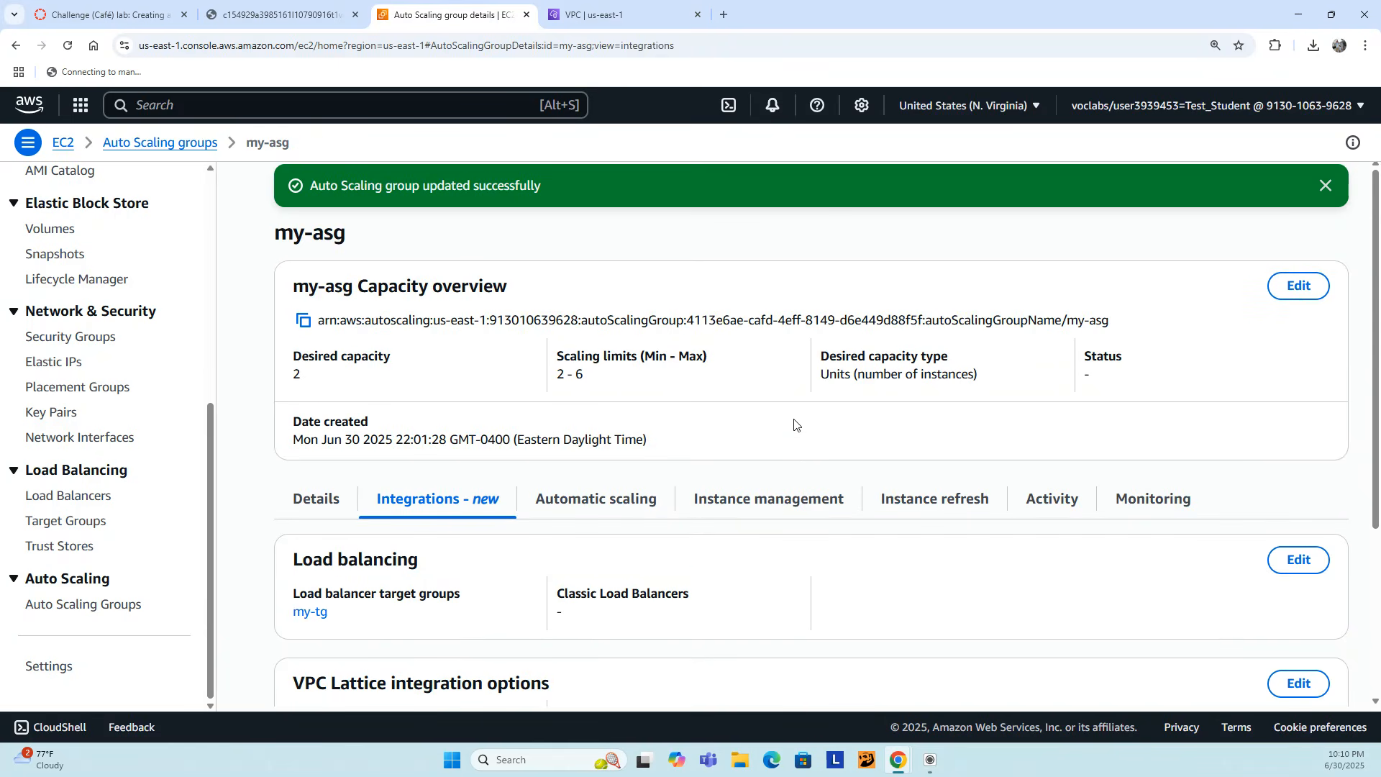
- Review the group's load balancing integration and open the "my-tg" target group to check its target health
scroll(794, 425, "down", 3)
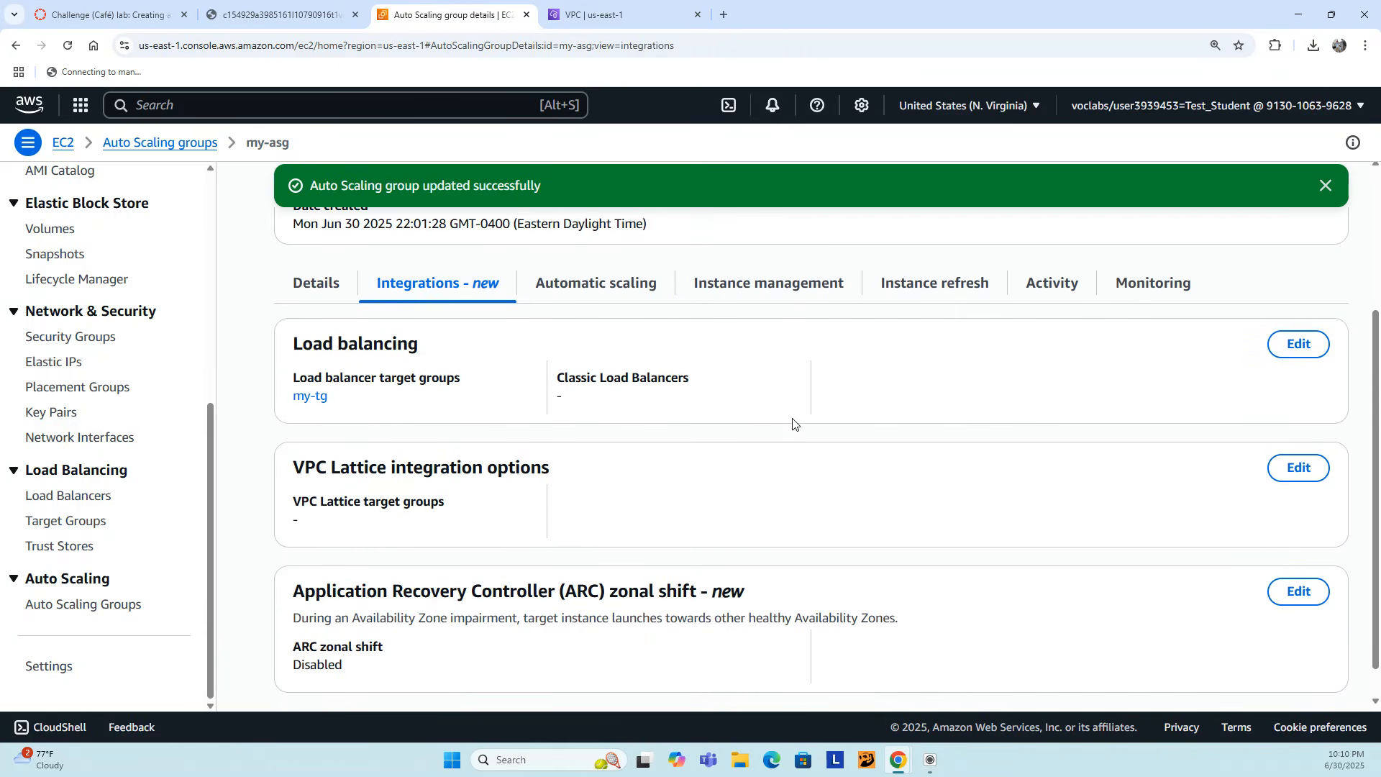
scroll(793, 424, "up", 3)
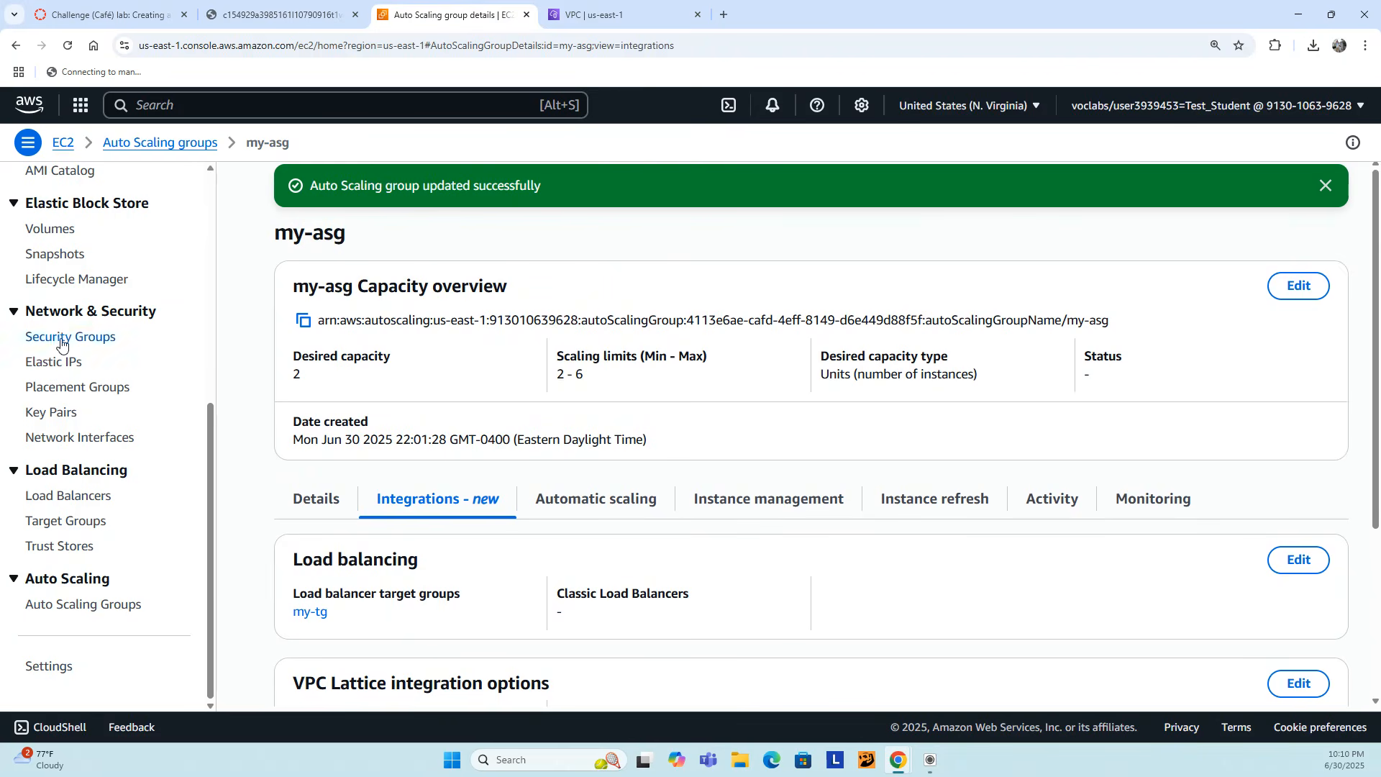
scroll(812, 432, "down", 2)
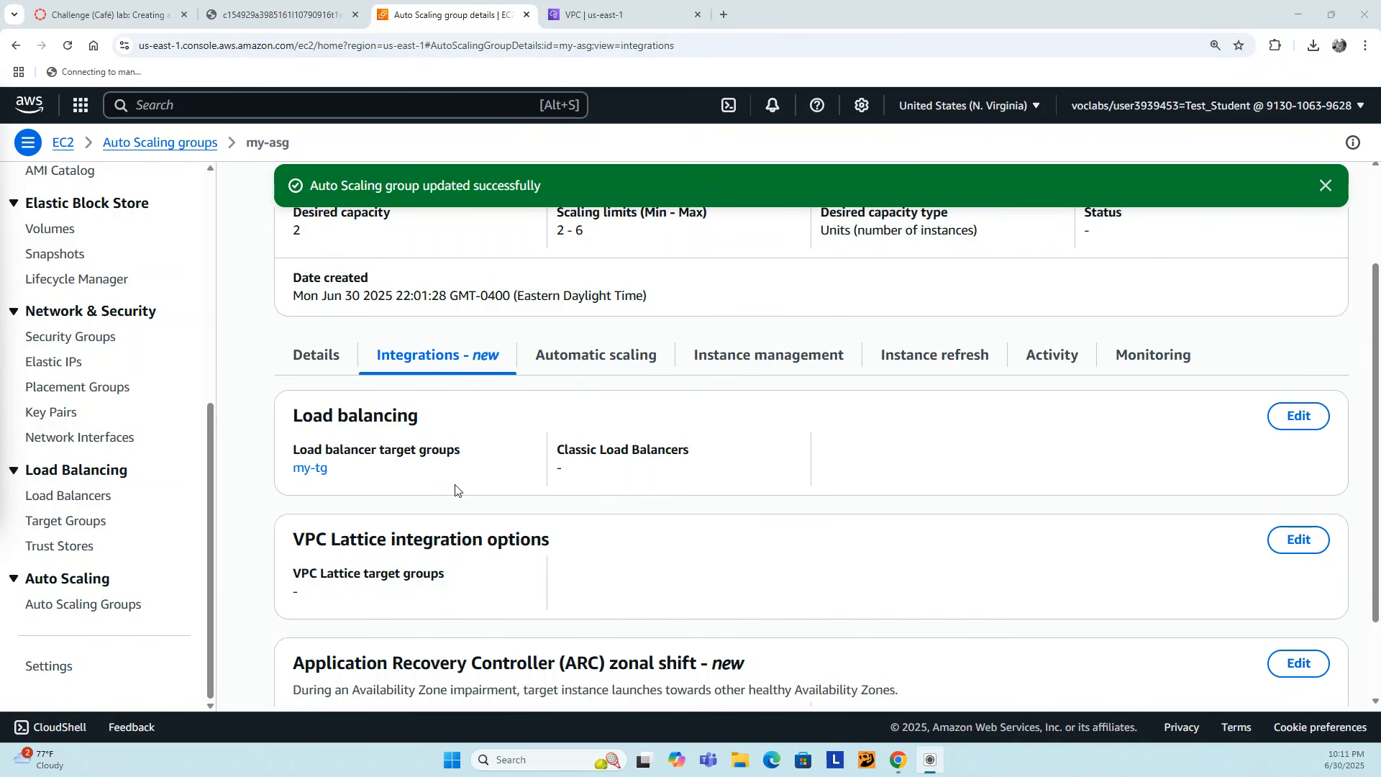
scroll(455, 489, "up", 2)
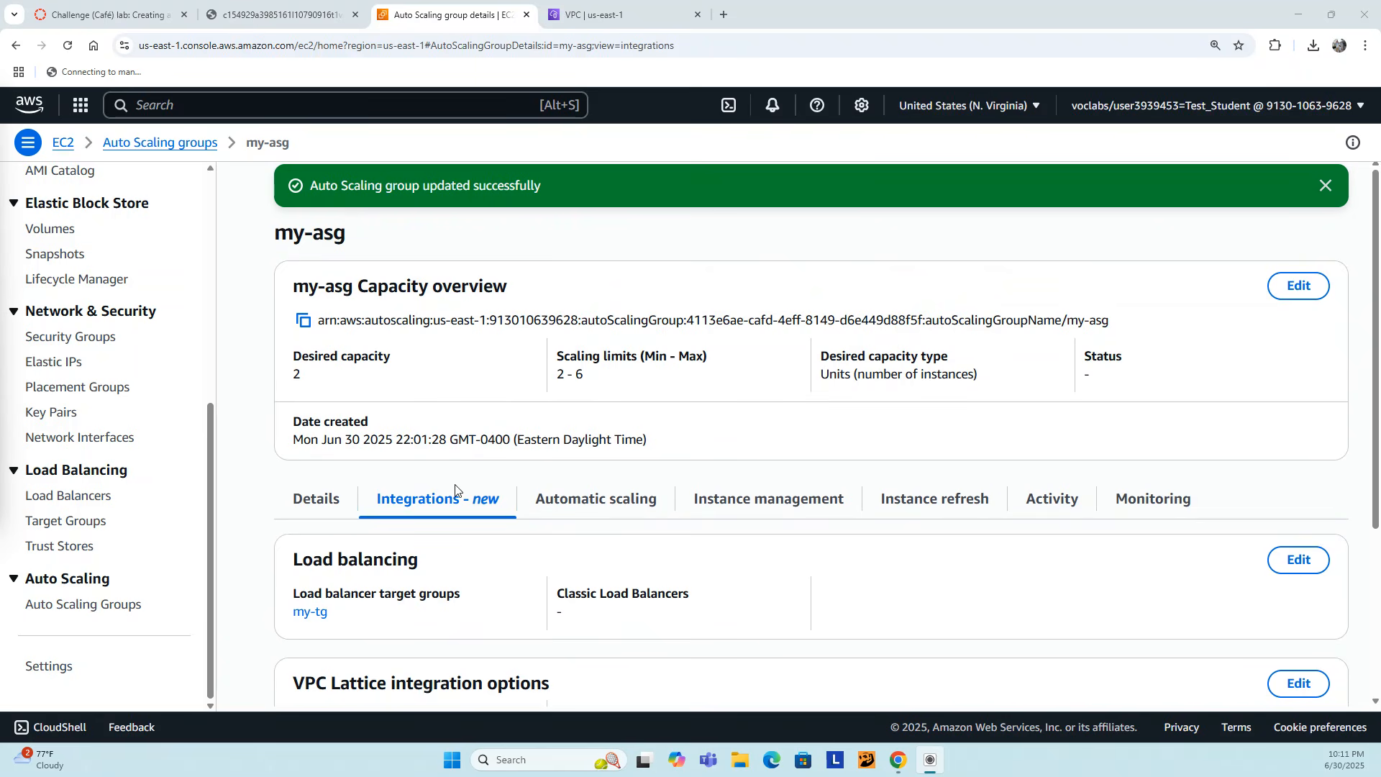
left_click(61, 525)
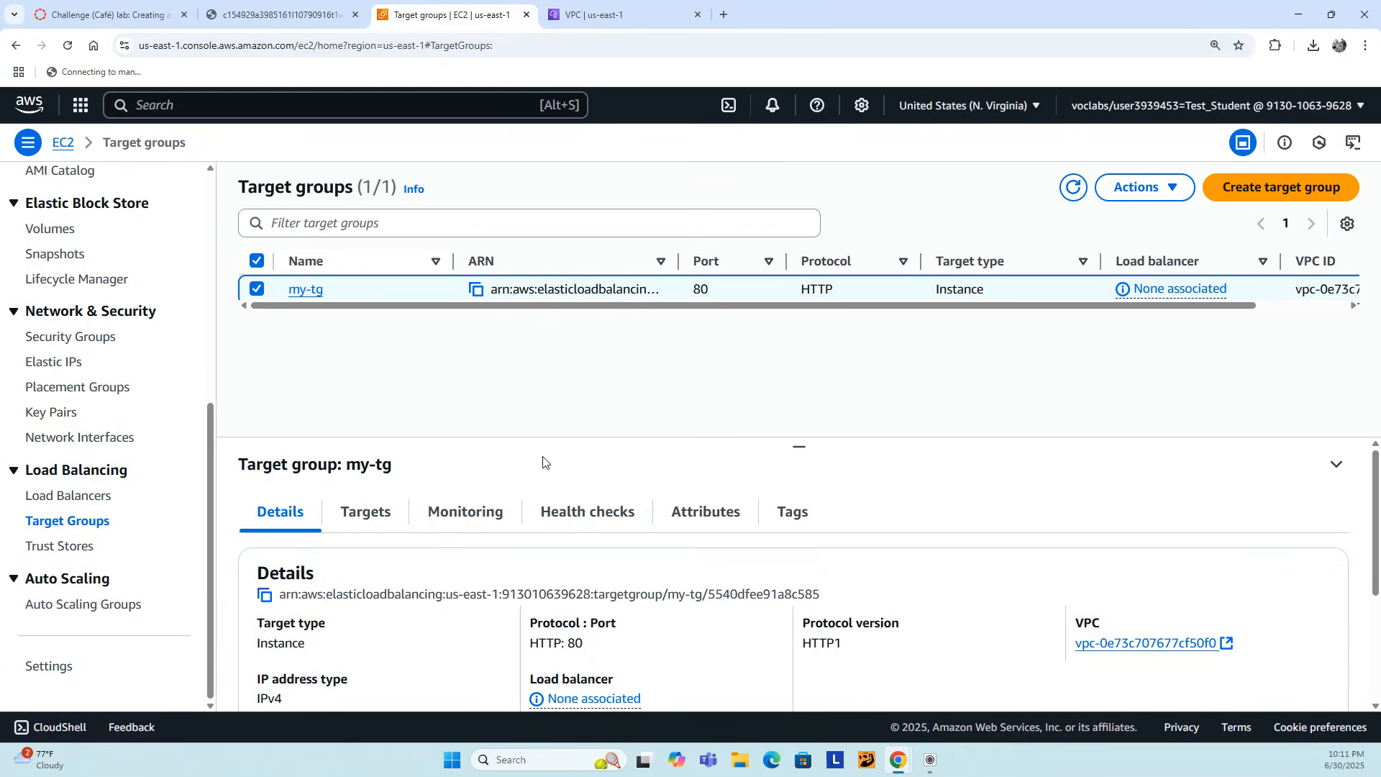
left_click(302, 291)
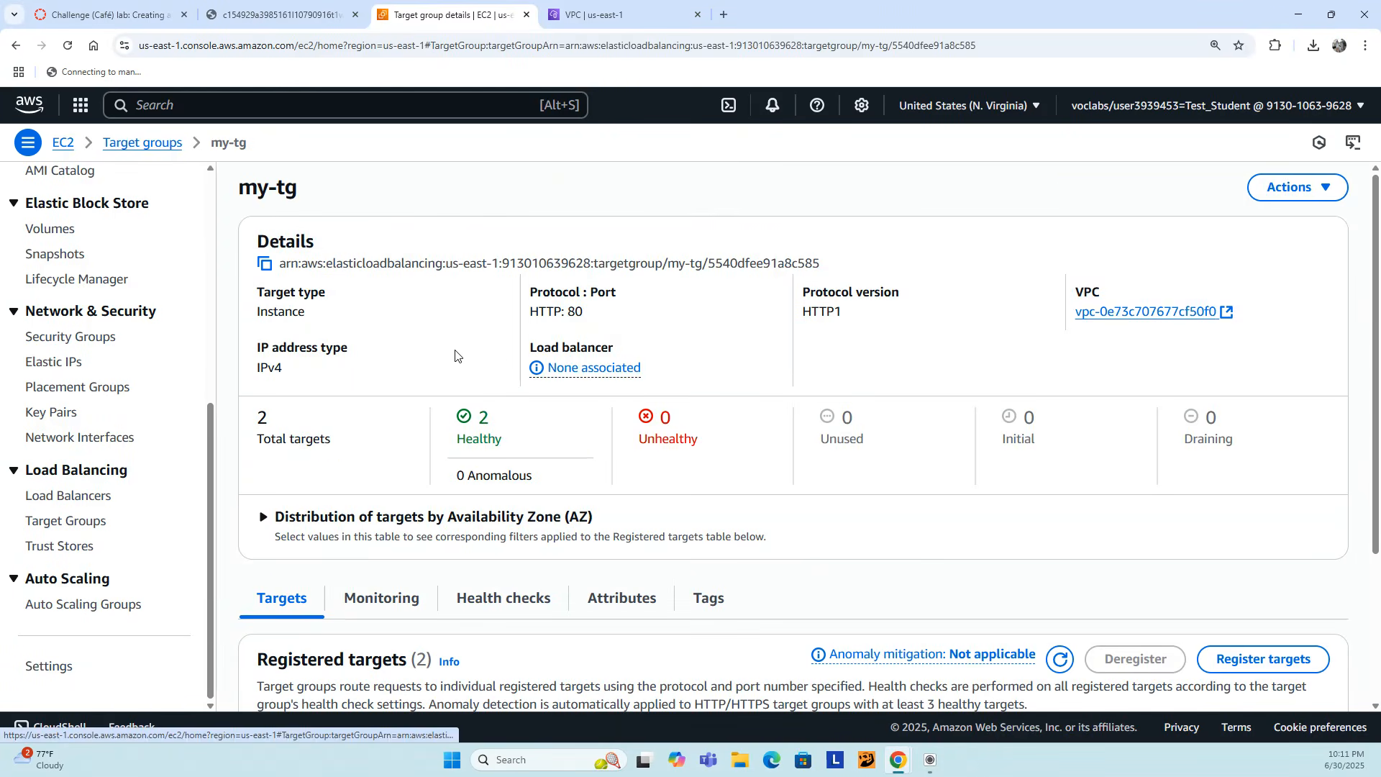
- Check the health status of the instances registered in the "my-tg" target group
scroll(498, 359, "down", 3)
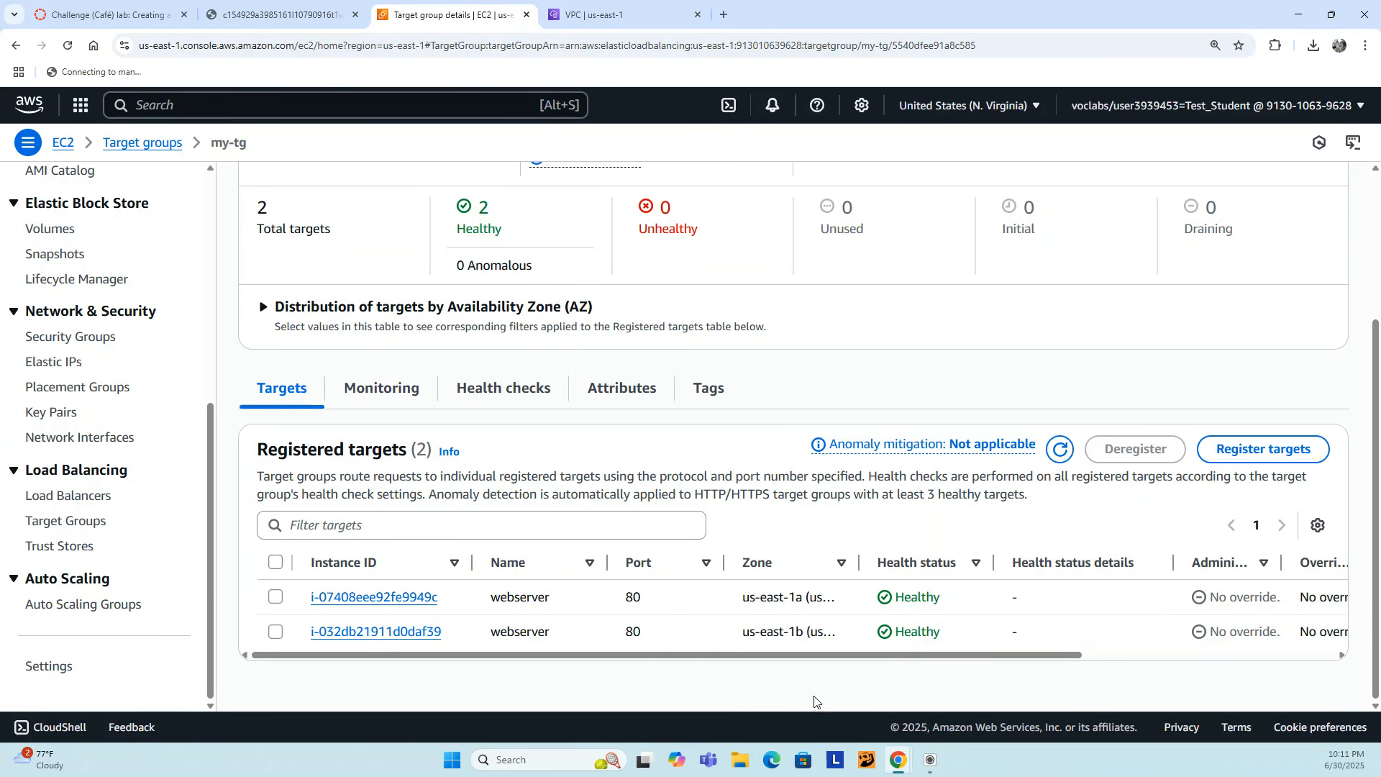
left_click_drag(827, 656, 566, 660)
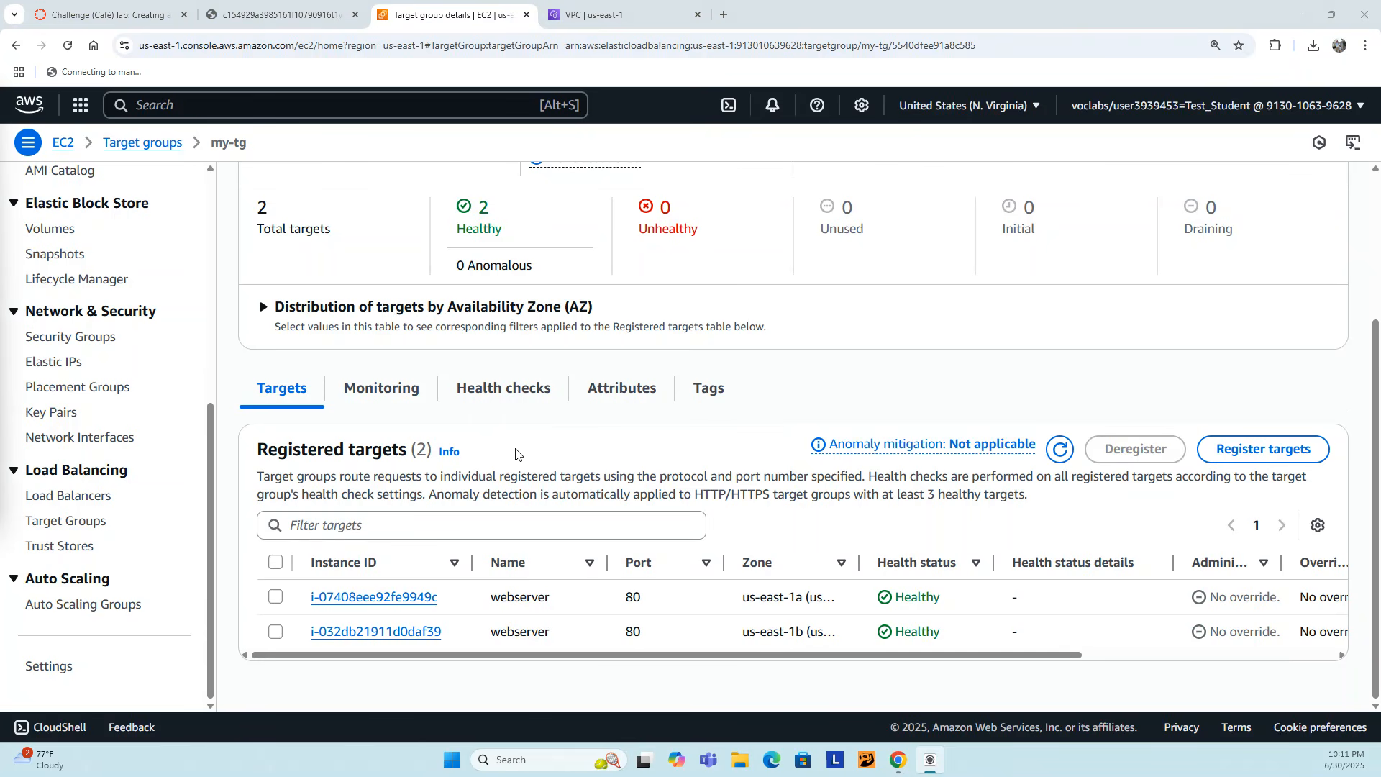
- Open the "my-alb" load balancer's details and copy its DNS name
left_click(87, 499)
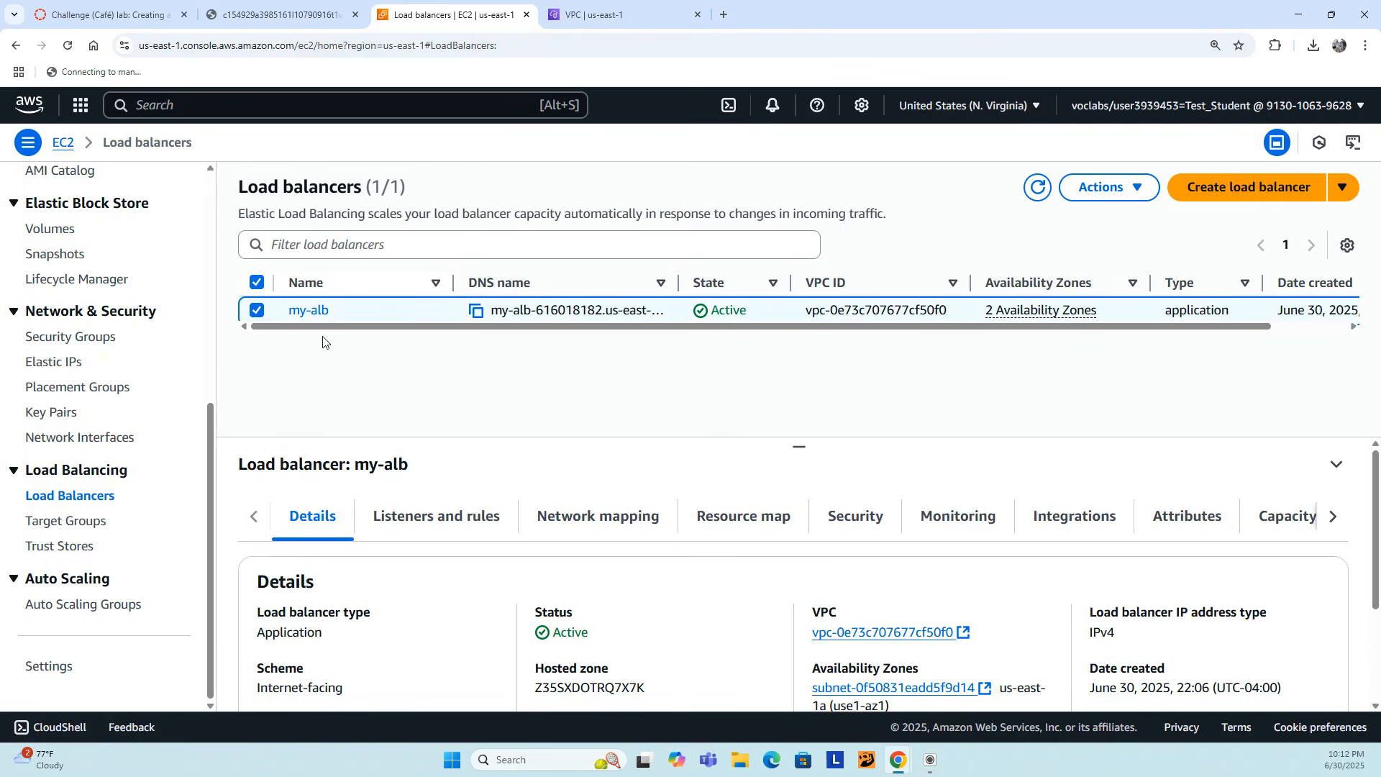
left_click_drag(798, 444, 798, 389)
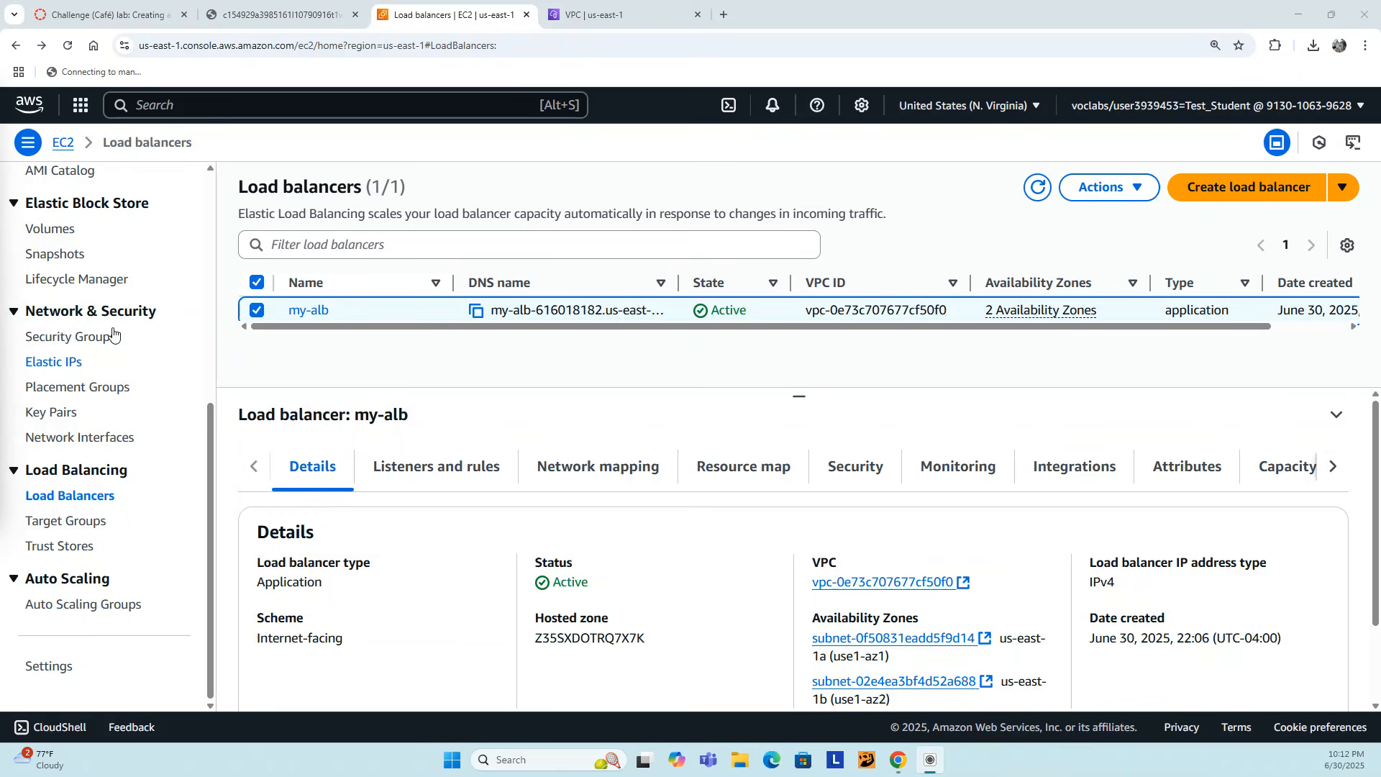
left_click(310, 311)
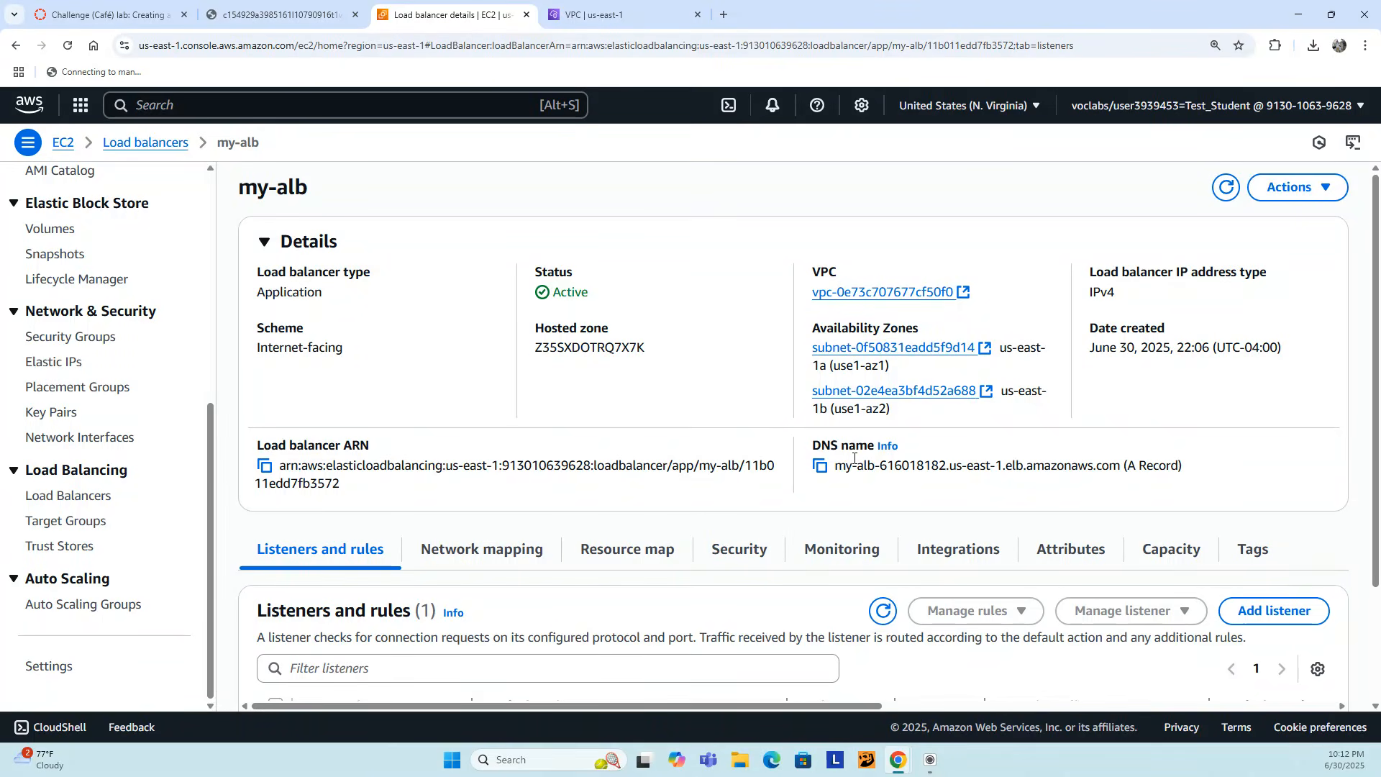
left_click(821, 469)
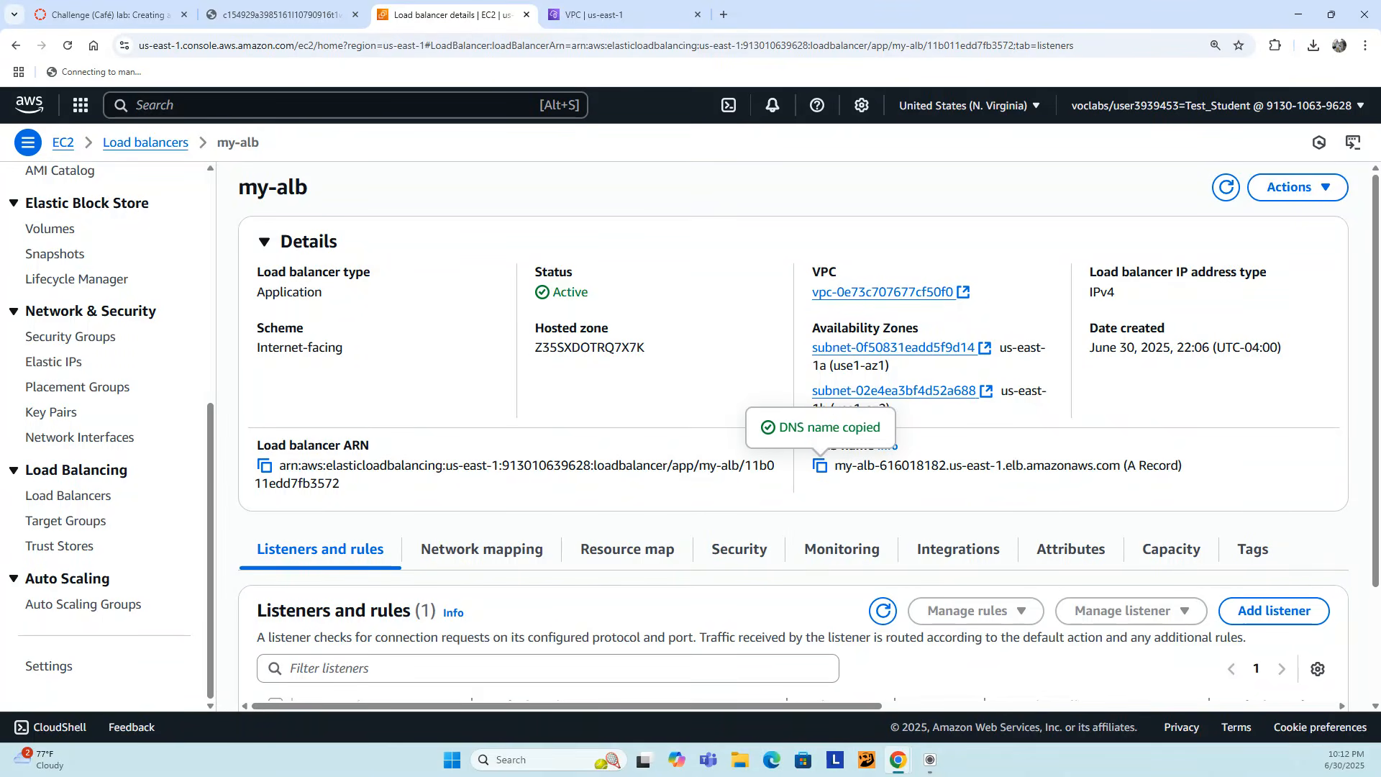
left_click(724, 15)
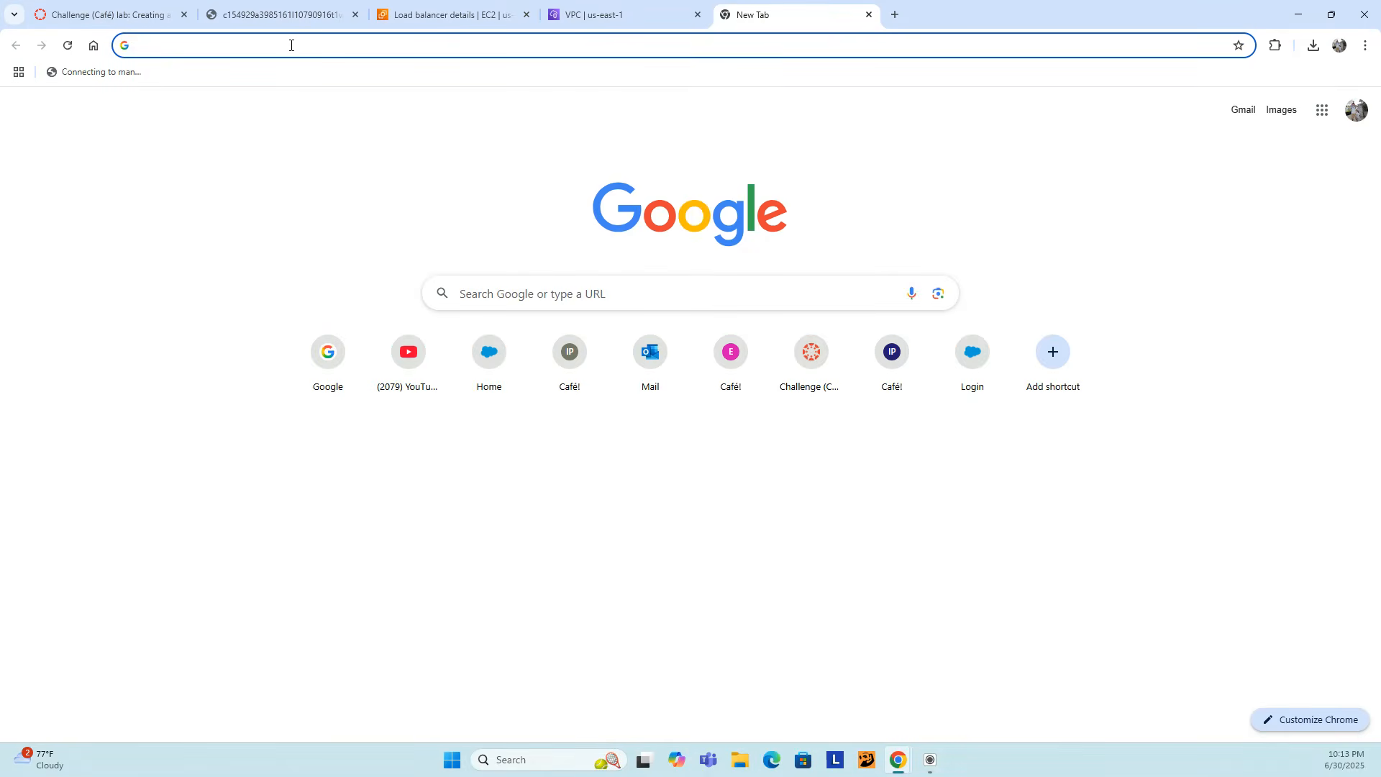
type("http:")
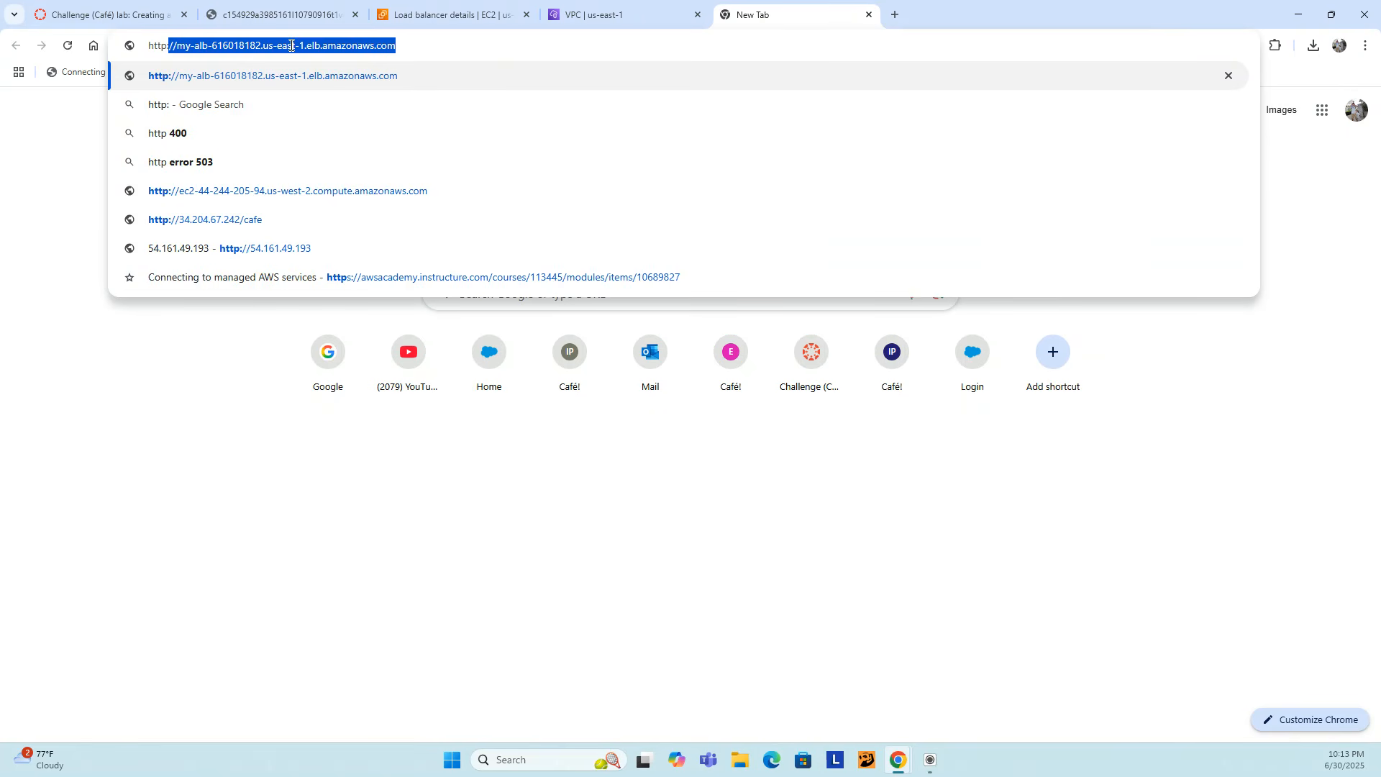
type("//")
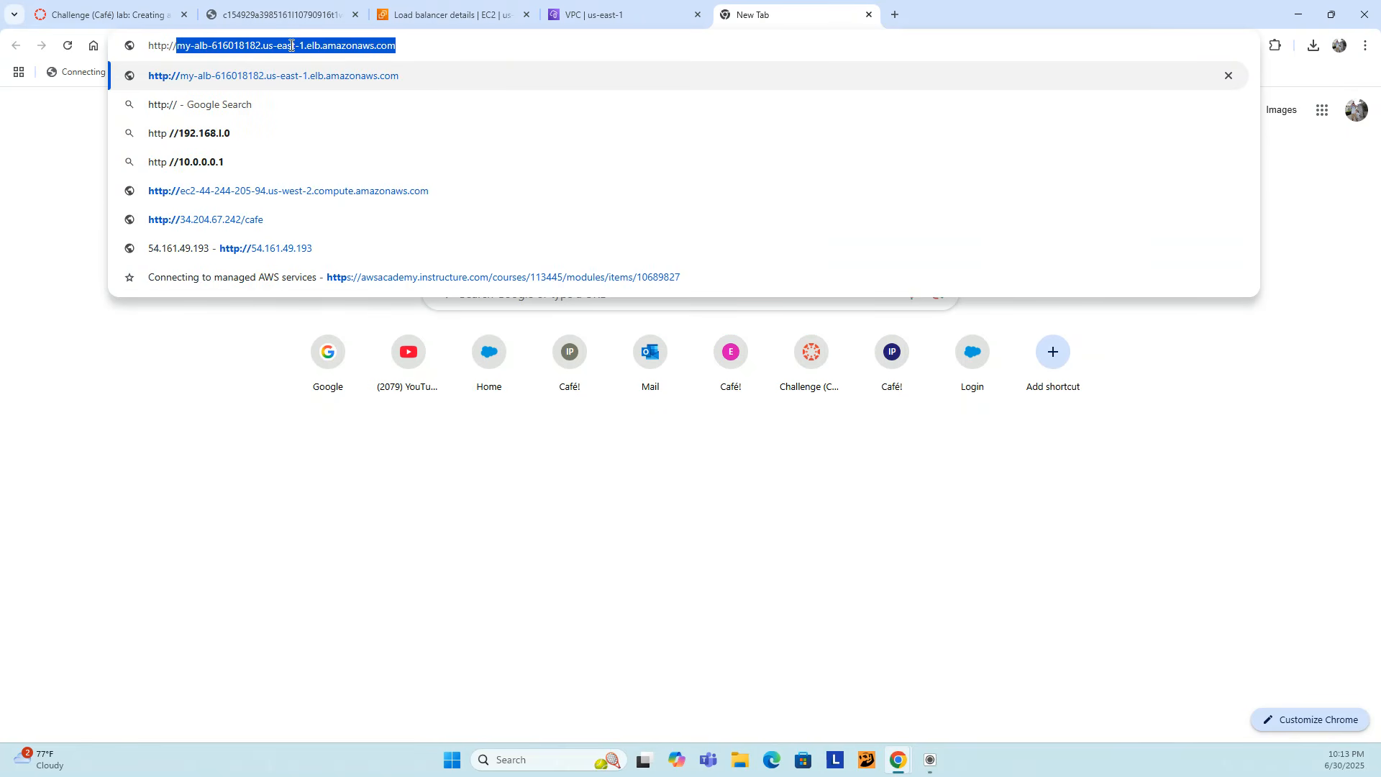
key("Right")
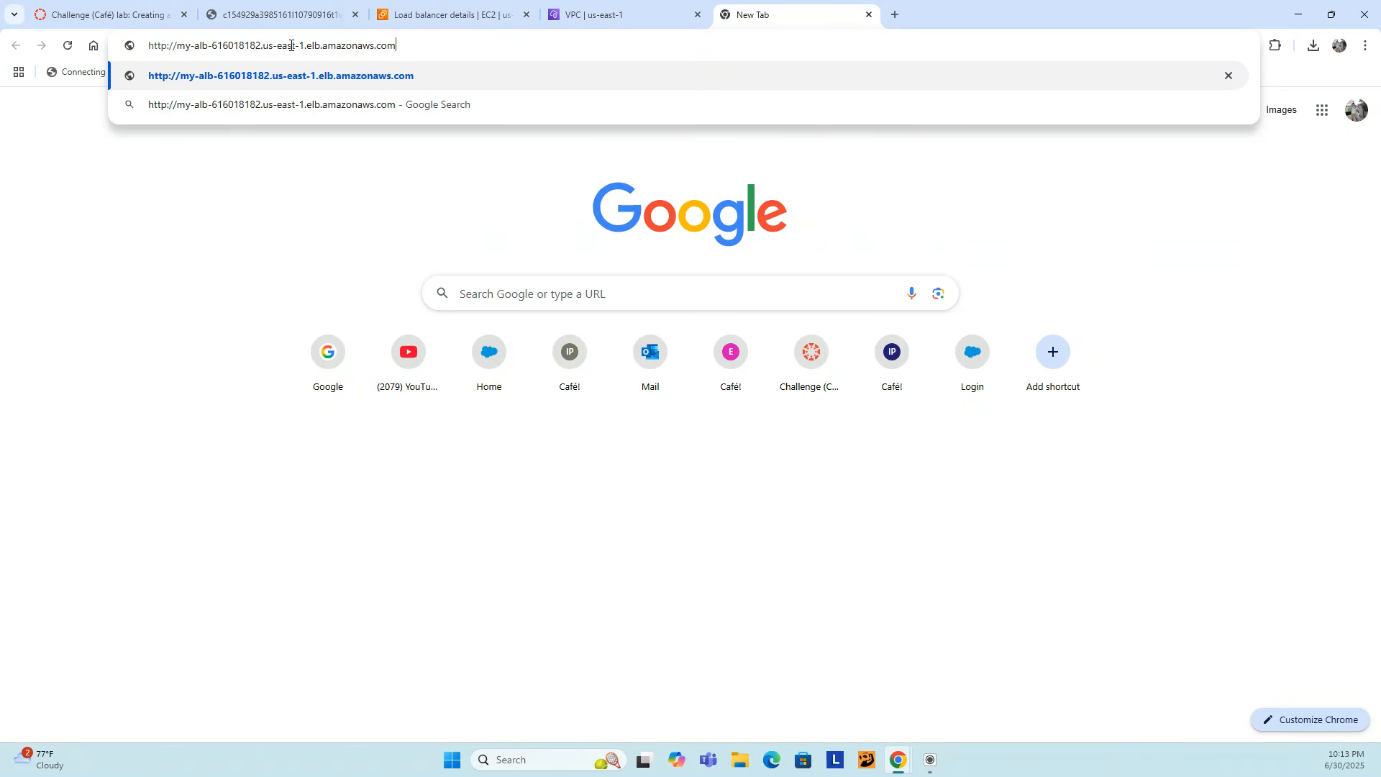
key("Return")
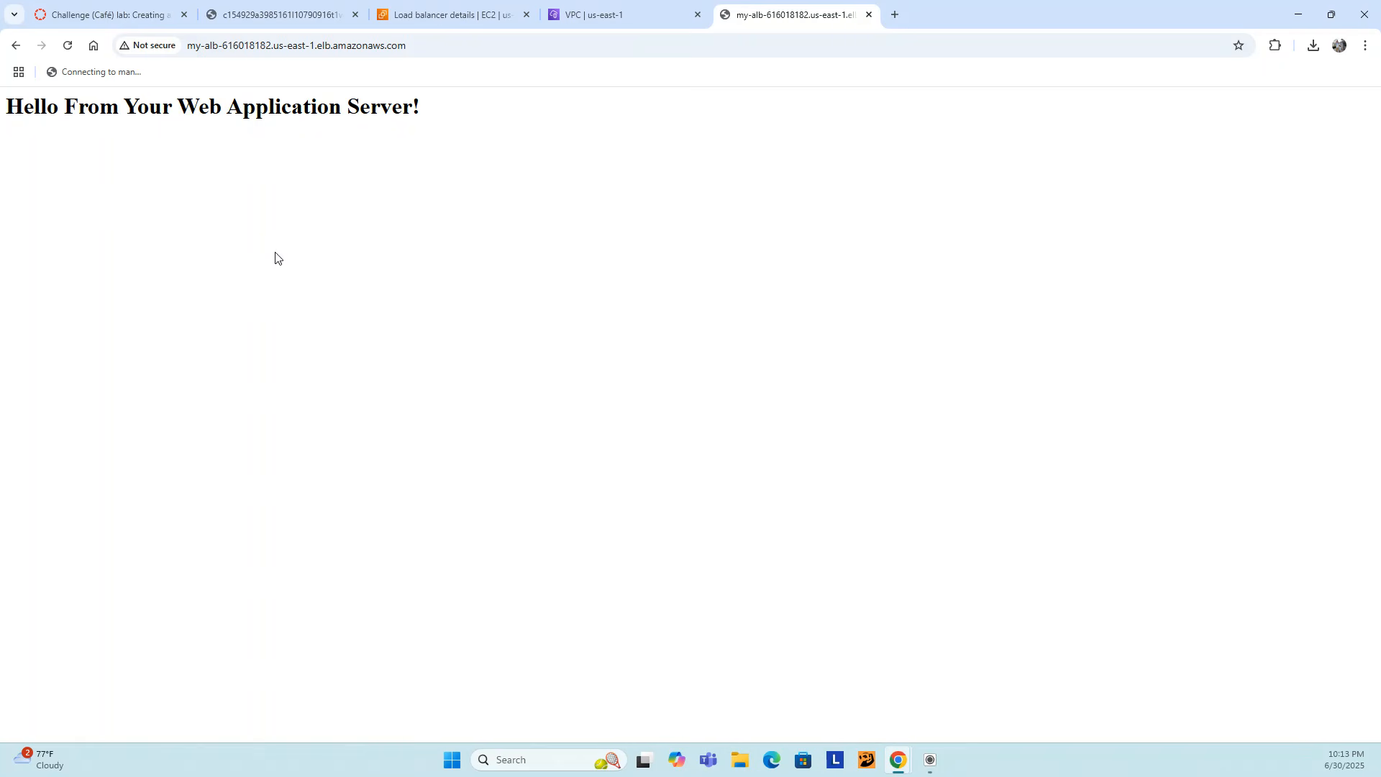
- Open the café website through the load balancer by adding the /cafe path to its address
left_click(446, 44)
left_click(448, 45)
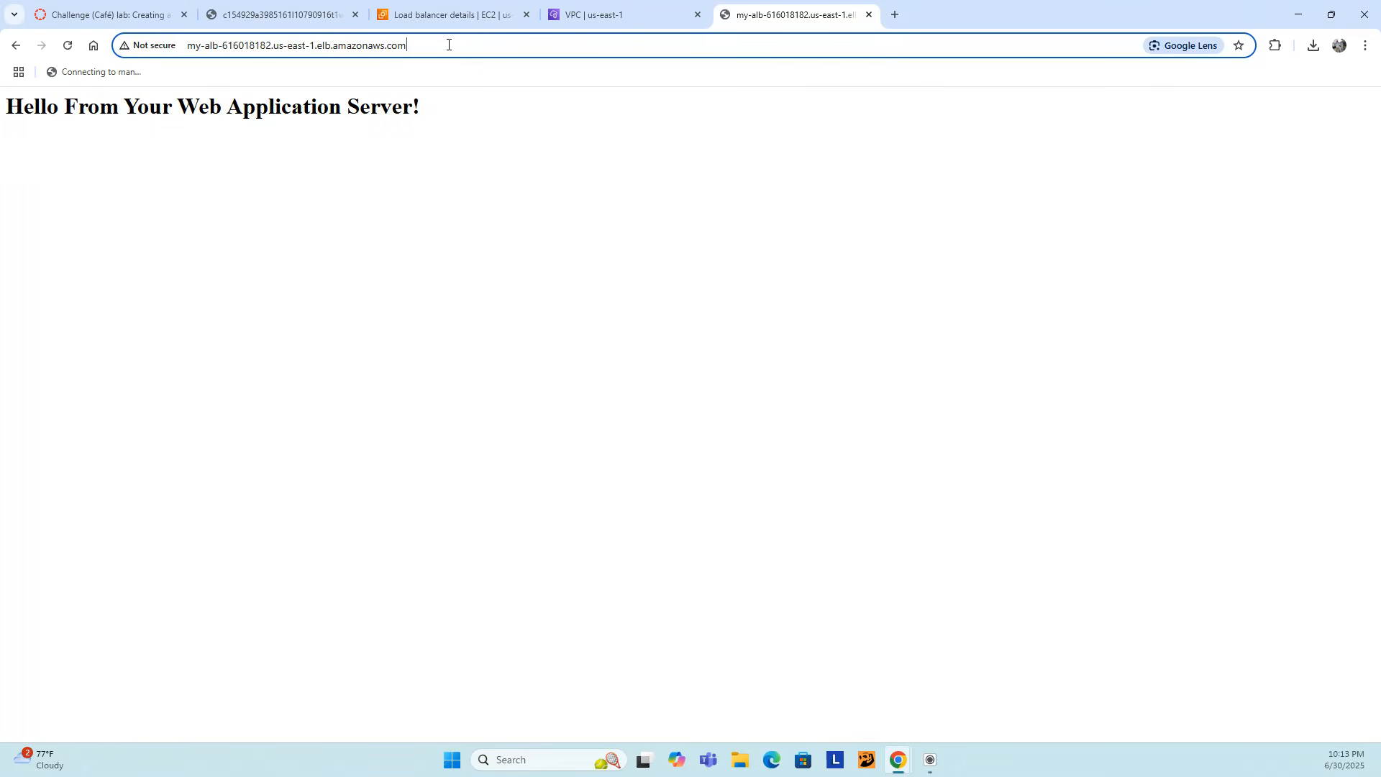
type("é")
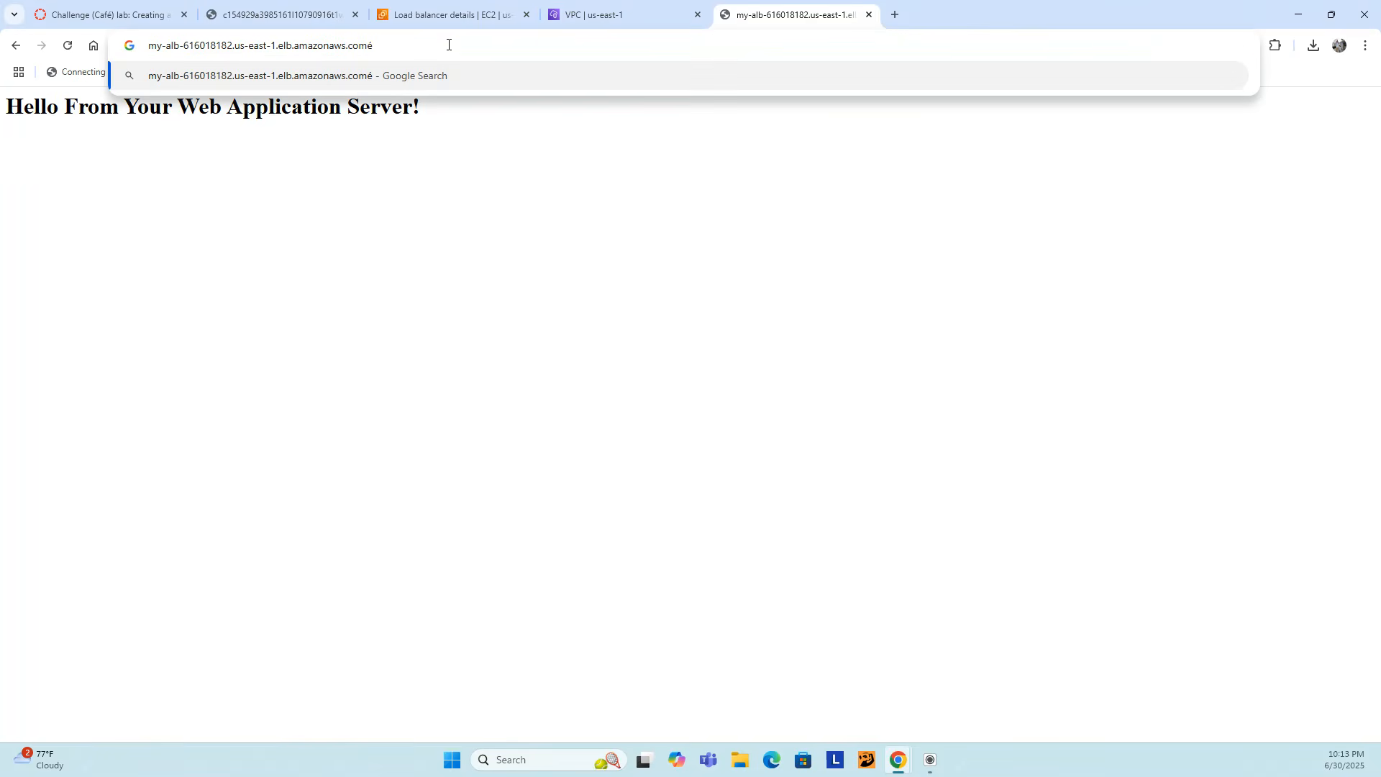
type("cafe")
key("Return")
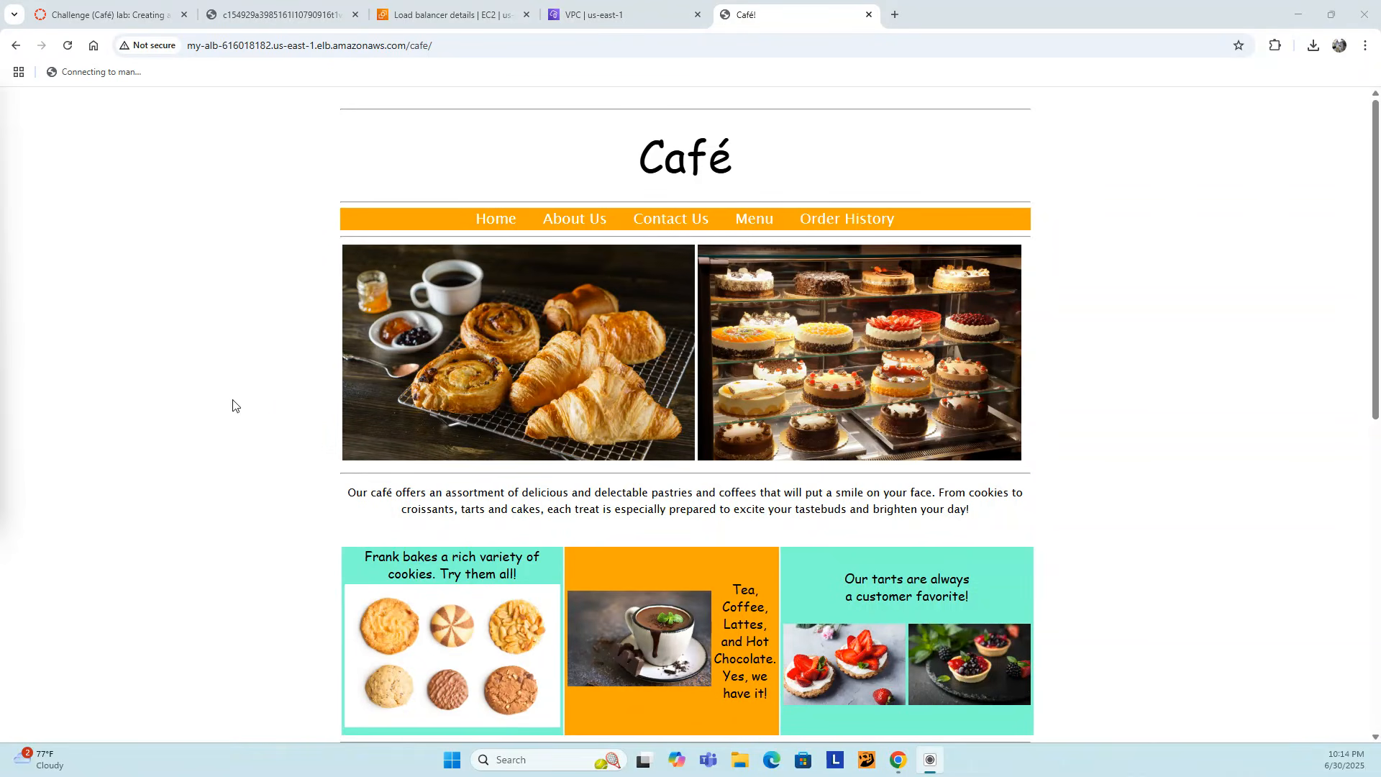
- Test the café site's Menu and Order History pages and return to its Home page
left_click(754, 219)
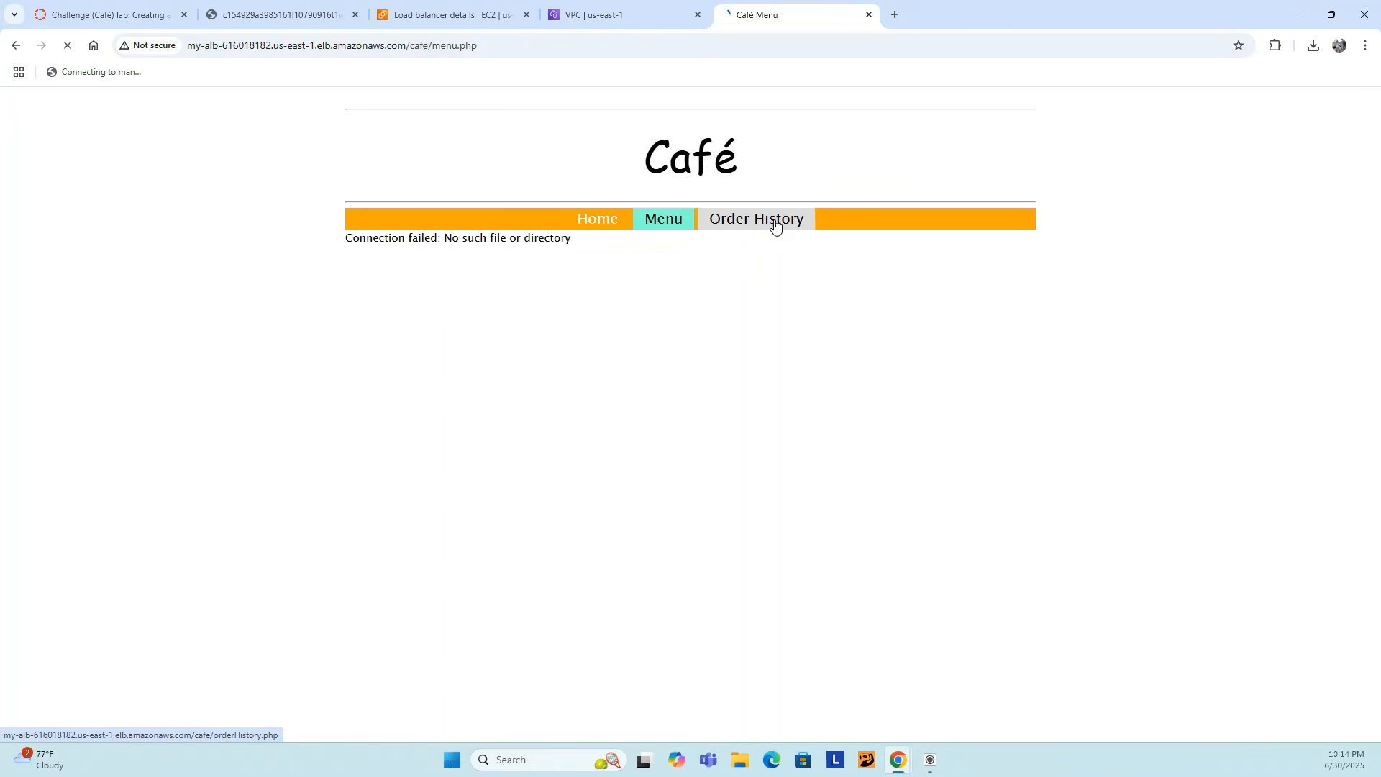
left_click(774, 223)
left_click(662, 225)
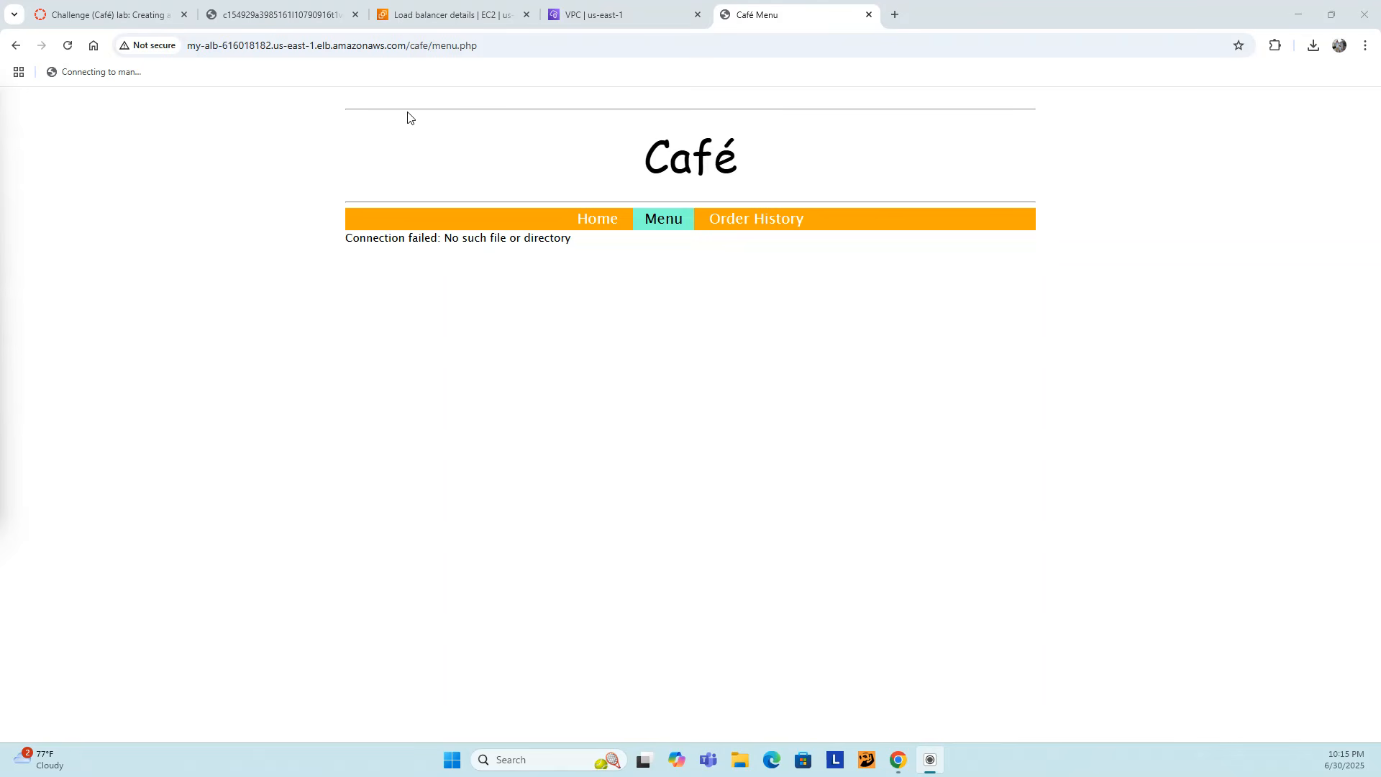
left_click(605, 225)
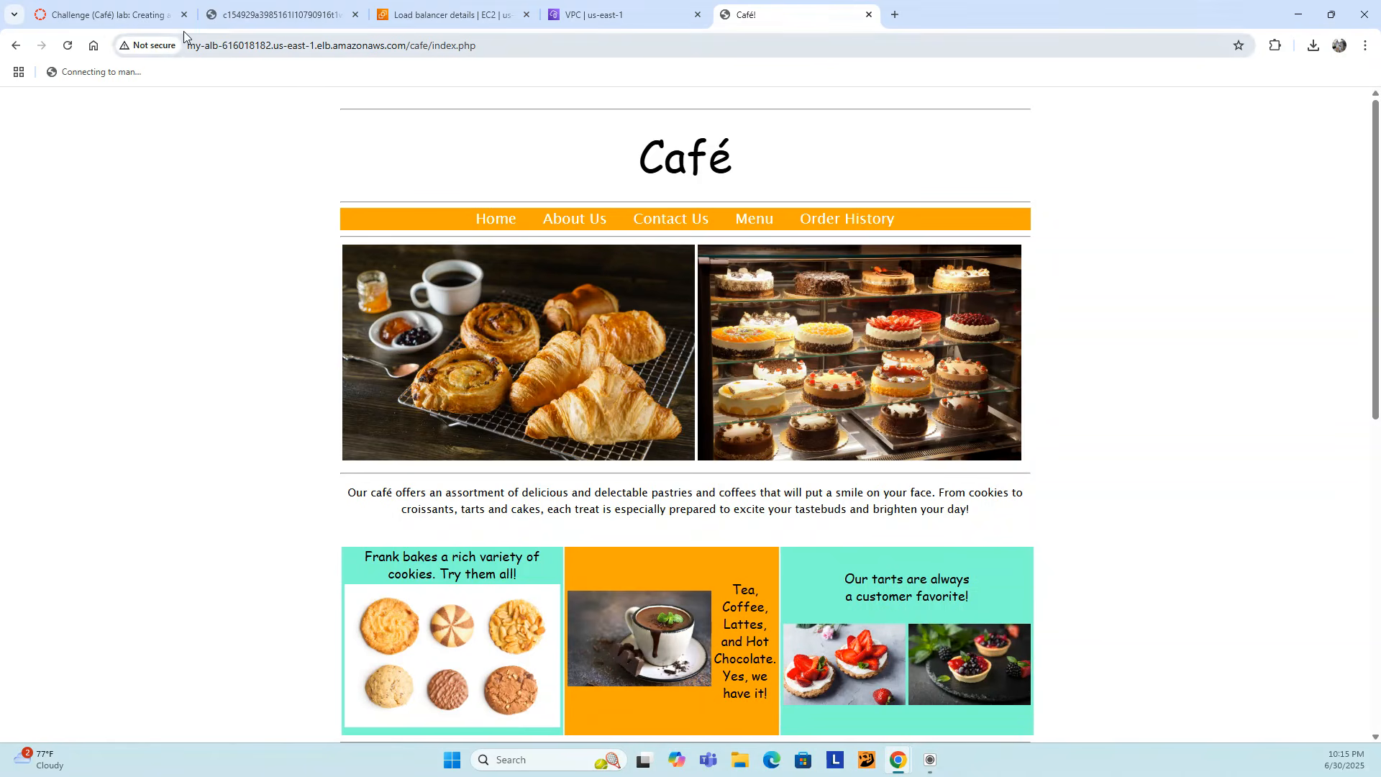
- Review the "my-alb" listener and security settings in the EC2 console and inspect the inbound rules of its "web sg" security group
left_click(407, 16)
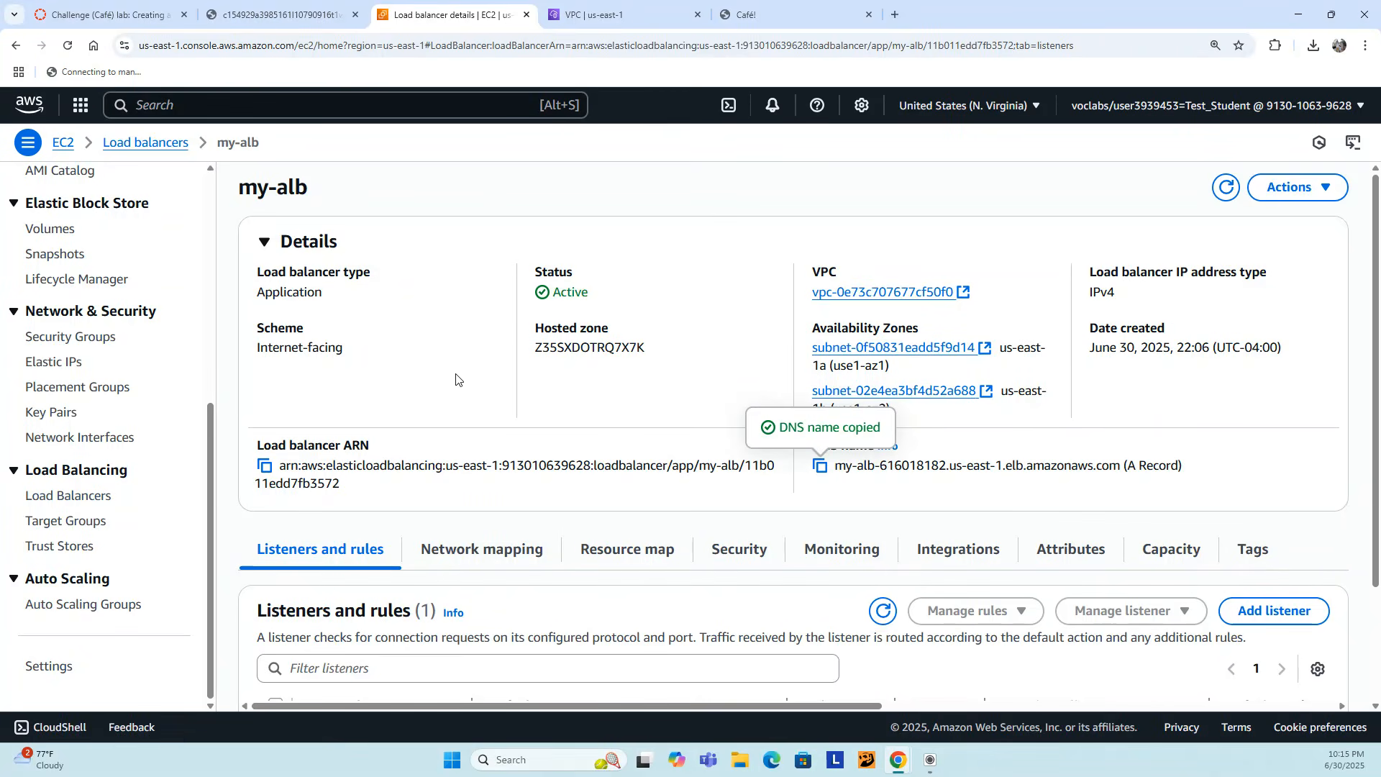
scroll(456, 379, "down", 3)
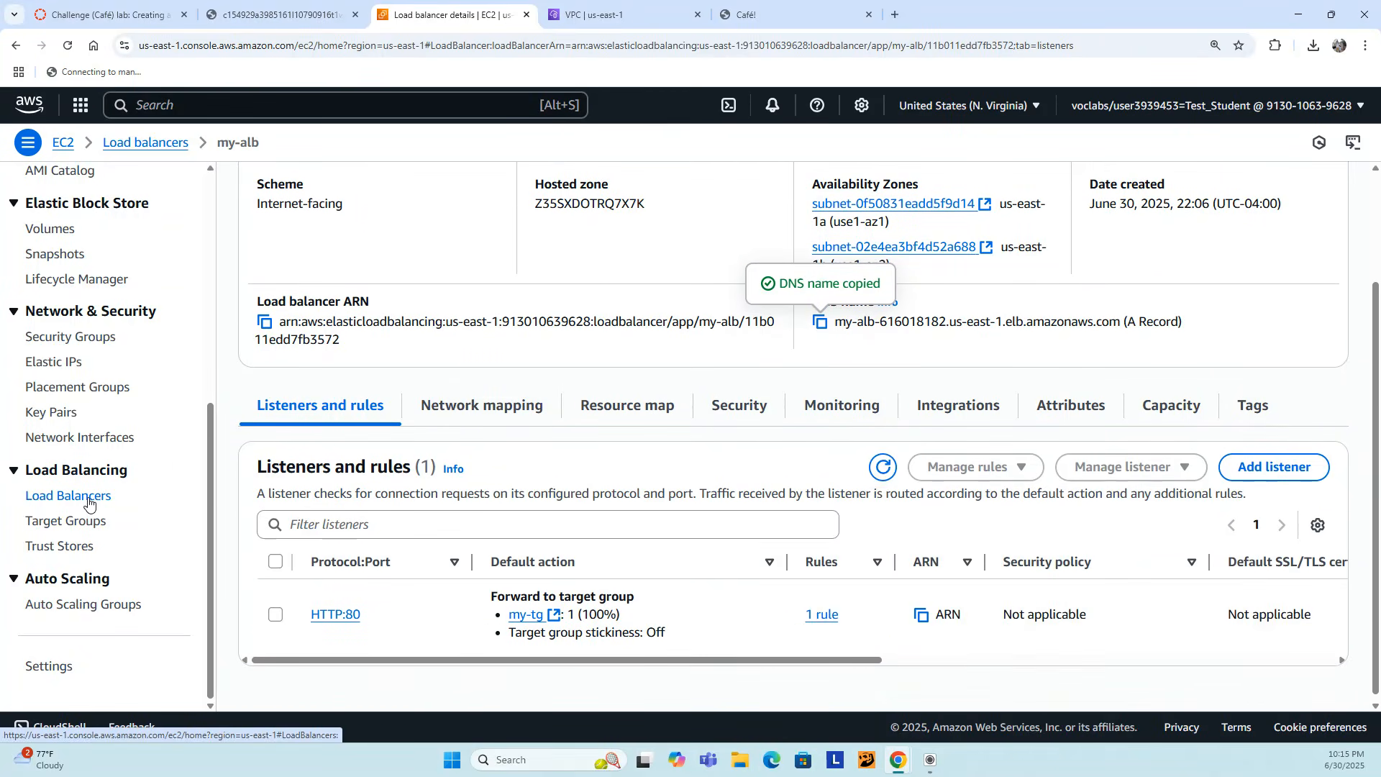
left_click(89, 503)
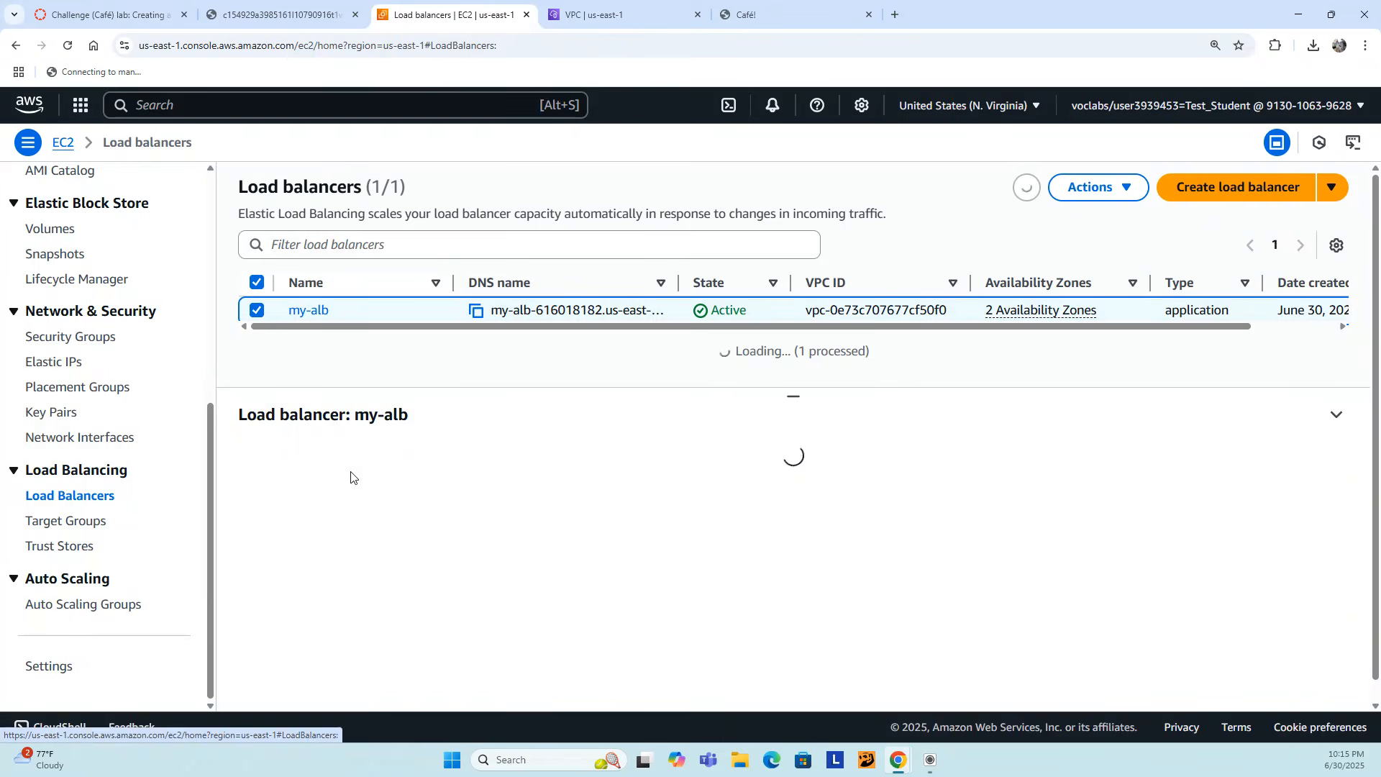
left_click(308, 309)
scroll(502, 385, "down", 2)
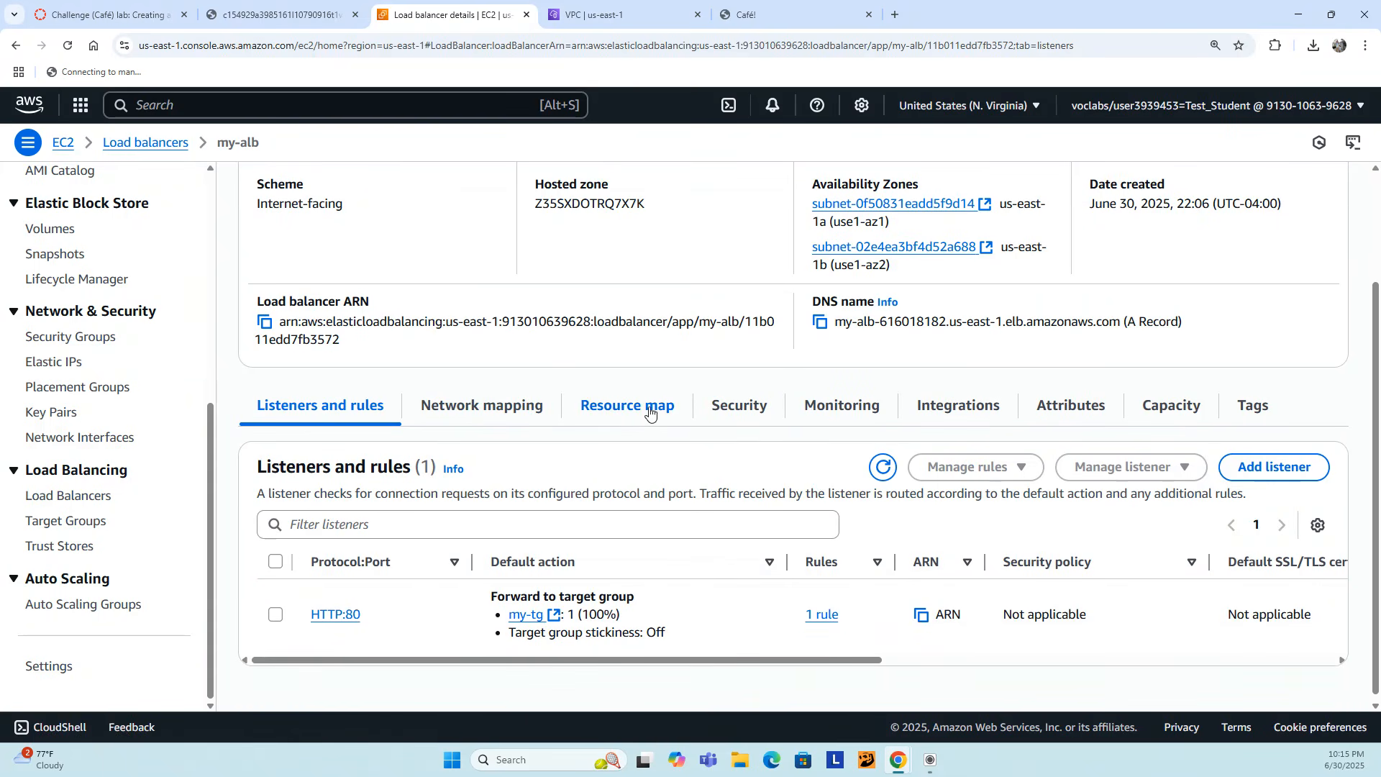
left_click(758, 413)
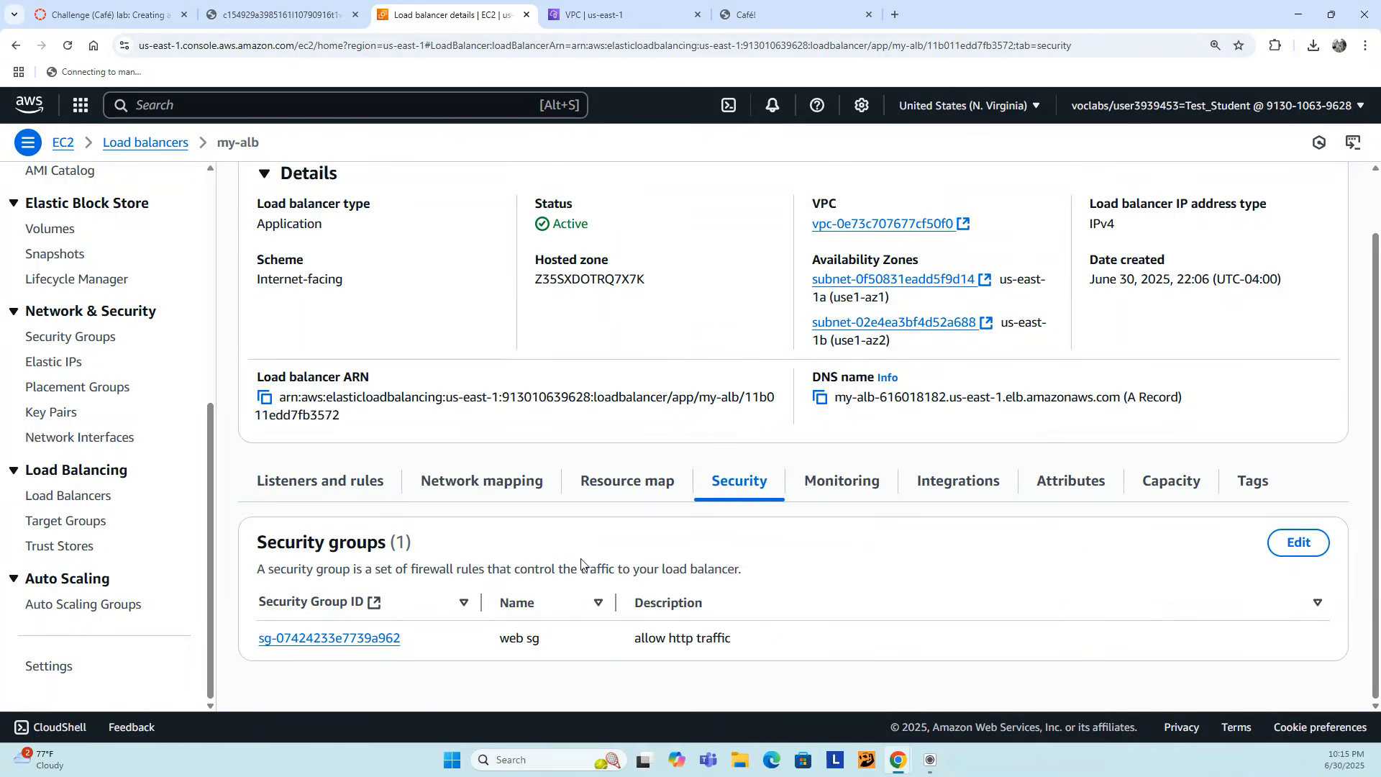
left_click(324, 640)
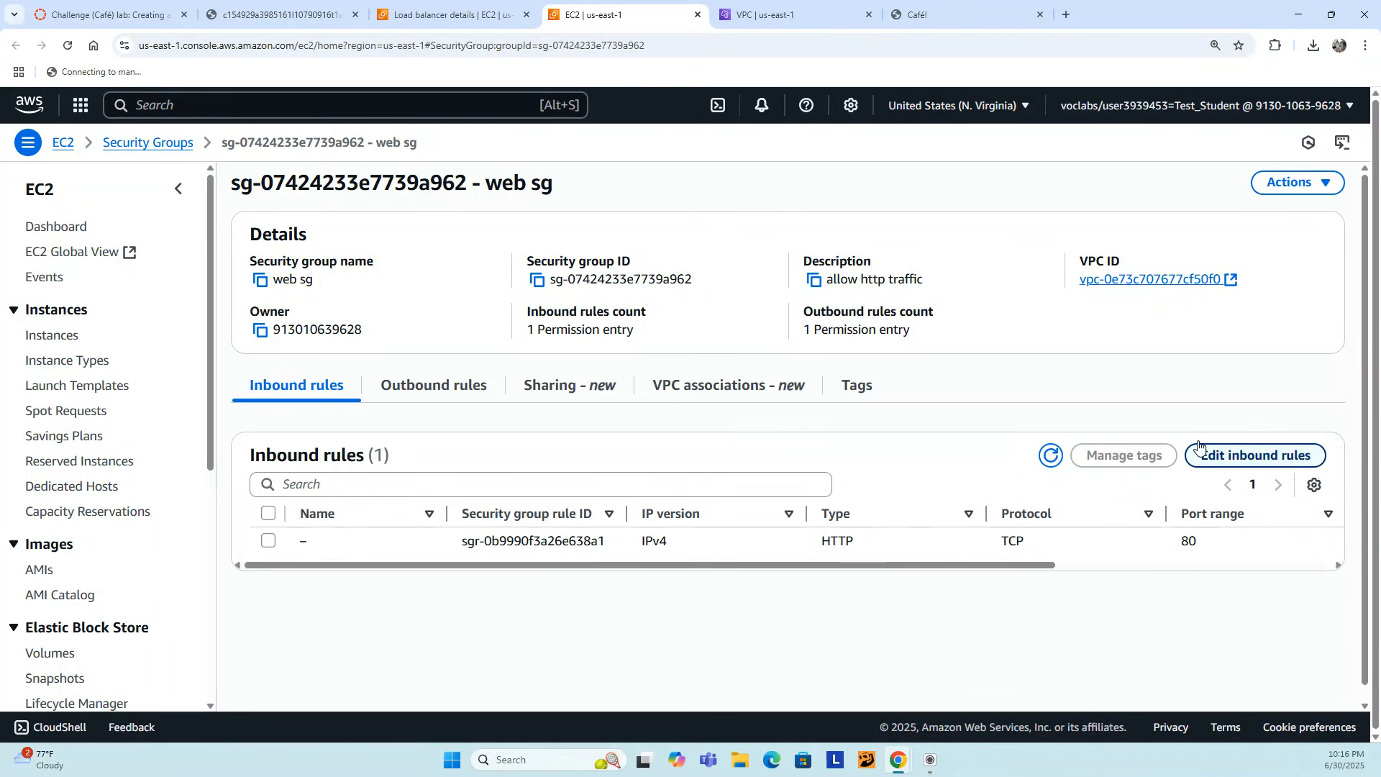
left_click(697, 14)
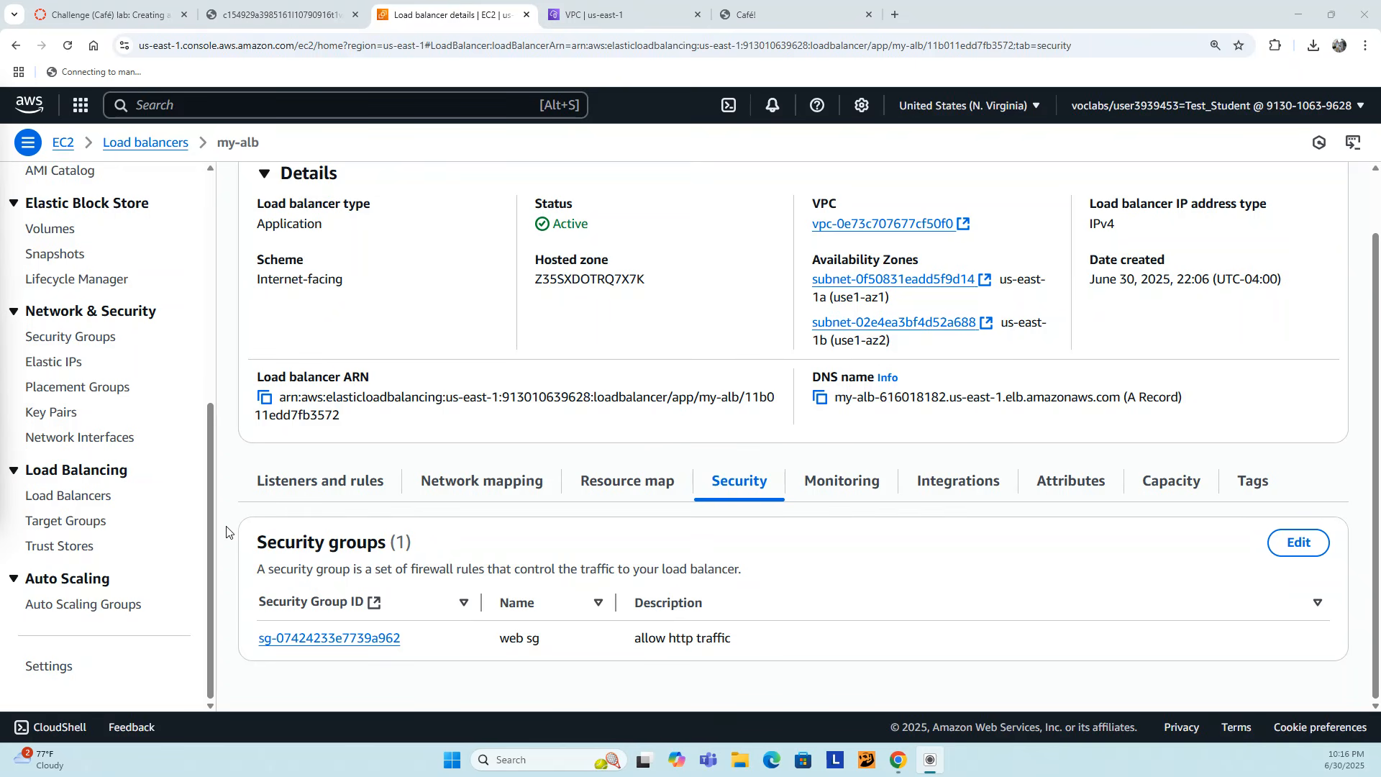
- Review the registered targets of "my-tg" and open the details of the webserver instance in us-east-1a
left_click(90, 521)
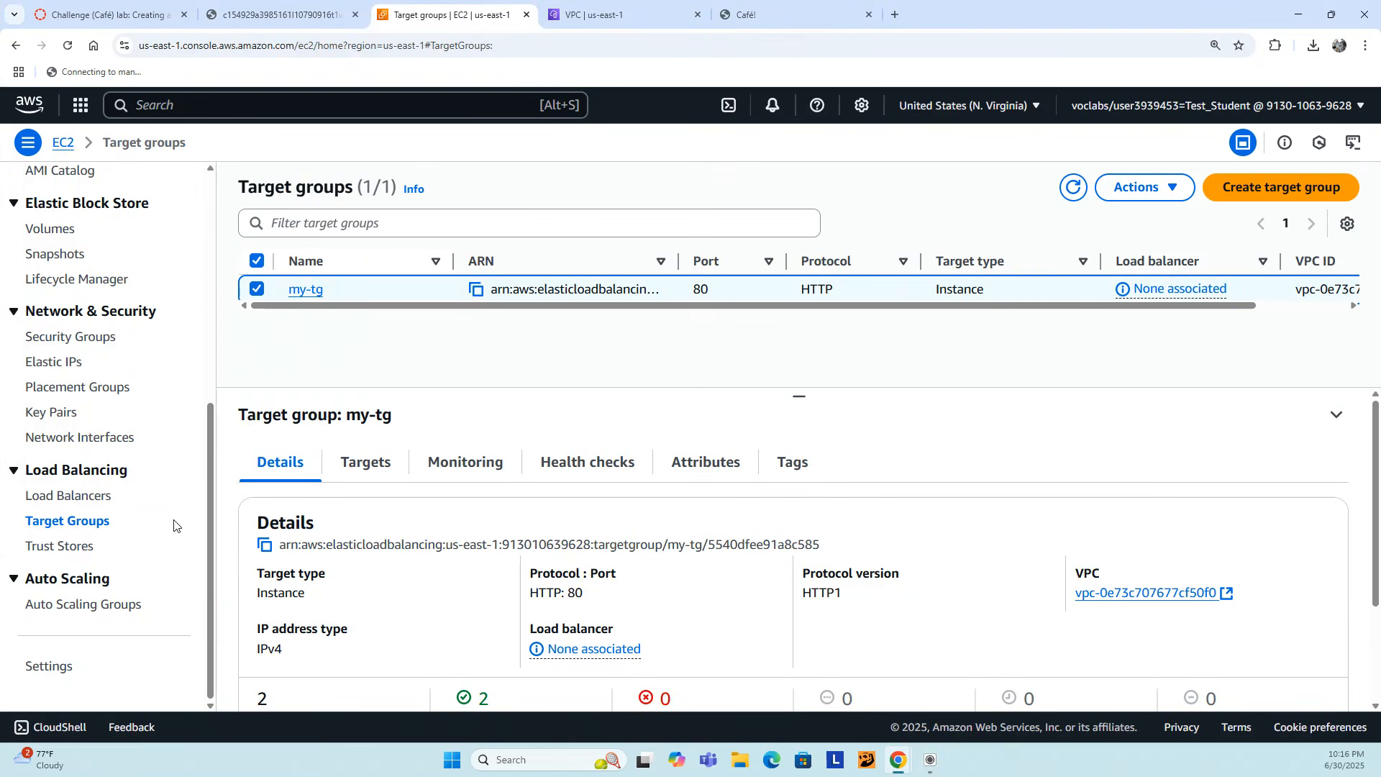
scroll(497, 492, "down", 3)
scroll(485, 494, "up", 3)
left_click(368, 464)
scroll(585, 466, "down", 1)
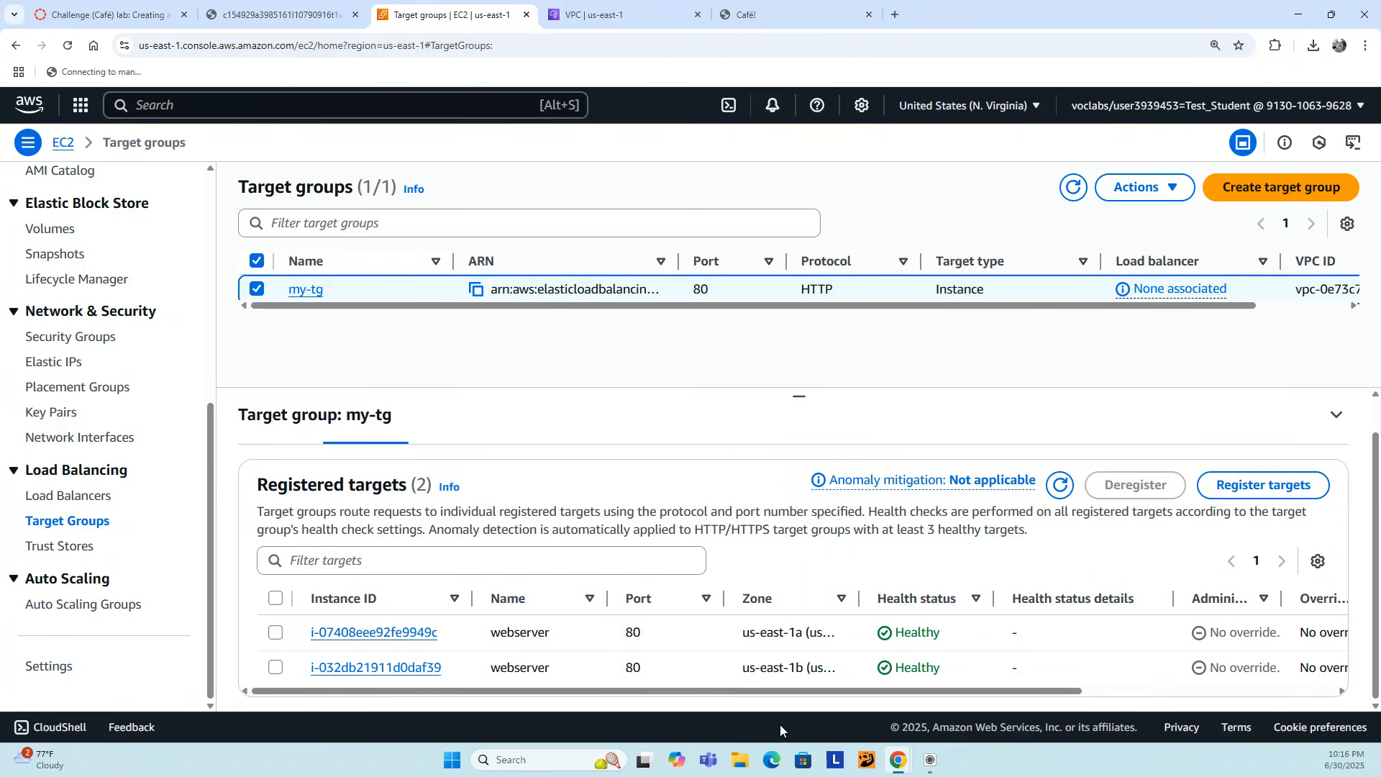
left_click(365, 633)
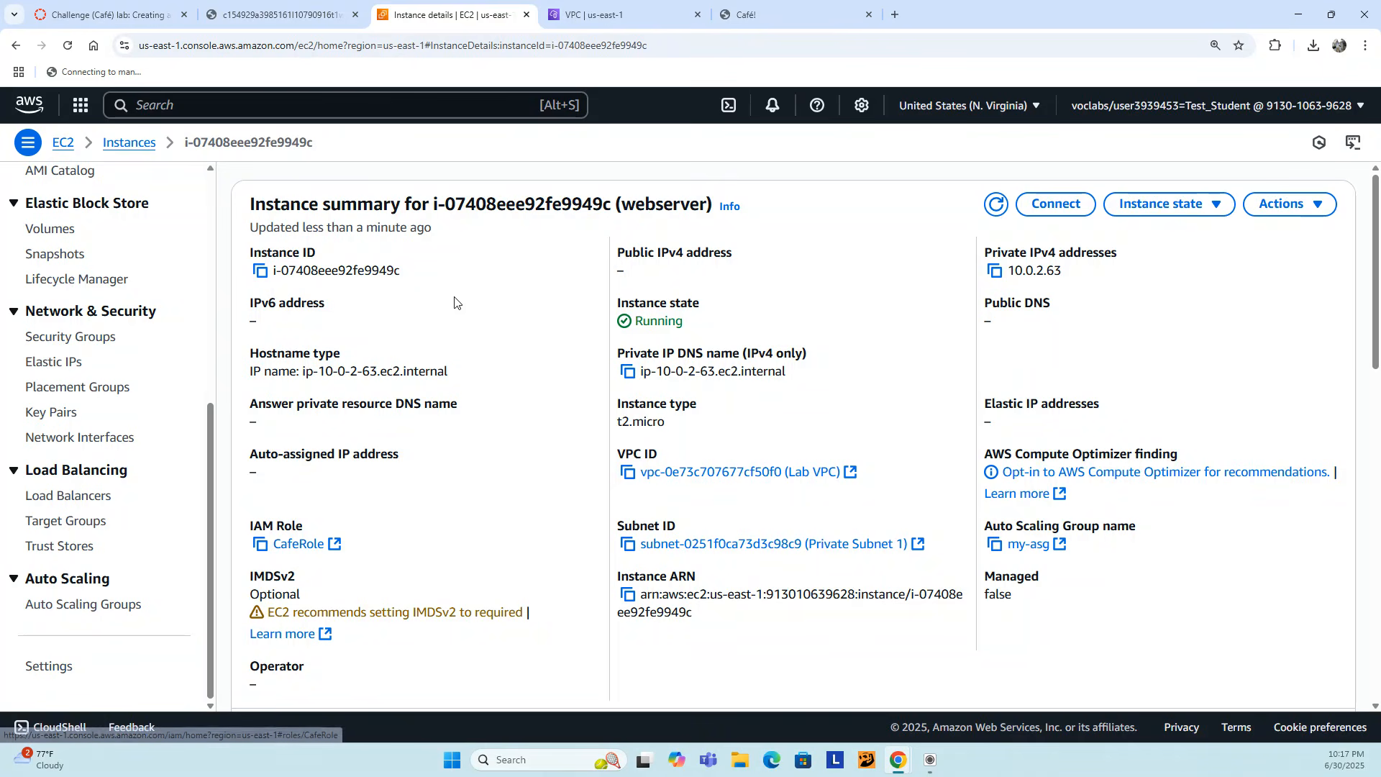
- Trace the routes of Public Subnet 2 and Public Subnet 1 in the Lab VPC resource map
left_click(642, 13)
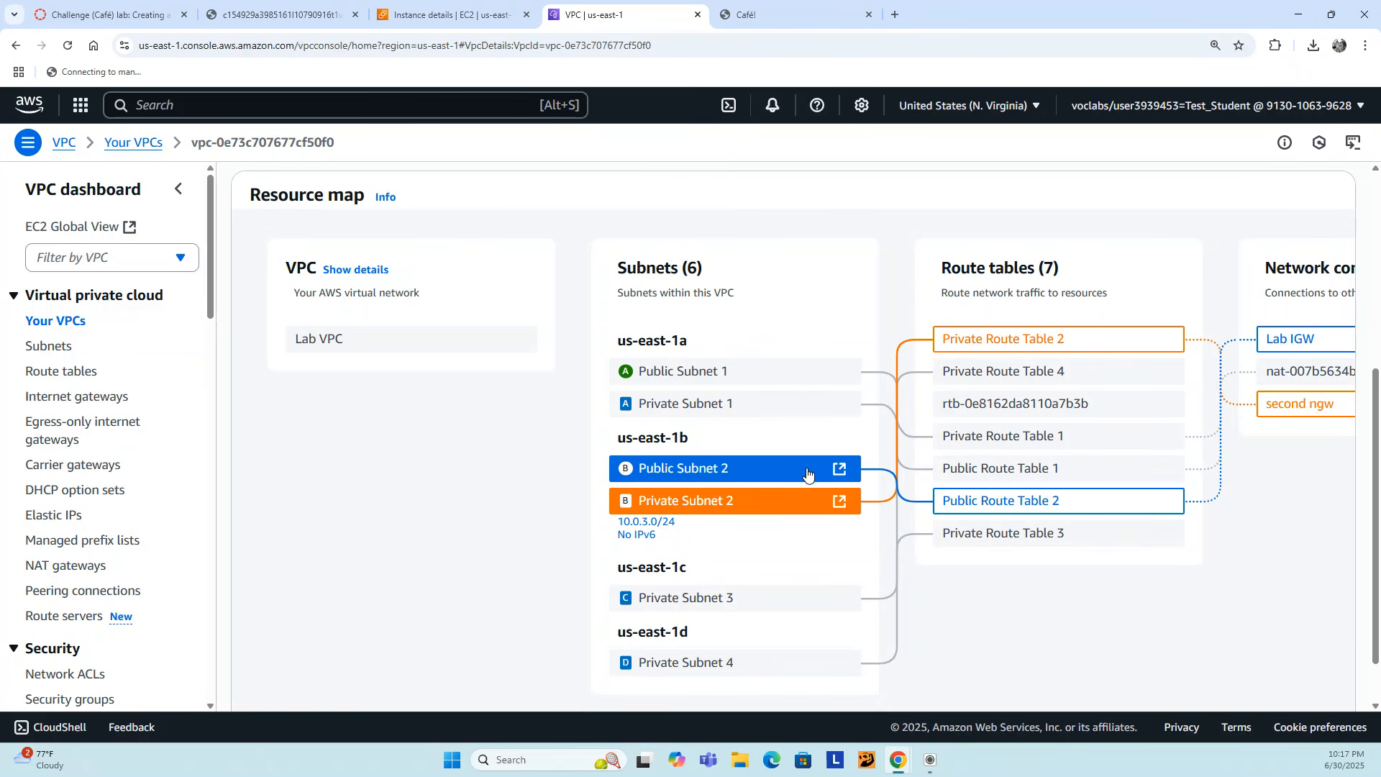
left_click(783, 472)
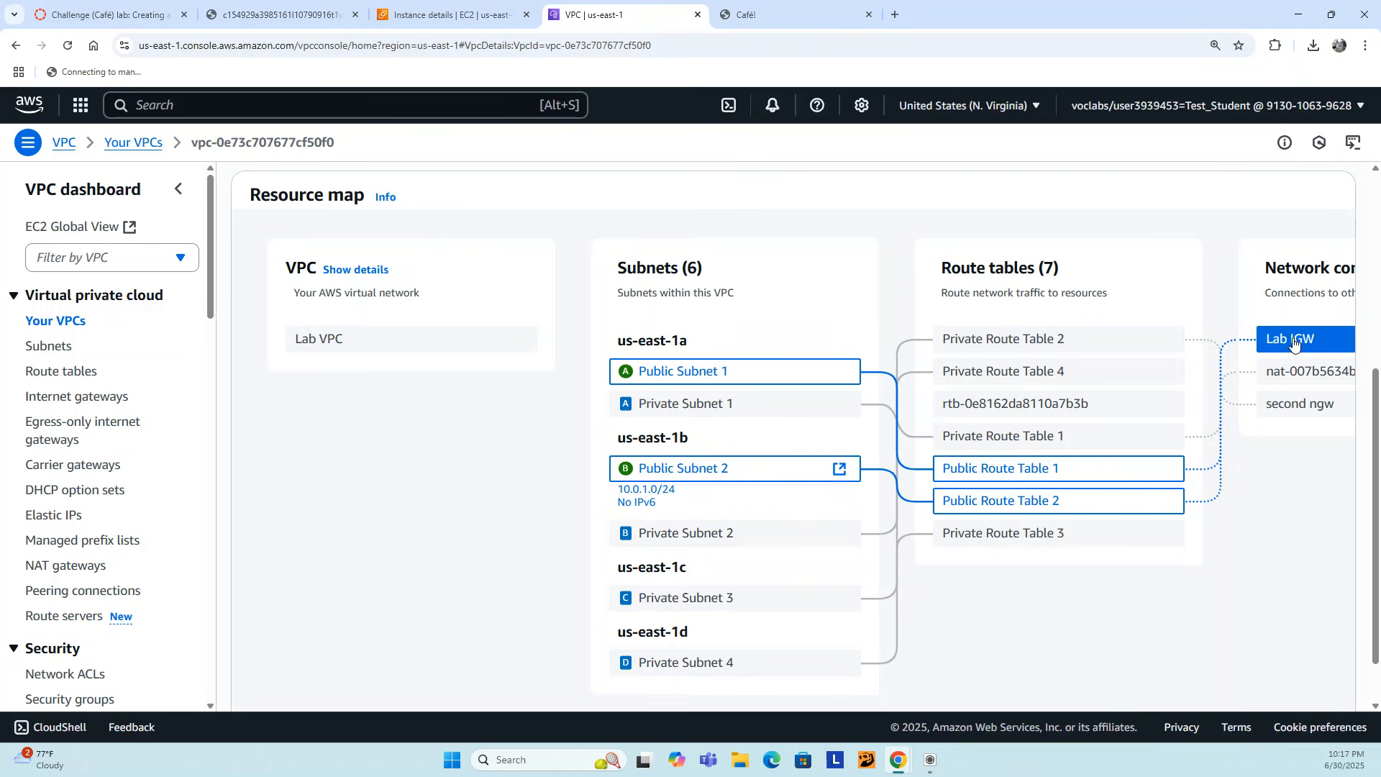
left_click(668, 375)
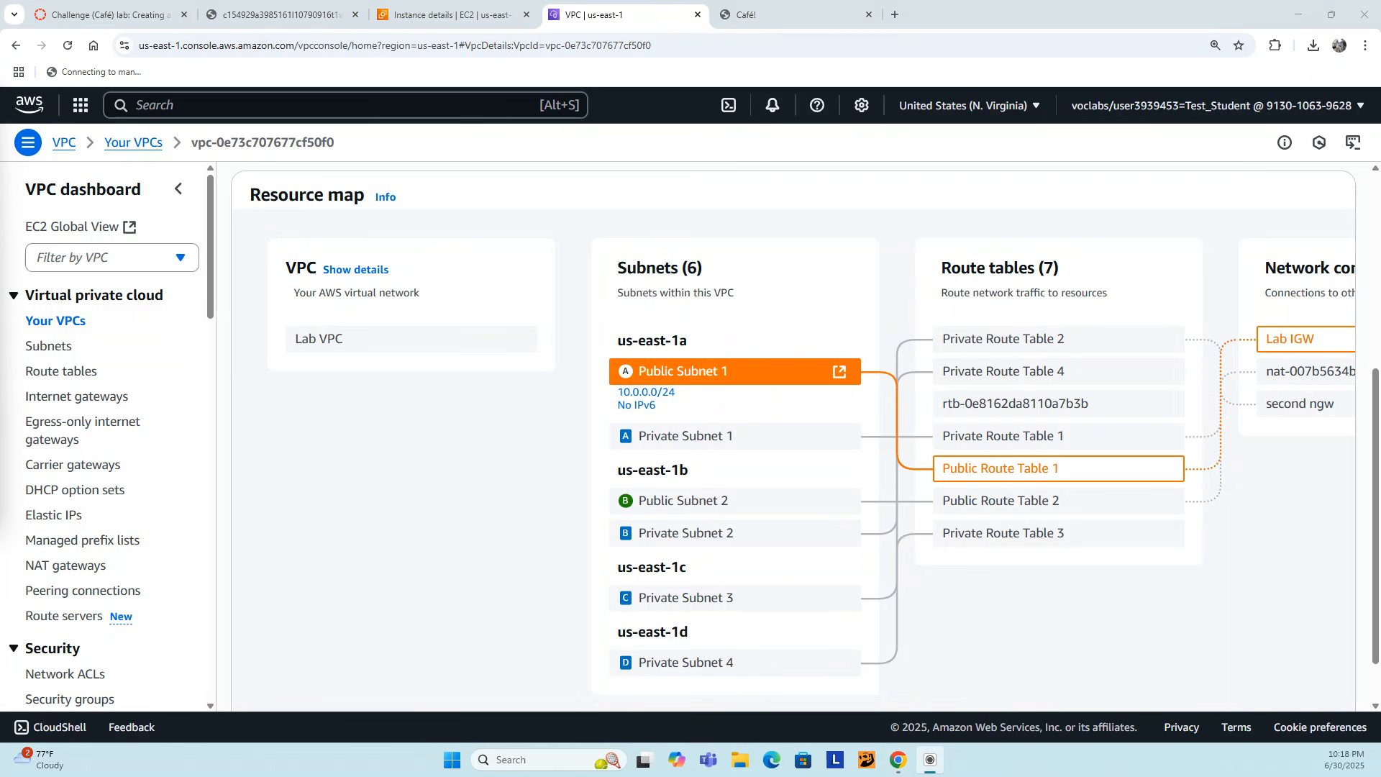
- Return to the EC2 console and recheck the "my-alb" load balancer and the registered targets of "my-tg"
left_click(427, 18)
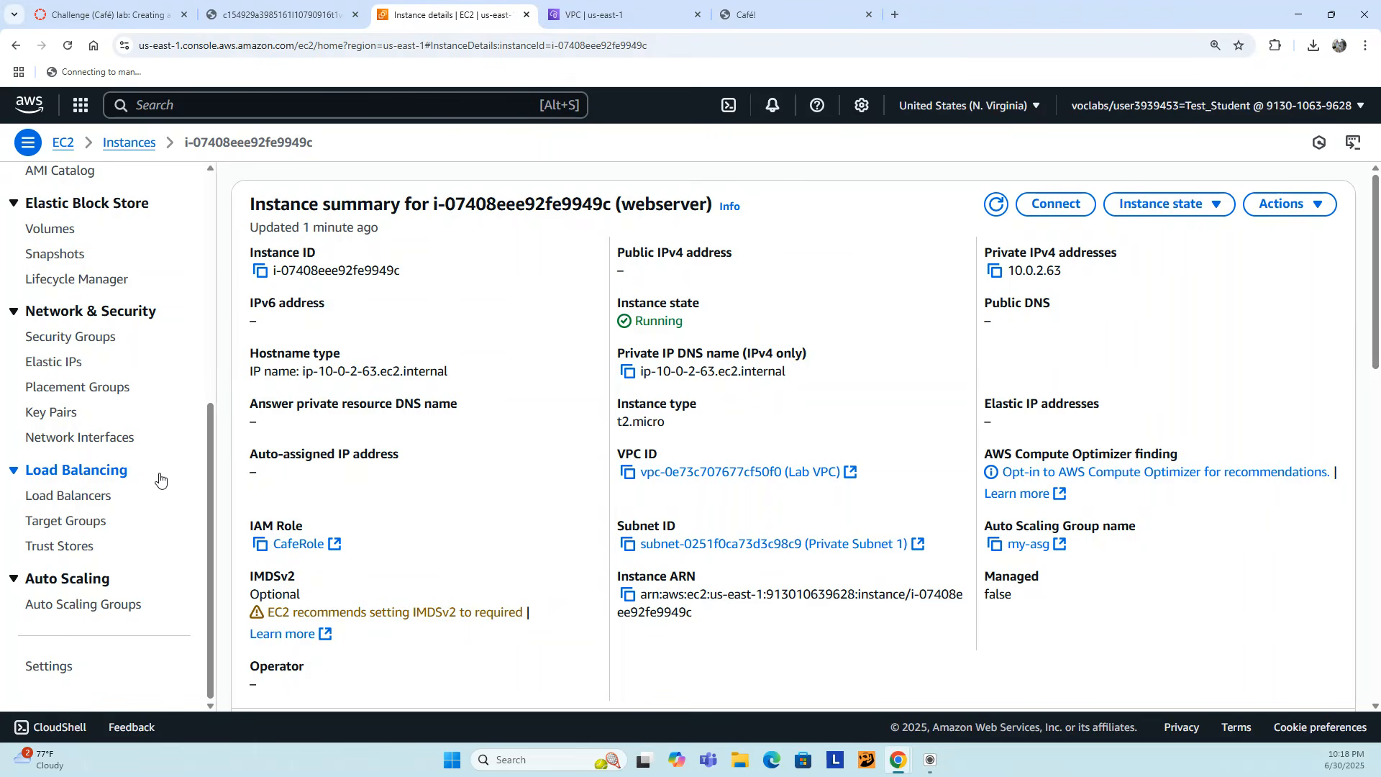
left_click(72, 496)
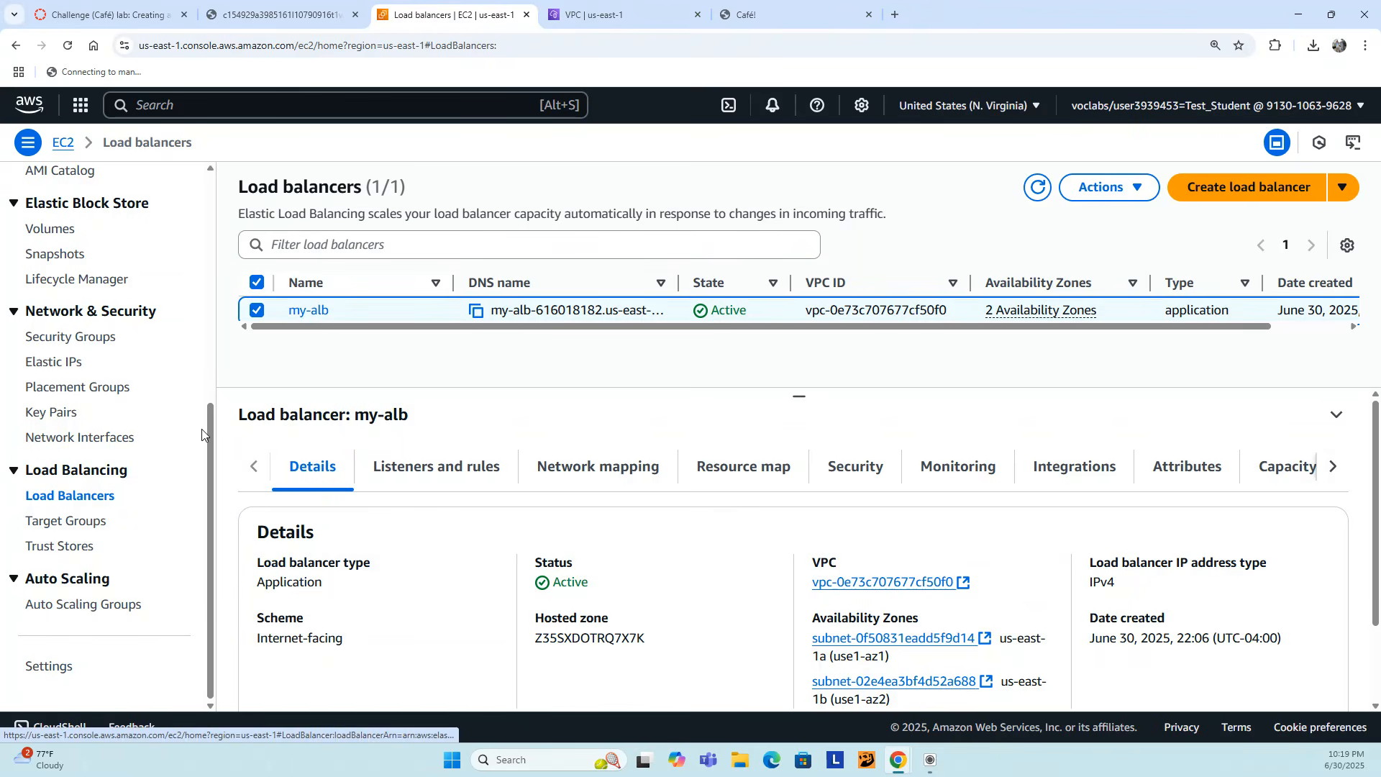
left_click(67, 527)
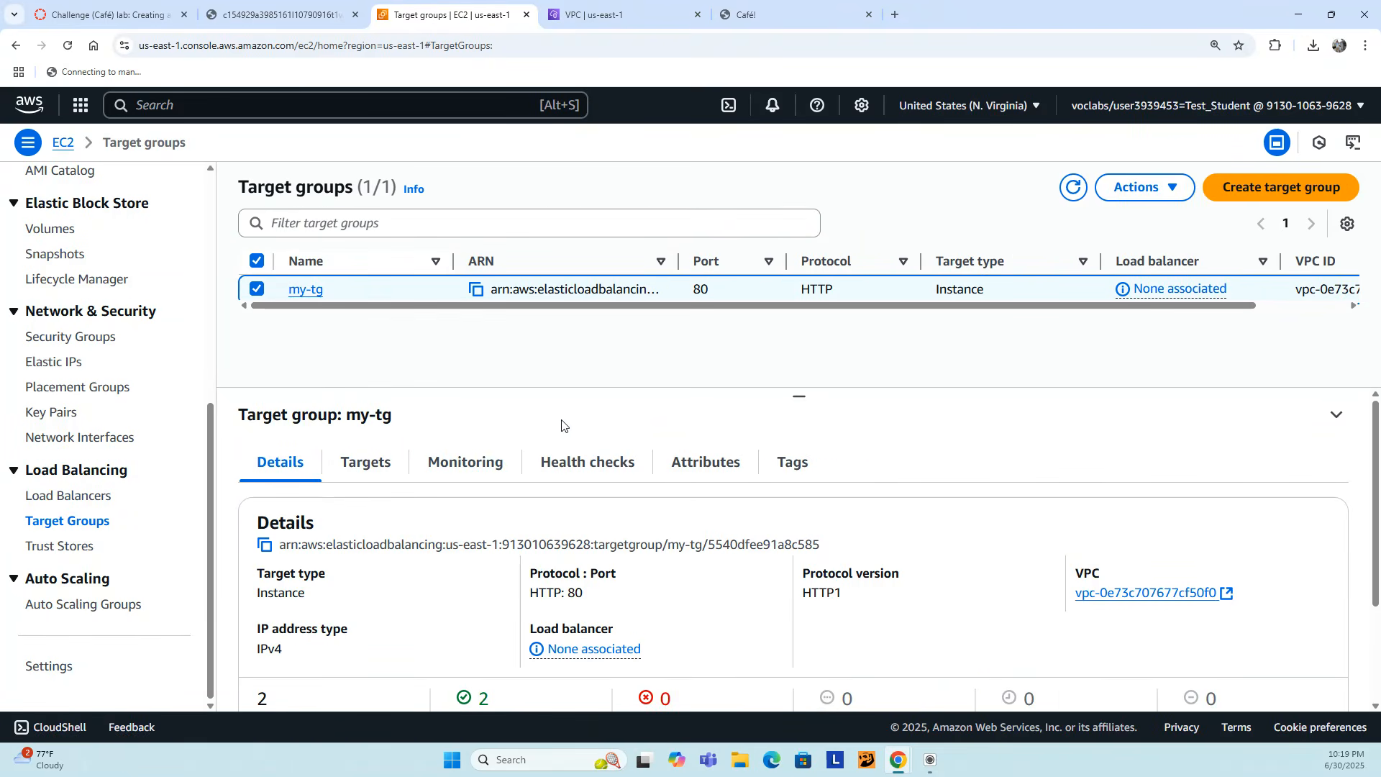
left_click(375, 466)
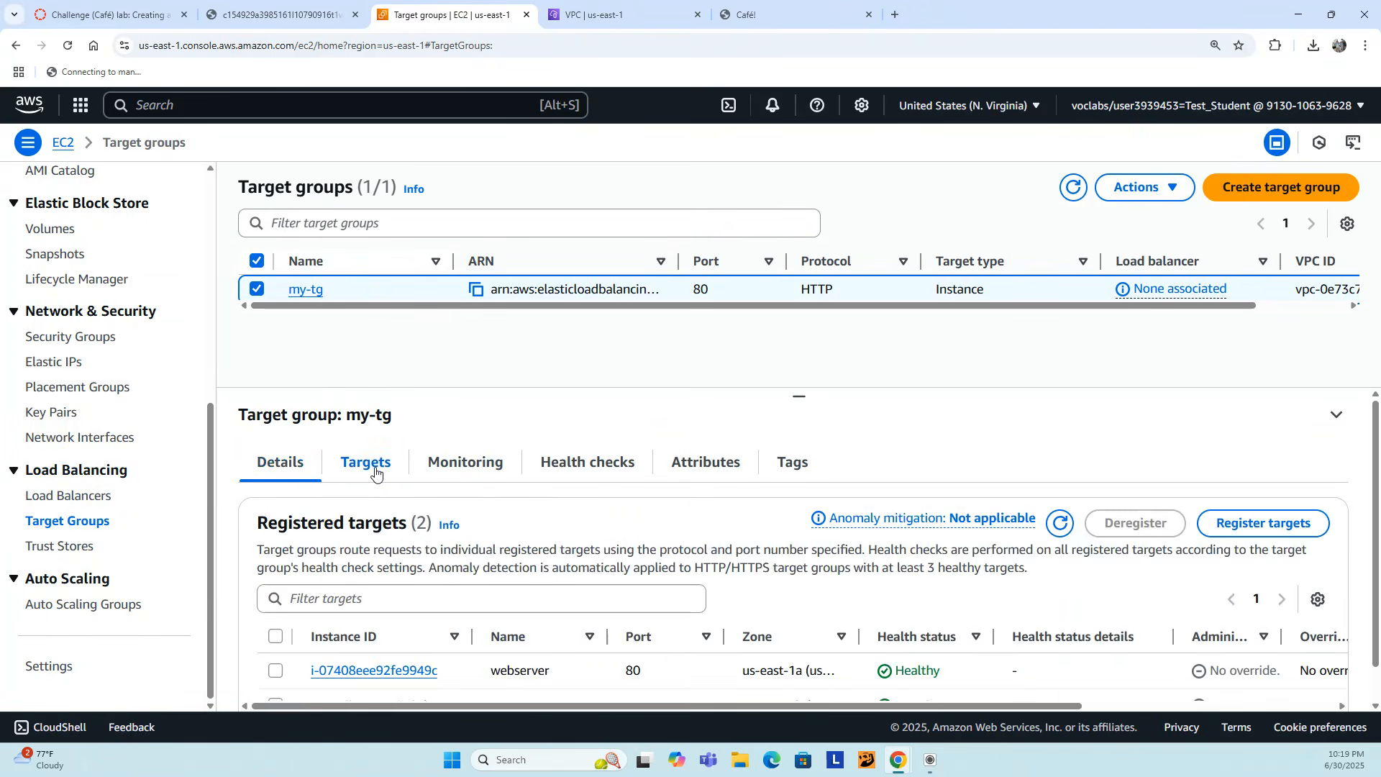
scroll(686, 623, "down", 1)
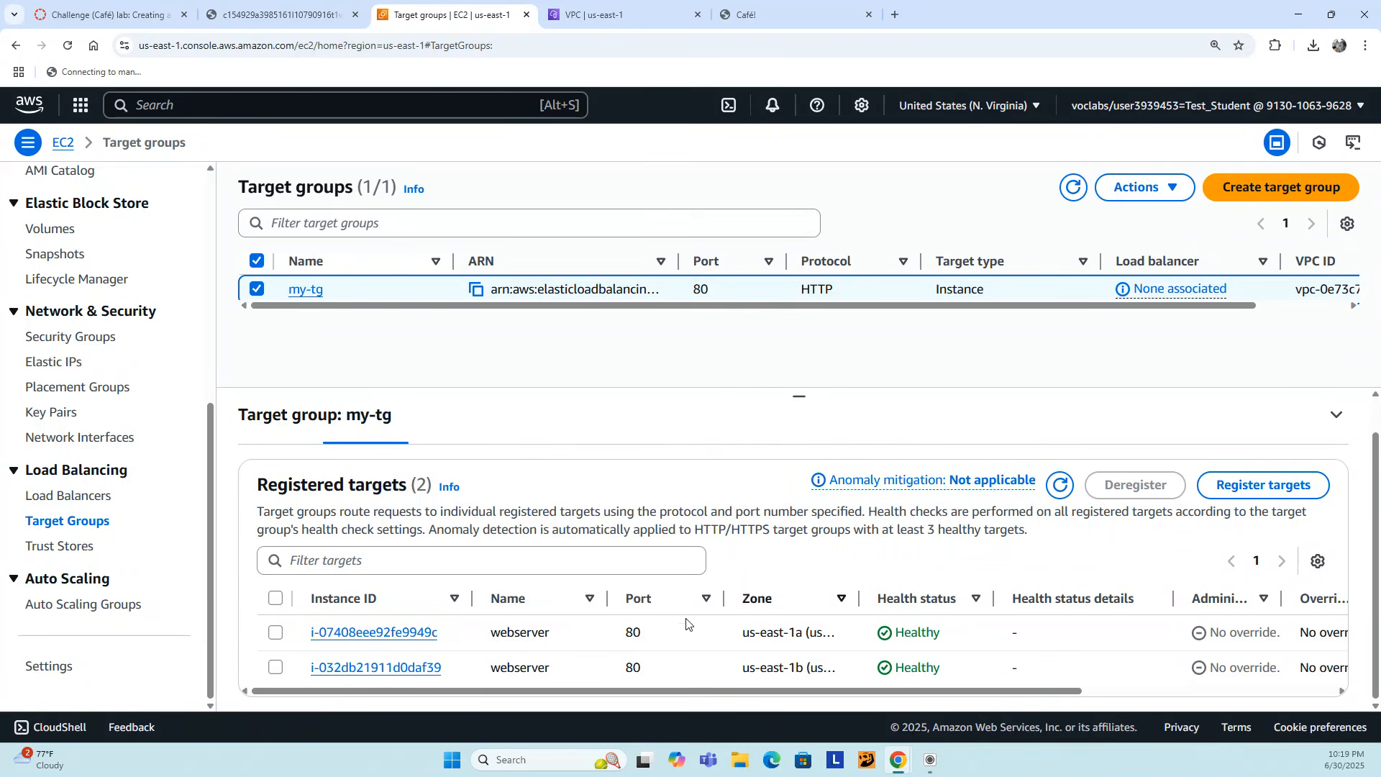
- Open the us-east-1a webserver instance from the "my-tg" targets and connect to it through Session Manager
left_click(381, 633)
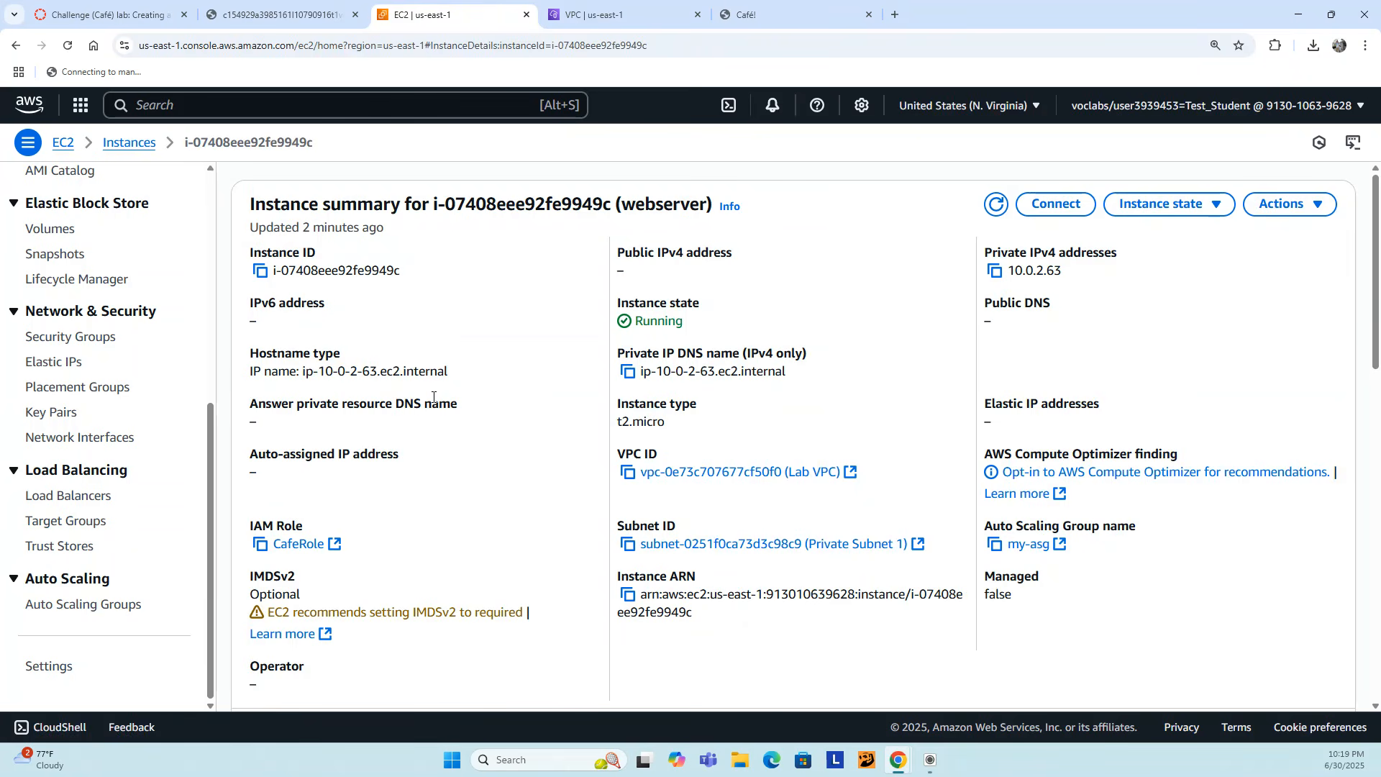
left_click(1056, 204)
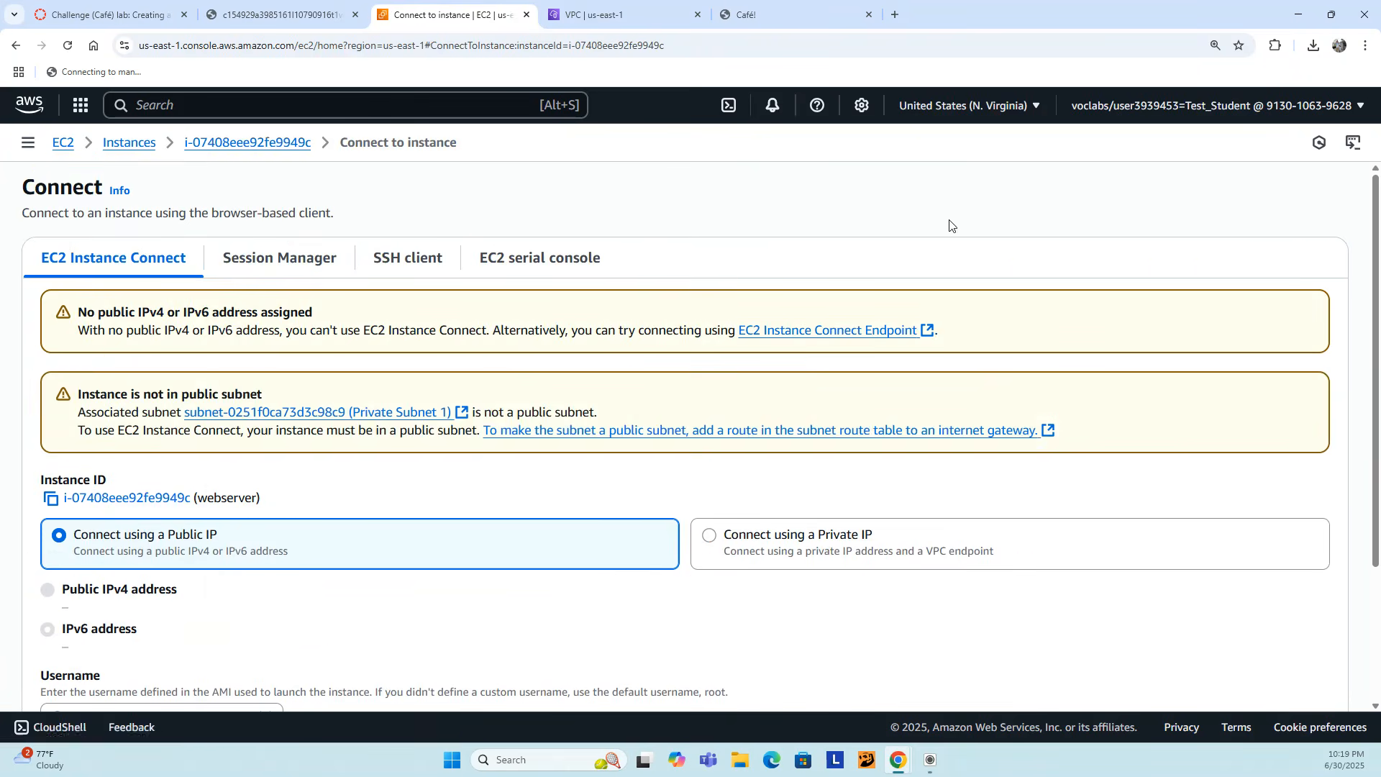
left_click(278, 260)
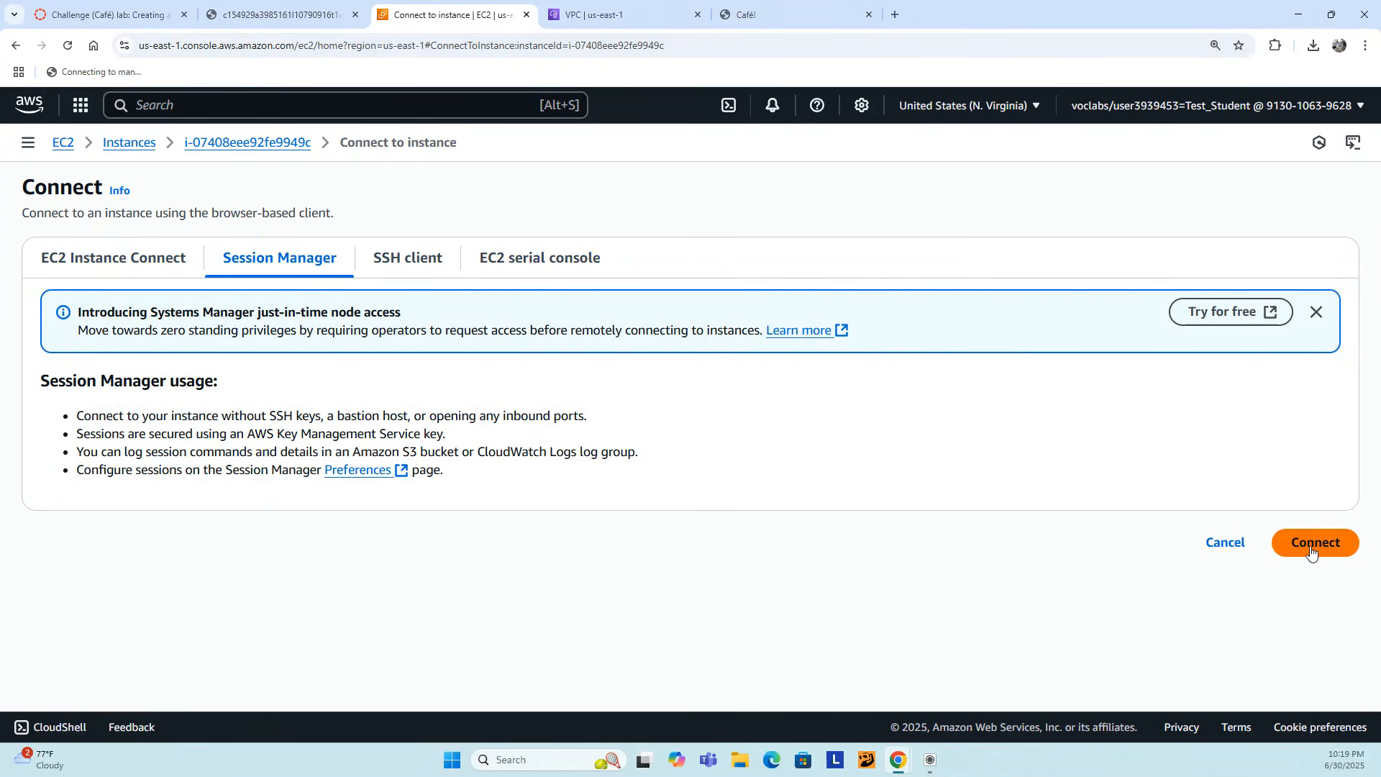
left_click(1310, 551)
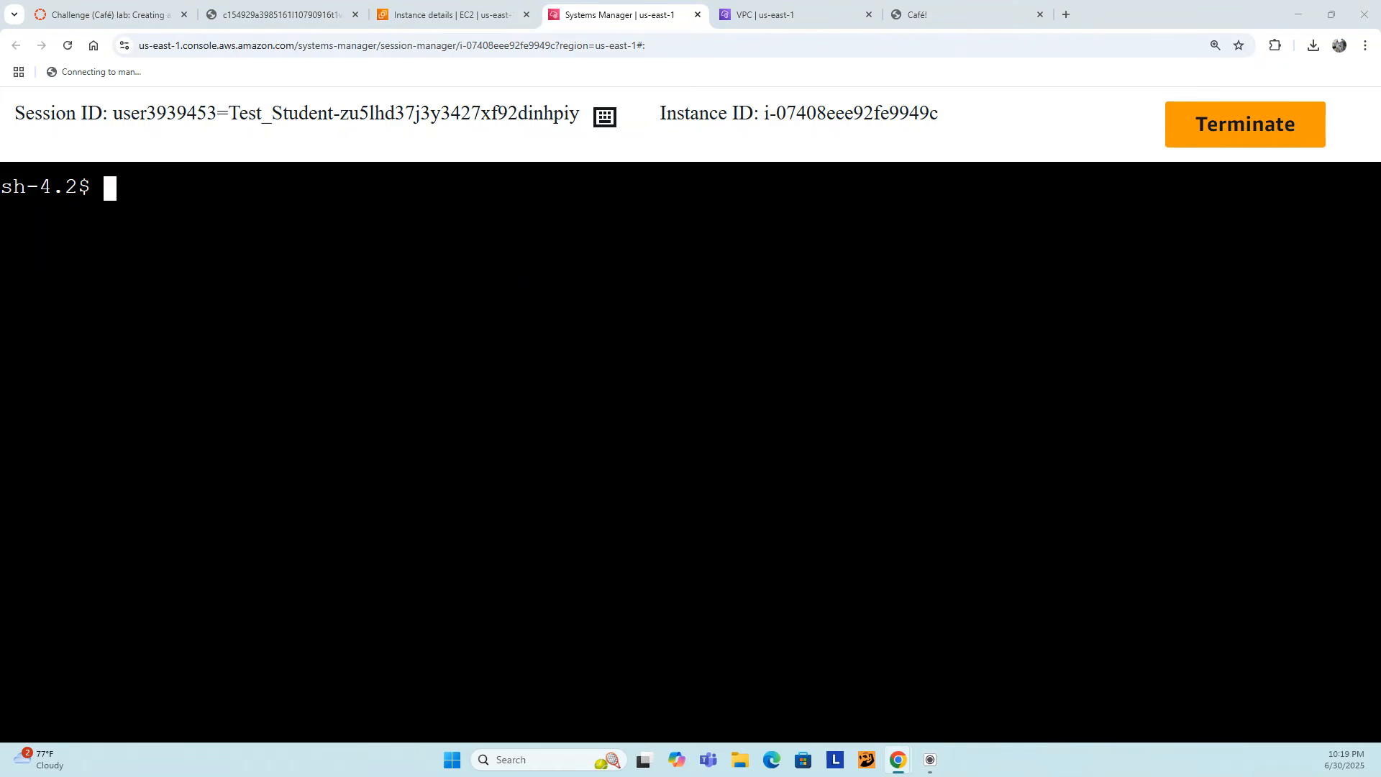
- Install the EPEL repository on the instance with "sudo amazon-linux-extras install epel" and accept the installation with "y"
right_click(236, 243)
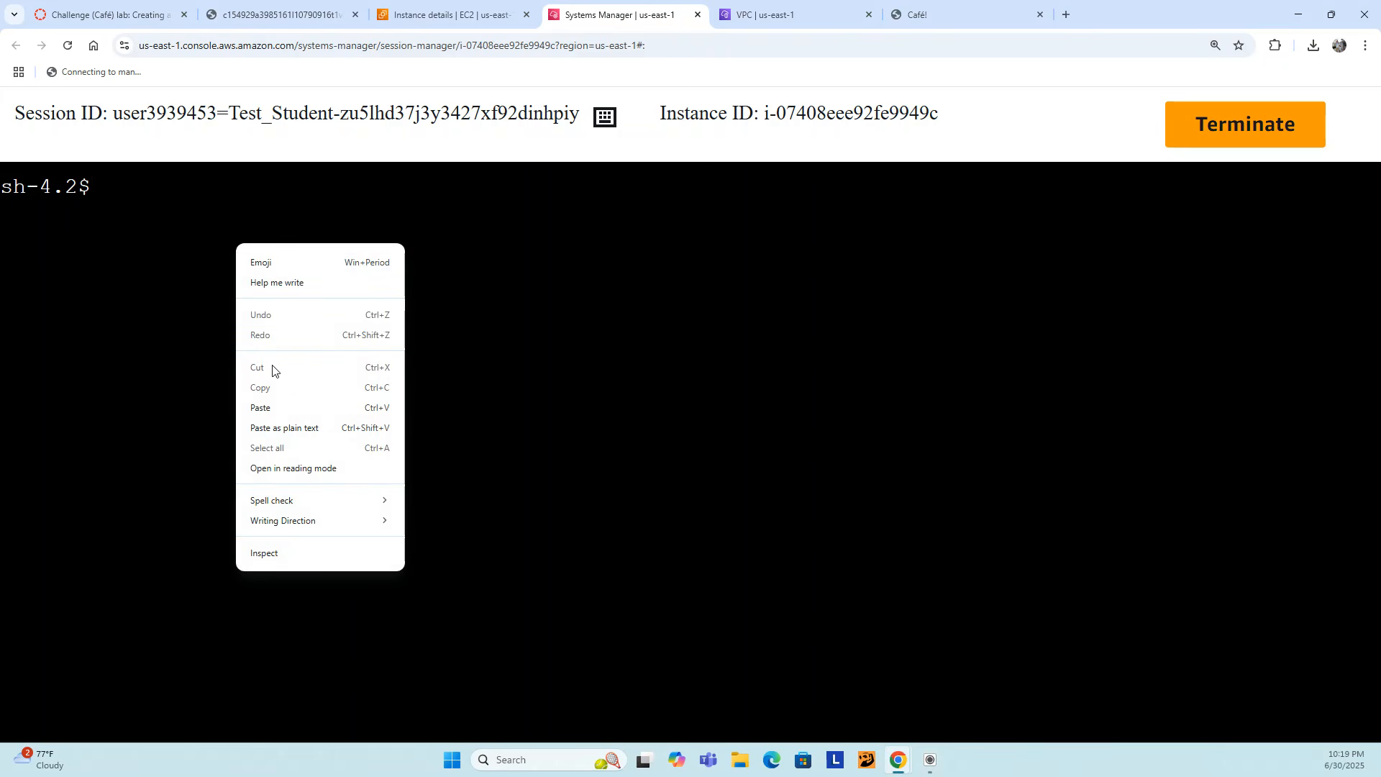
left_click(261, 408)
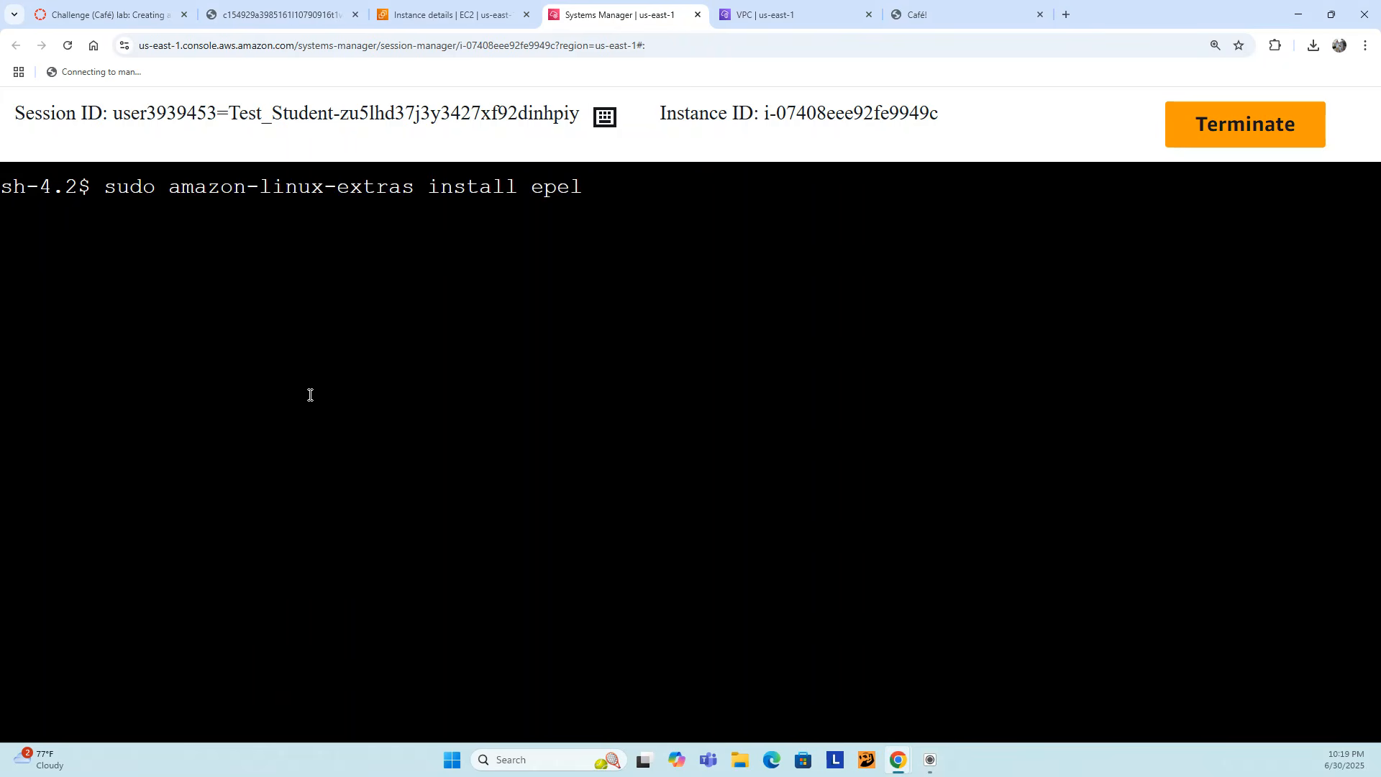
key("Return")
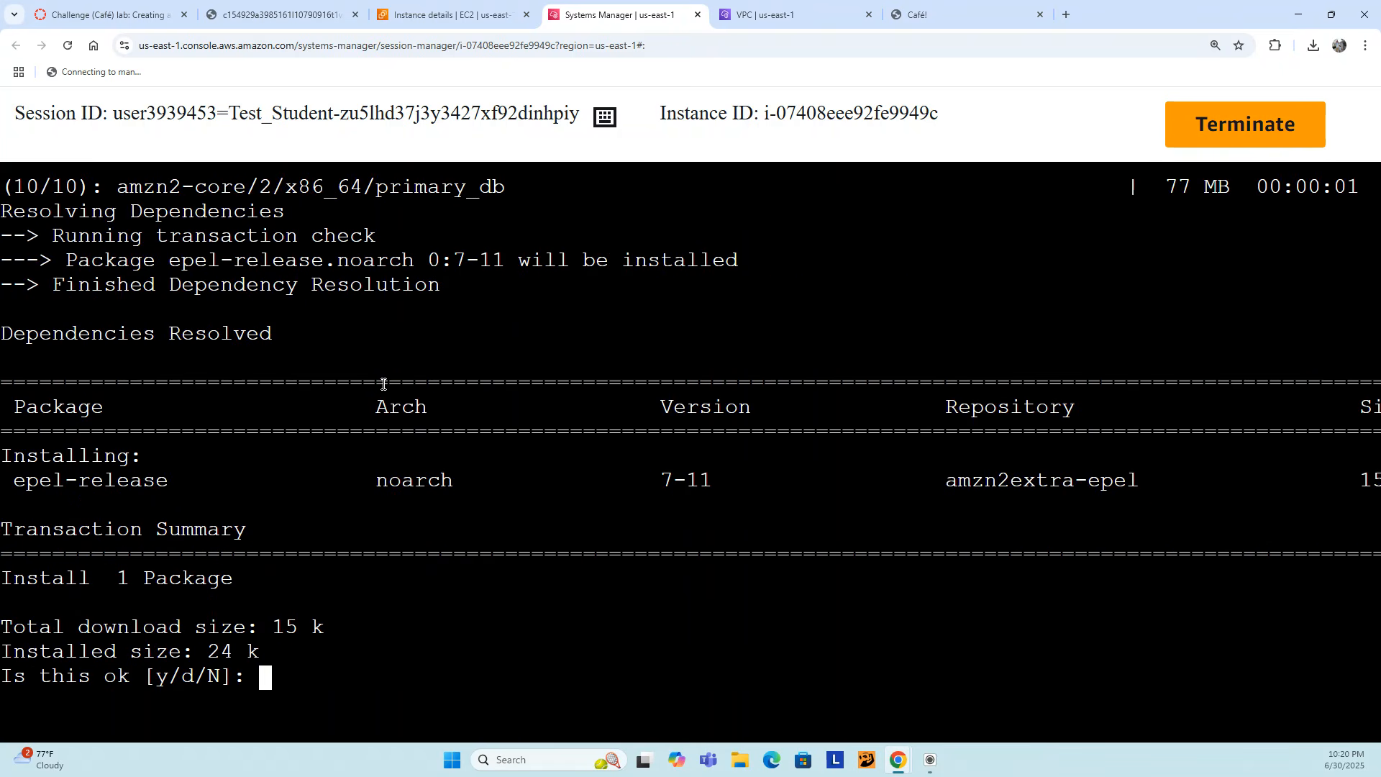
type("y")
key("Return")
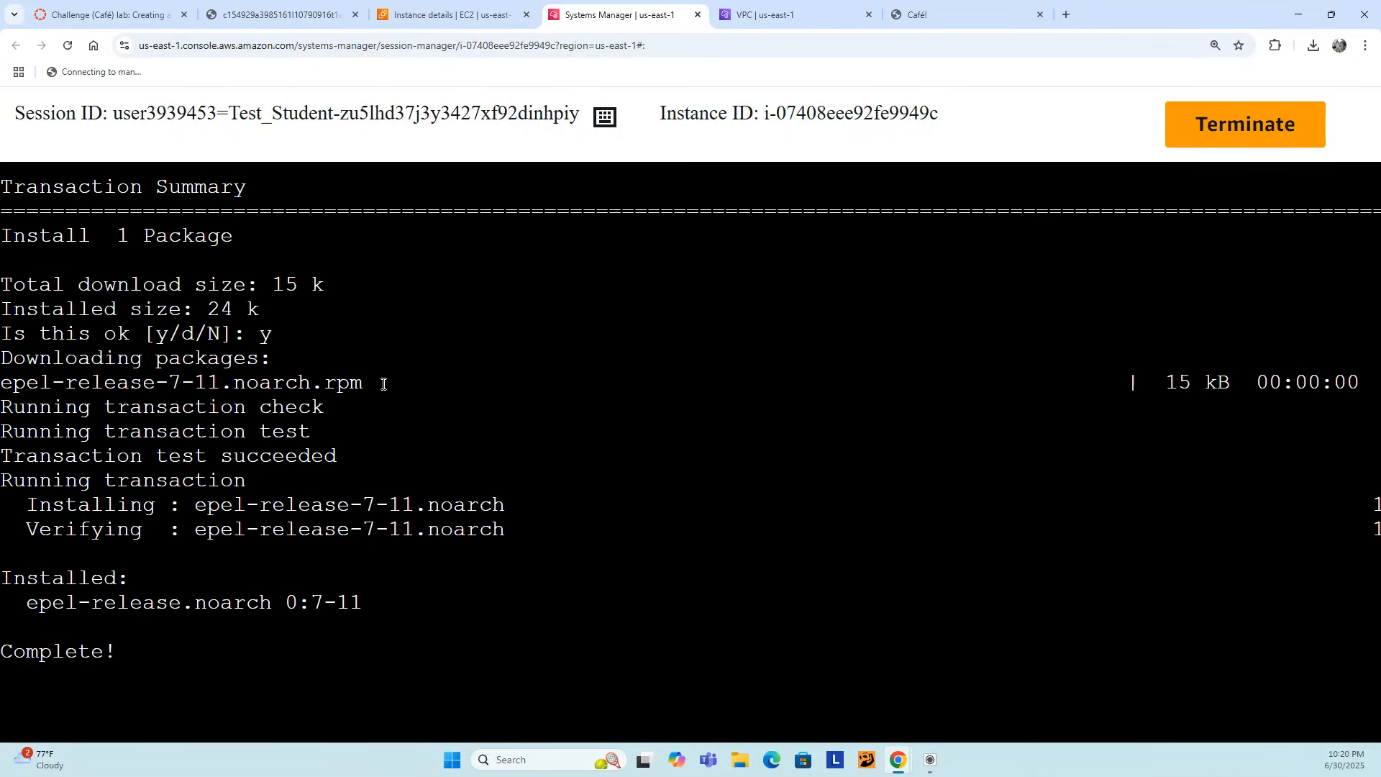
- Install the stress tool by running "sudo yum install stress -y" in the session terminal
type("dufo")
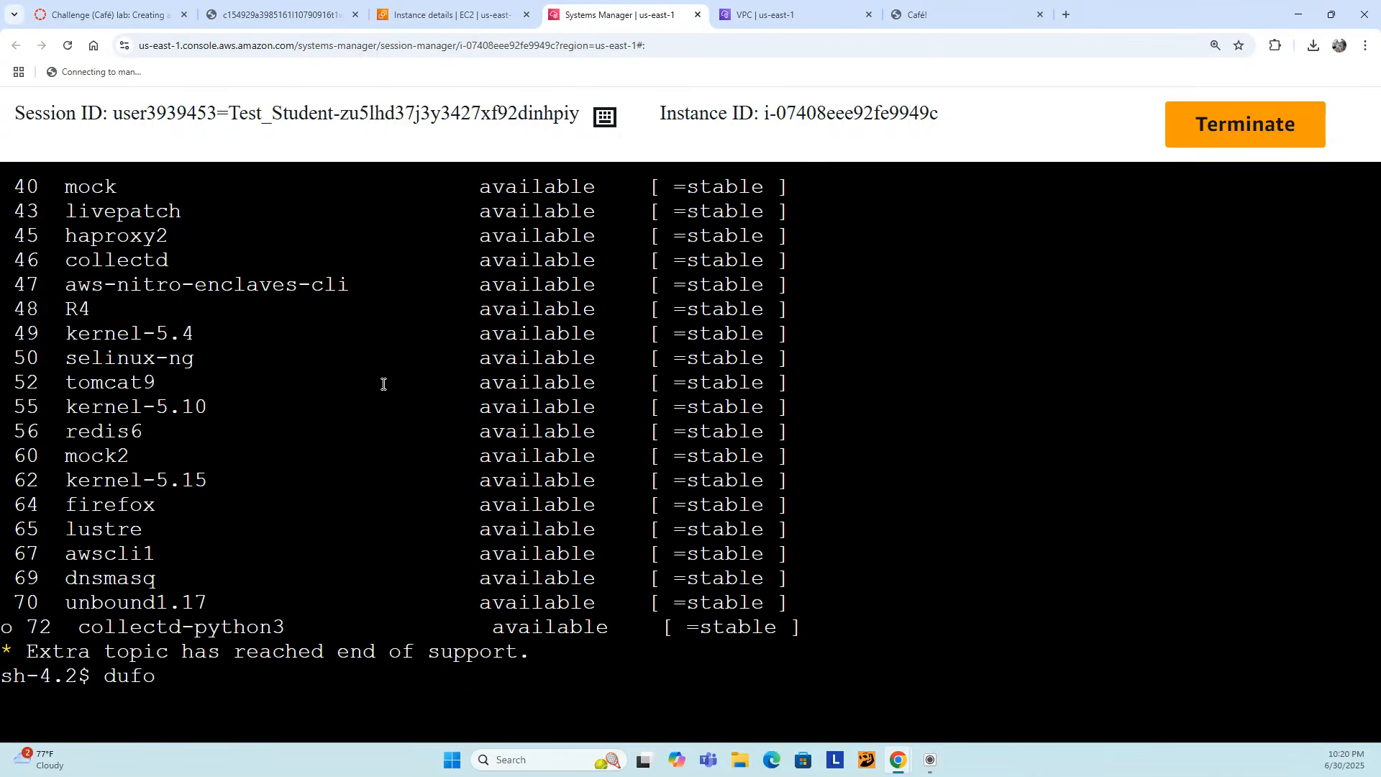
key("BackSpace")
key("BackSpace")
key("BackSpace")
type("d")
key("BackSpace")
type("sudo yum ind")
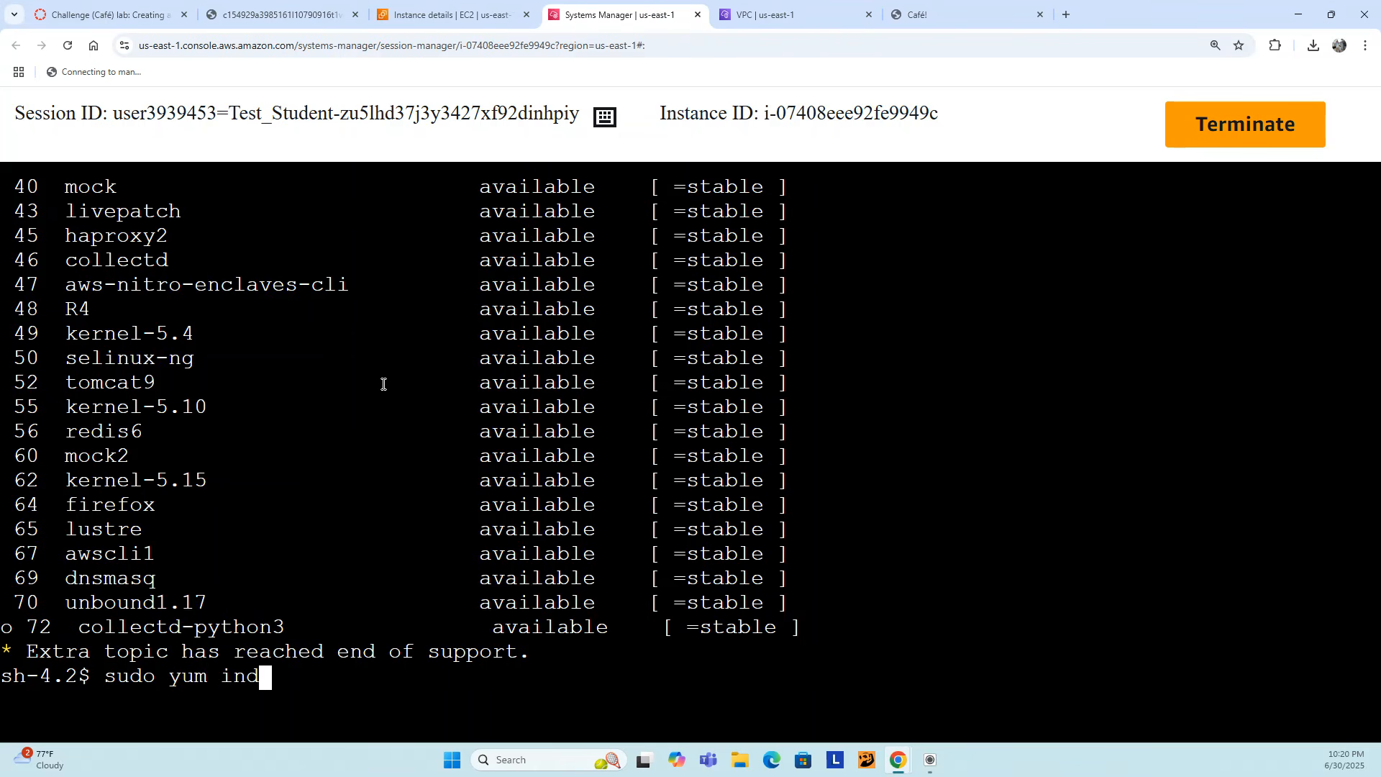
type("ysll d")
key("BackSpace")
key("BackSpace")
key("BackSpace")
key("BackSpace")
key("BackSpace")
key("BackSpace")
key("BackSpace")
key("BackSpace")
type("nstall")
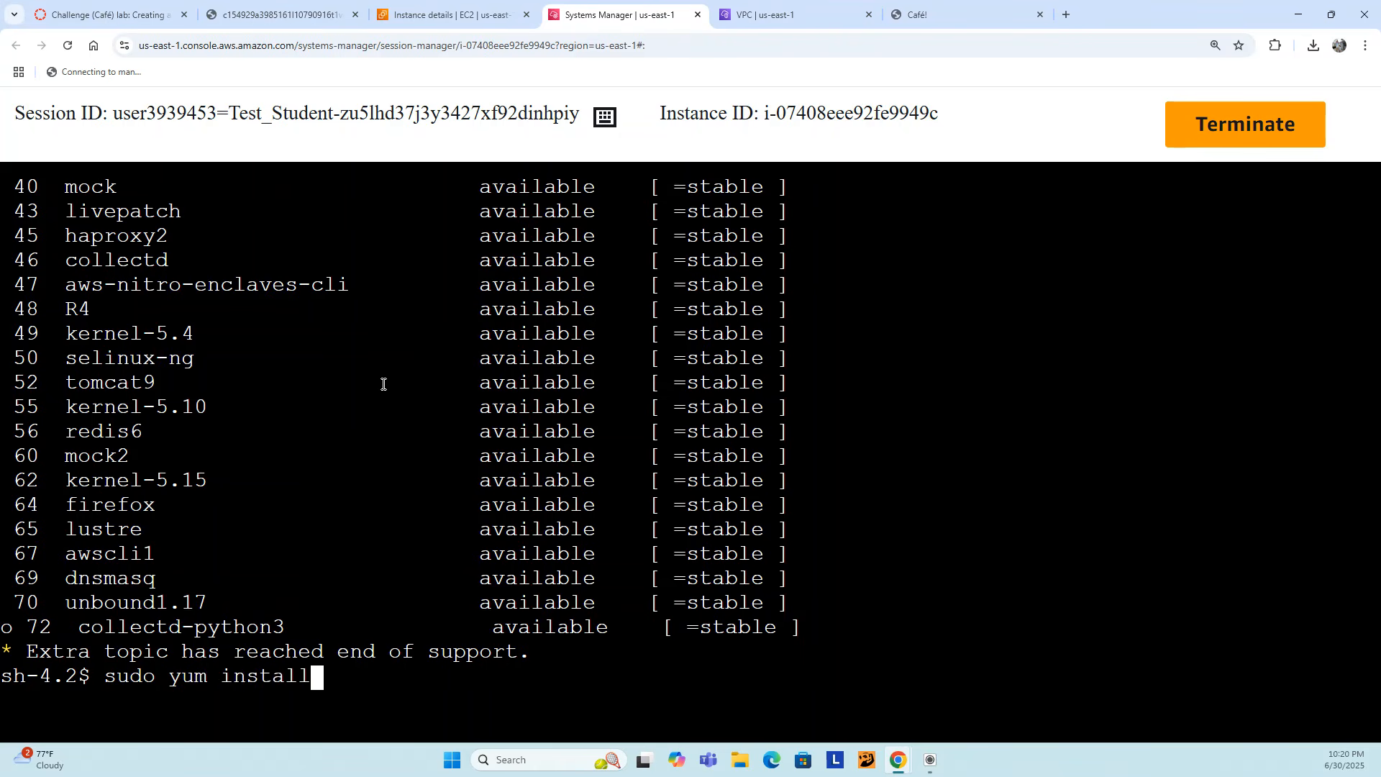
type(" stress ")
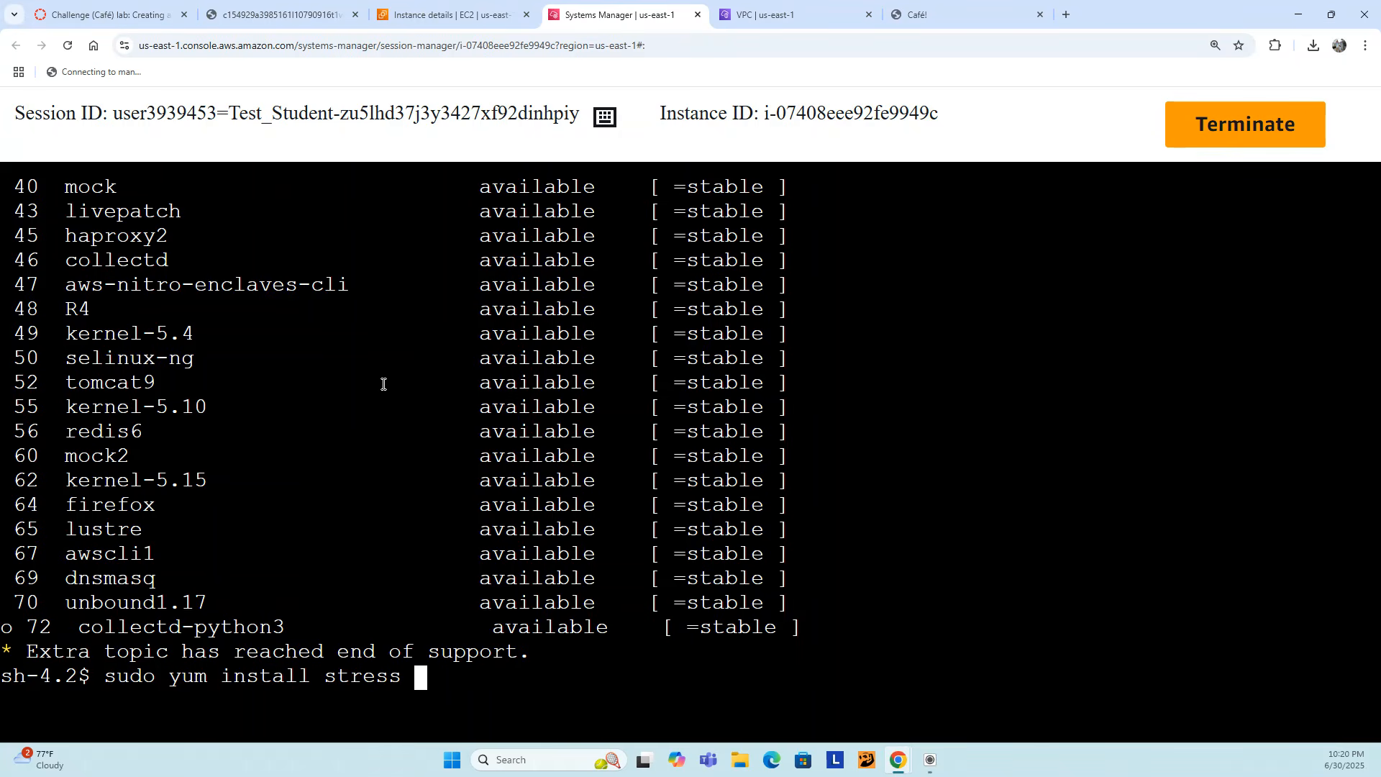
type("-y")
key("Return")
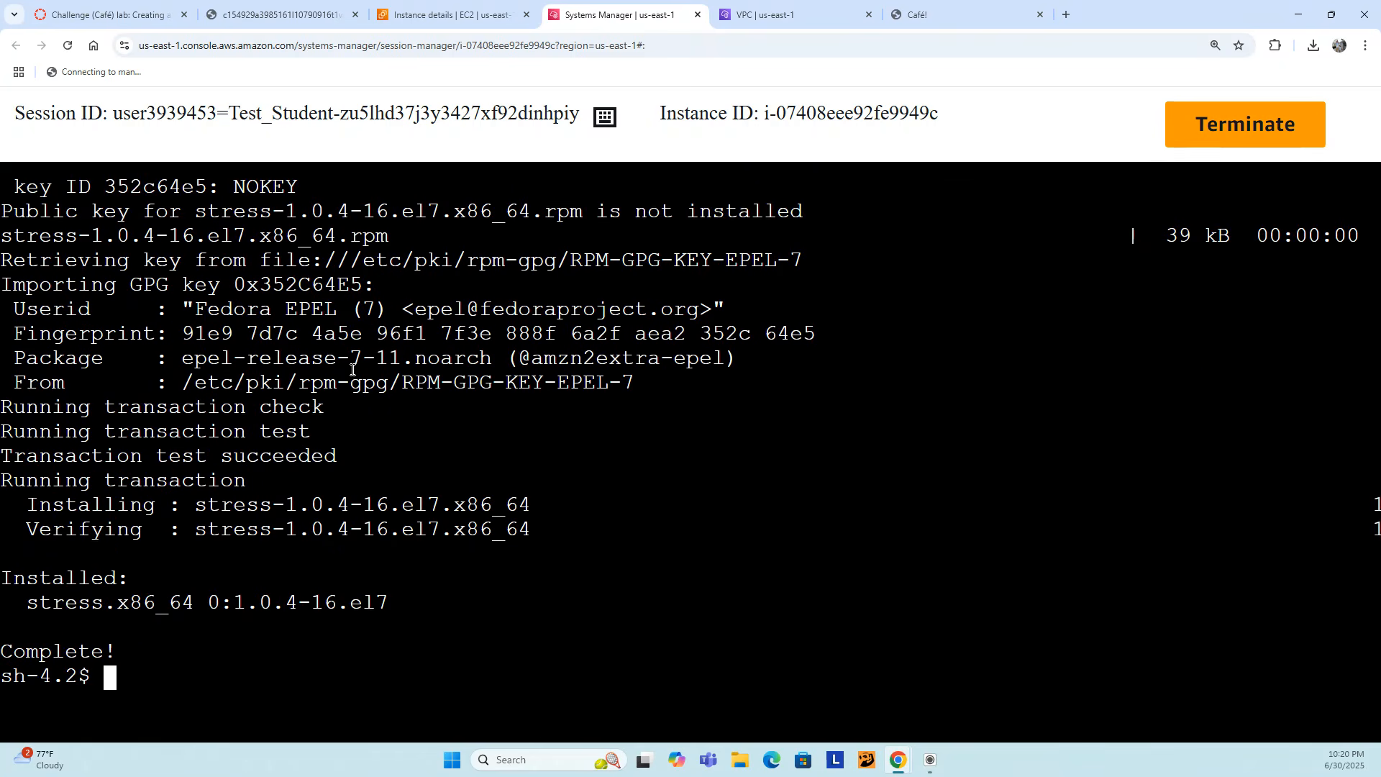
- Start a CPU load test on the instance by running "stress --cpu 1 --timeout 600"
type("stress ")
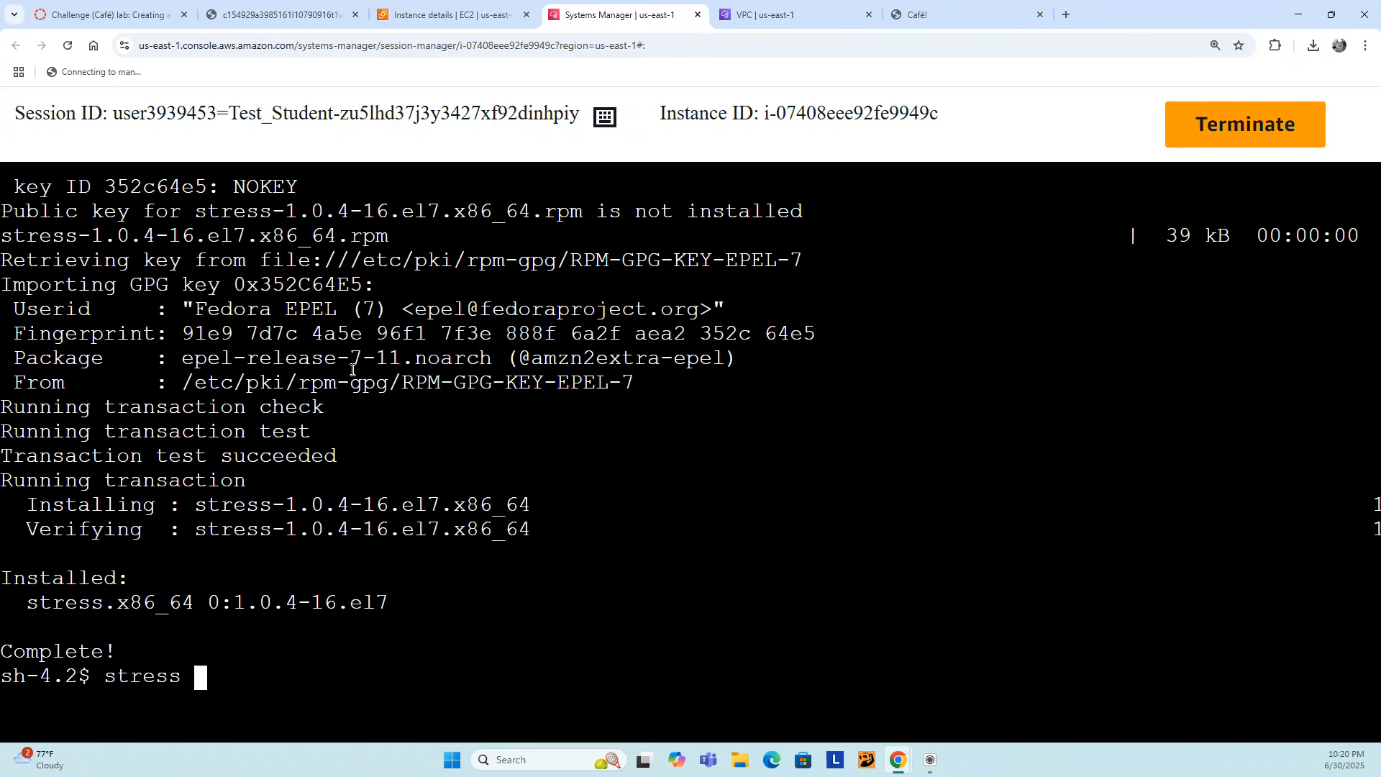
type("--cpu 1")
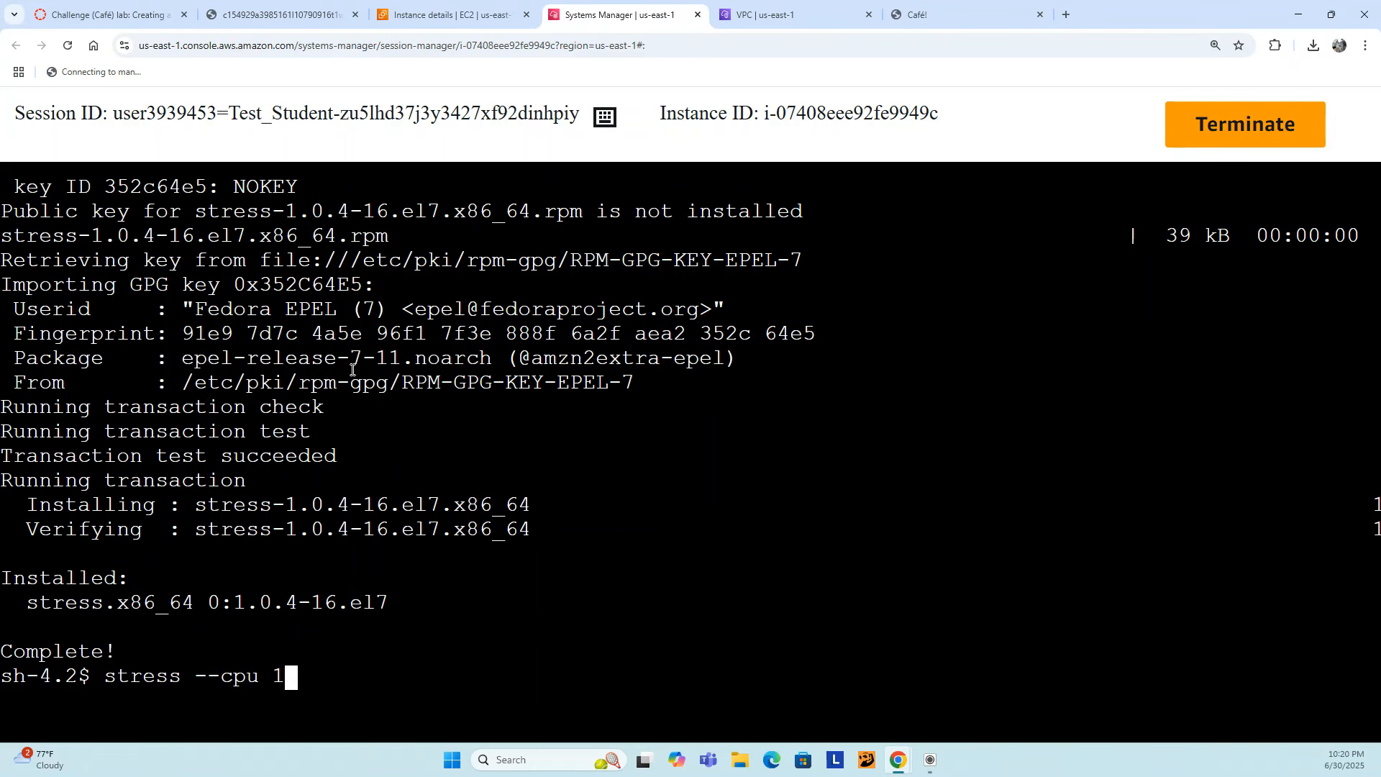
type(" --y")
key("BackSpace")
type("timr")
key("BackSpace")
type("eout")
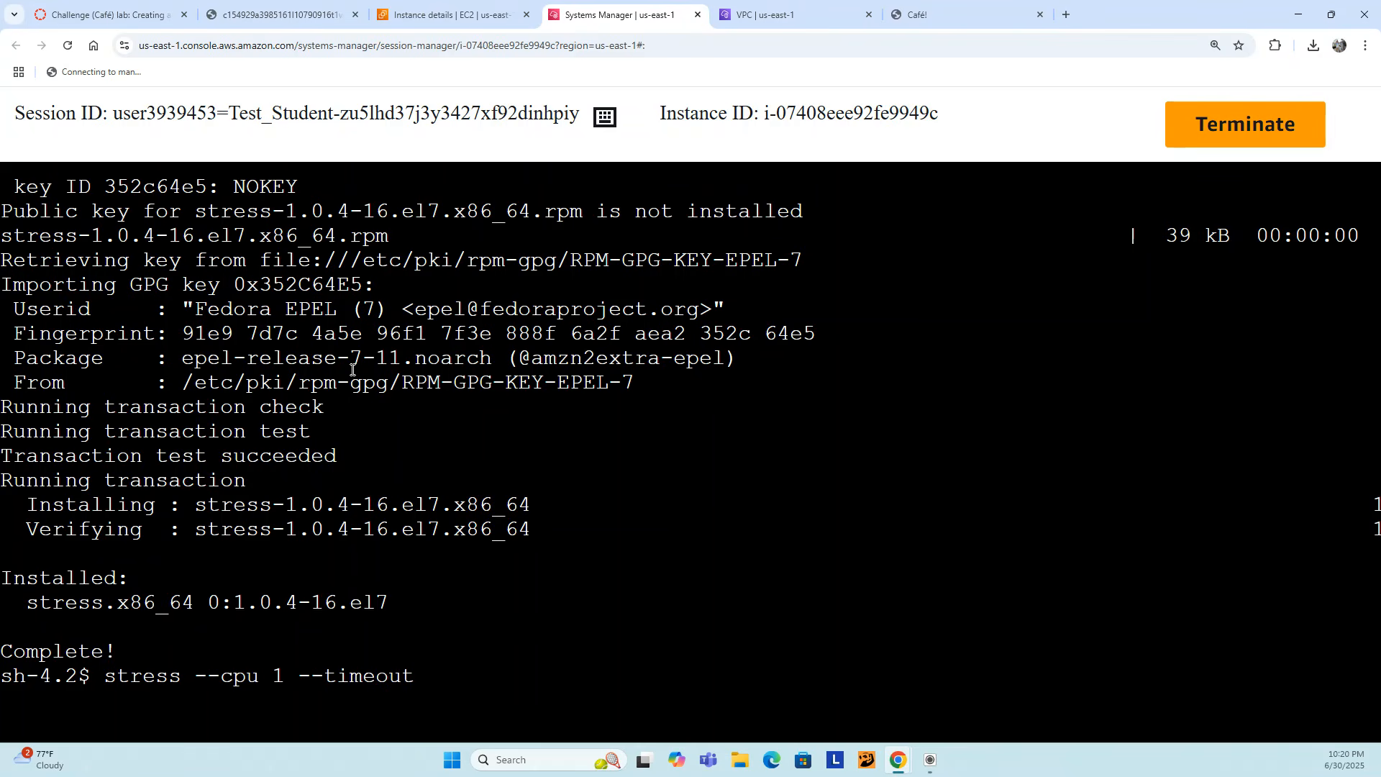
type(" 600")
key("Return")
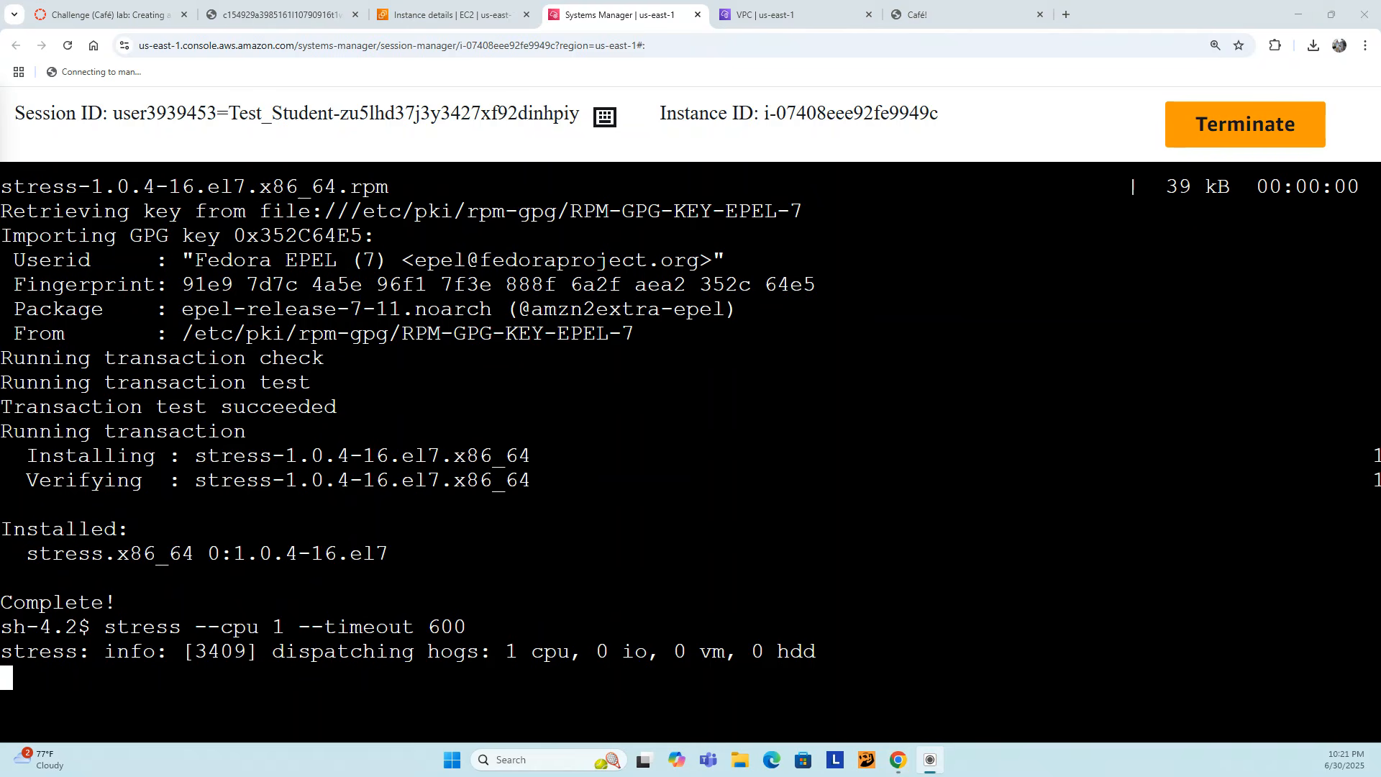
- Return to the EC2 console, open the "my-asg" Auto Scaling group and review its instances under Instance management
left_click(446, 14)
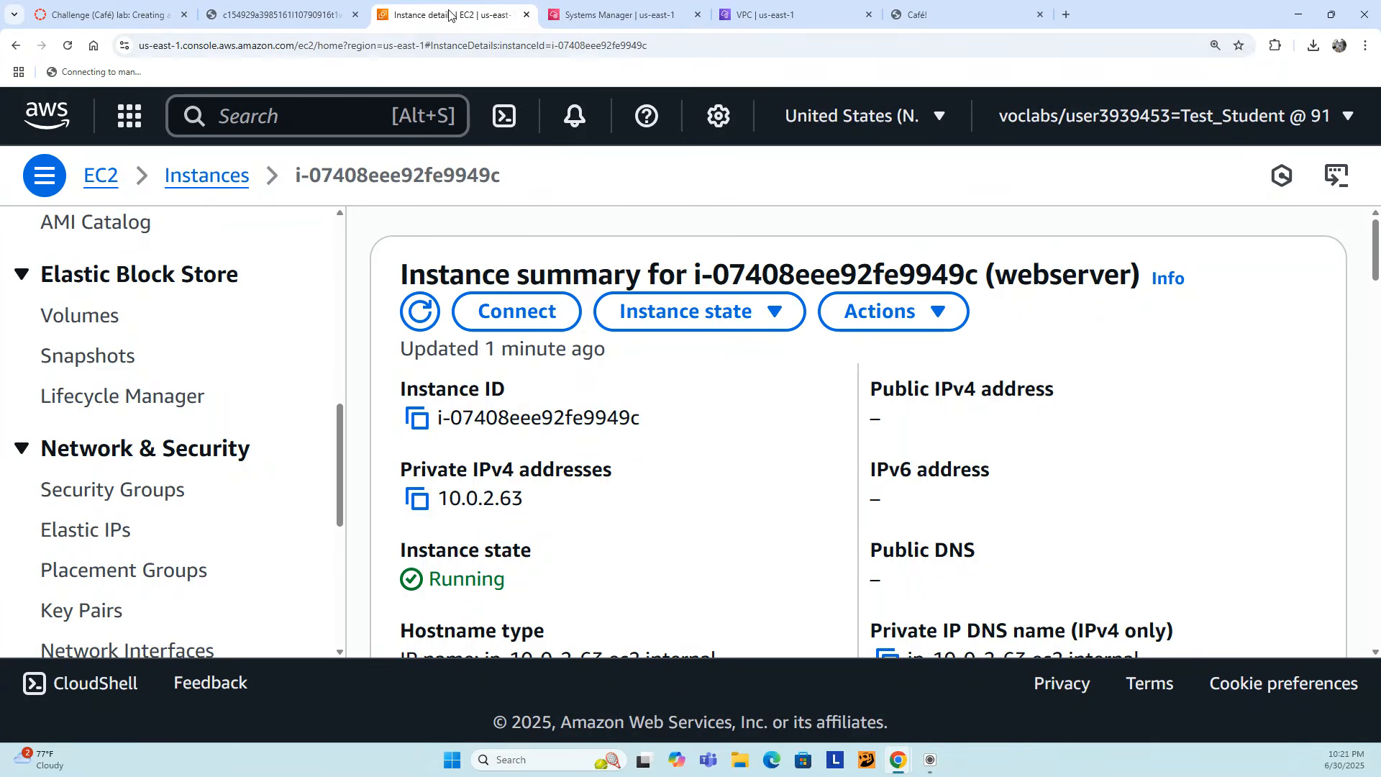
left_click(587, 15)
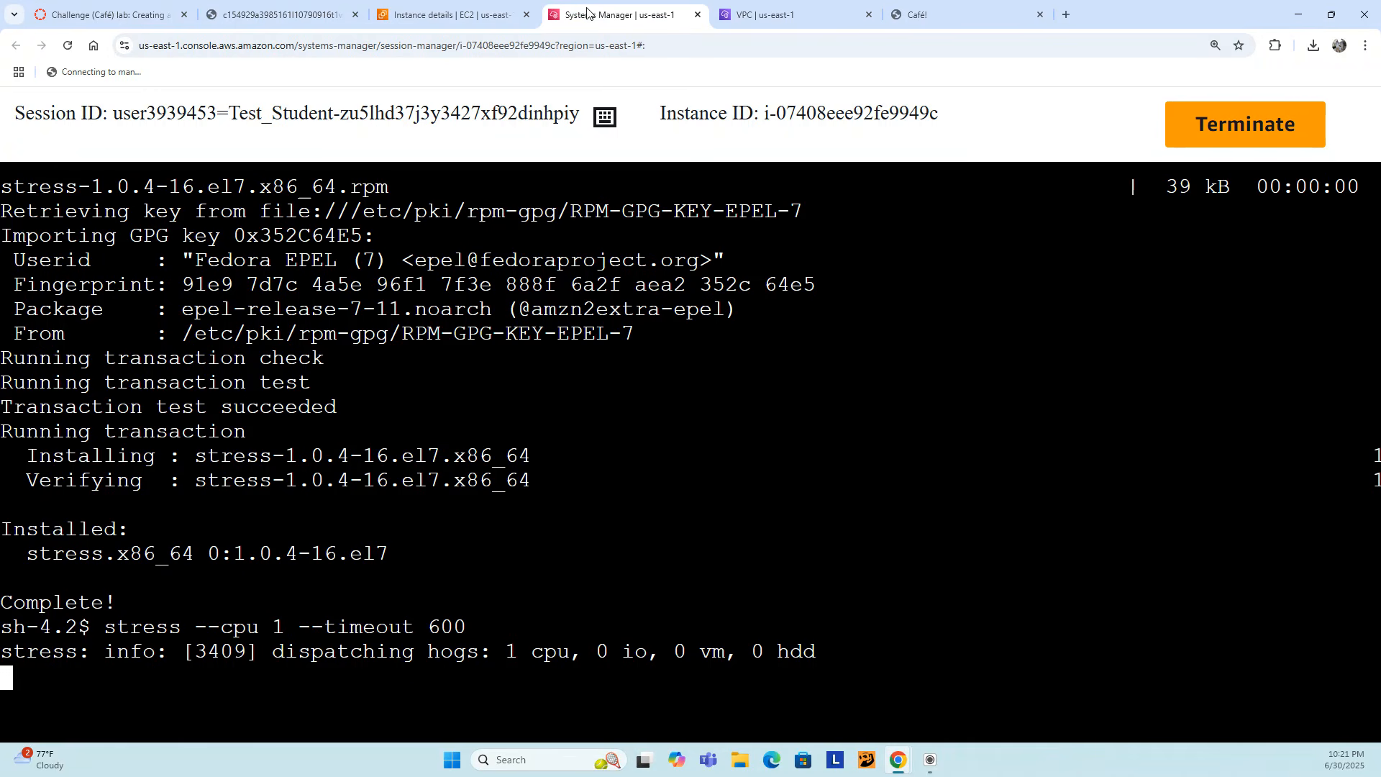
left_click(487, 16)
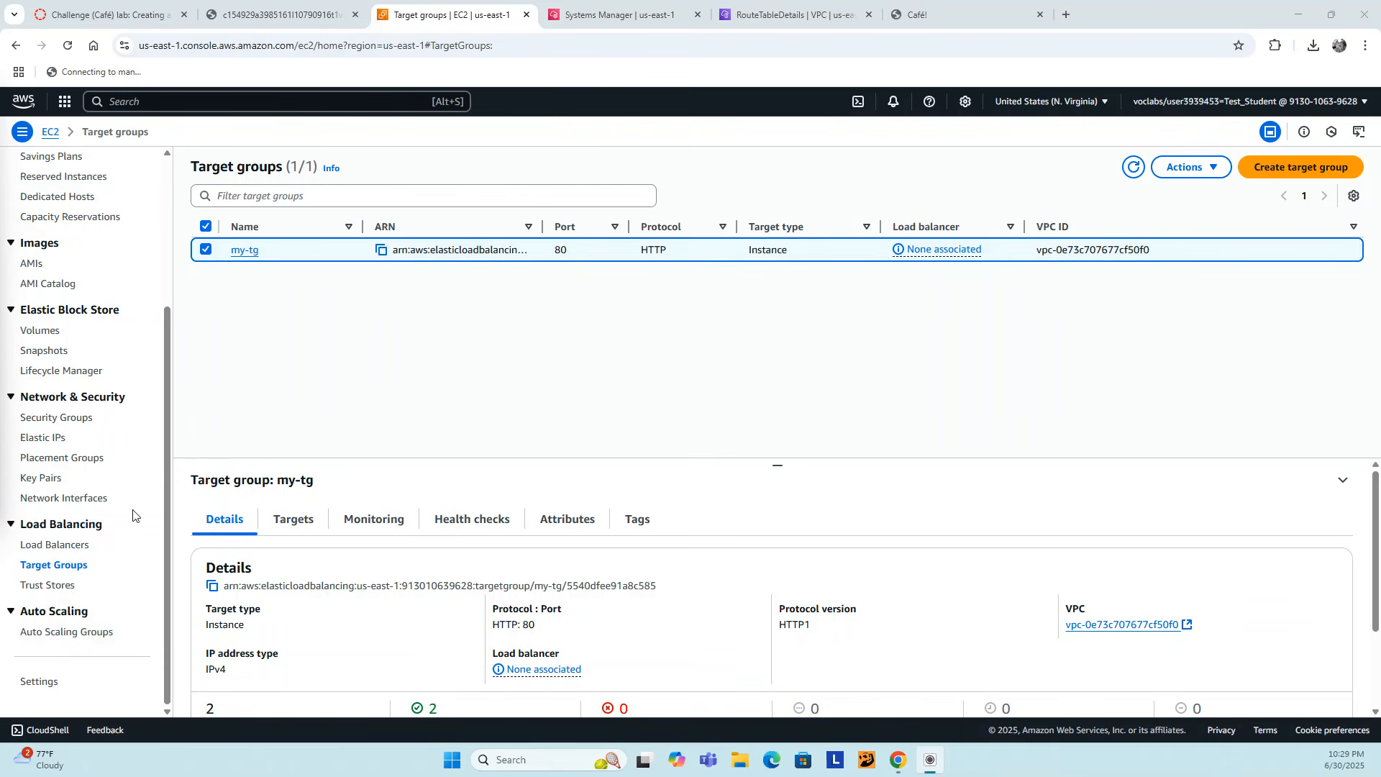
left_click(72, 632)
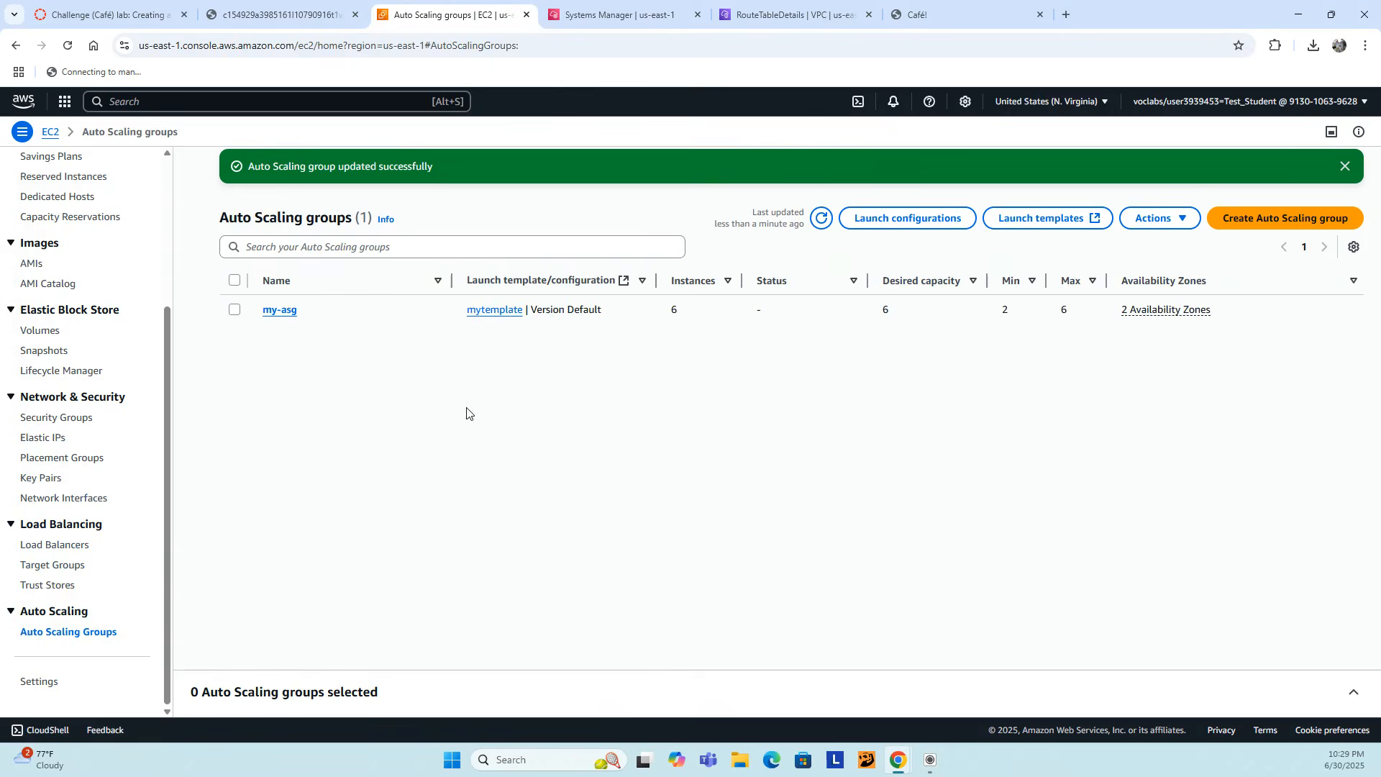
left_click(286, 311)
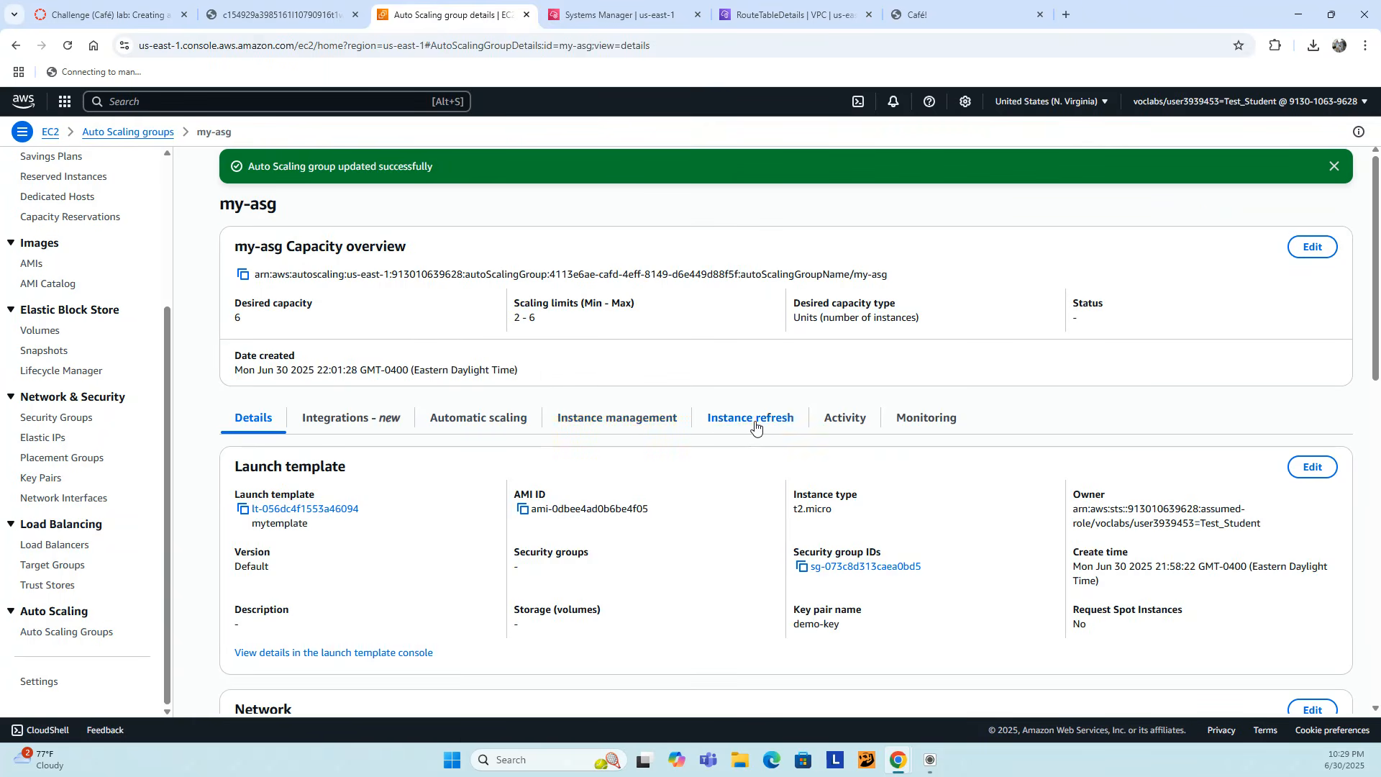
left_click(617, 419)
scroll(605, 421, "down", 3)
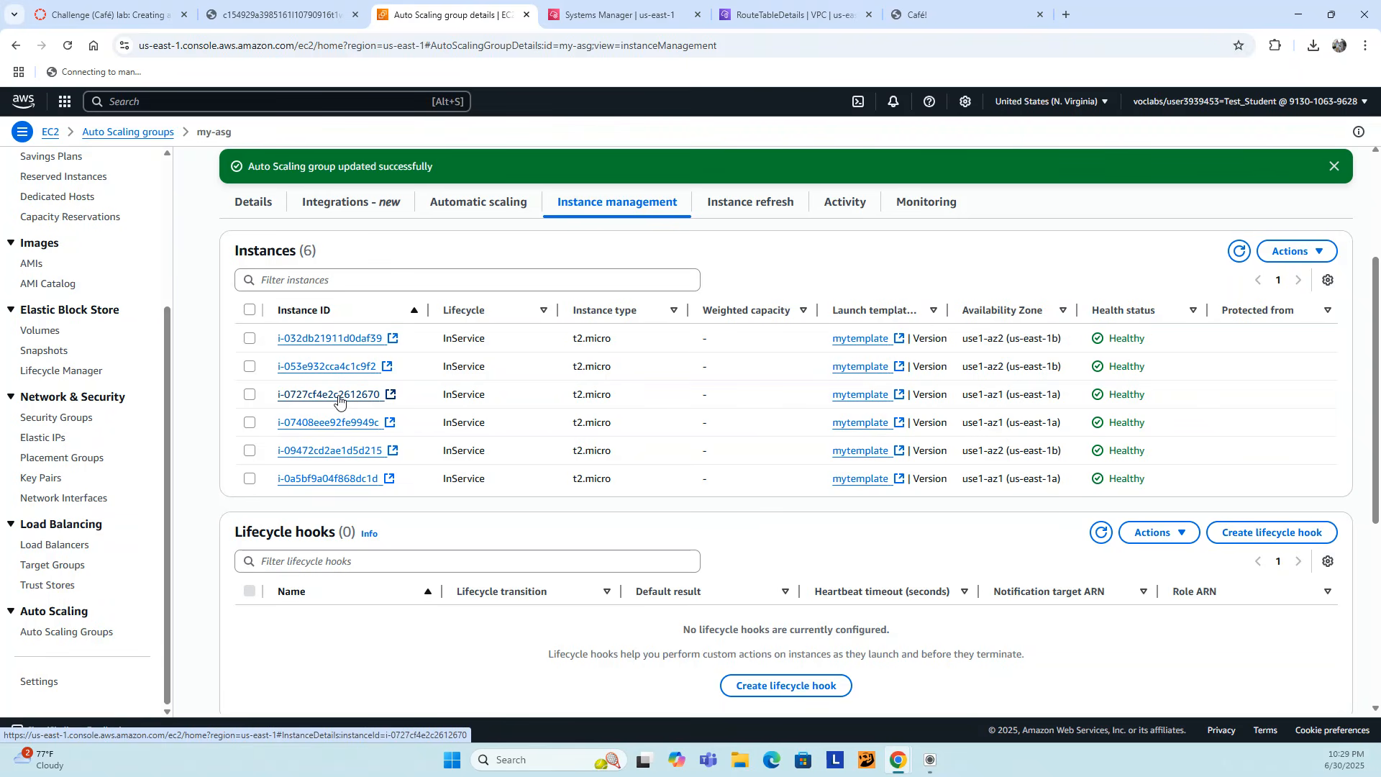
- Check the instance ID of the stress session, open that instance from "my-asg" and examine the latest peak in its CPU utilization graph
left_click(781, 17)
left_click(620, 16)
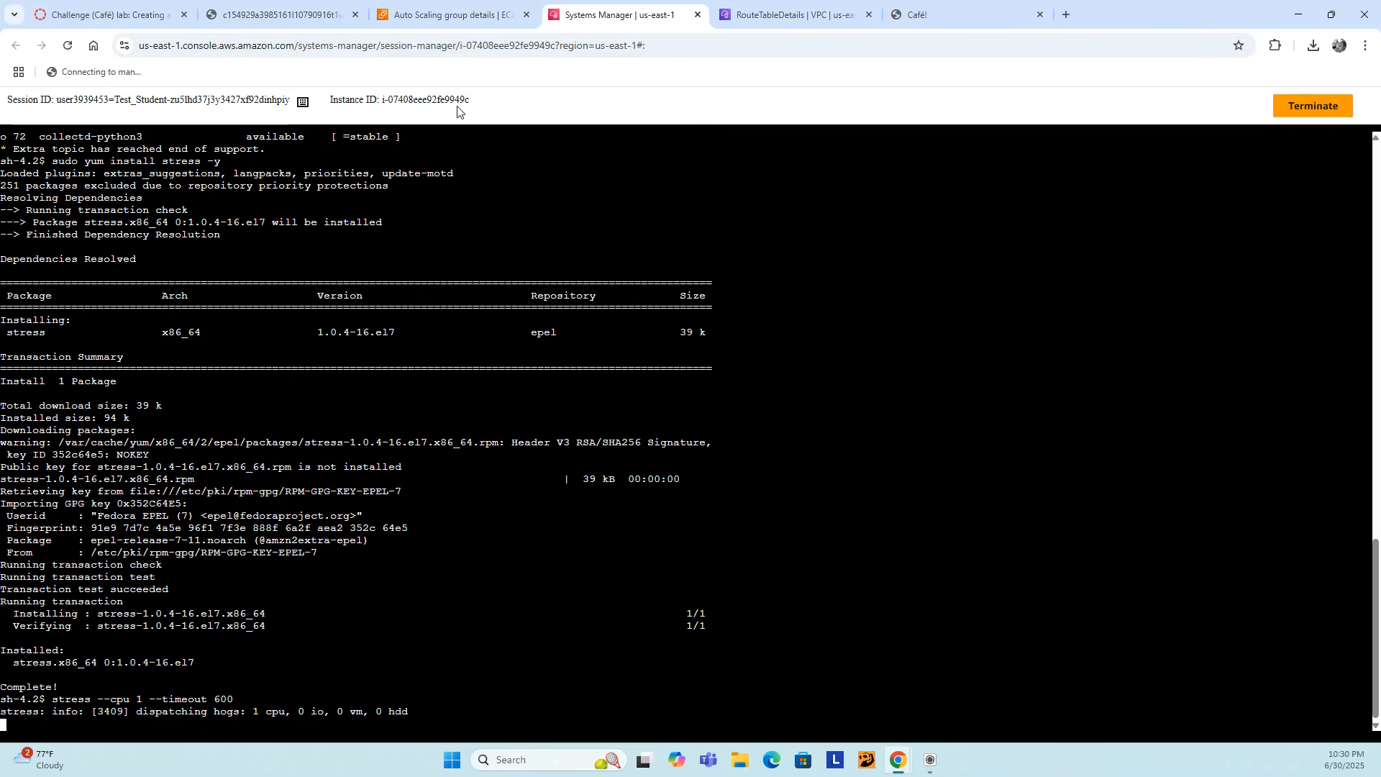
left_click(461, 16)
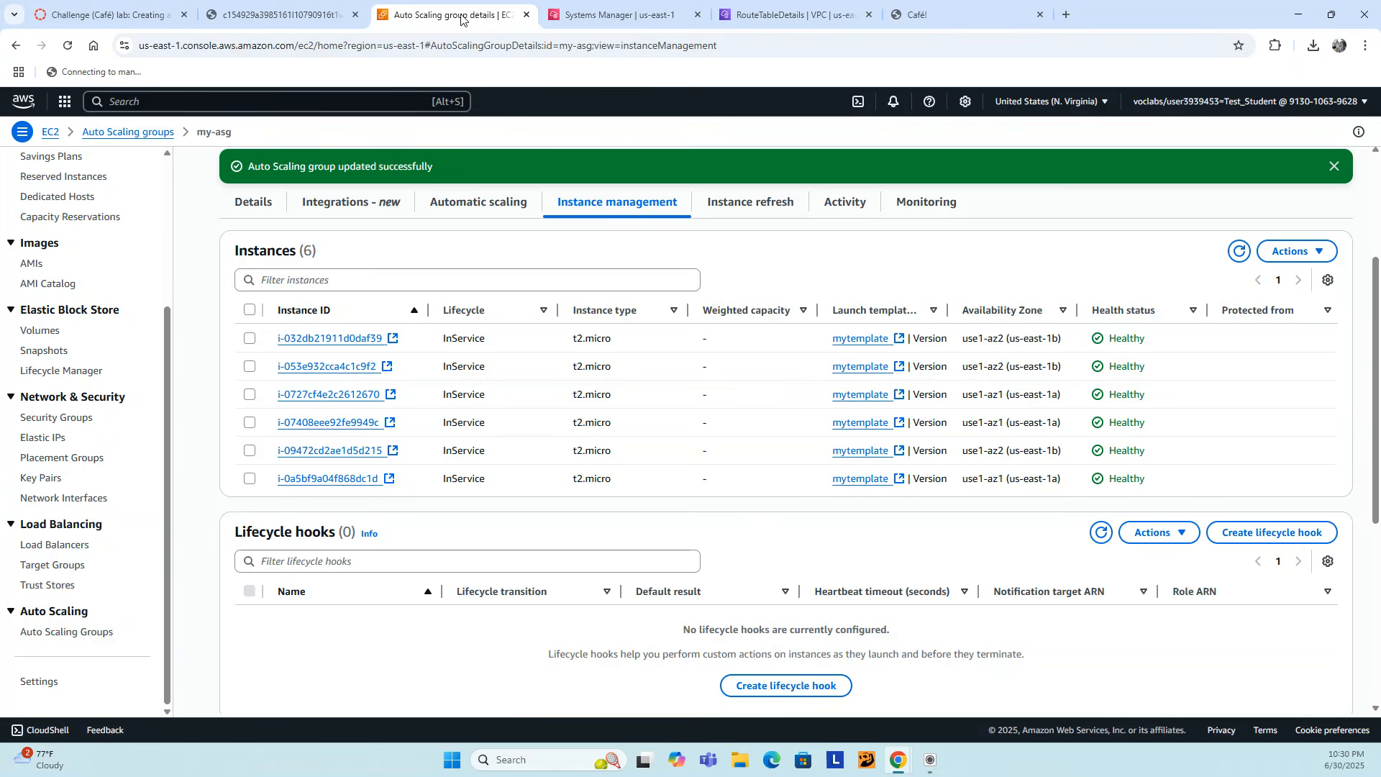
left_click(351, 429)
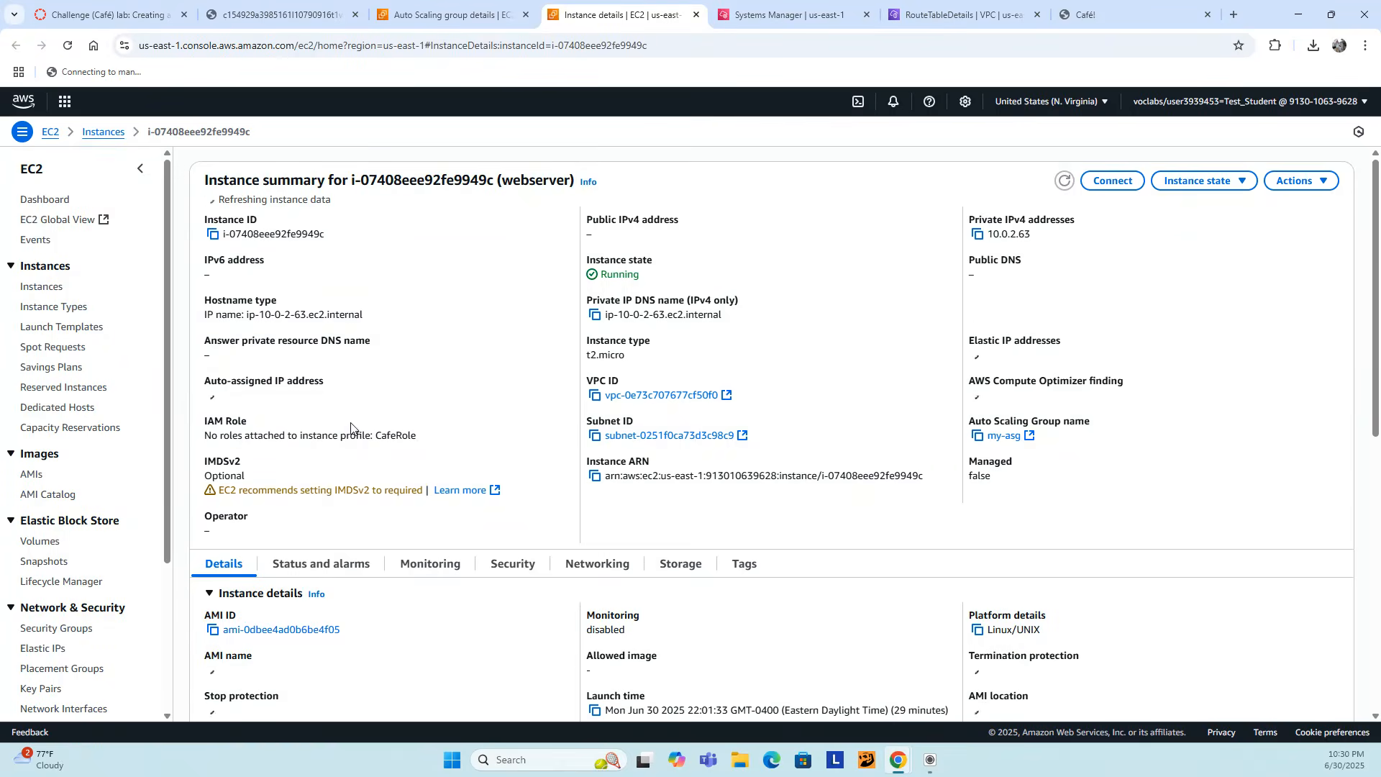
scroll(611, 347, "down", 3)
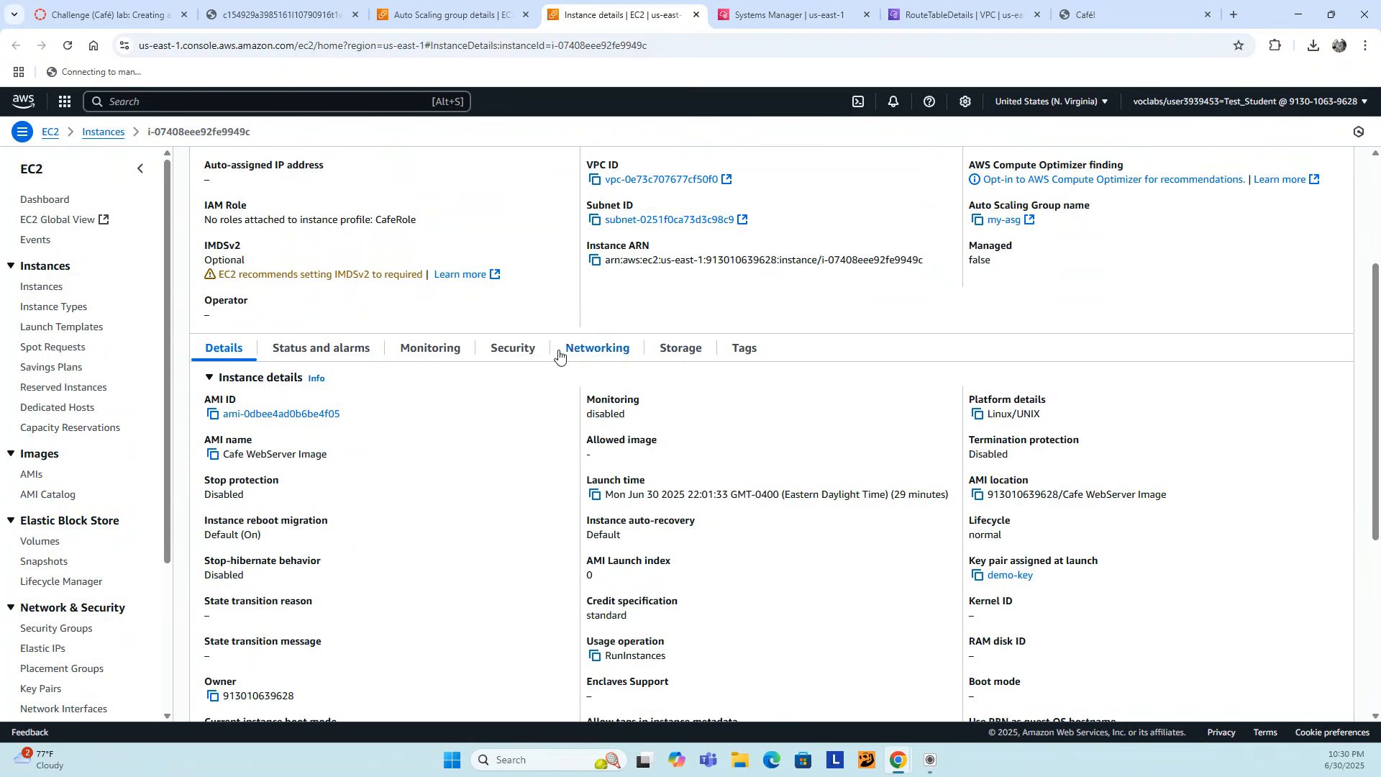
left_click(439, 354)
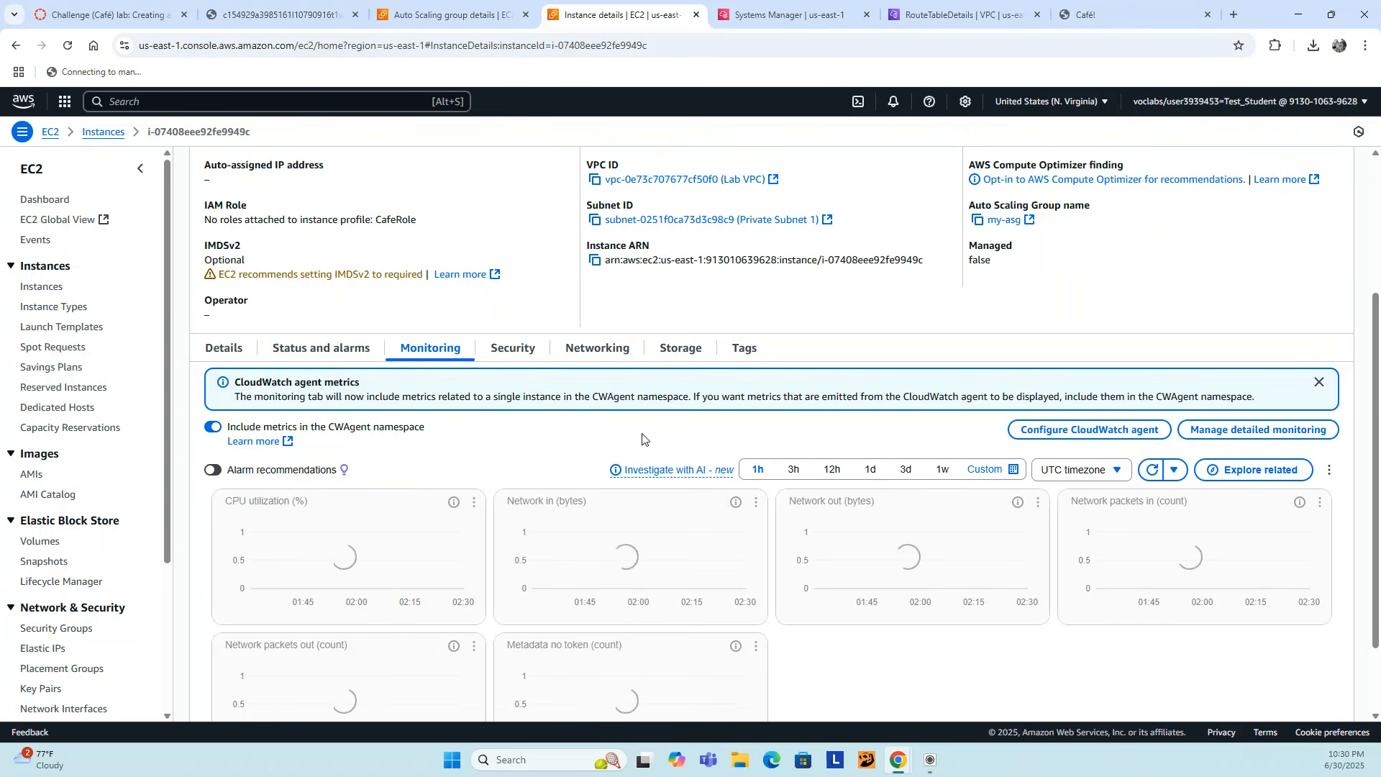
scroll(575, 442, "down", 2)
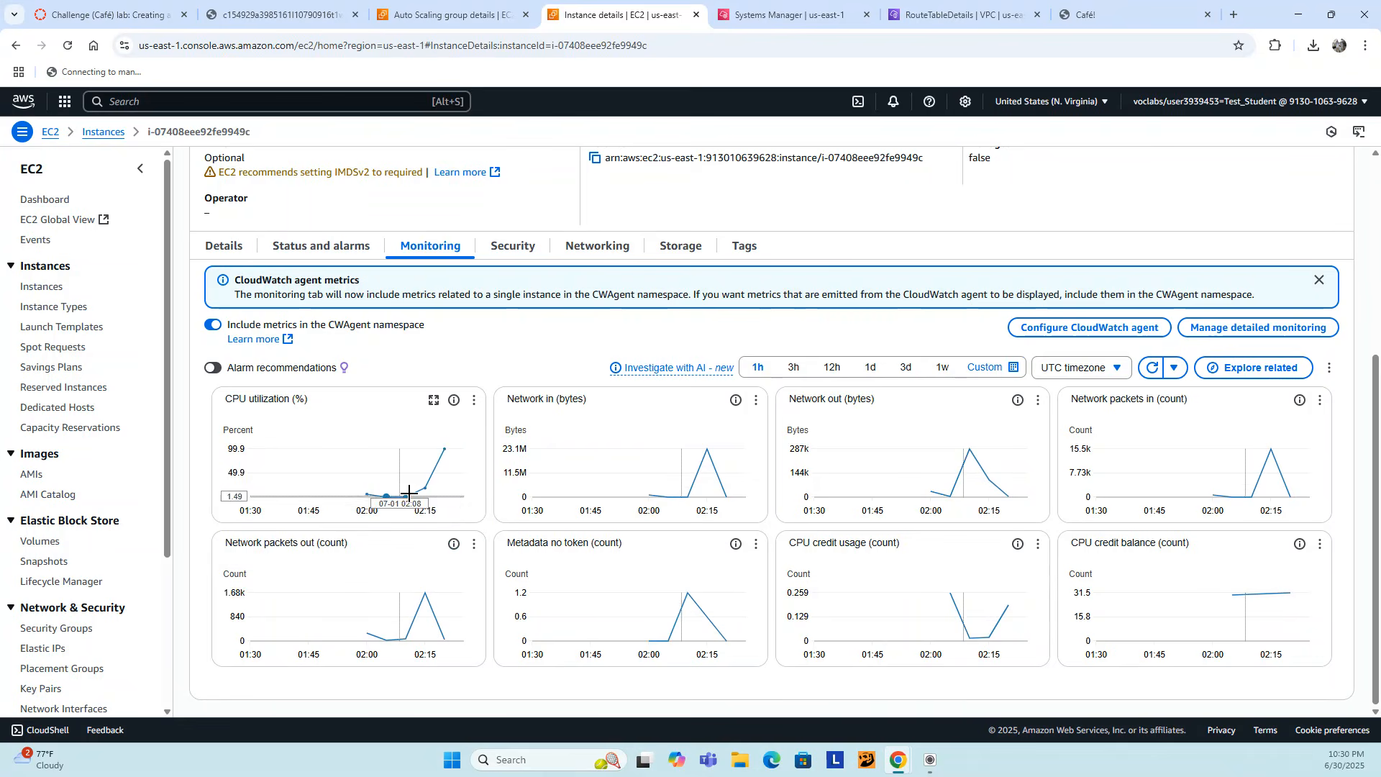
mouse_move(440, 460)
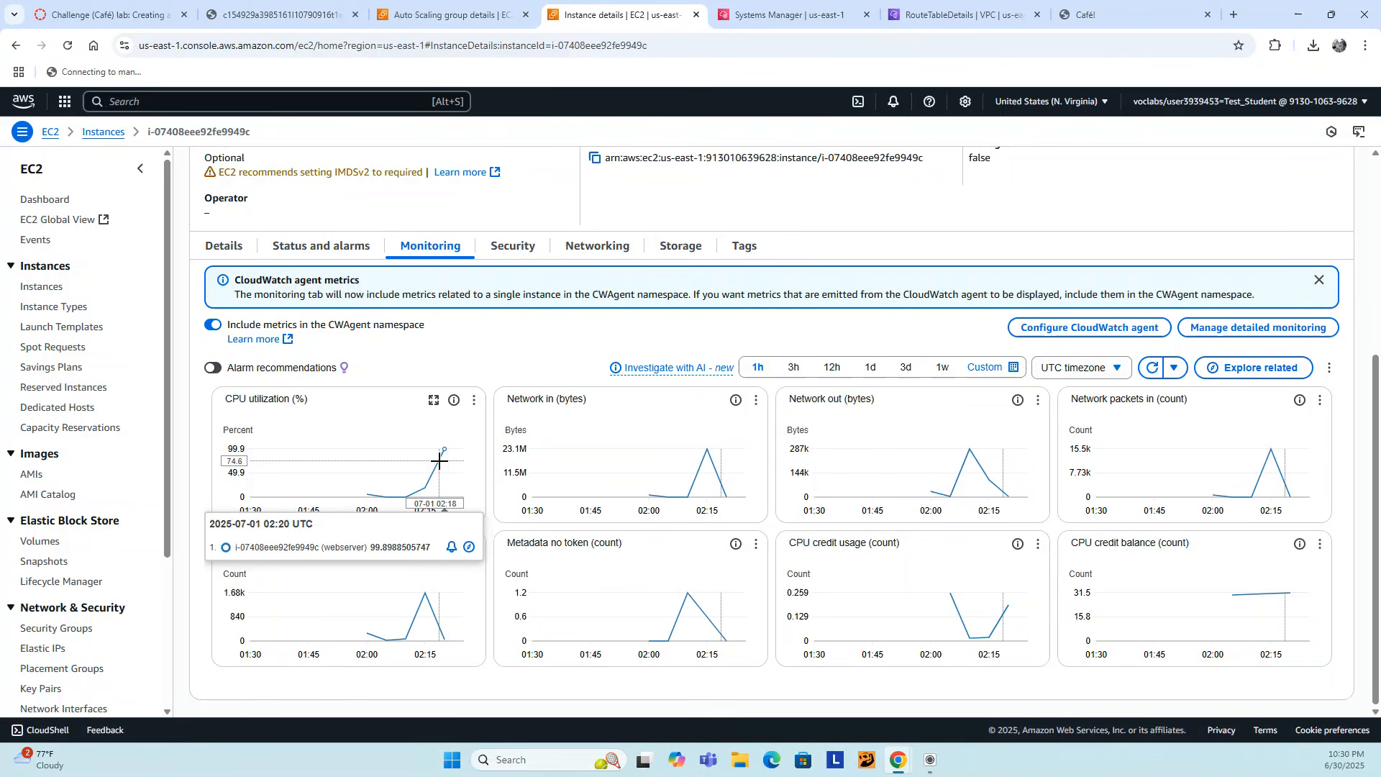
- Search the AWS services for CloudWatch from the VPC console page and open the CloudWatch console
left_click(954, 14)
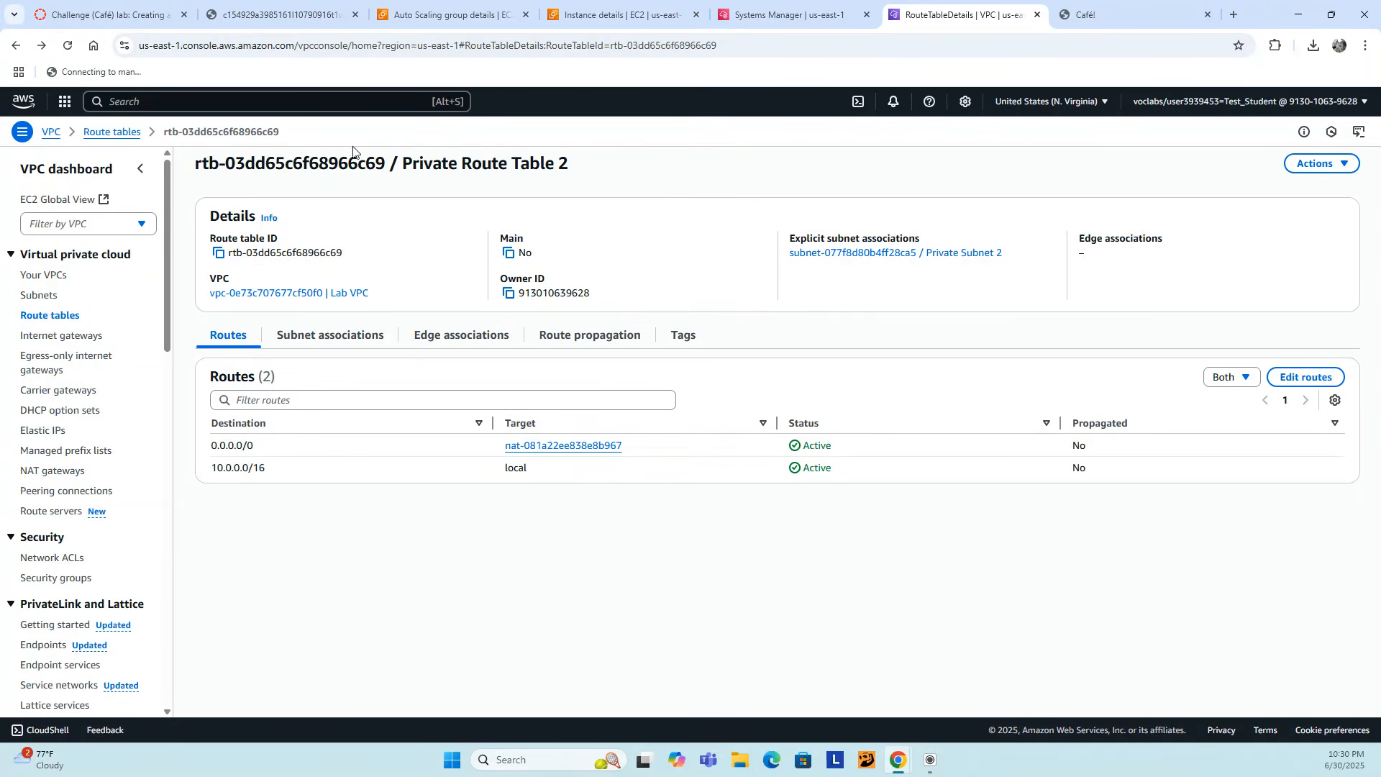
left_click(278, 47)
left_click(182, 101)
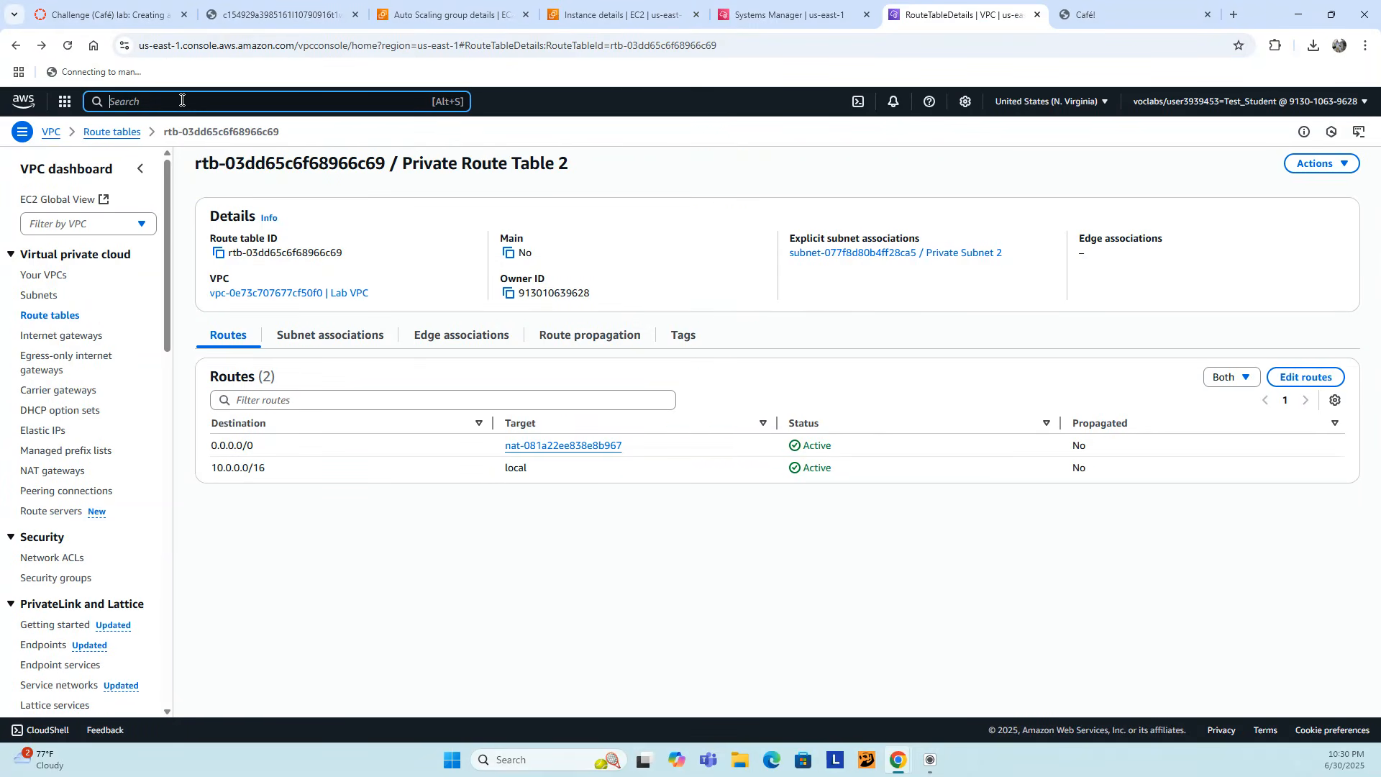
type("cloude")
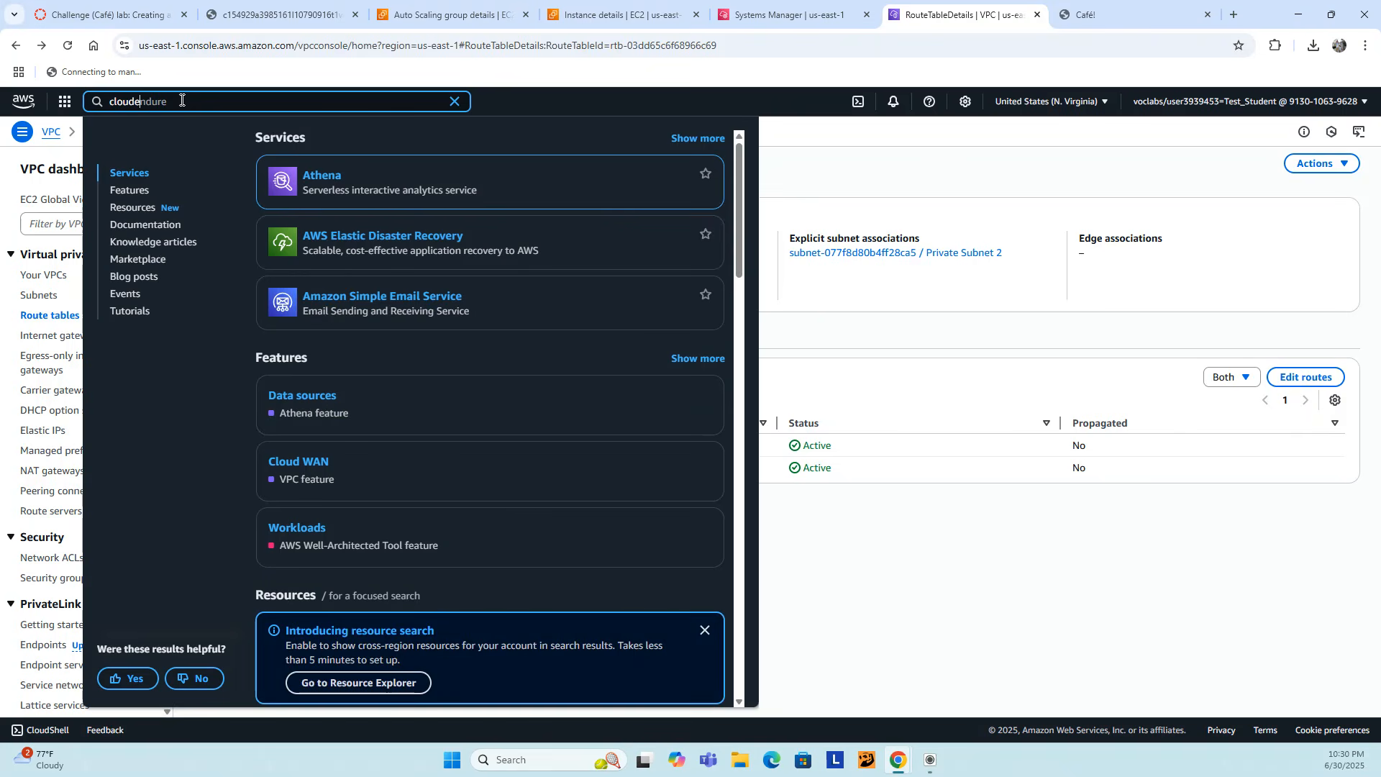
key("BackSpace")
type("wa")
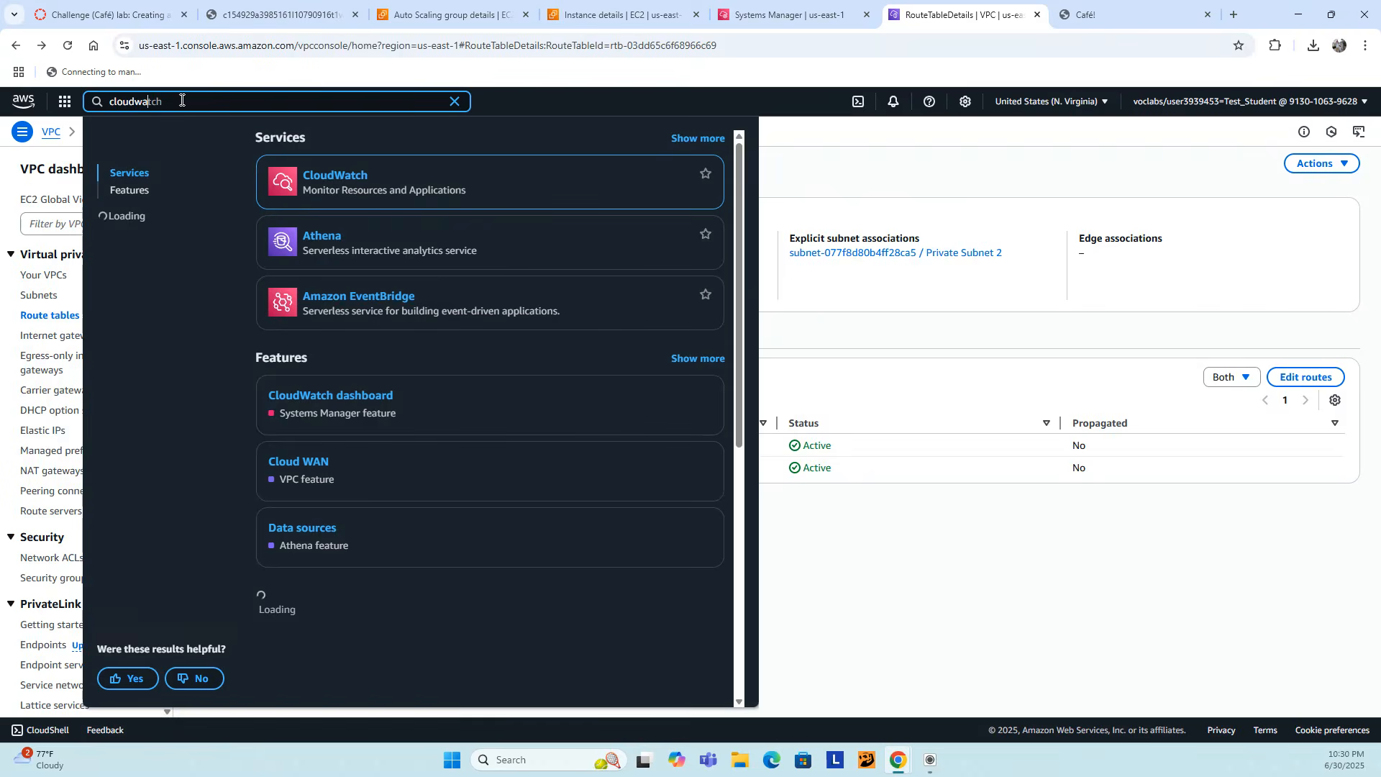
left_click(369, 175)
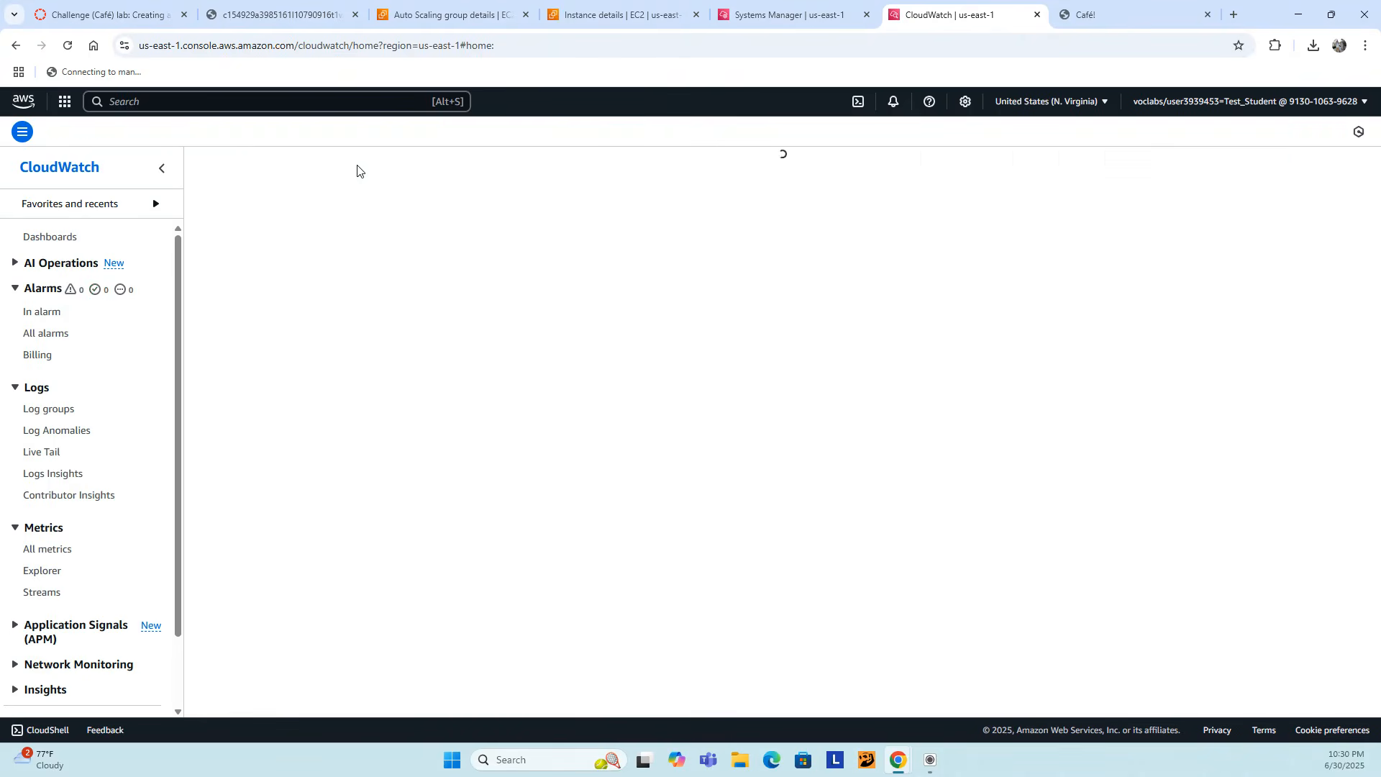
- List all CloudWatch alarms, filter to those in alarm and back, then examine the CPU graph and state timeline of the "TargetTracking-my-asg-AlarmHigh" alarm
left_click(44, 335)
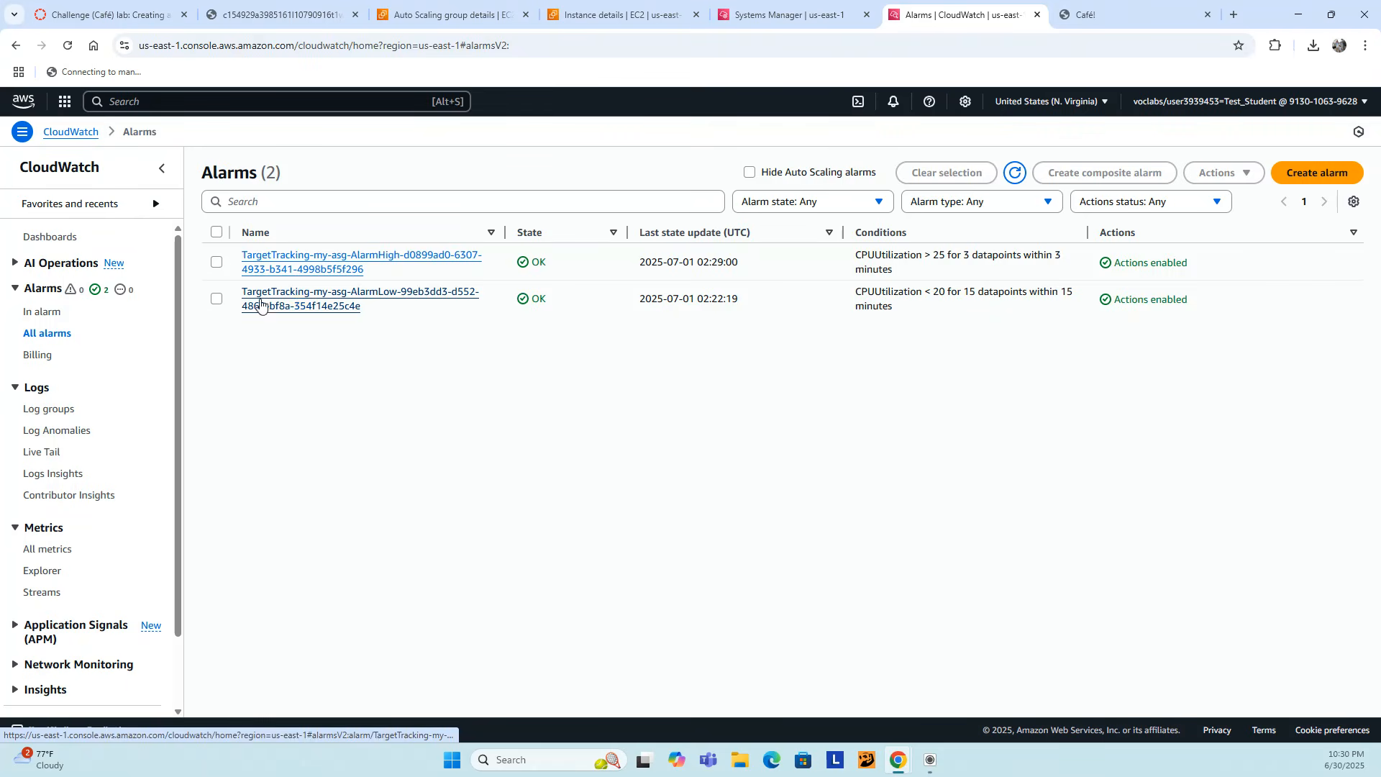
left_click(45, 313)
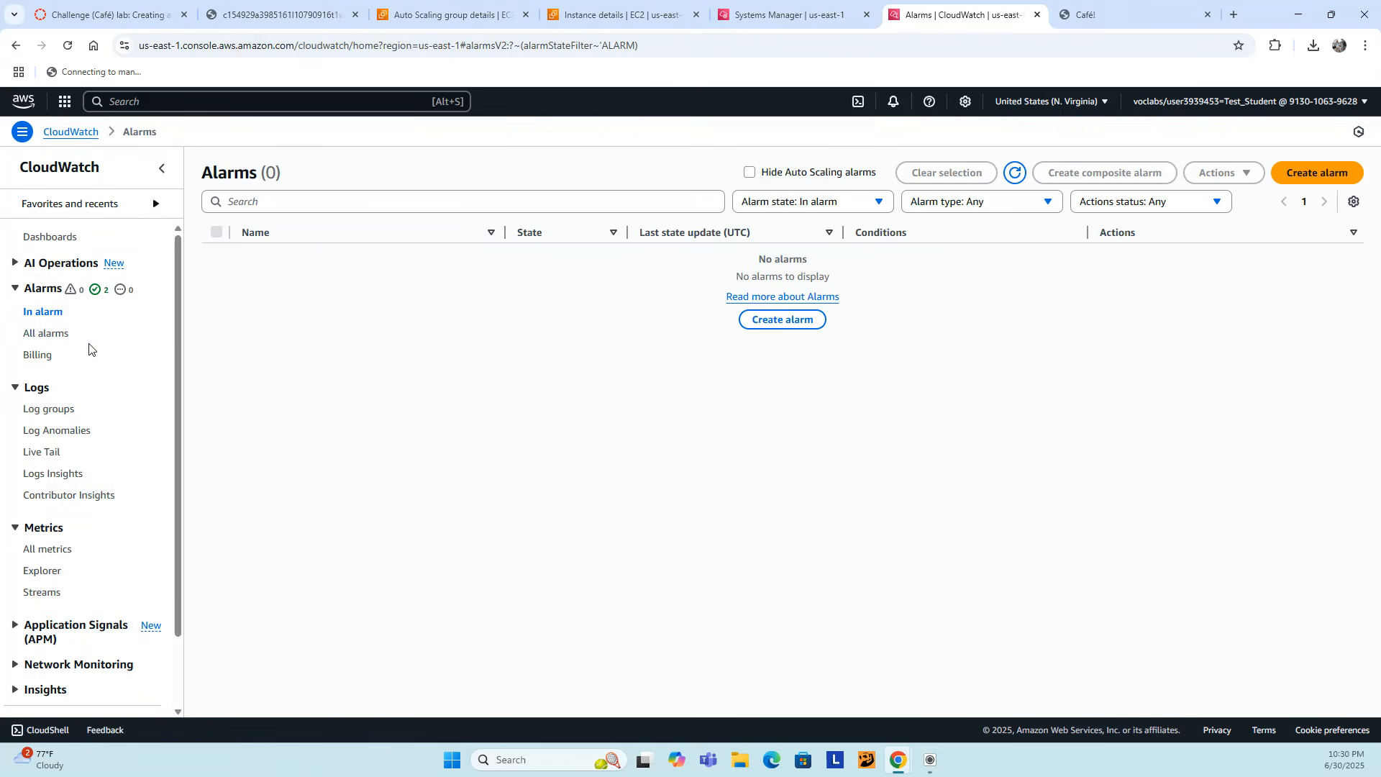
left_click(46, 333)
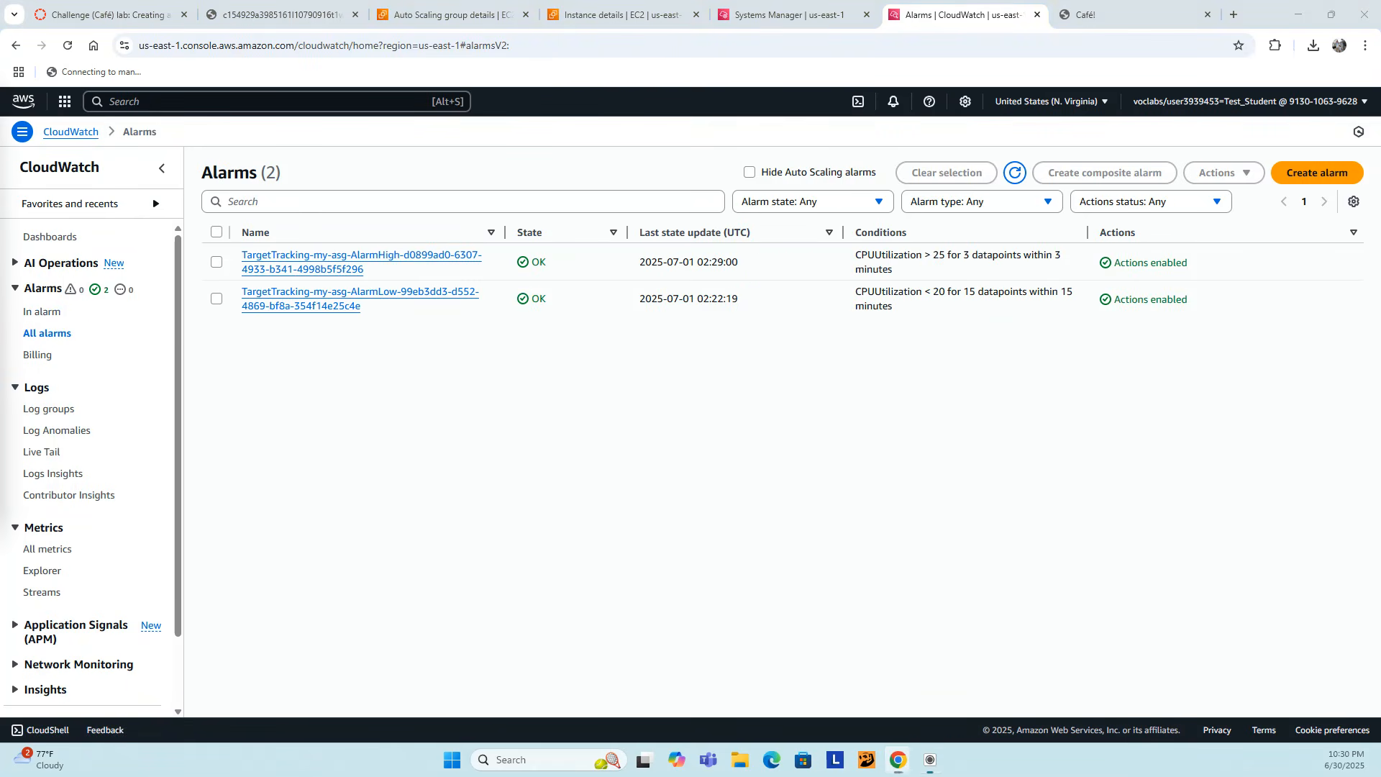
left_click(327, 269)
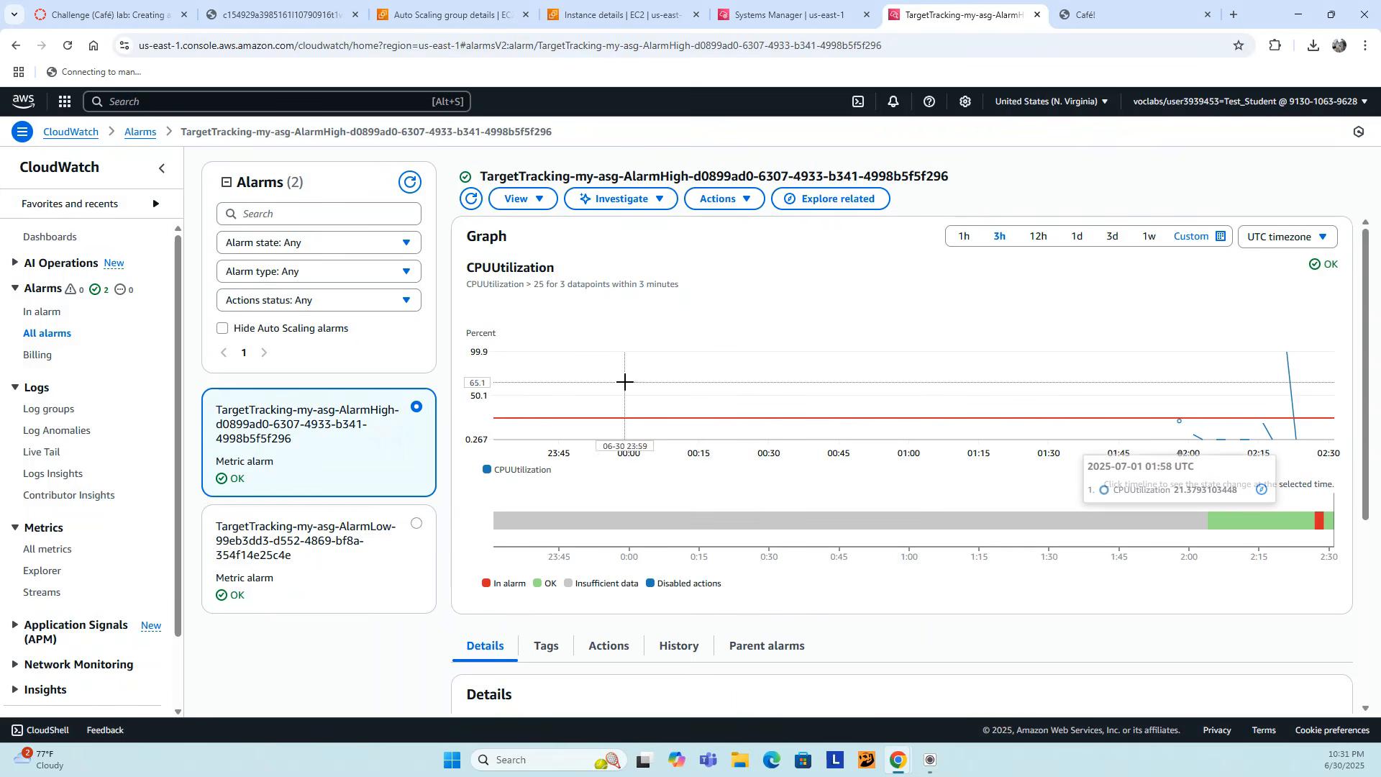
mouse_move(1315, 521)
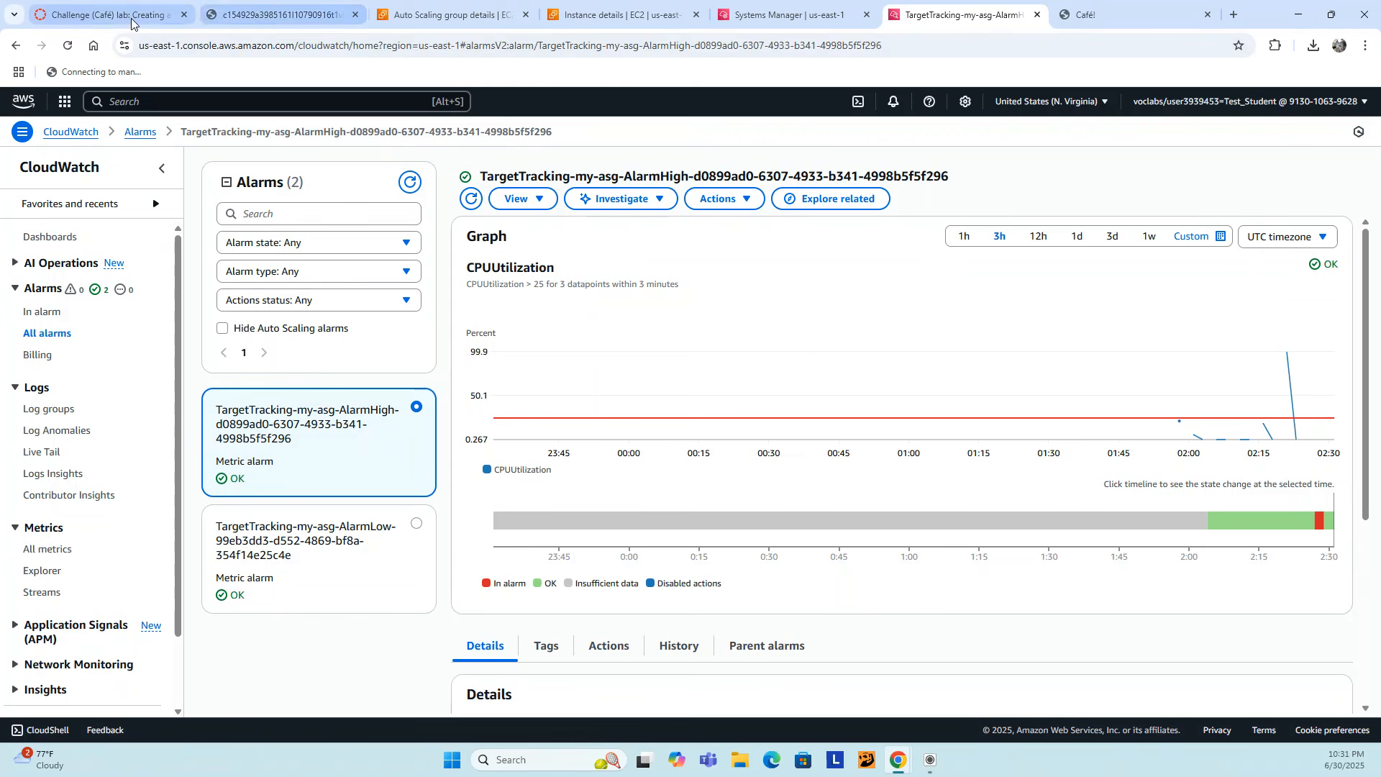
- Check the "my-asg" instance list, return to the Challenge (Café) lab page and submit the lab for grading
left_click(446, 14)
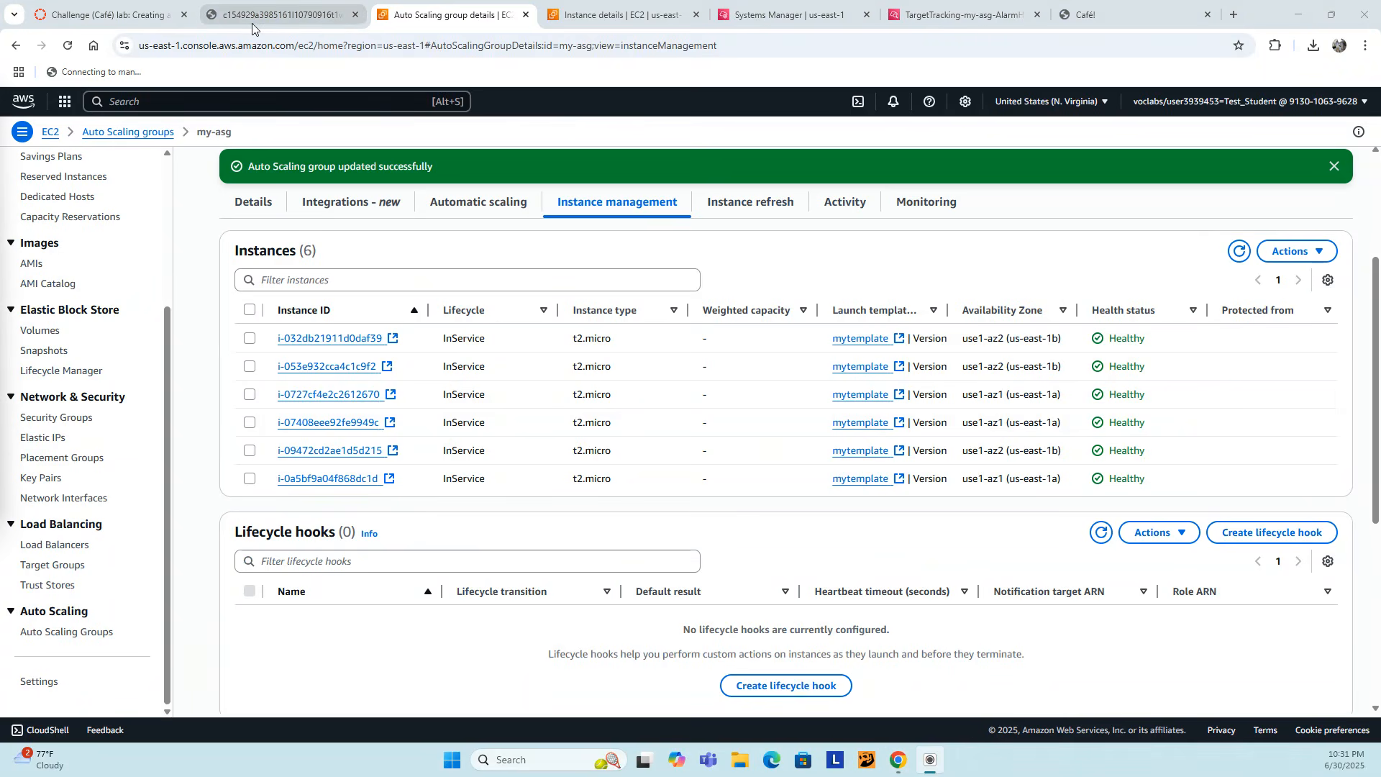
left_click(108, 14)
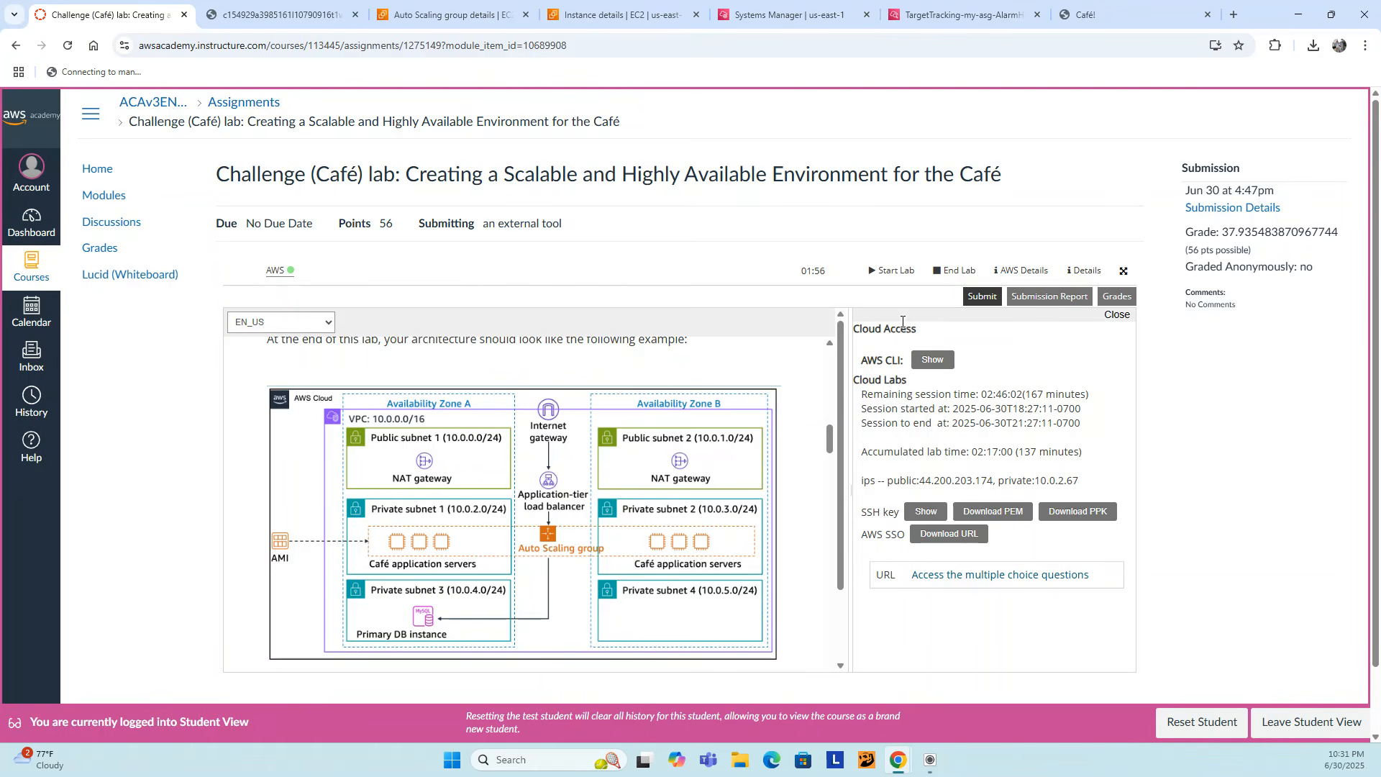
left_click(979, 296)
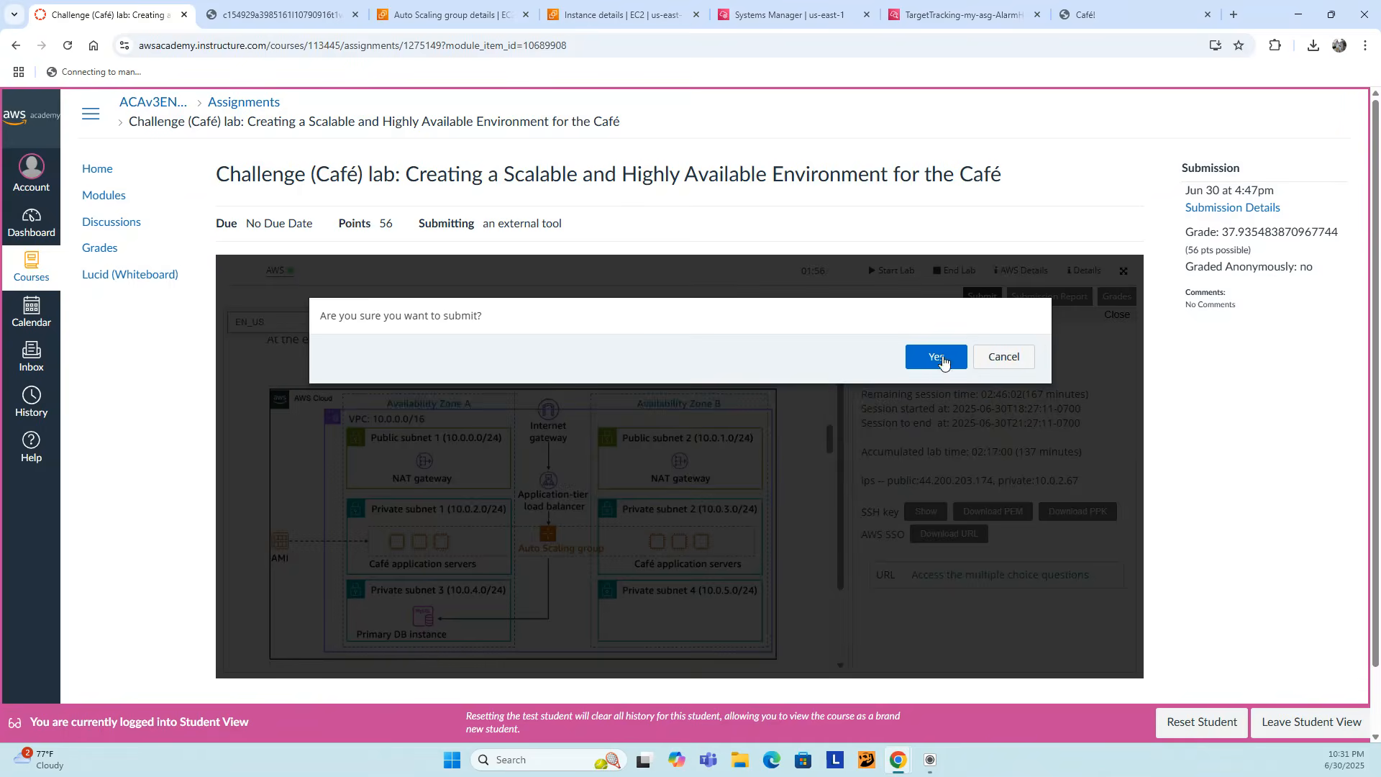
left_click(936, 335)
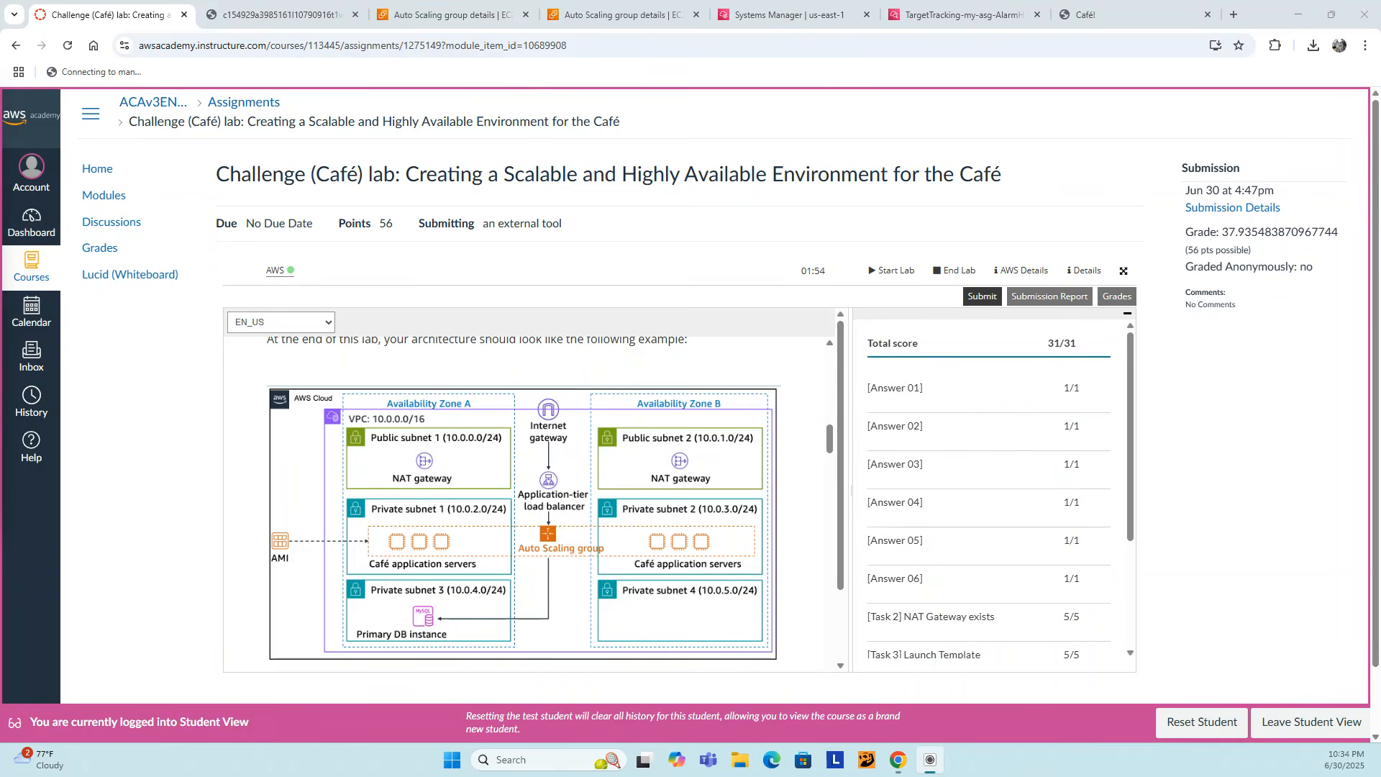
left_click(1112, 304)
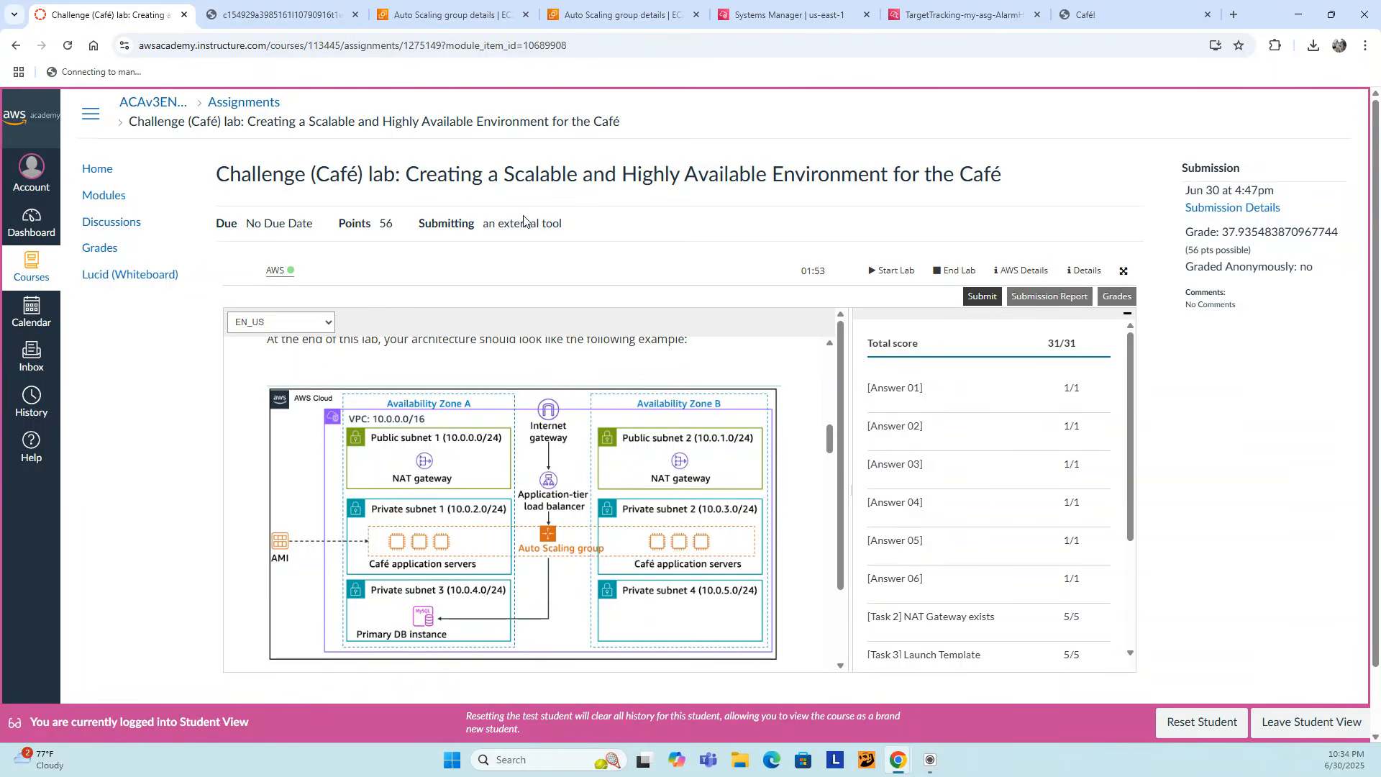
- End the Café lab, confirming deletion of its resources, and sign out of the AWS console
left_click(955, 270)
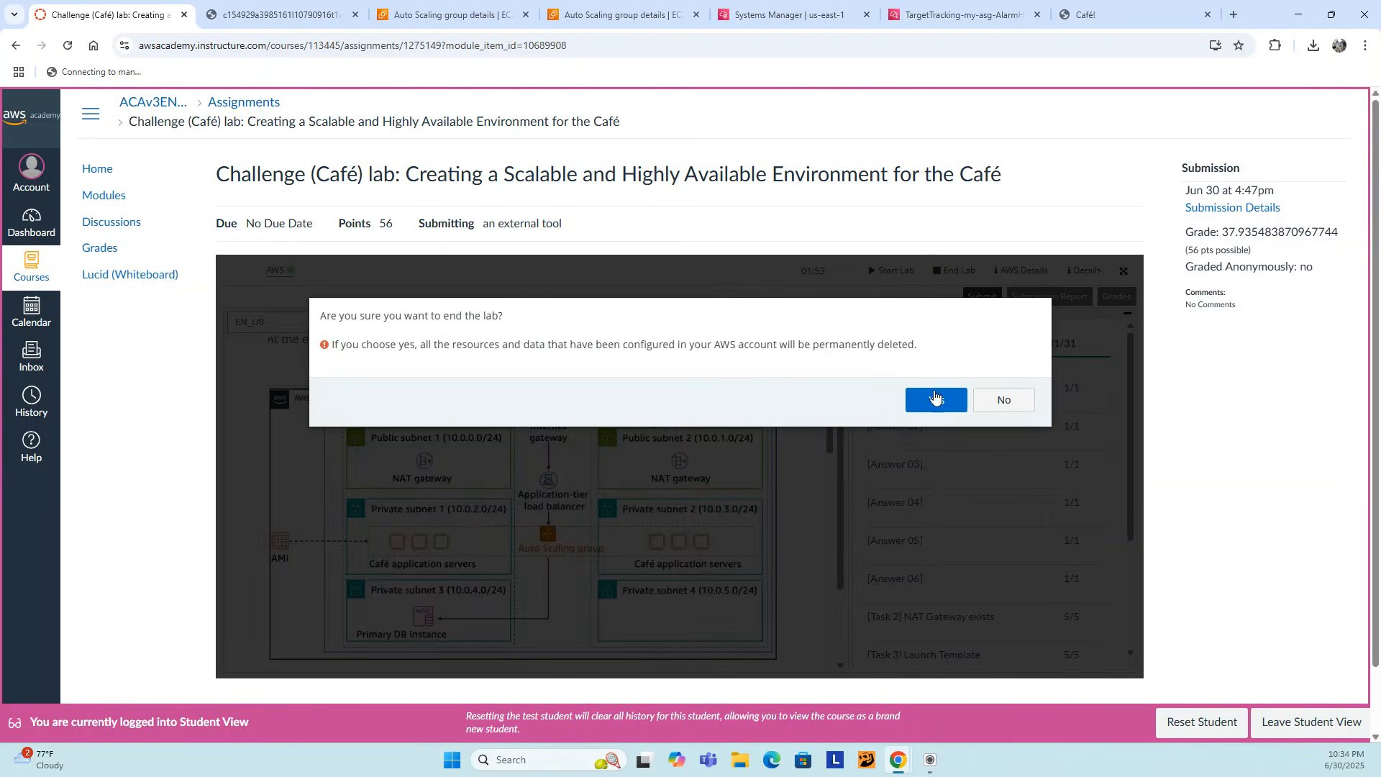
left_click(935, 397)
left_click(453, 16)
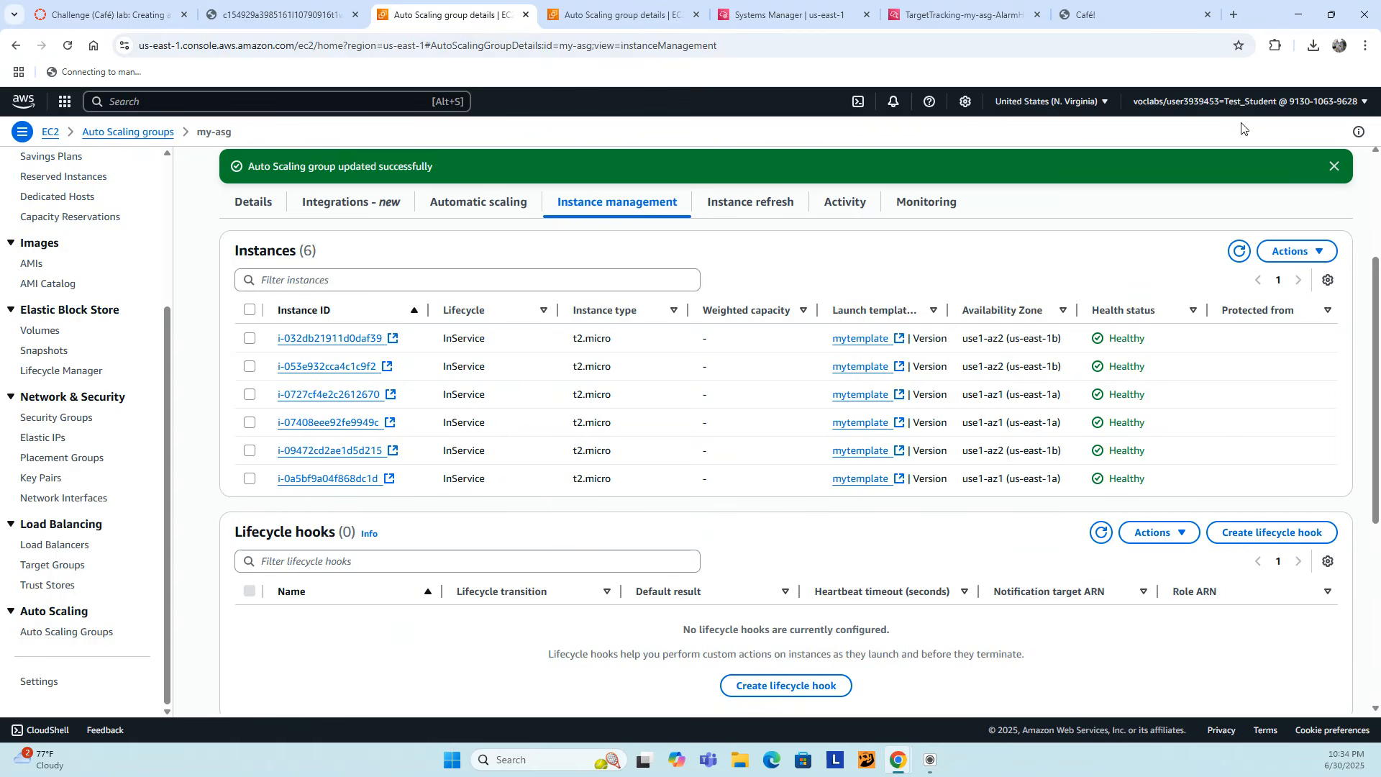
left_click(1291, 102)
left_click(1295, 357)
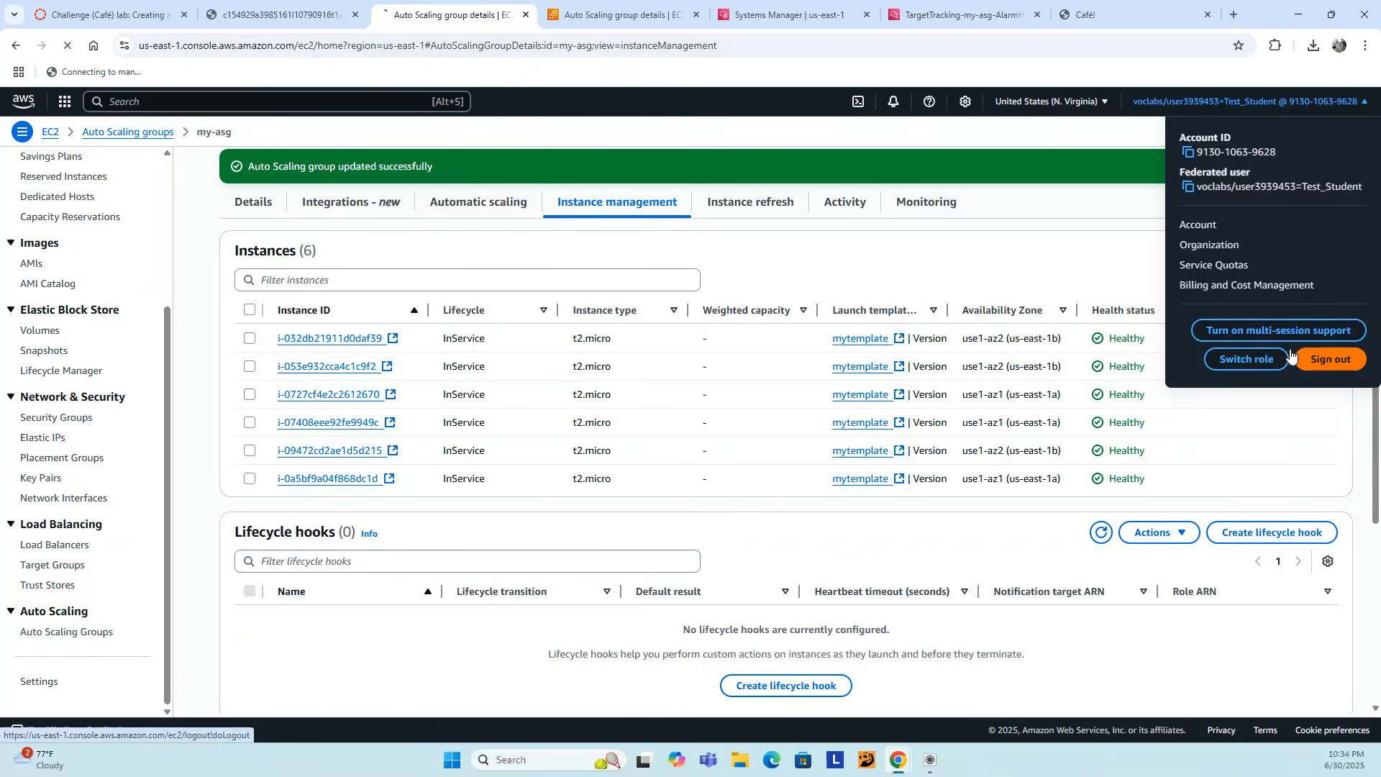